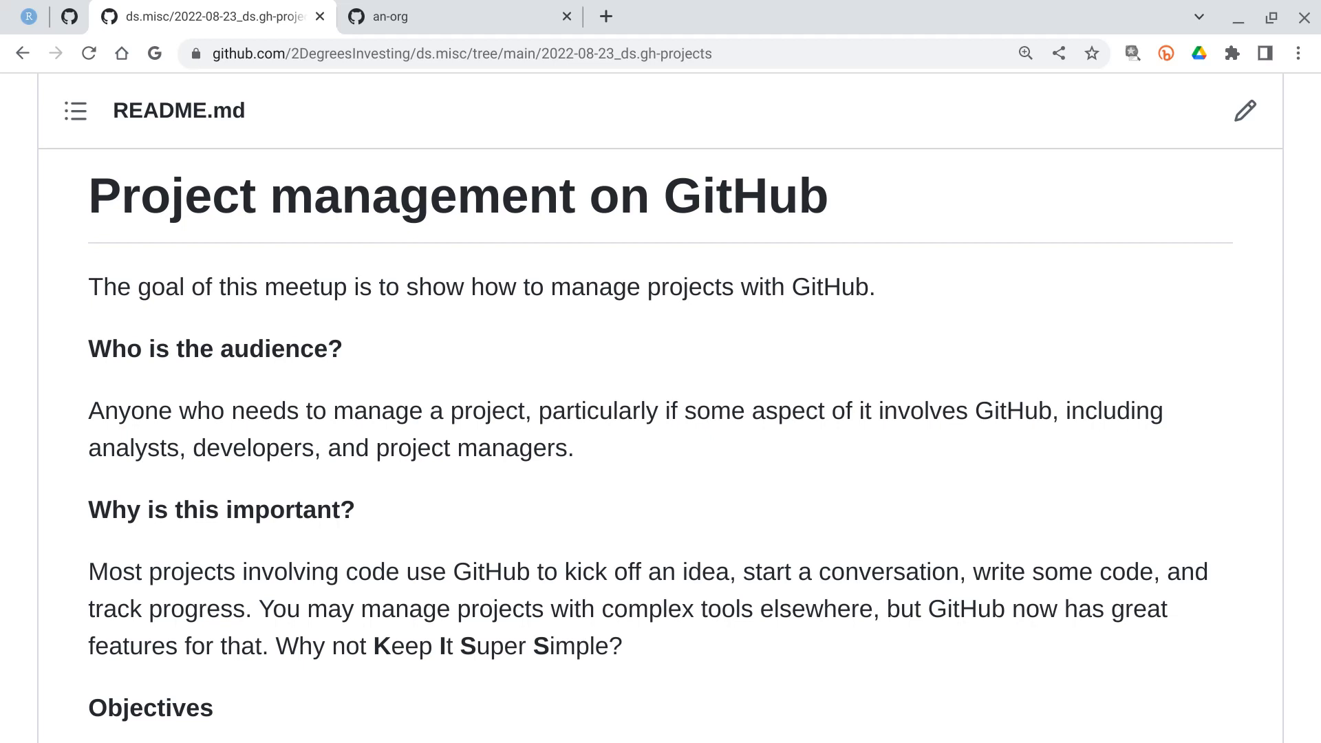
Read through the README's objectives and the project manager tasks for creating a project table and backlog
{"action": "scroll", "coordinate": [660, 413], "scroll_direction": "down", "scroll_amount": 6}
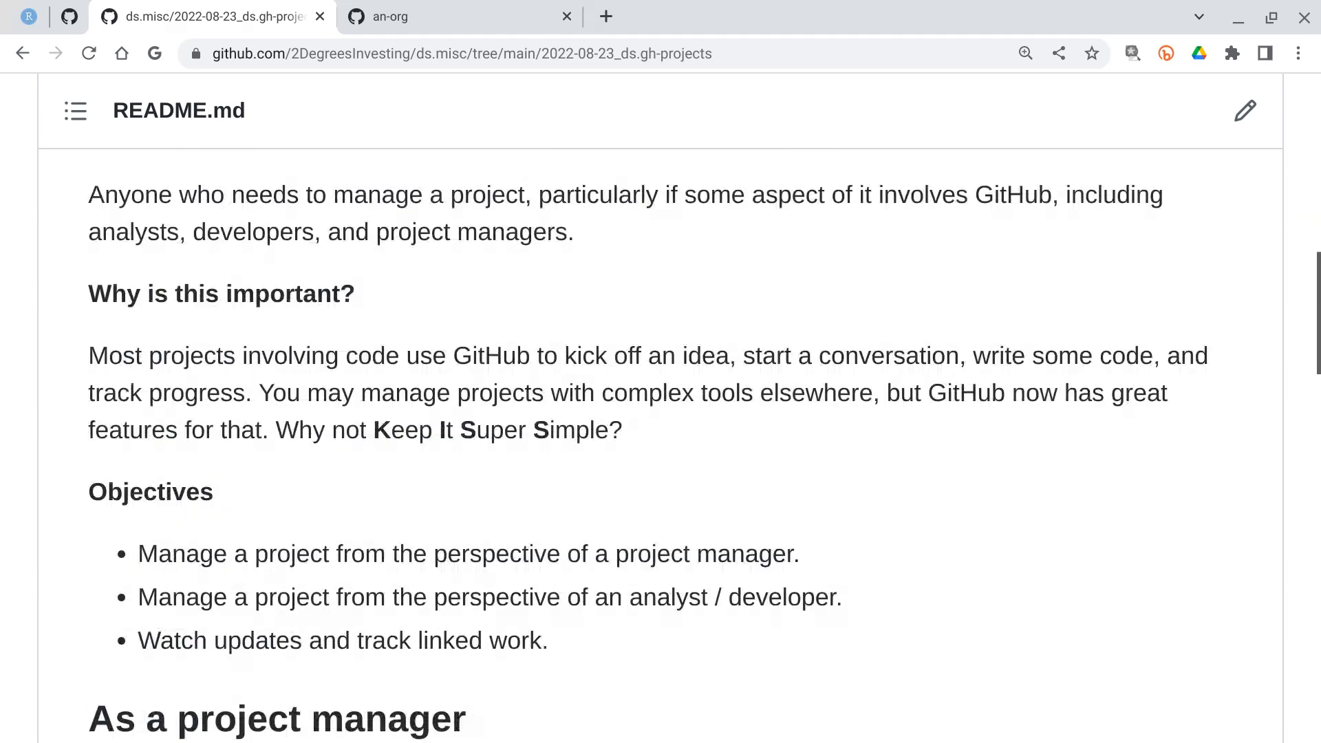
{"action": "scroll", "coordinate": [661, 413], "scroll_direction": "down", "scroll_amount": 2}
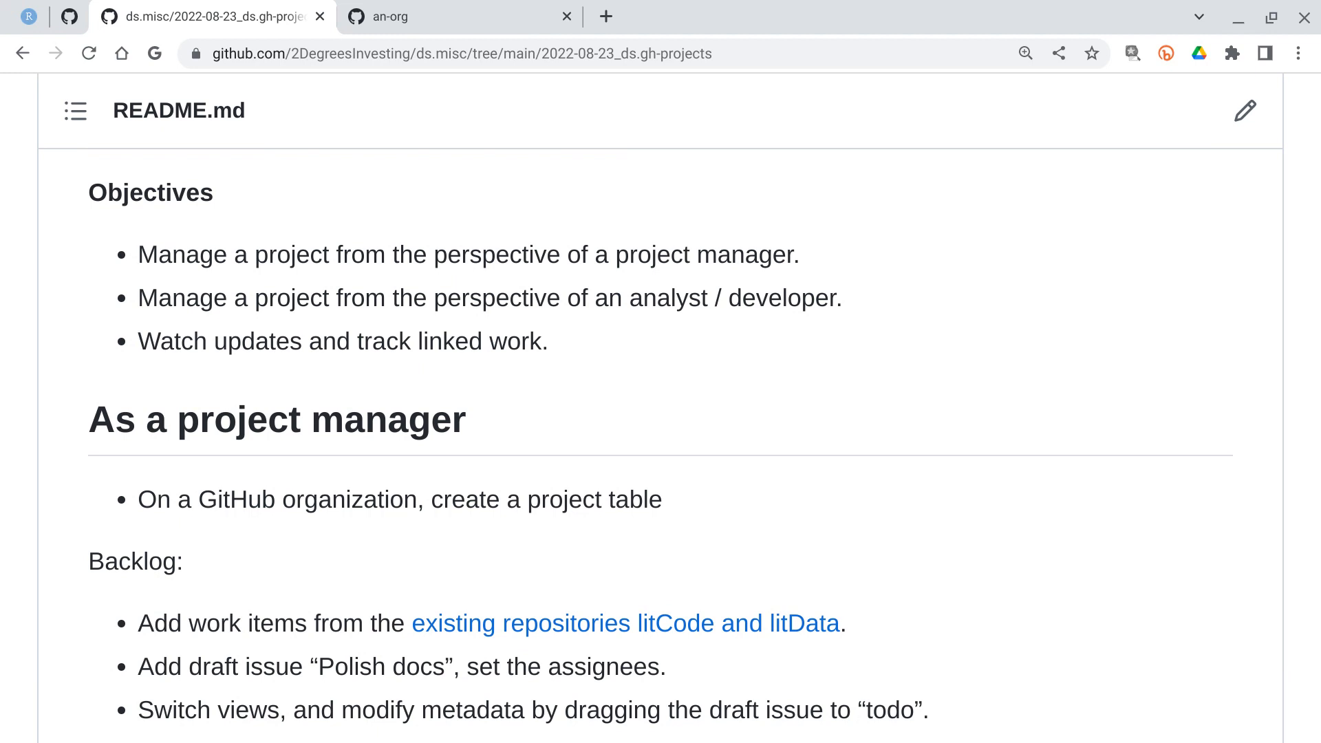
{"action": "triple_click", "coordinate": [419, 256]}
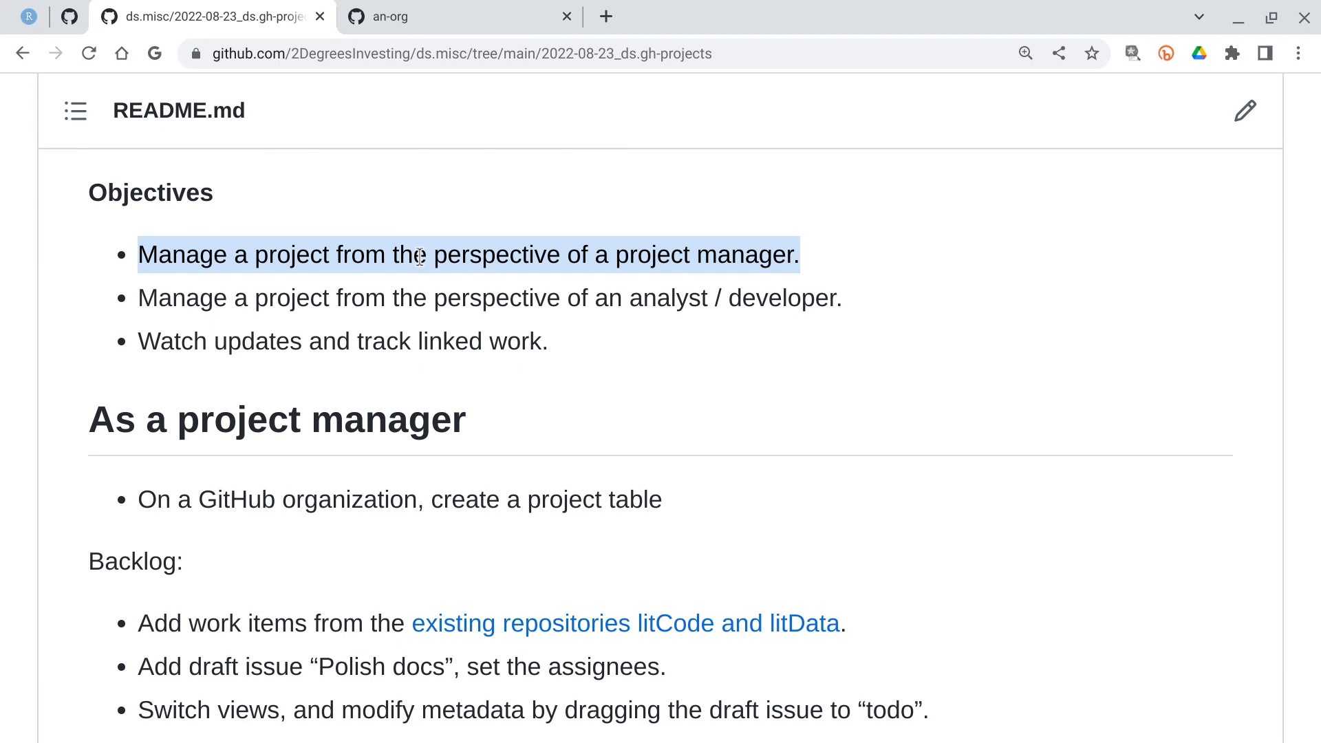
{"action": "double_click", "coordinate": [482, 302]}
{"action": "triple_click", "coordinate": [482, 301]}
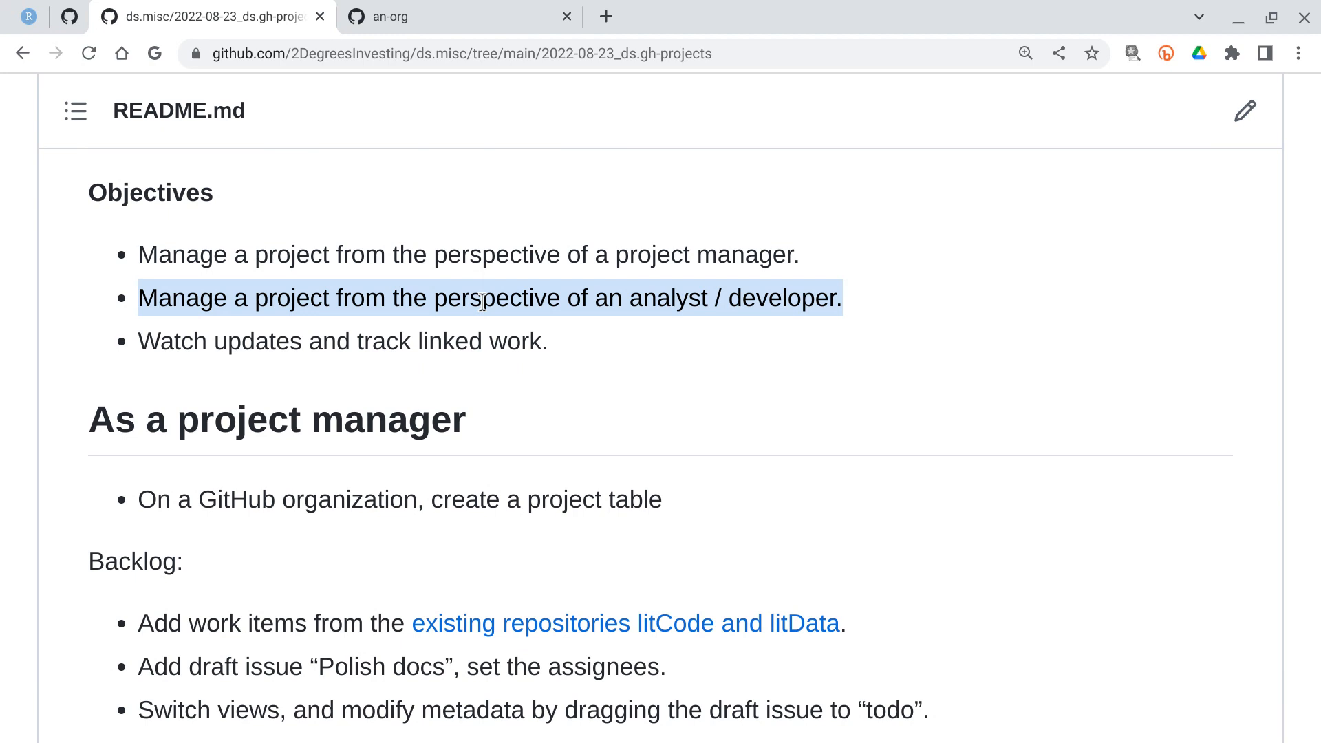
{"action": "left_click", "coordinate": [213, 346]}
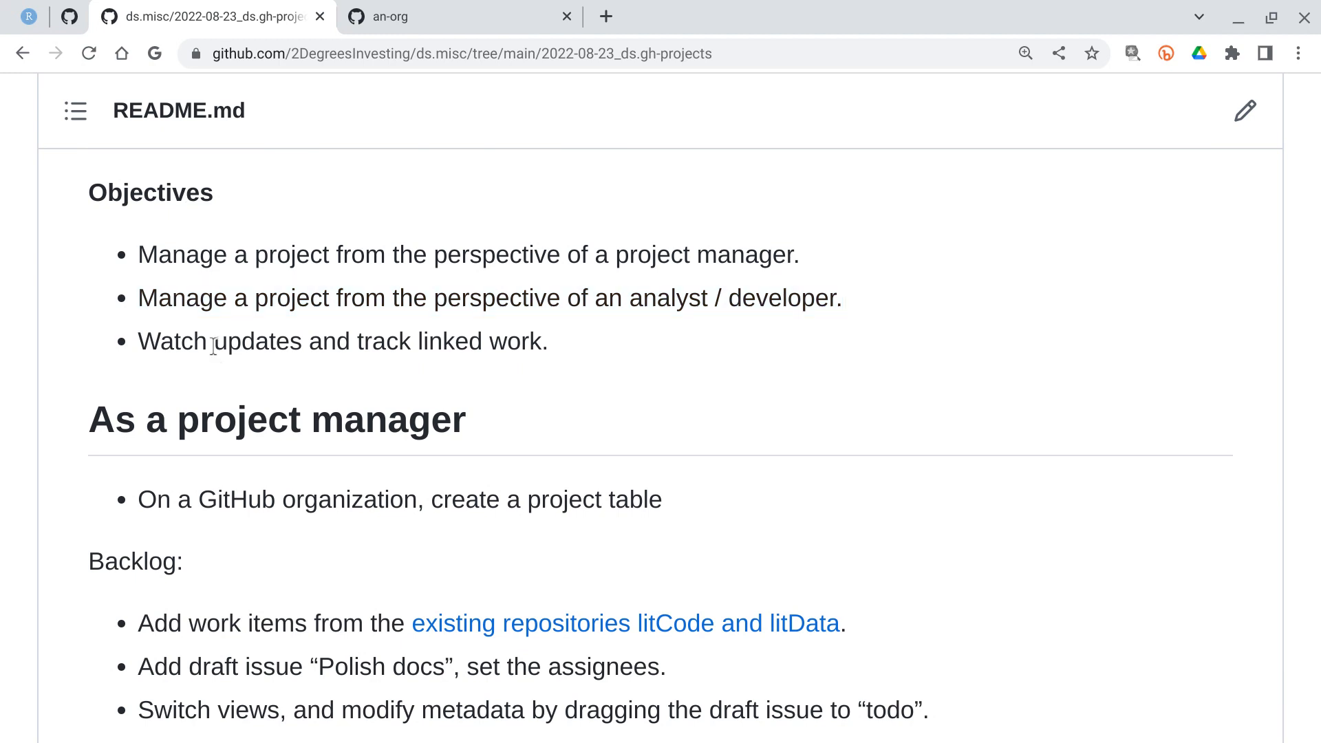
{"action": "triple_click", "coordinate": [213, 346]}
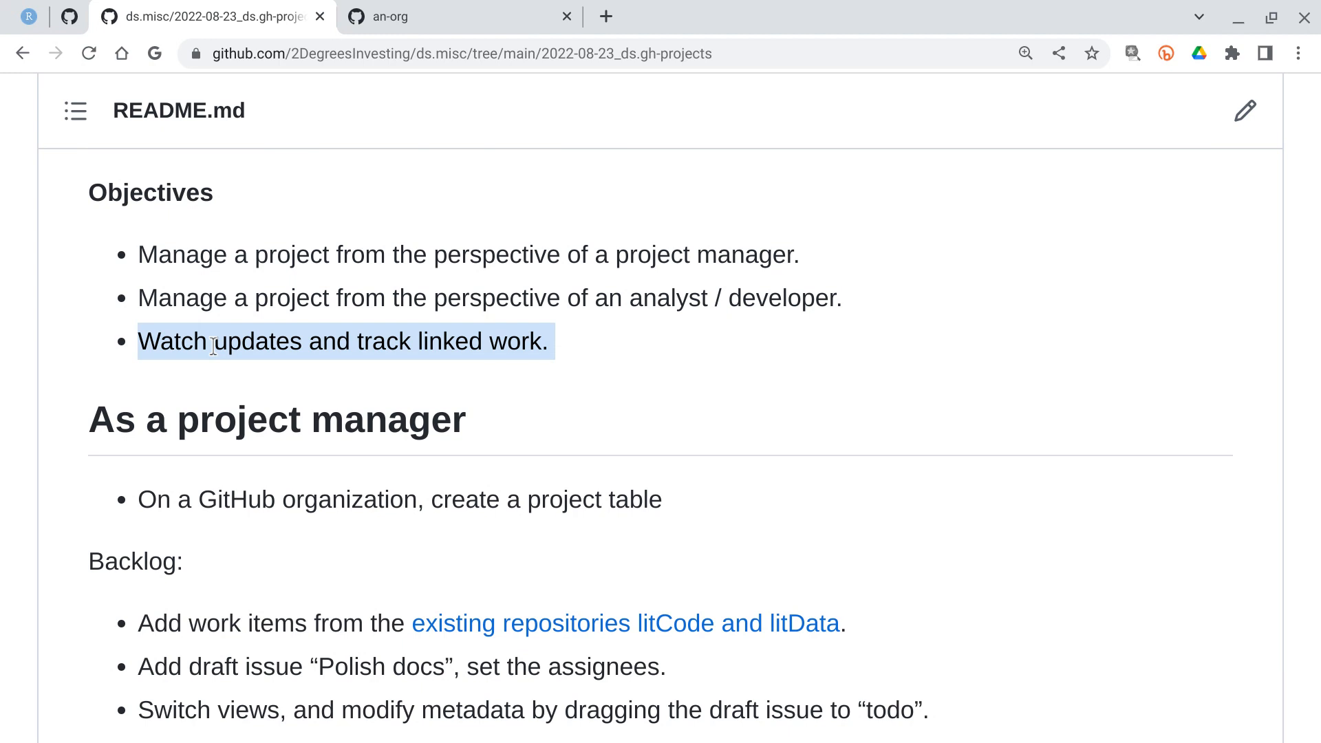
{"action": "triple_click", "coordinate": [319, 420]}
{"action": "scroll", "coordinate": [323, 427], "scroll_direction": "down", "scroll_amount": 2}
{"action": "scroll", "coordinate": [323, 426], "scroll_direction": "down", "scroll_amount": 2}
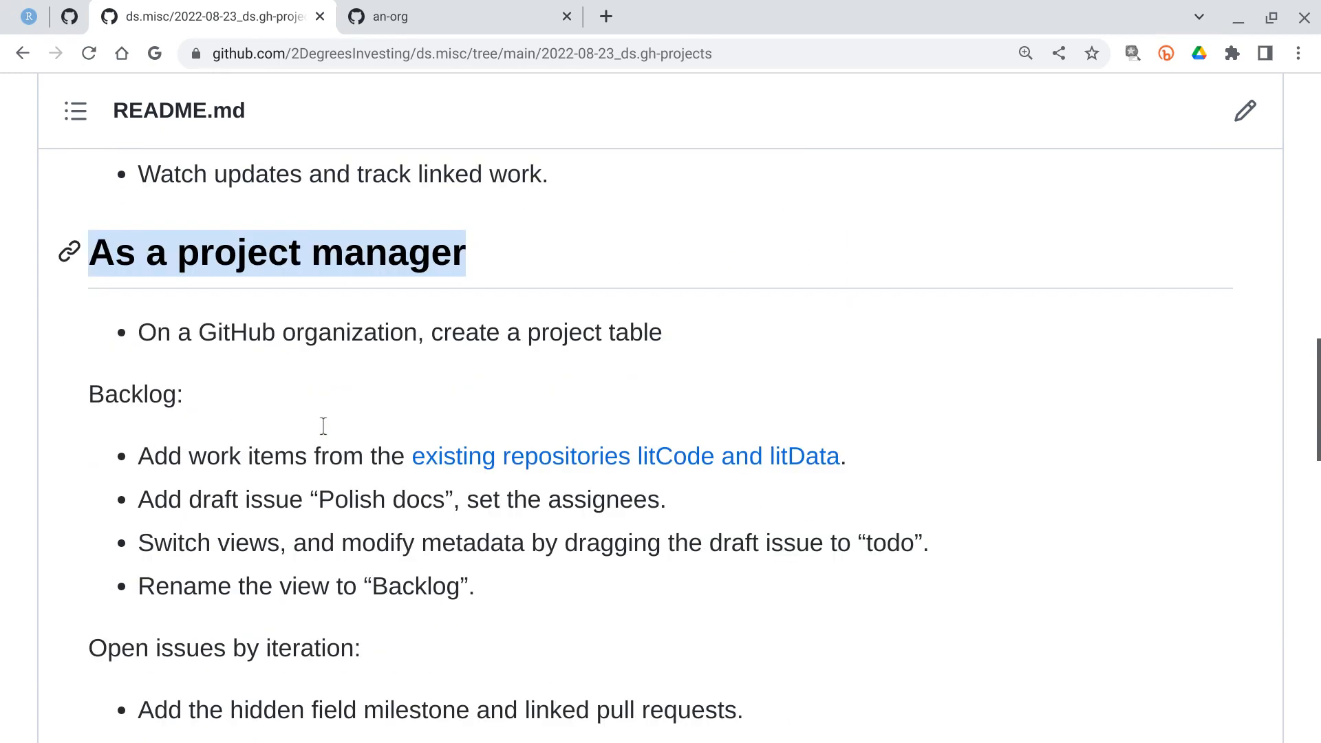
{"action": "scroll", "coordinate": [323, 427], "scroll_direction": "down", "scroll_amount": 1}
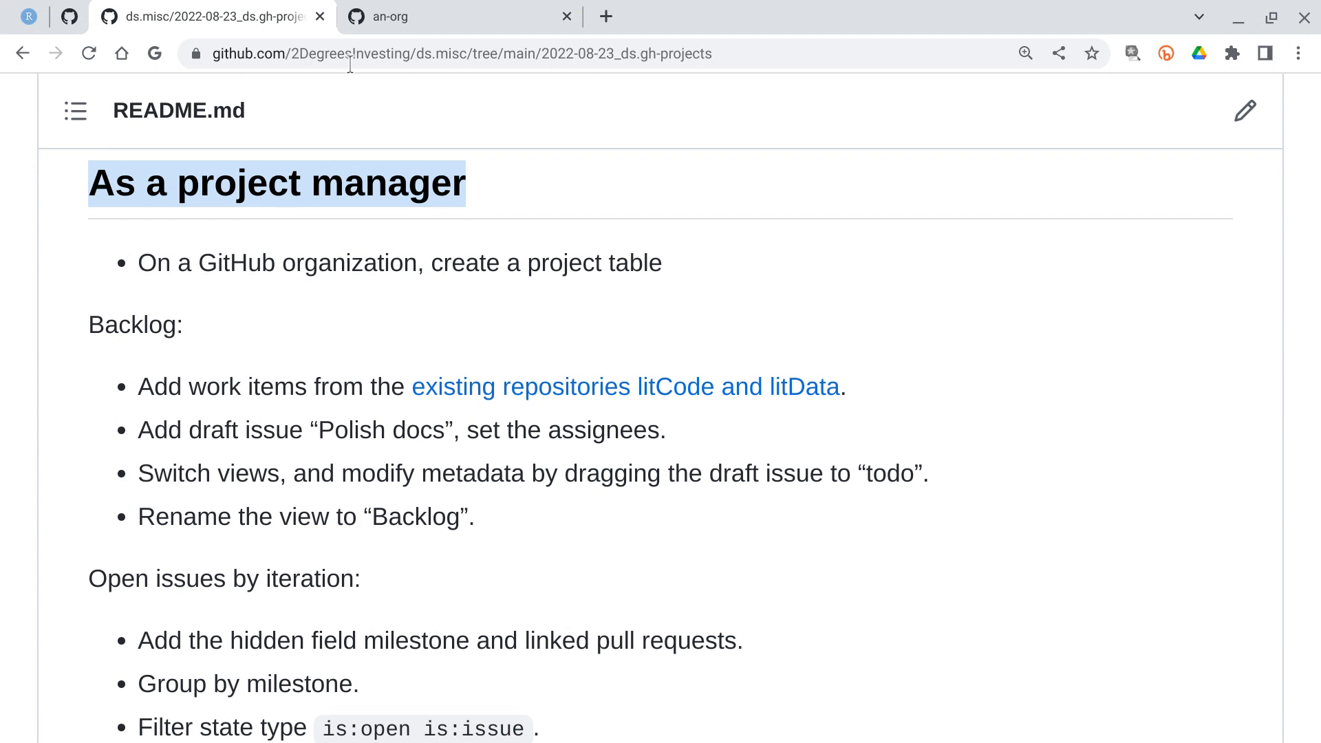
Go to the an-org organization's projects and start a new project
{"action": "left_click", "coordinate": [415, 22]}
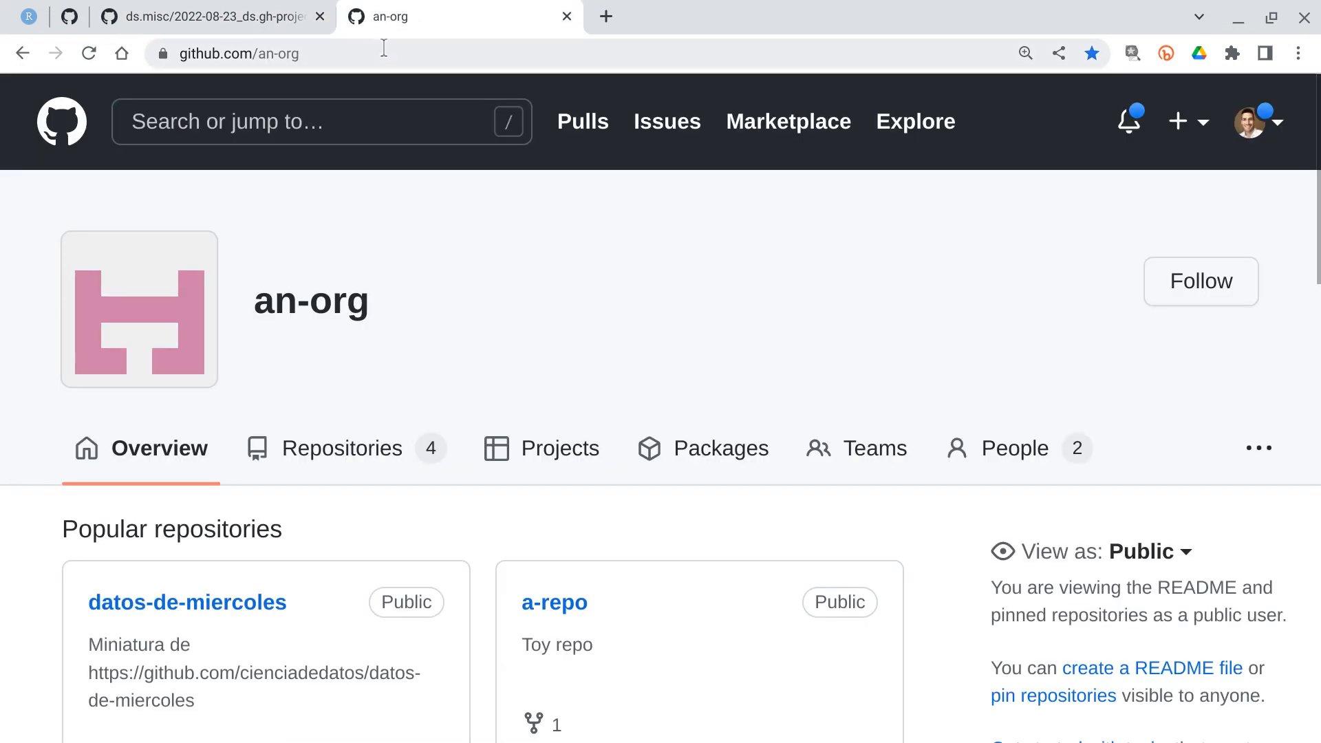
{"action": "left_click", "coordinate": [380, 53]}
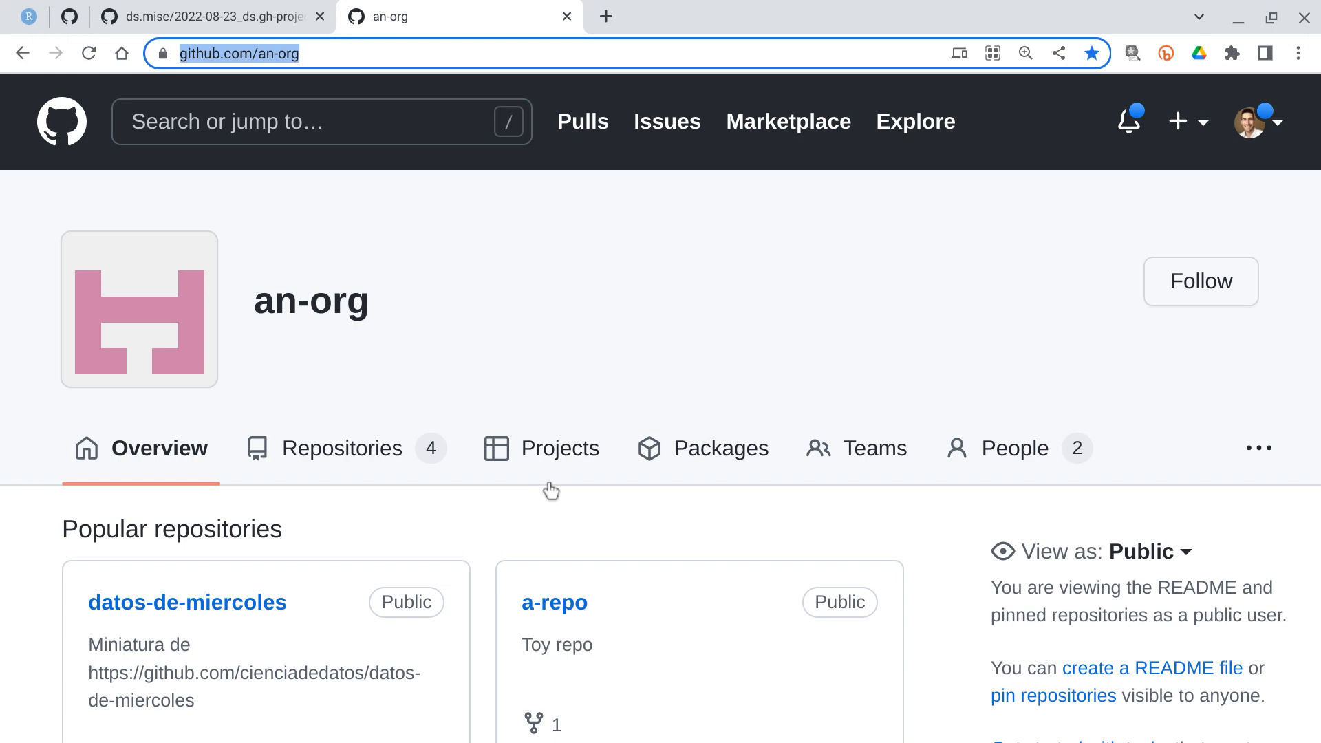
{"action": "left_click", "coordinate": [555, 461]}
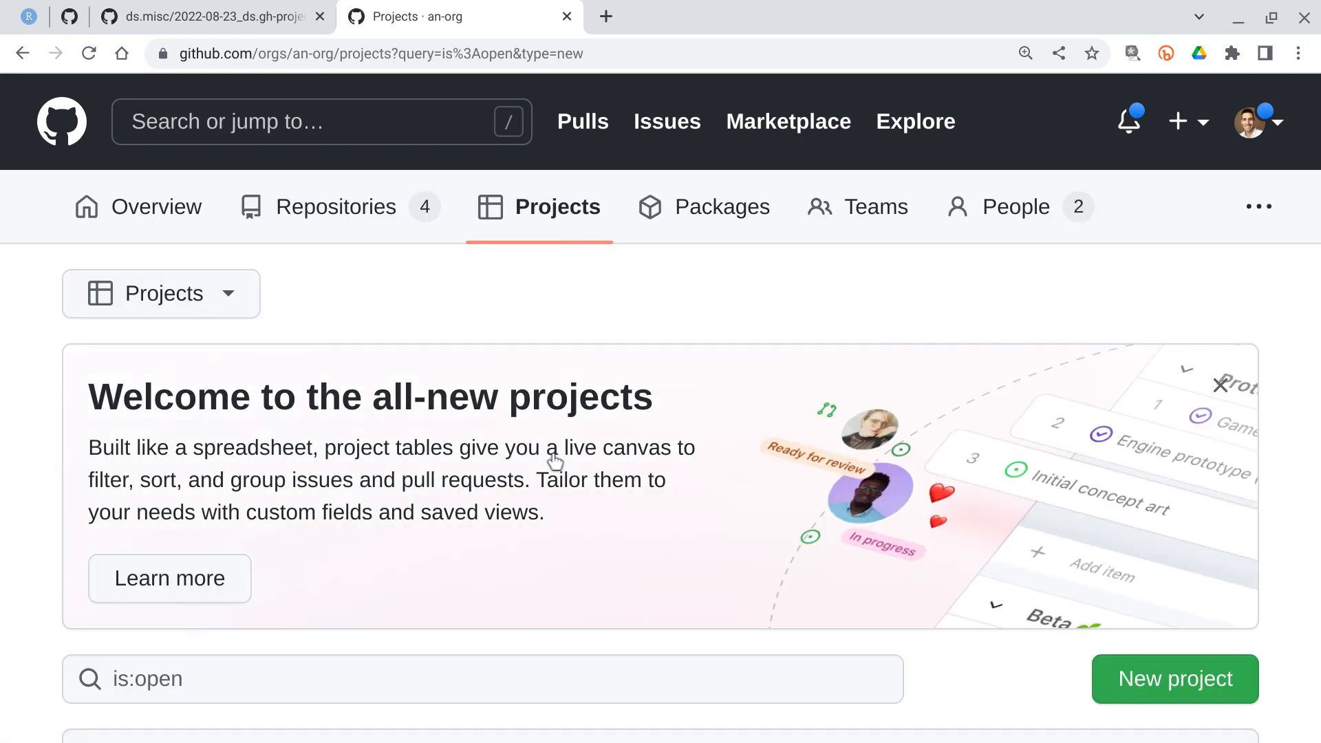
{"action": "left_click", "coordinate": [1154, 686]}
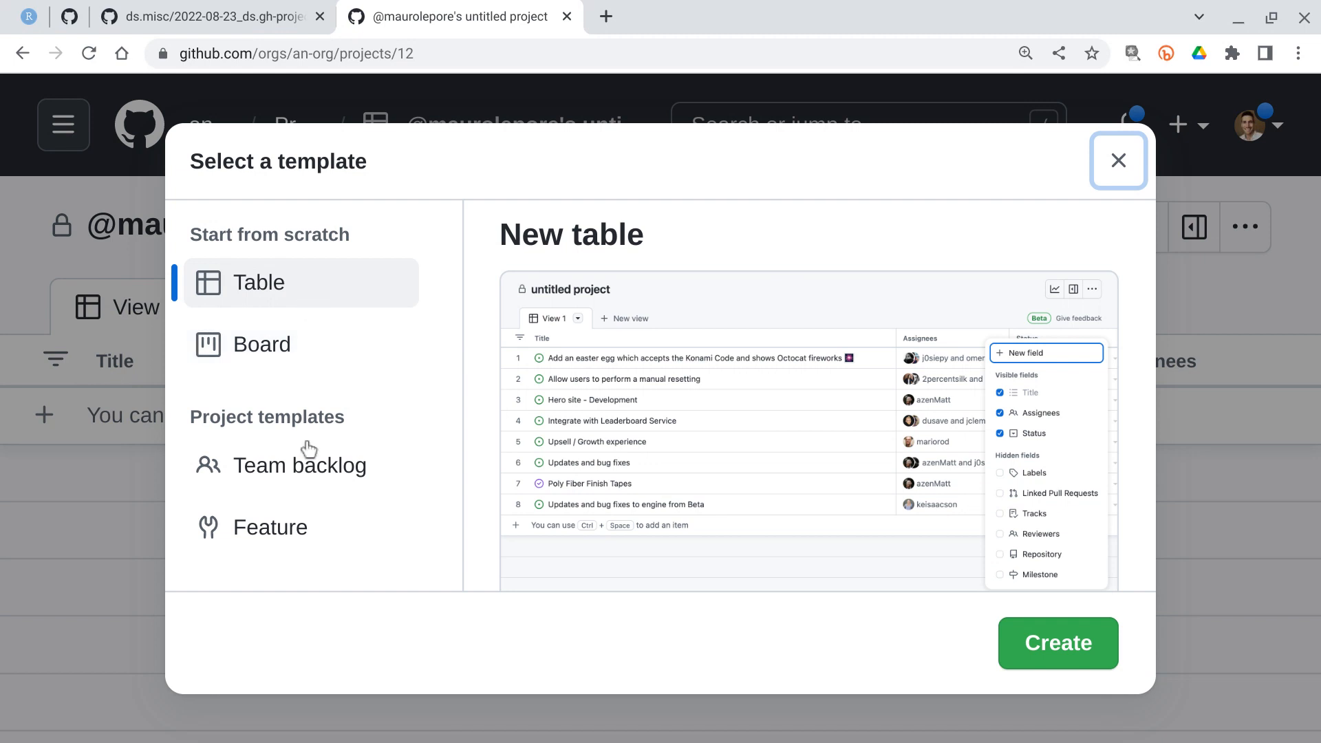
Preview the Team backlog and Feature templates, but create the project from the blank Table template and name it LIT
{"action": "left_click", "coordinate": [379, 471]}
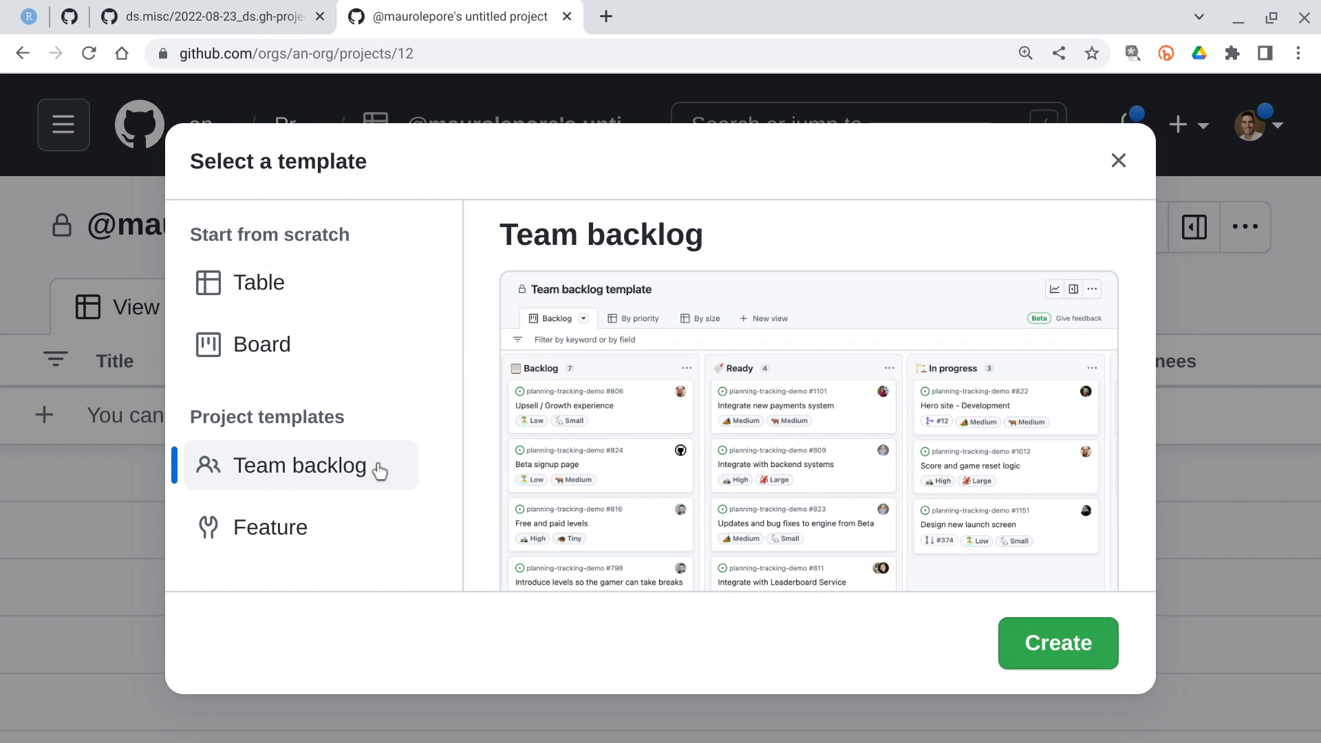
{"action": "left_click", "coordinate": [315, 527]}
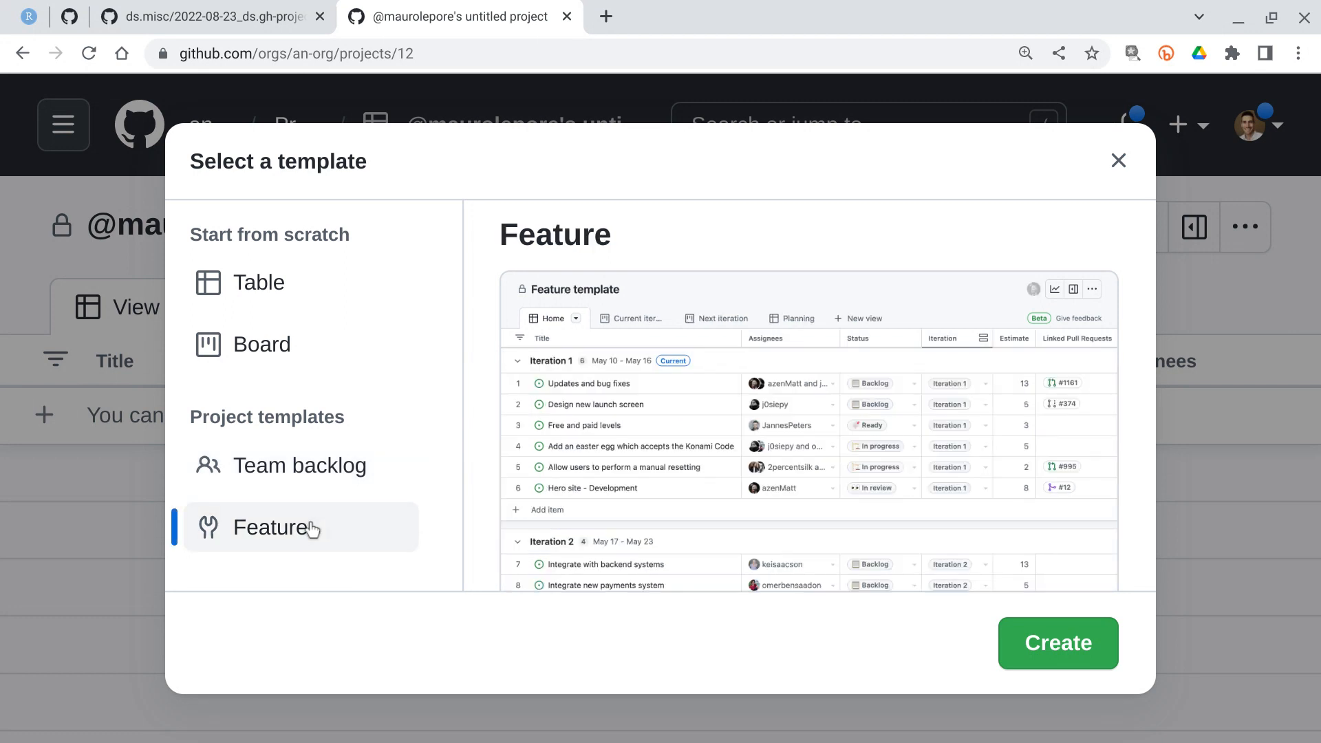
{"action": "left_click", "coordinate": [312, 479]}
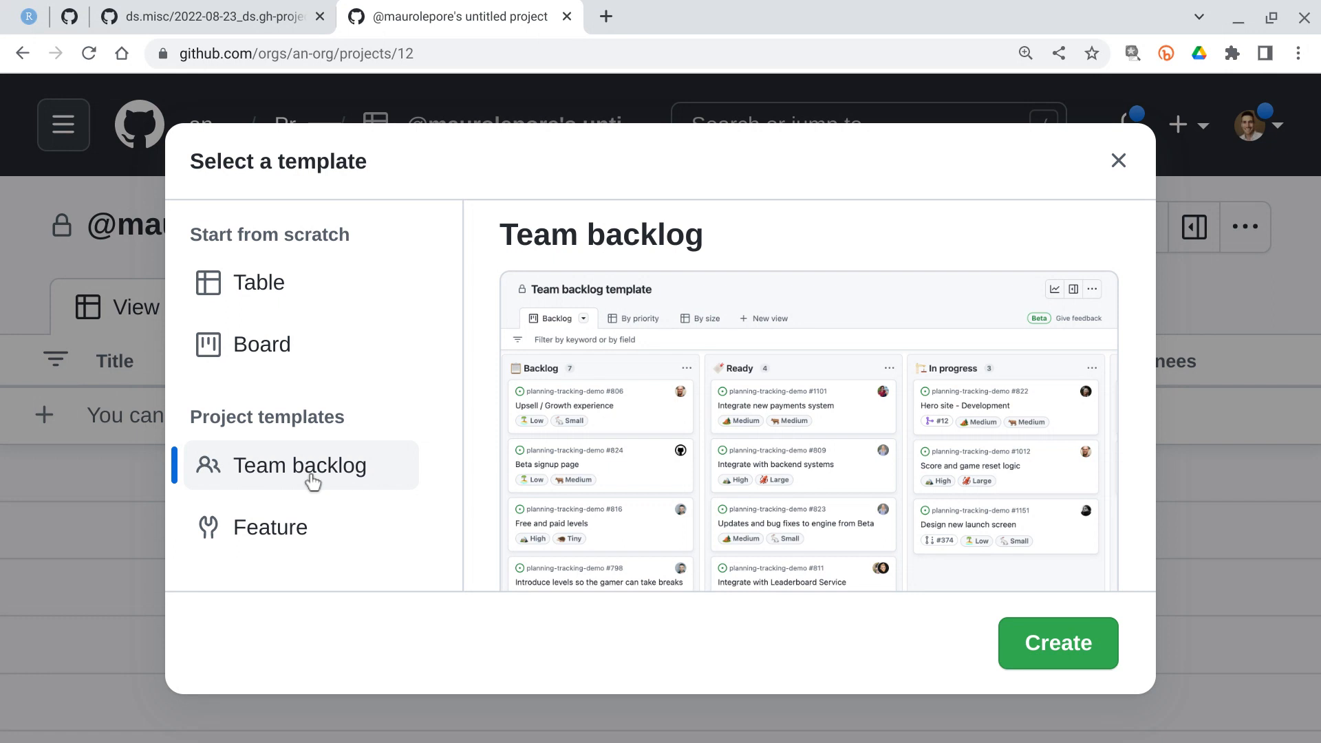
{"action": "left_click", "coordinate": [296, 292]}
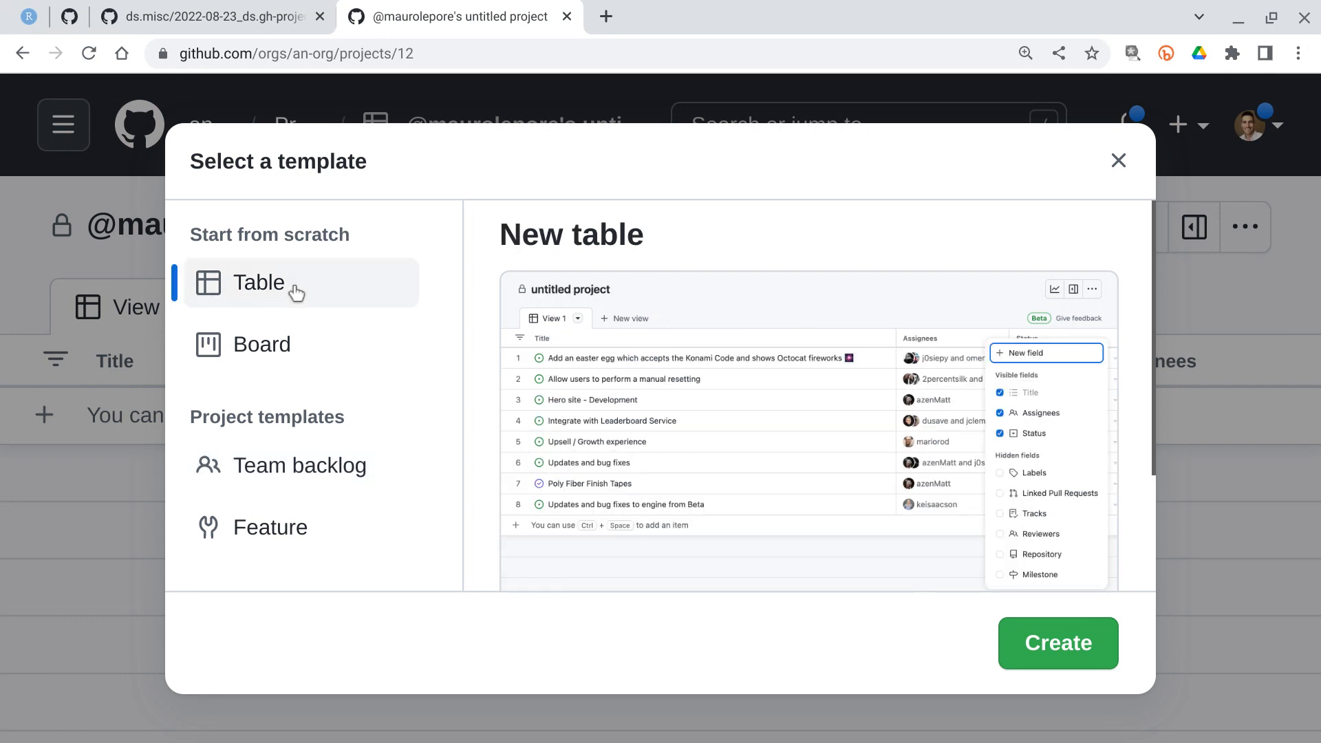
{"action": "left_click", "coordinate": [1084, 668]}
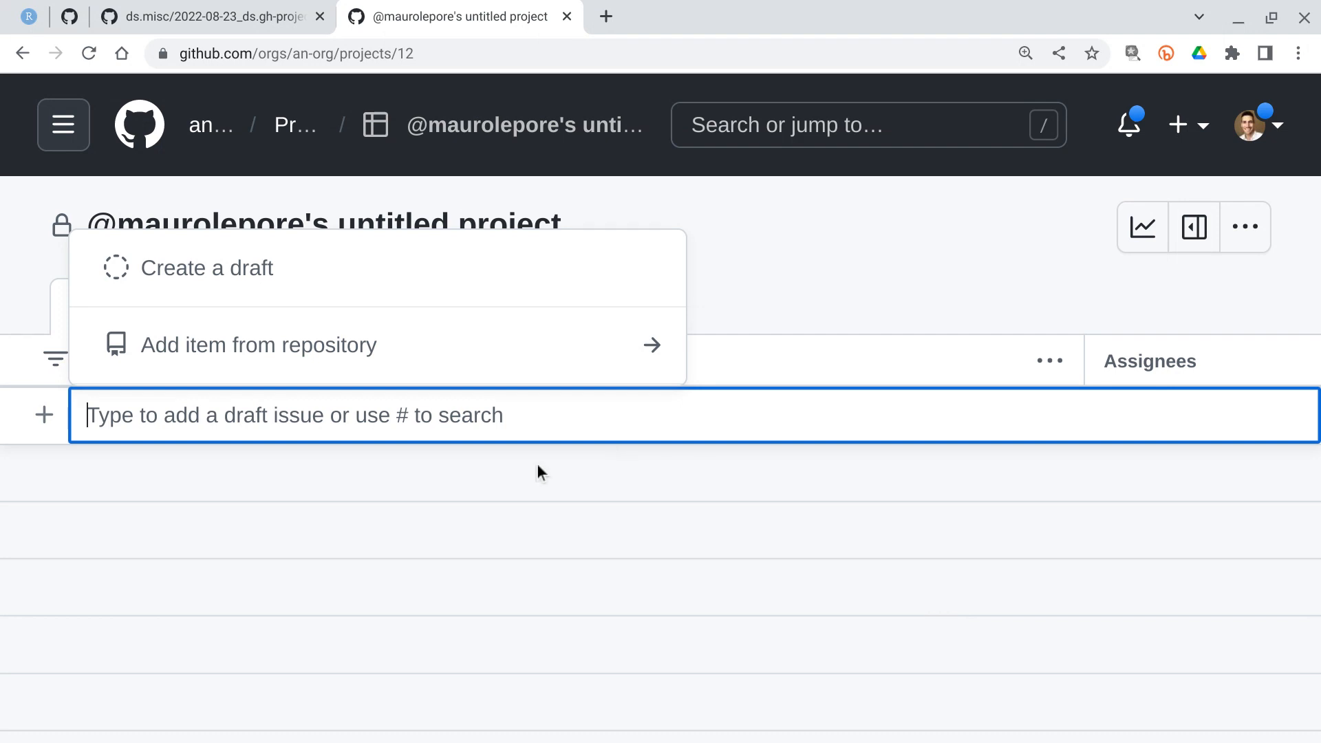
{"action": "left_click", "coordinate": [409, 220]}
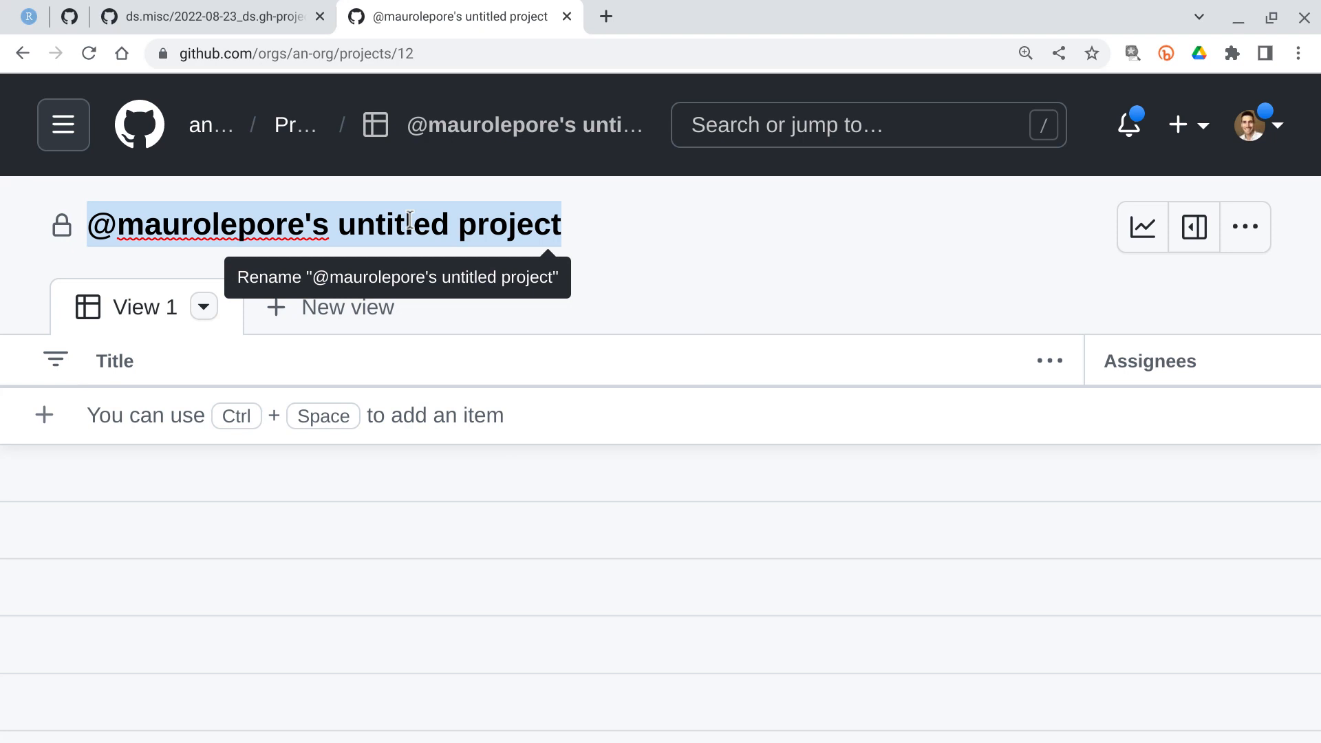
{"action": "type", "text": "LIT"}
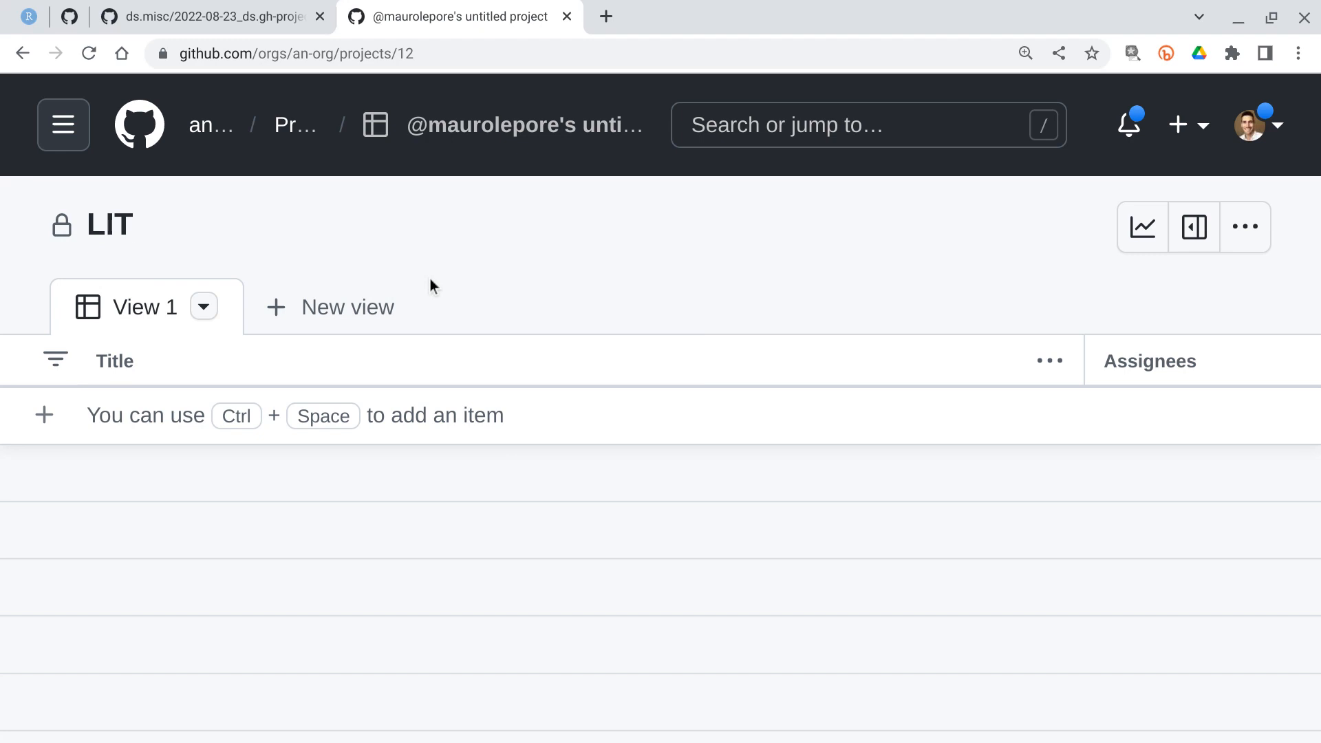
Move the project page into its own window, tile it beside the README window, and narrow the README window
{"action": "left_click_drag", "start_coordinate": [427, 14], "coordinate": [445, 171]}
{"action": "key", "text": "super+Right"}
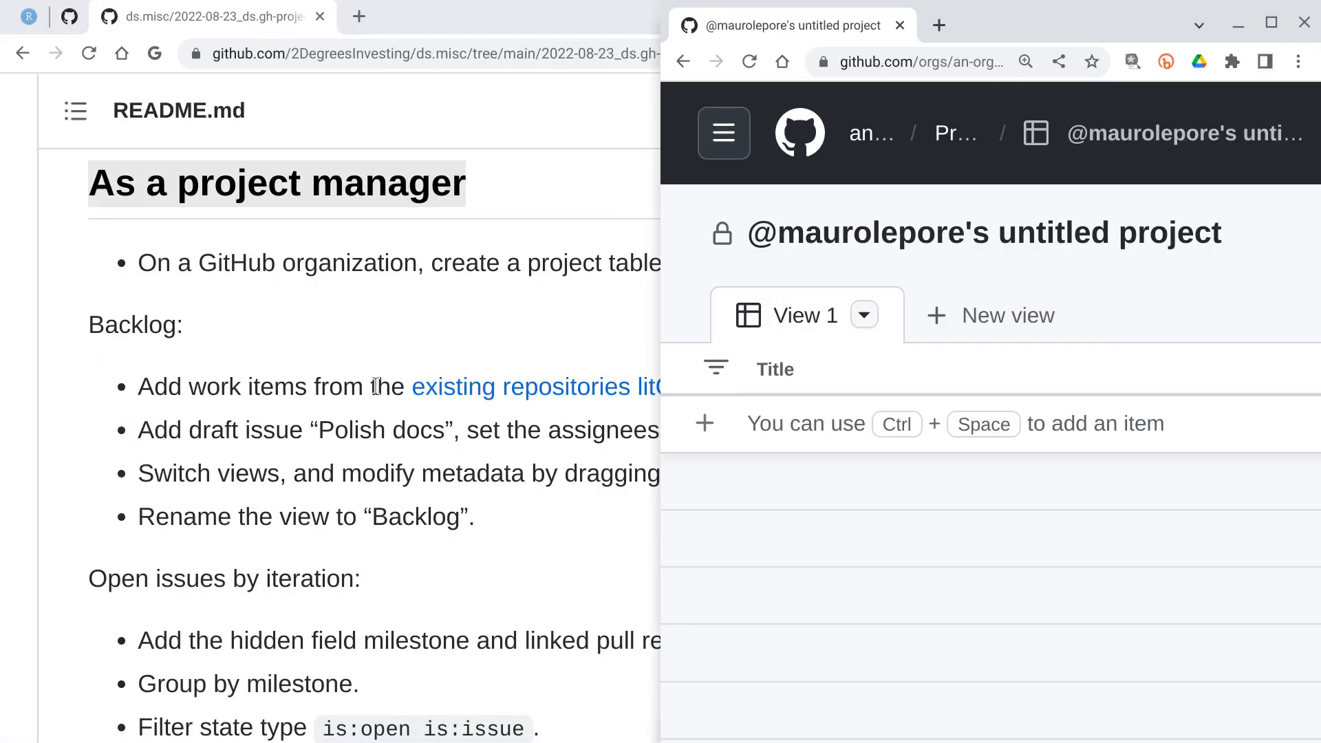
{"action": "key", "text": "super+Up"}
{"action": "key", "text": "super+Down"}
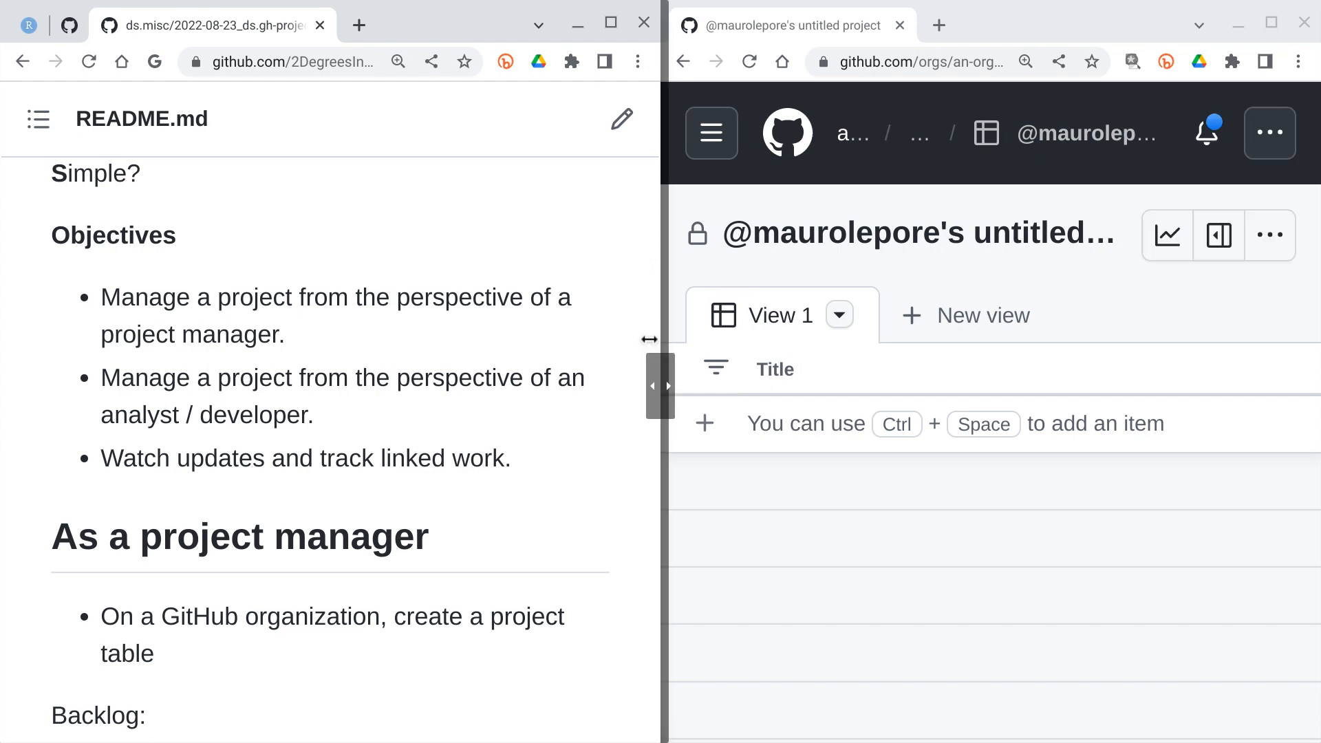
{"action": "left_click_drag", "start_coordinate": [649, 339], "coordinate": [405, 344]}
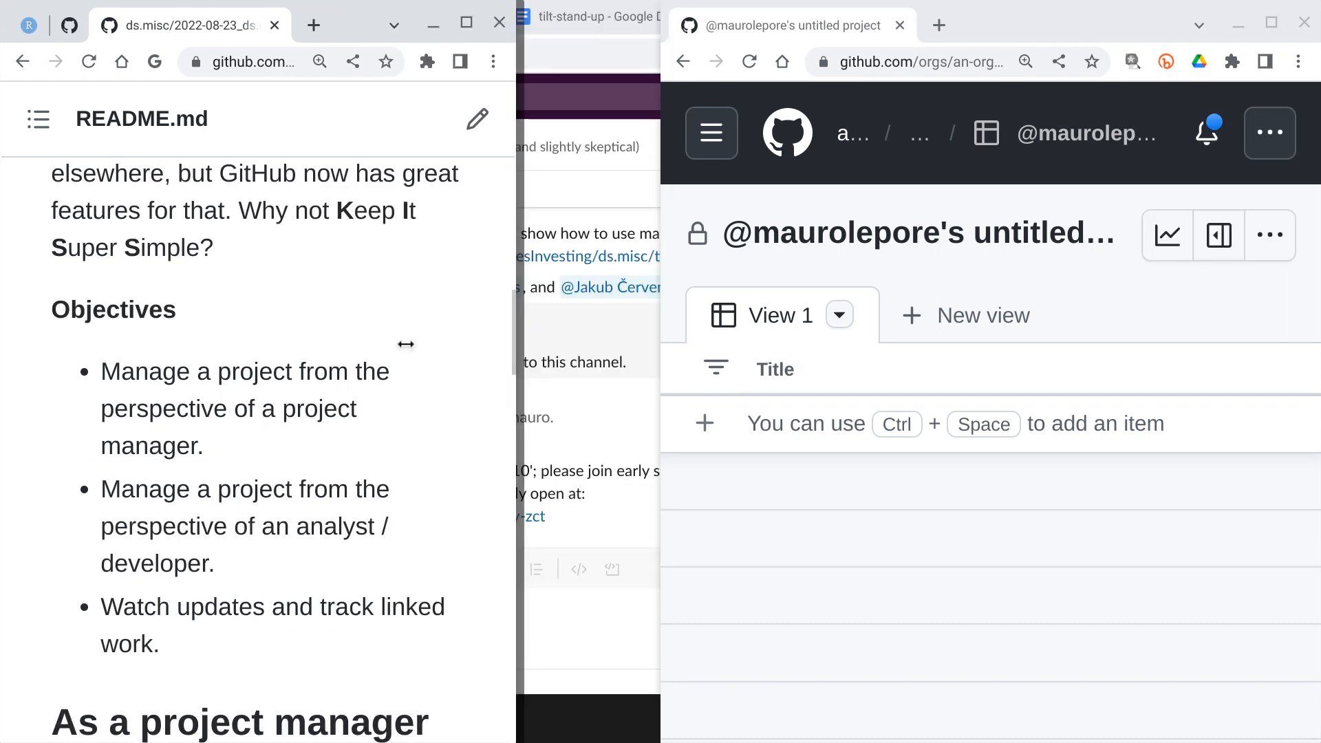
Bring the README's Backlog tasks into view and widen the project window up to the README window's edge
{"action": "scroll", "coordinate": [295, 451], "scroll_direction": "down", "scroll_amount": 3}
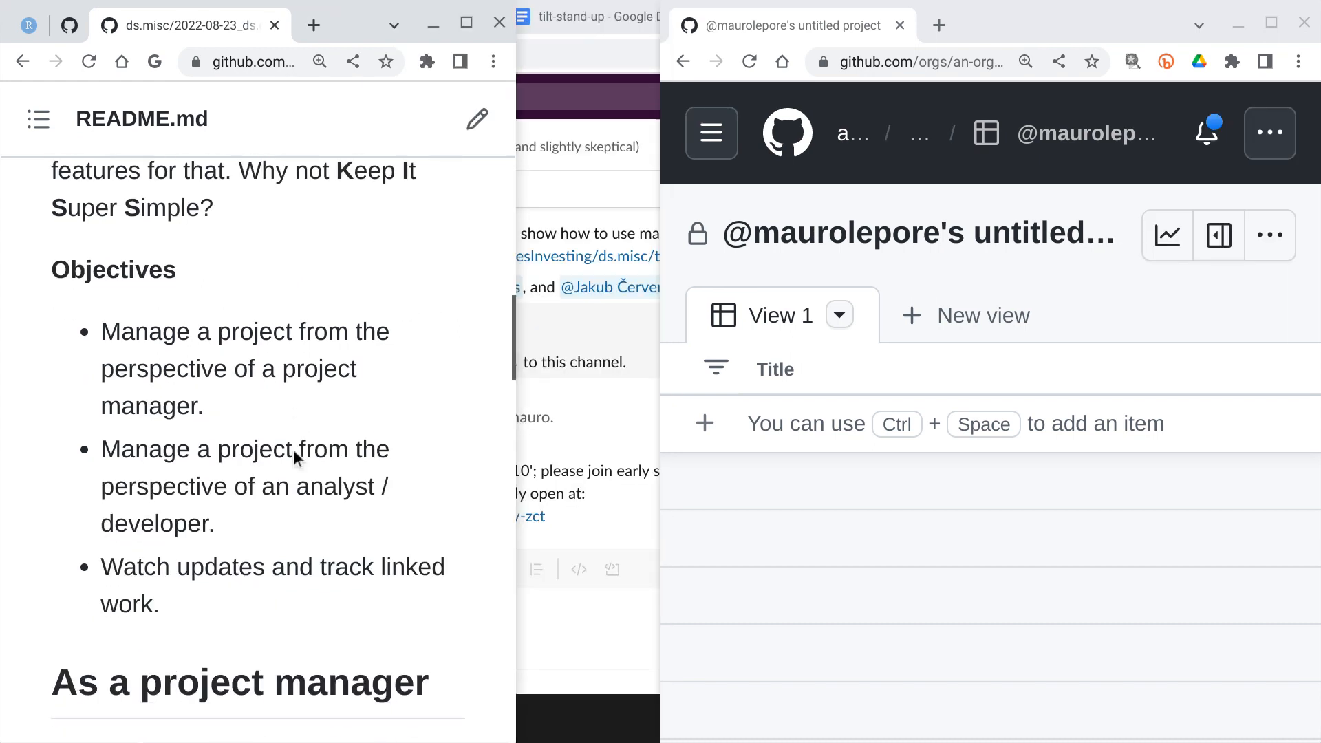
{"action": "scroll", "coordinate": [293, 448], "scroll_direction": "down", "scroll_amount": 4}
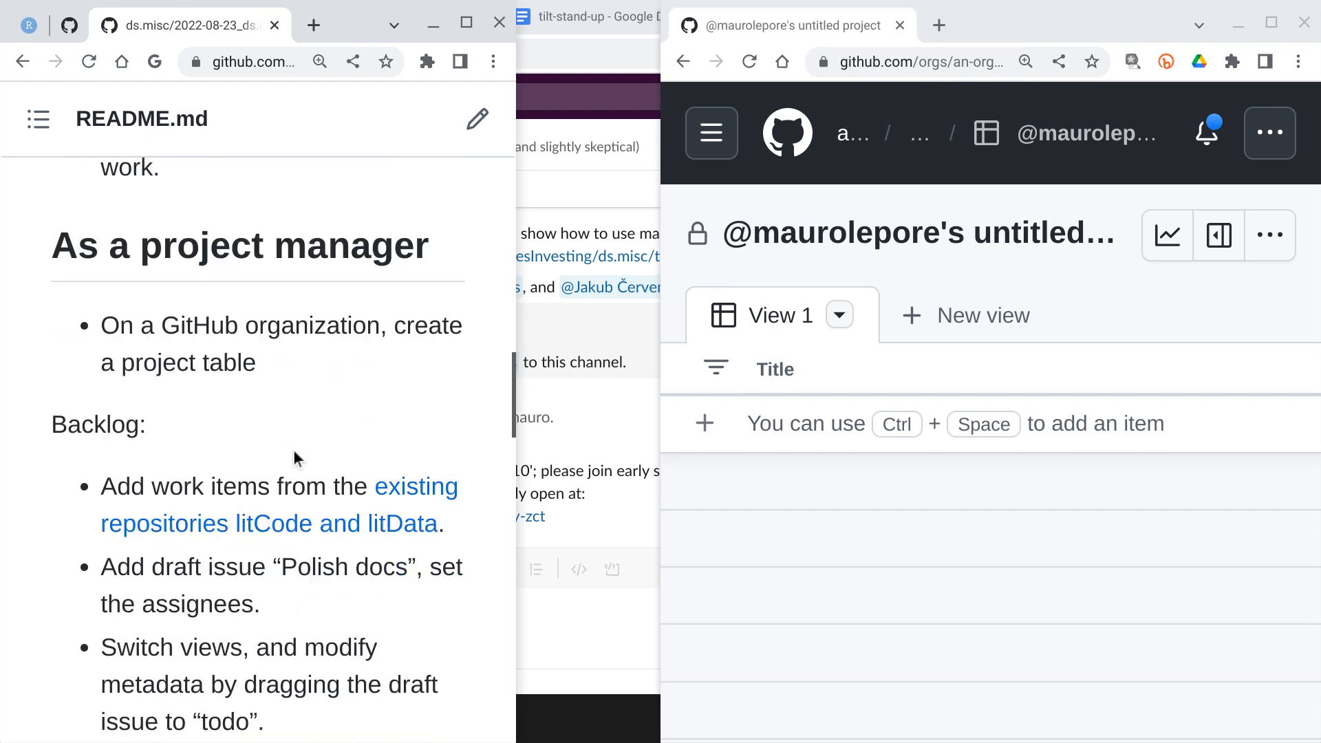
{"action": "left_click_drag", "start_coordinate": [256, 349], "coordinate": [108, 318]}
{"action": "scroll", "coordinate": [126, 530], "scroll_direction": "down", "scroll_amount": 1}
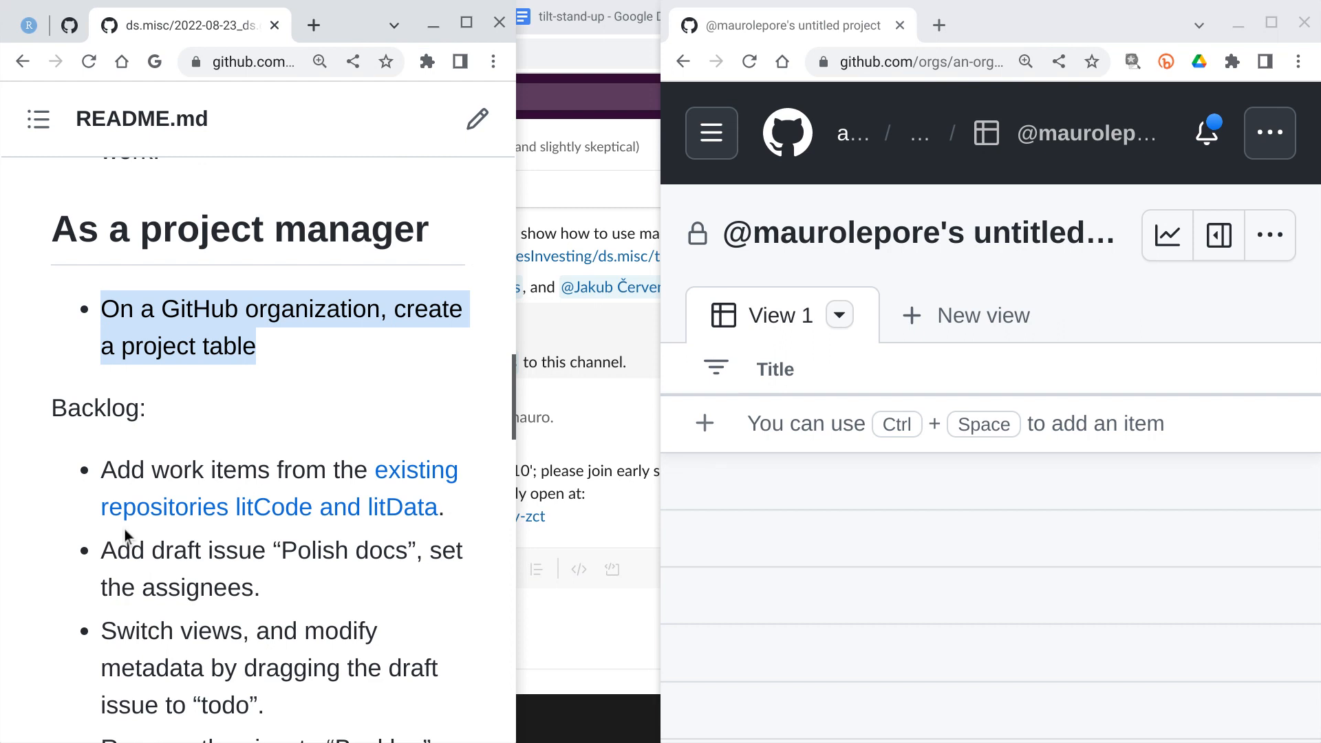
{"action": "scroll", "coordinate": [125, 530], "scroll_direction": "down", "scroll_amount": 3}
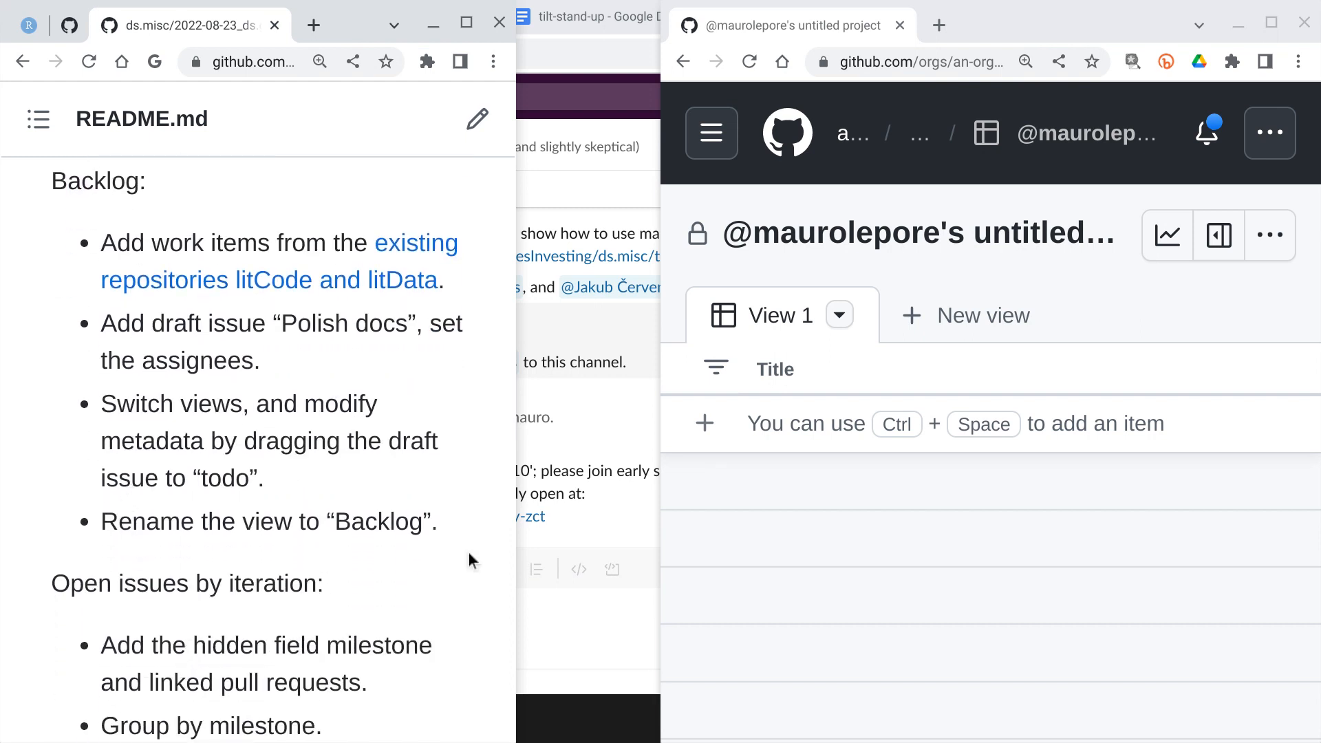
{"action": "left_click_drag", "start_coordinate": [661, 529], "coordinate": [517, 537]}
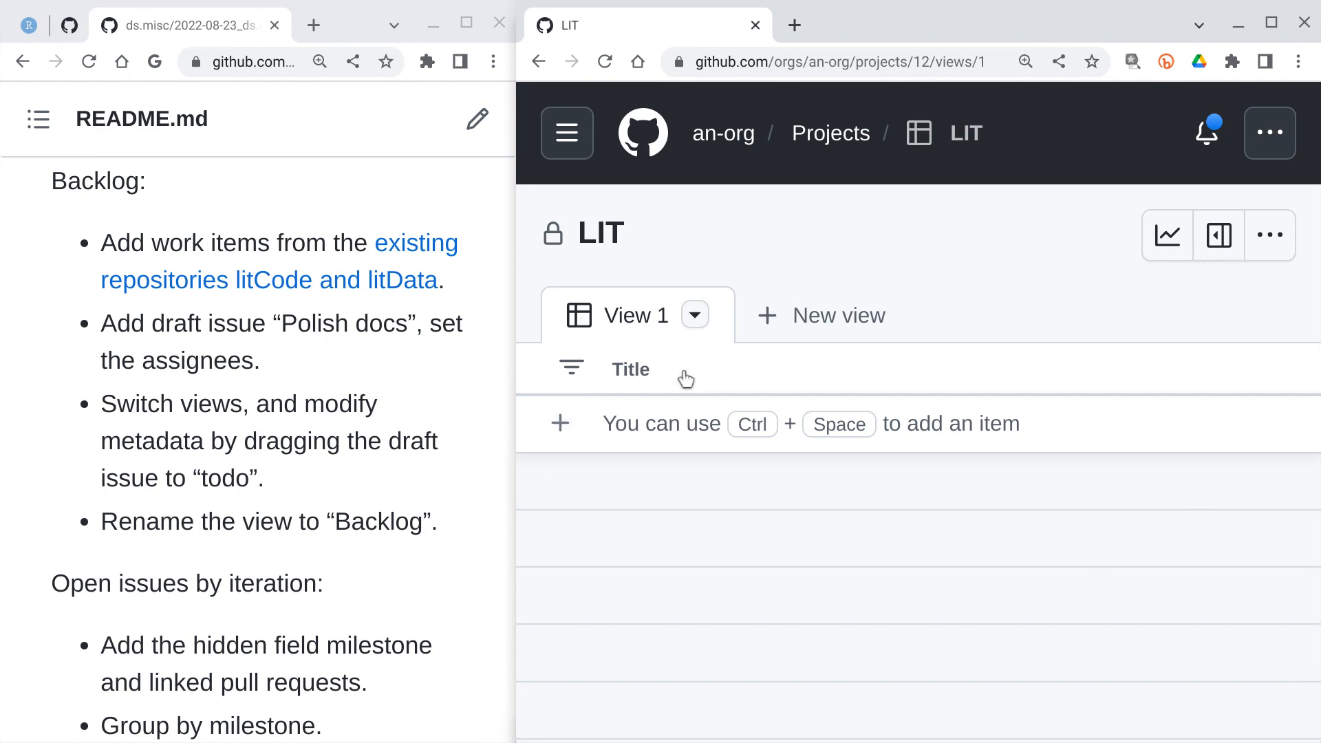
Add all 6 most recent items from the litCode repository to the LIT project
{"action": "left_click", "coordinate": [559, 423]}
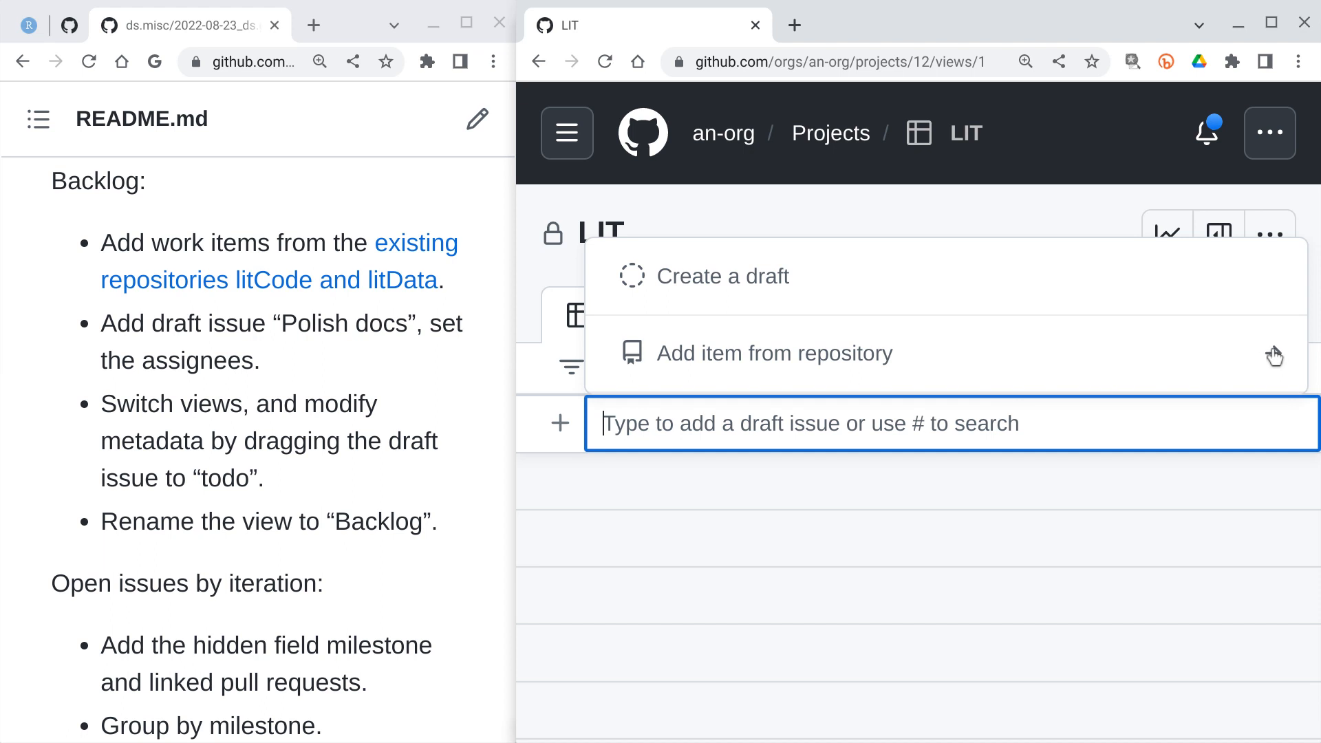
{"action": "left_click", "coordinate": [1274, 356]}
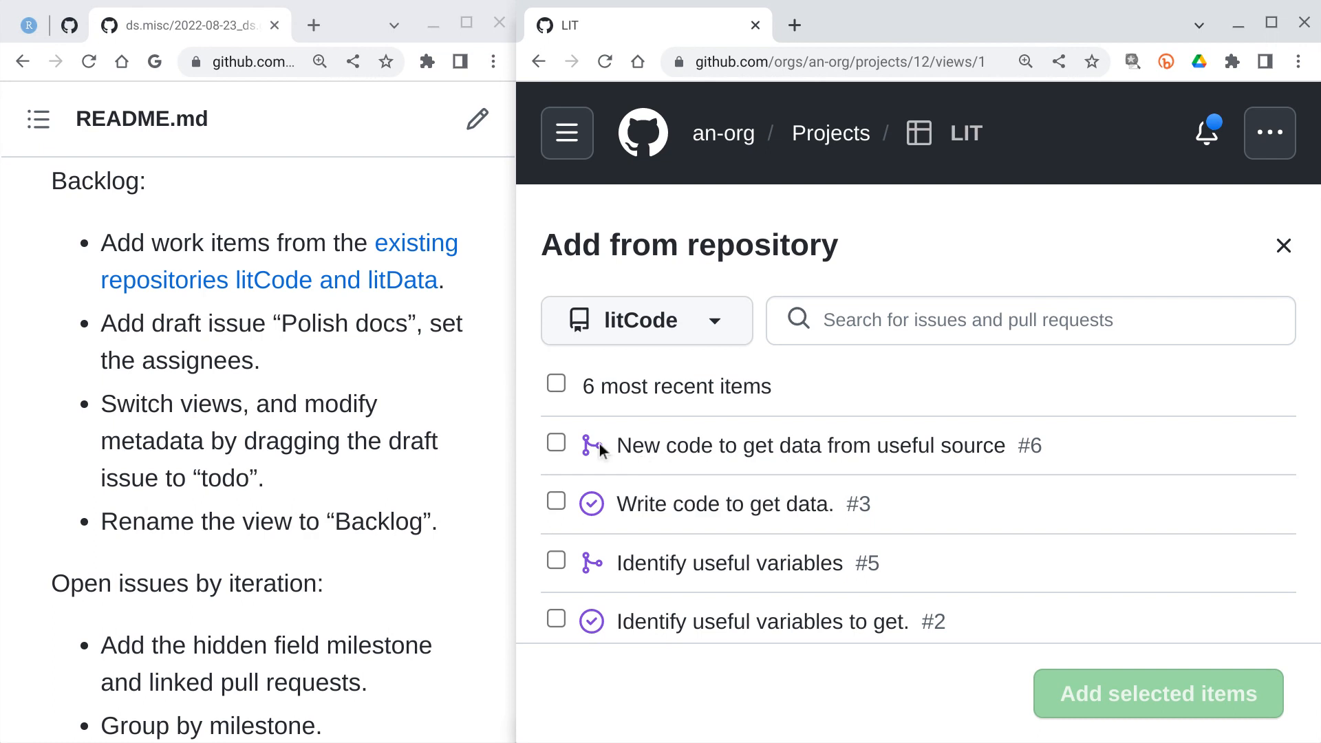
{"action": "left_click", "coordinate": [557, 384]}
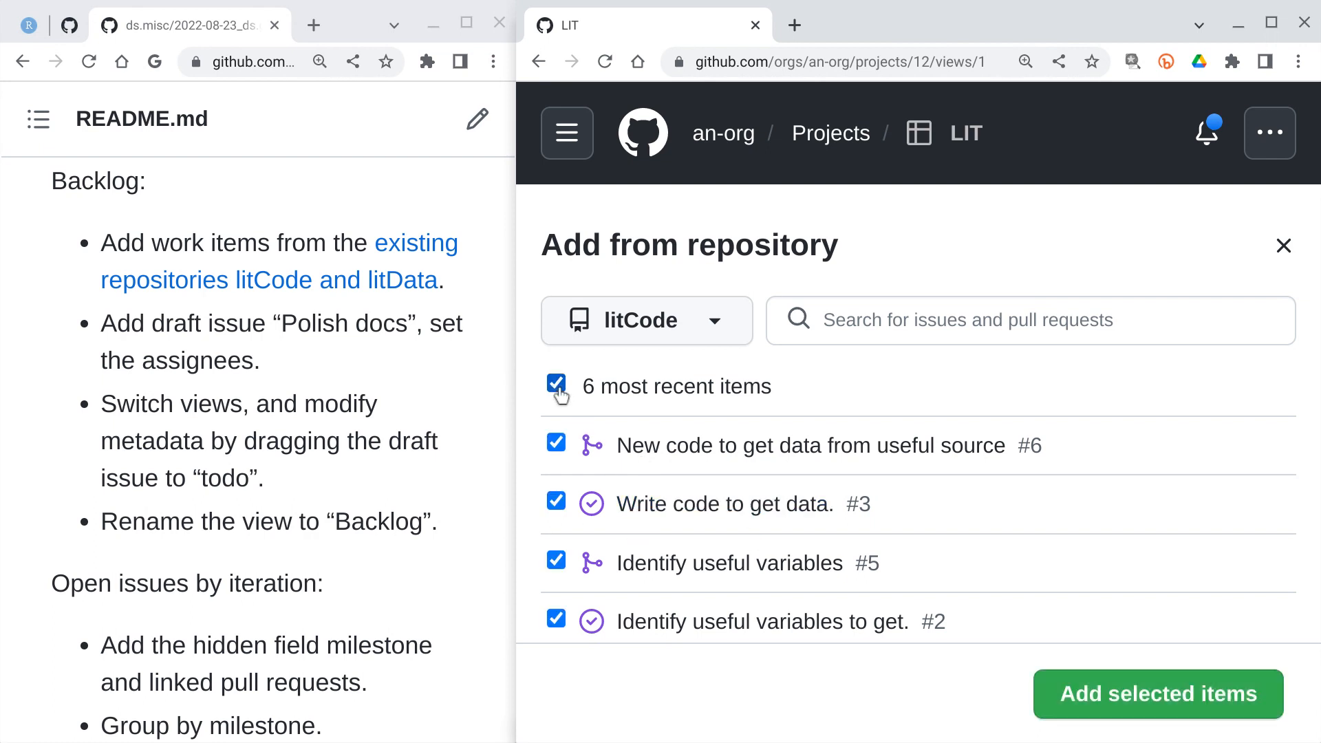
{"action": "left_click", "coordinate": [1149, 698]}
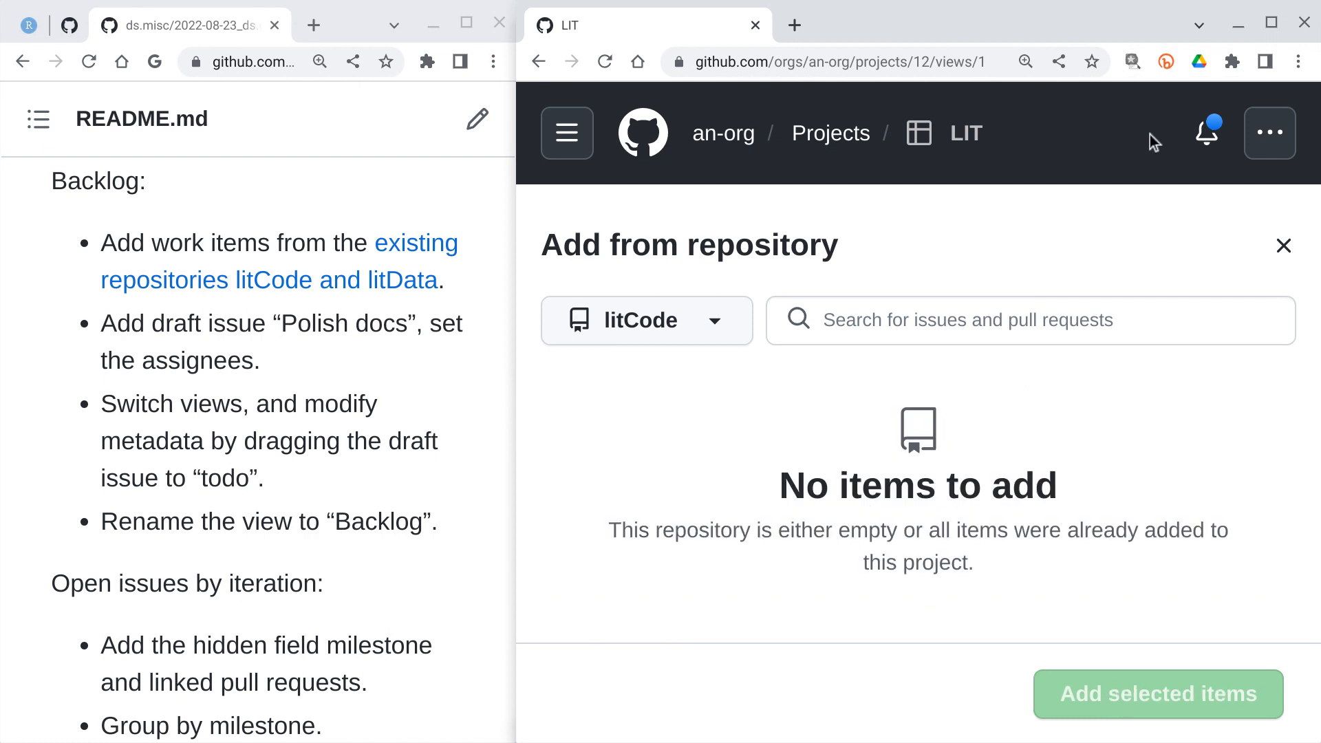
Maximize the project window, add all 6 most recent items from the litData repository, and close the repository item picker
{"action": "left_click", "coordinate": [1270, 24]}
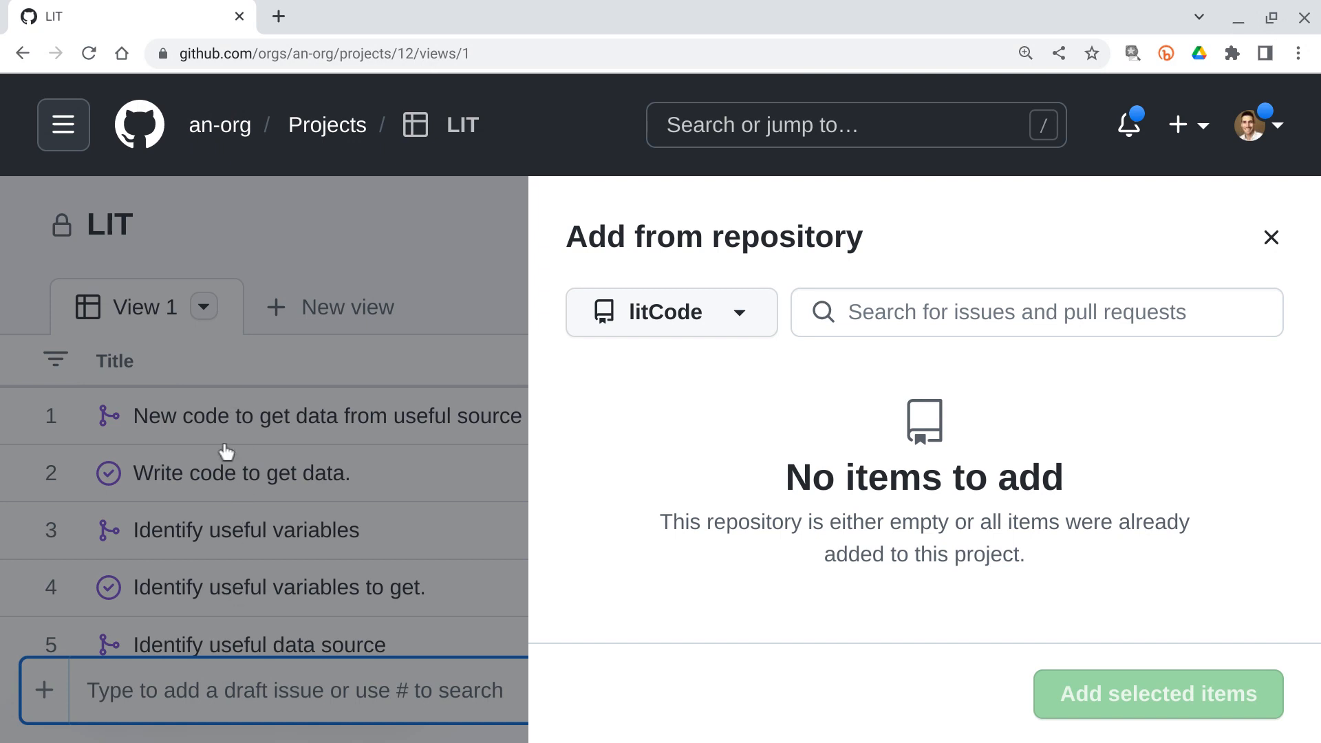
{"action": "left_click", "coordinate": [745, 321]}
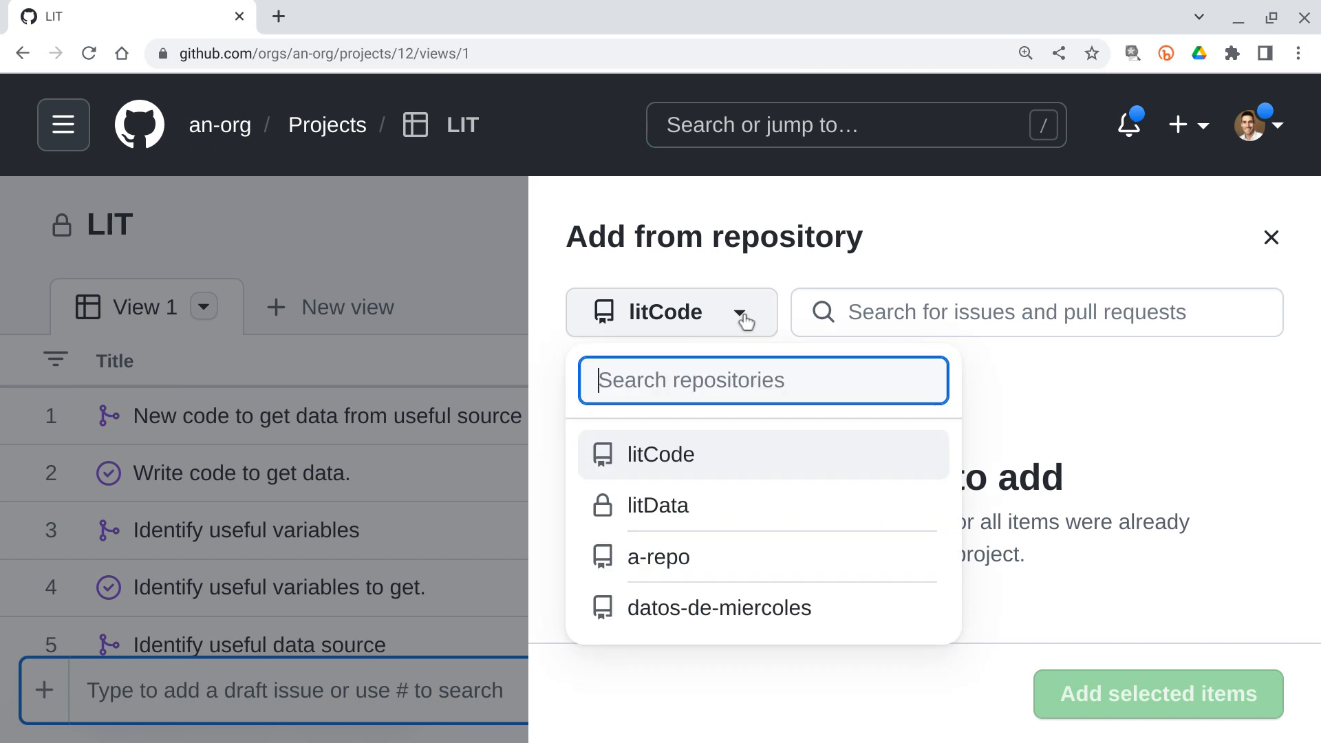
{"action": "left_click", "coordinate": [688, 499]}
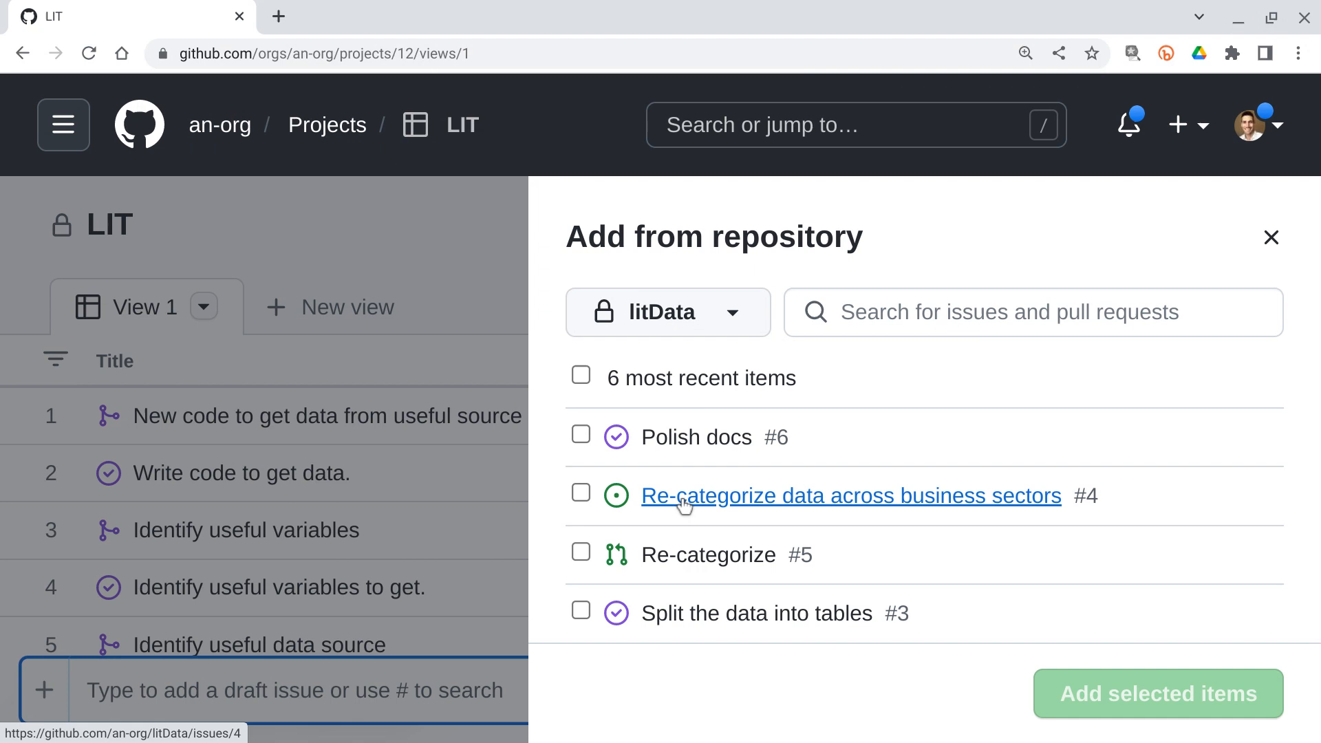
{"action": "left_click", "coordinate": [582, 382]}
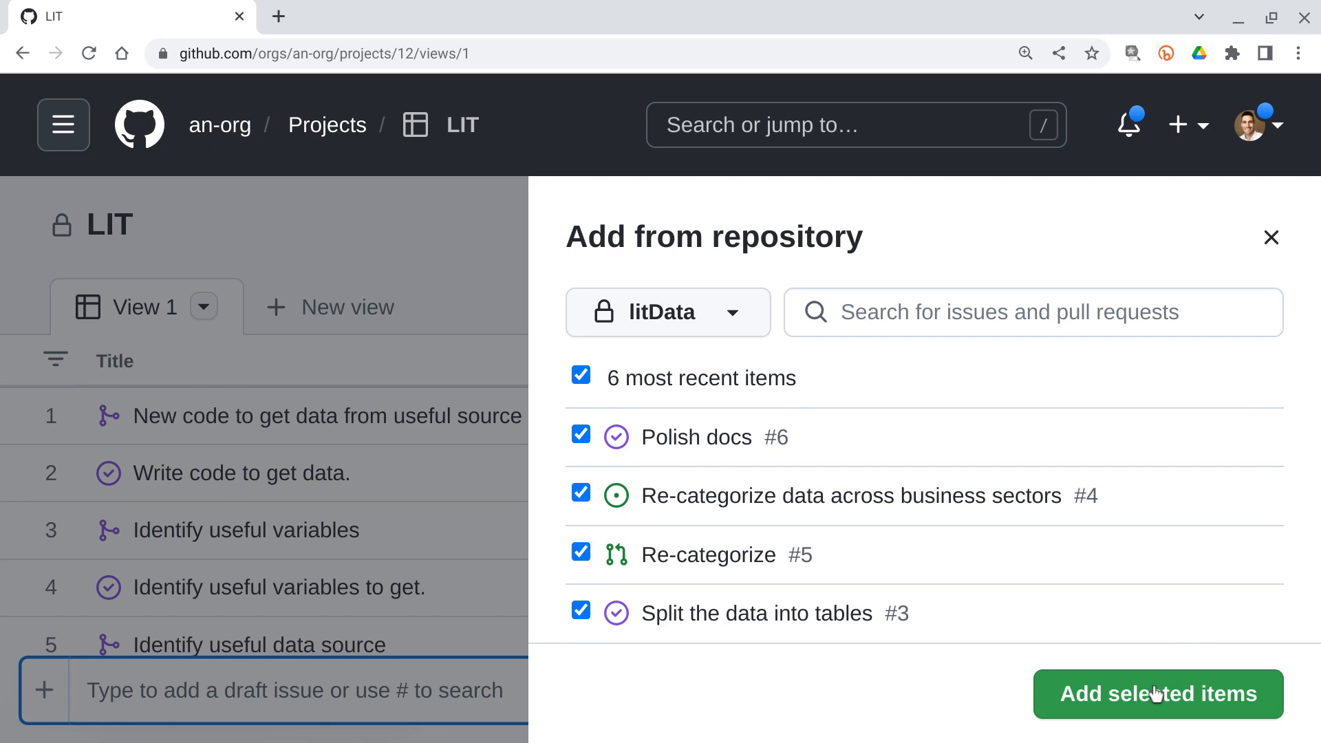
{"action": "left_click", "coordinate": [1121, 697]}
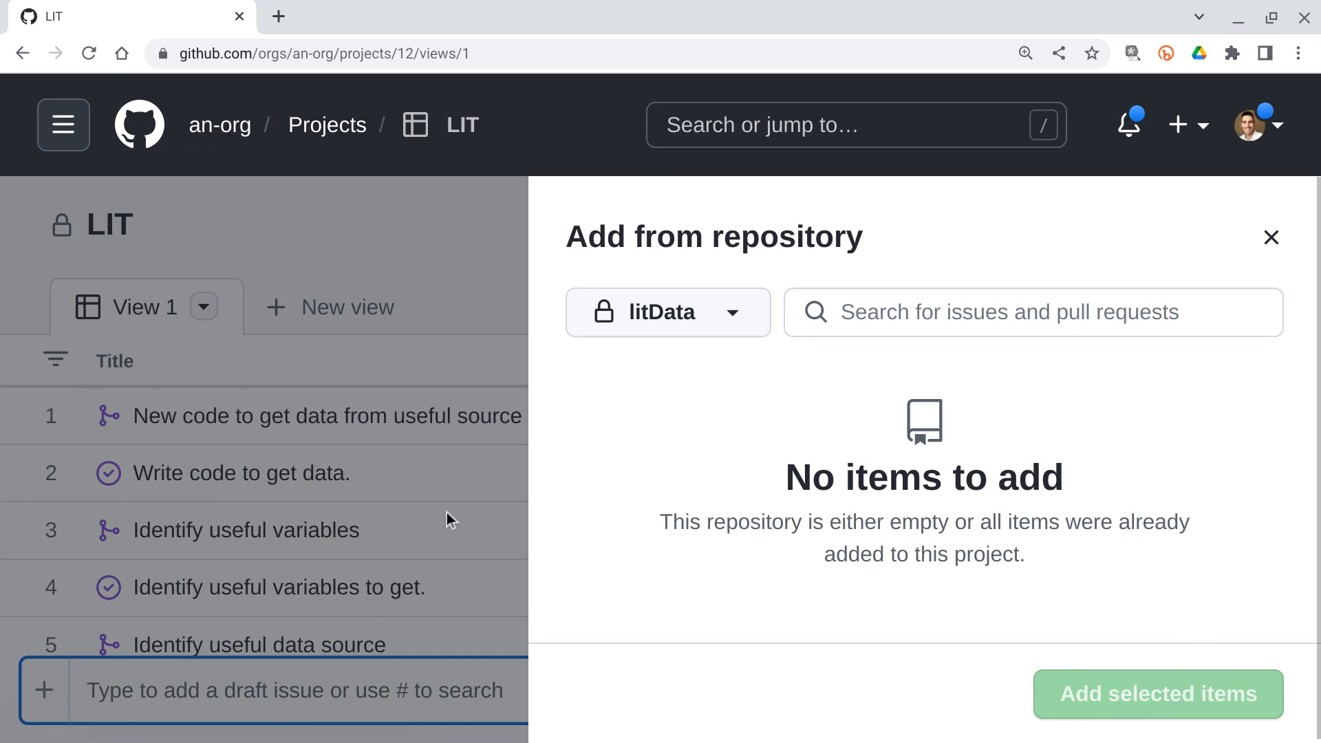
{"action": "left_click", "coordinate": [1271, 238]}
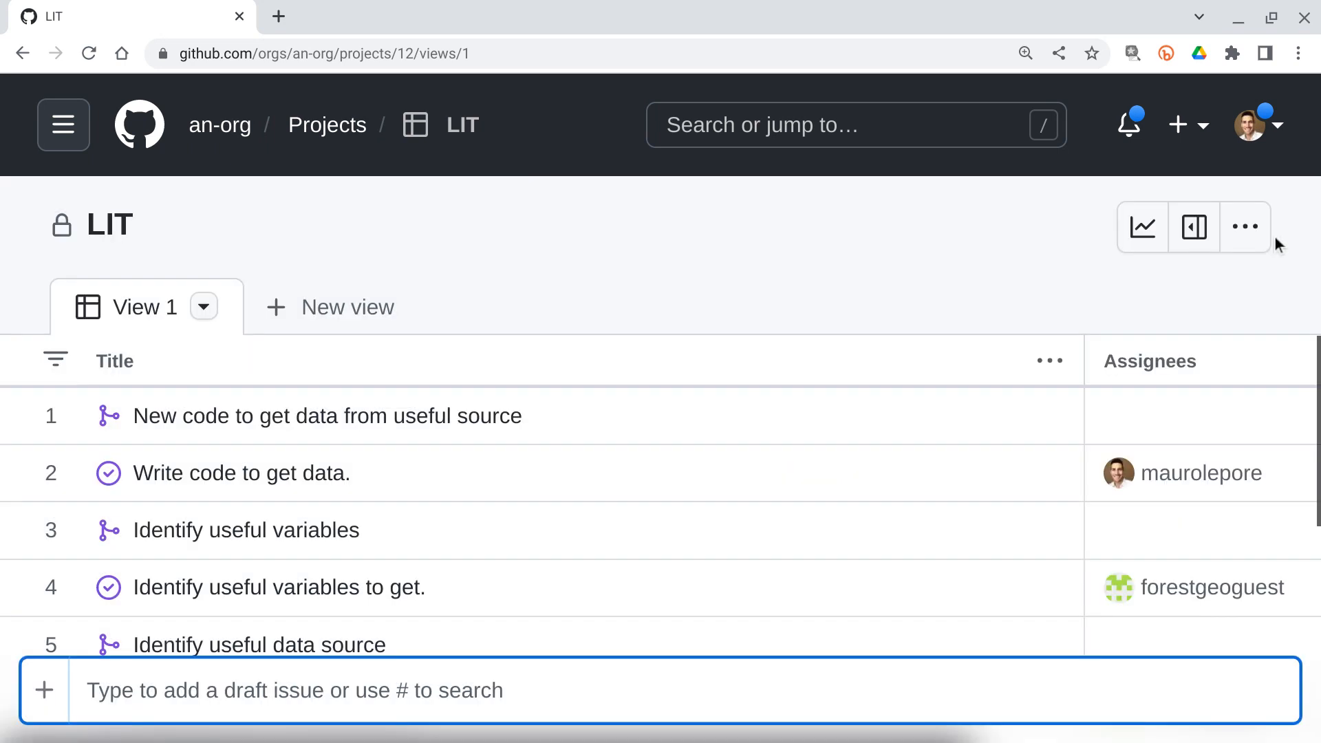
Look through the full list of added items in the LIT table, including their Assignees and Status columns
{"action": "scroll", "coordinate": [313, 582], "scroll_direction": "down", "scroll_amount": 5}
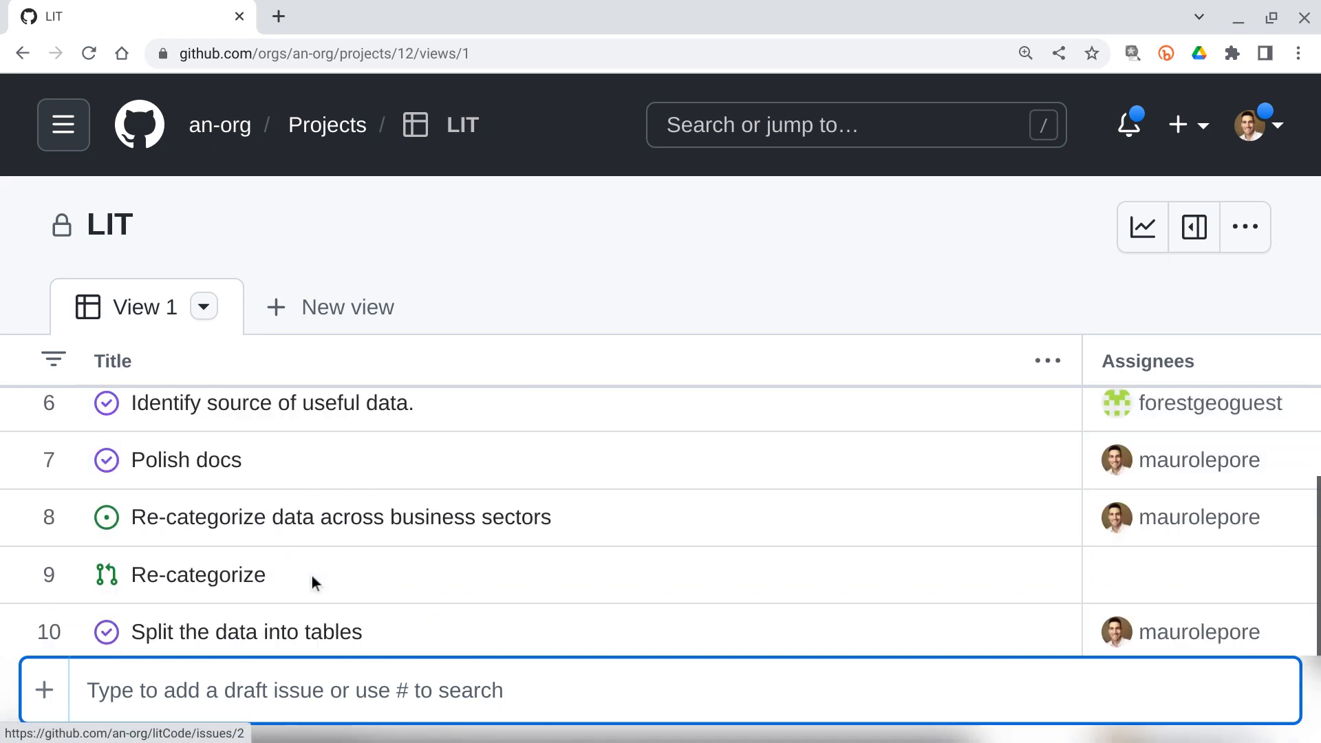
{"action": "scroll", "coordinate": [312, 575], "scroll_direction": "down", "scroll_amount": 1}
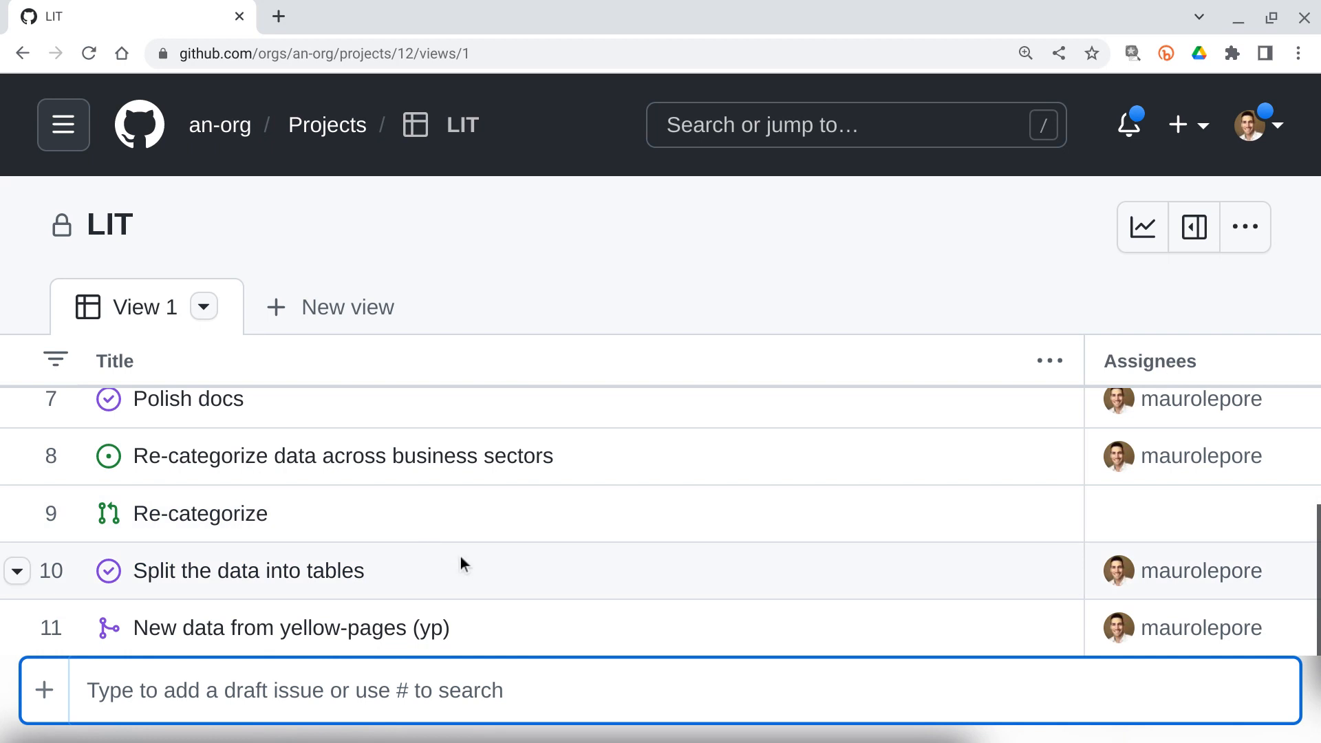
{"action": "scroll", "coordinate": [423, 555], "scroll_direction": "up", "scroll_amount": 4}
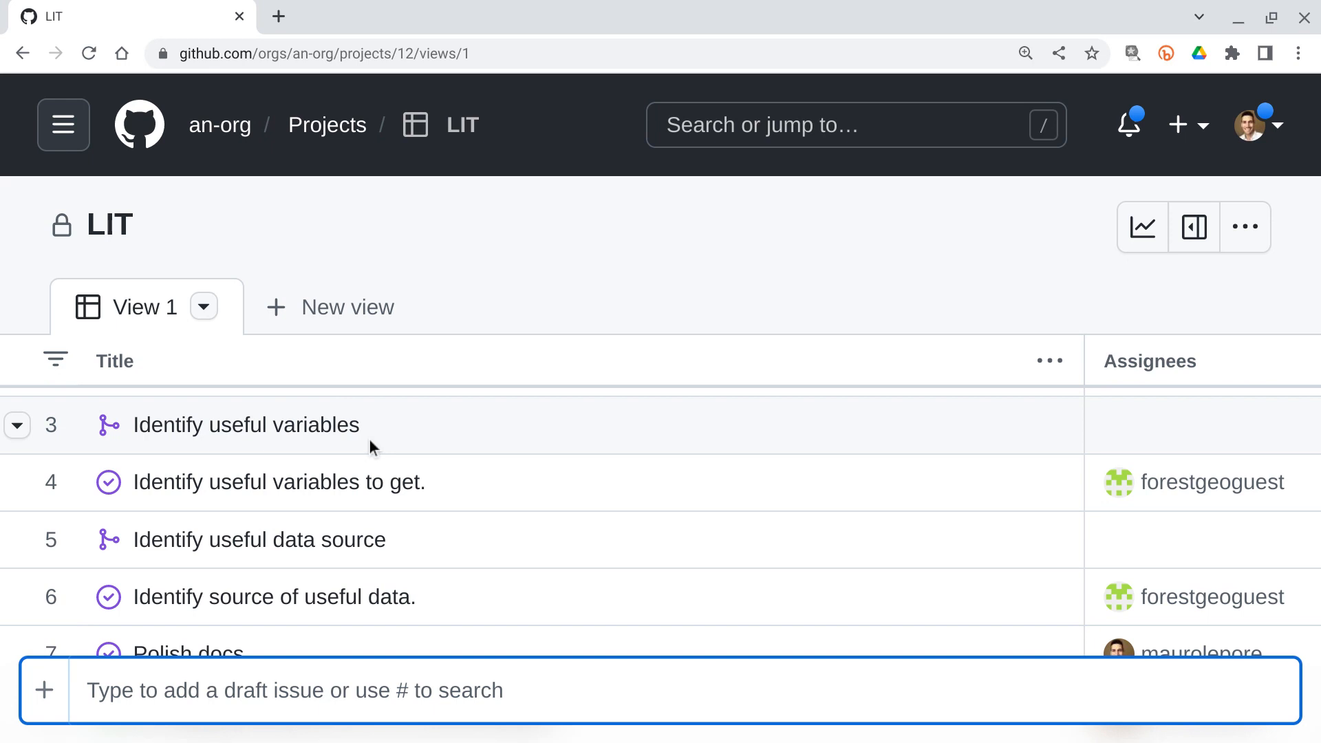
{"action": "scroll", "coordinate": [369, 441], "scroll_direction": "right", "scroll_amount": 6}
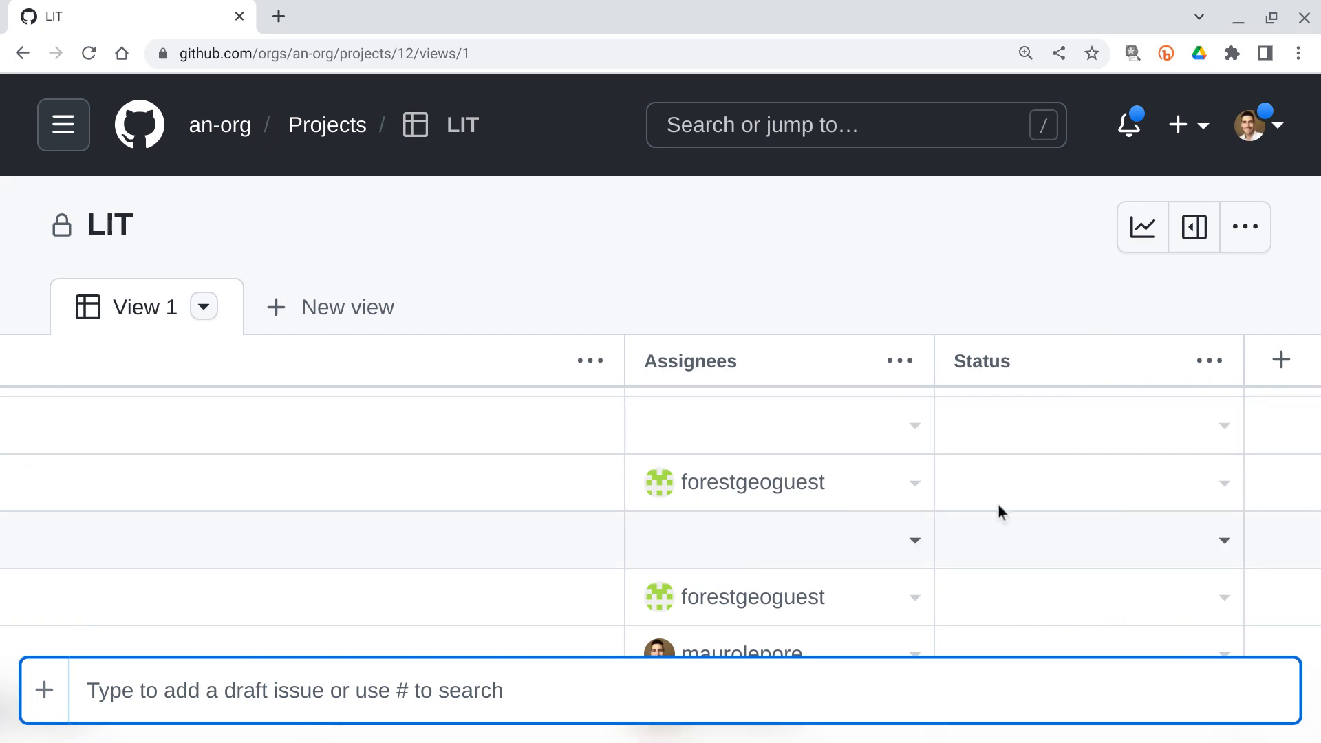
{"action": "scroll", "coordinate": [1154, 538], "scroll_direction": "down", "scroll_amount": 2}
{"action": "scroll", "coordinate": [1153, 539], "scroll_direction": "down", "scroll_amount": 5}
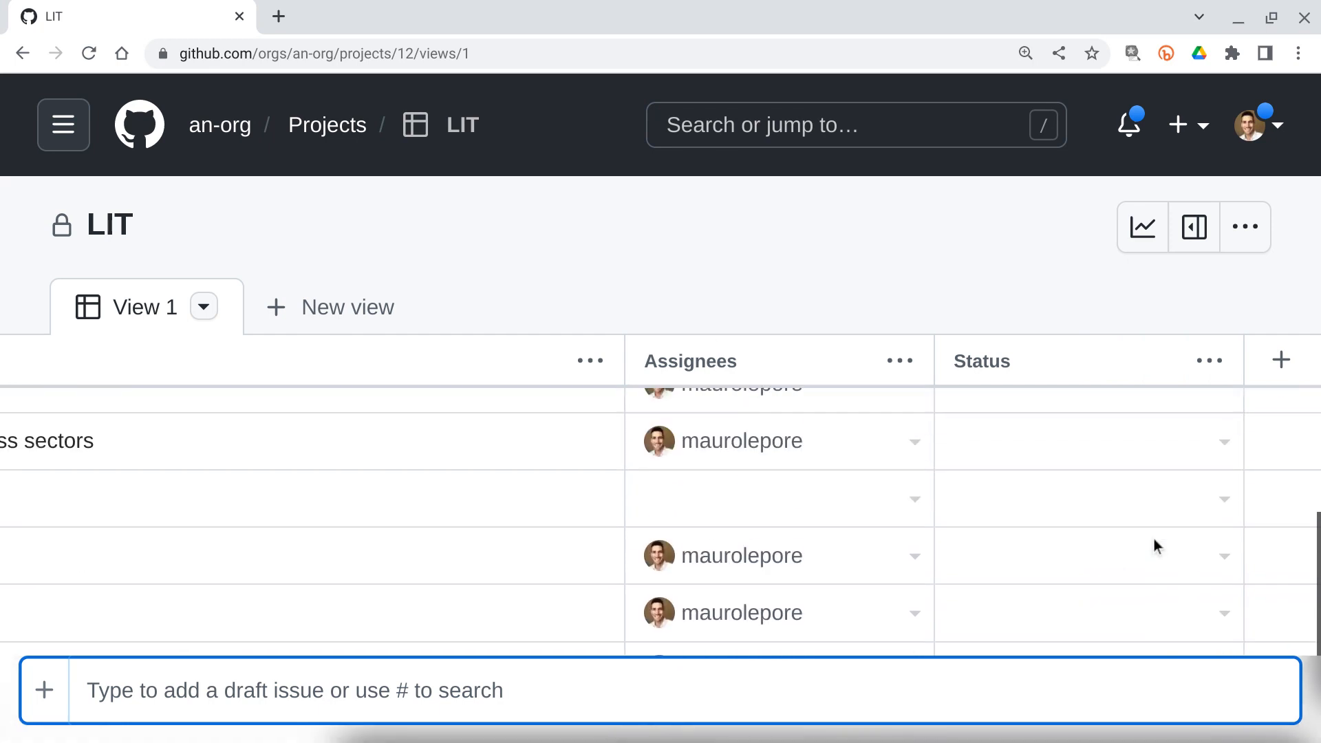
{"action": "scroll", "coordinate": [468, 546], "scroll_direction": "left", "scroll_amount": 5}
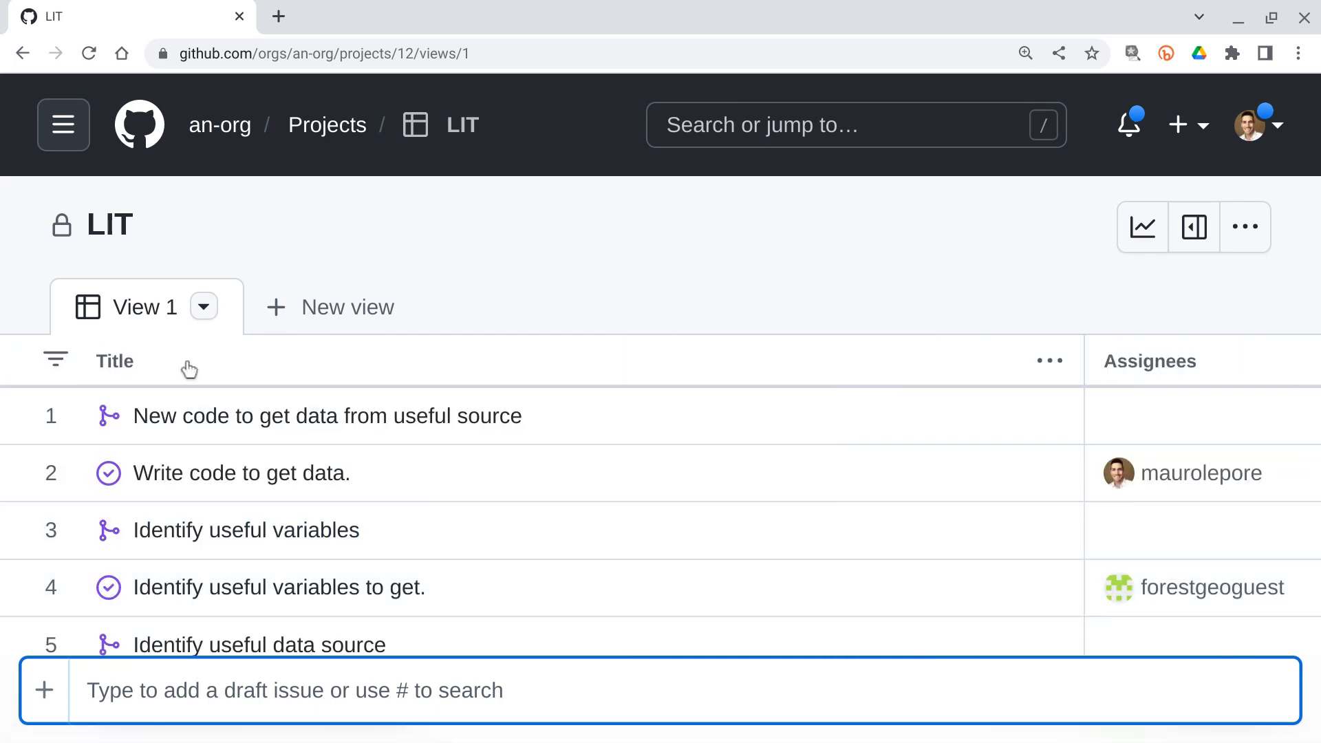
Rename the project view from View 1 to Backlog
{"action": "double_click", "coordinate": [159, 315]}
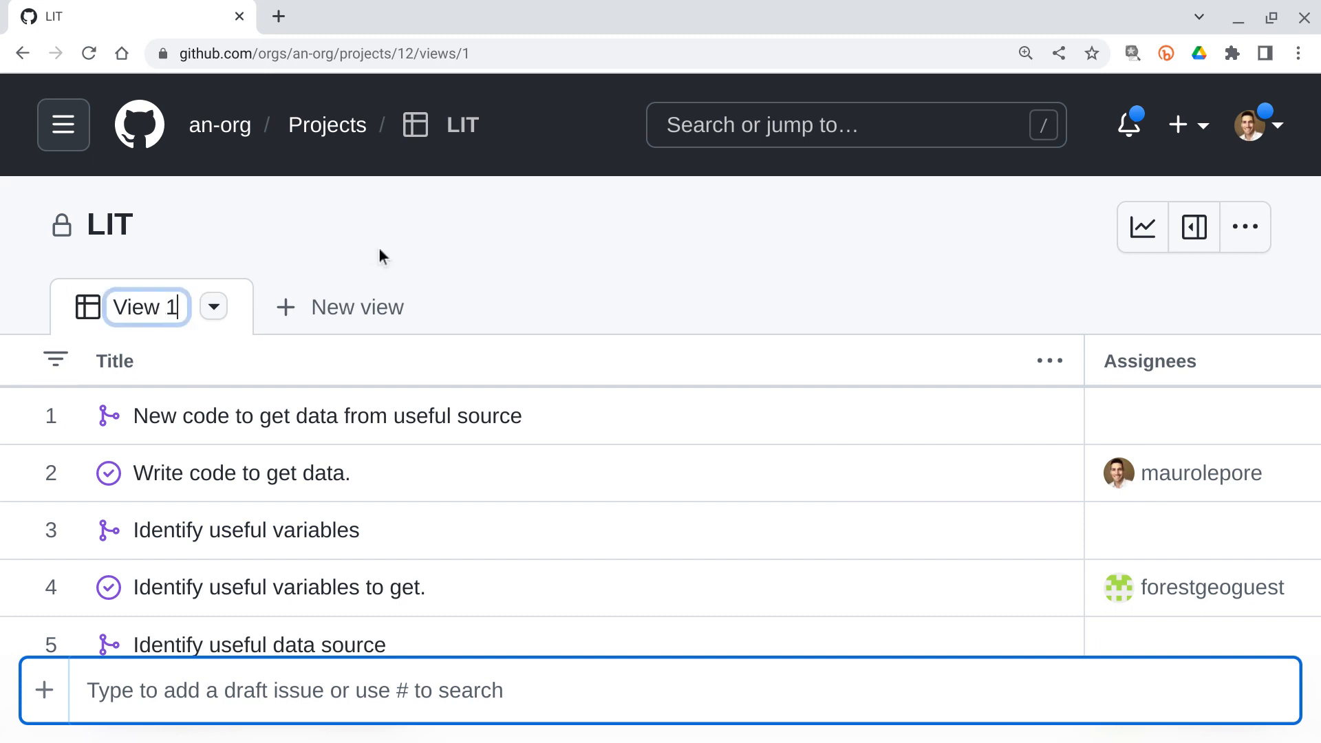
{"action": "key", "text": "Return"}
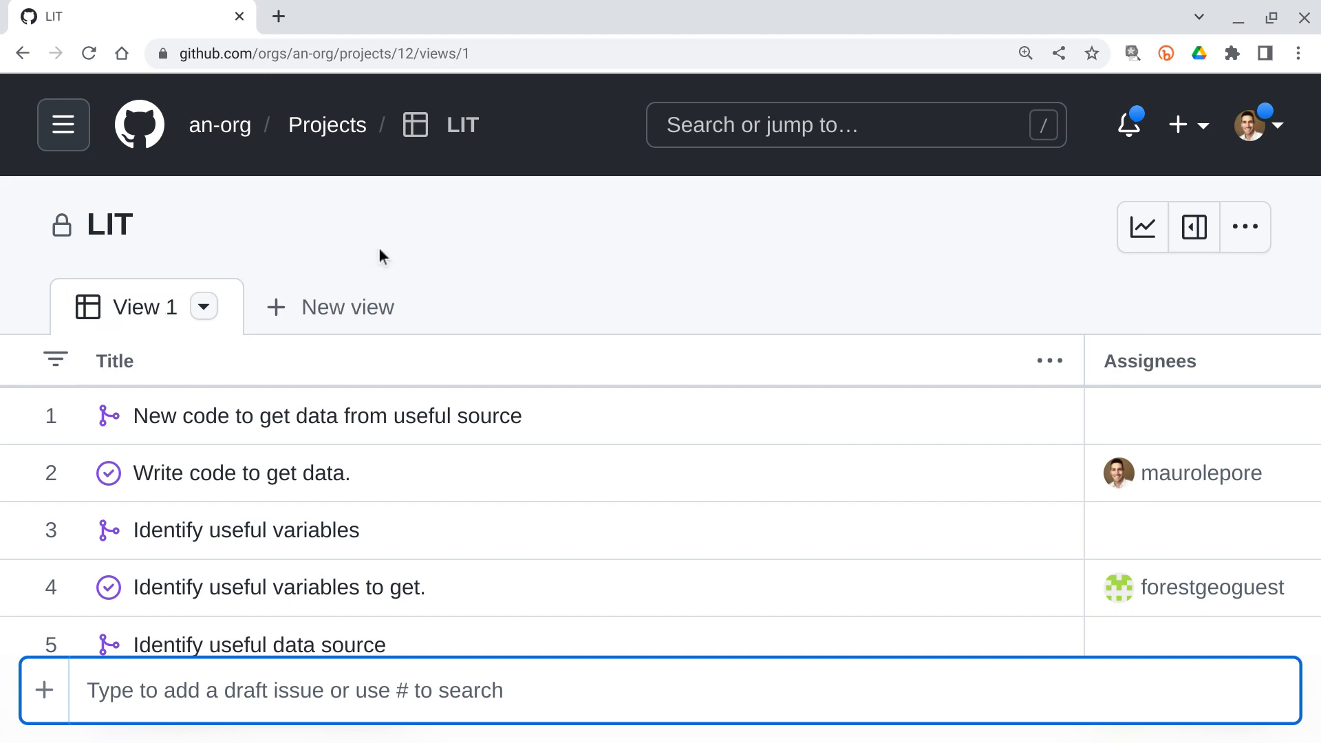
{"action": "double_click", "coordinate": [156, 318]}
{"action": "key", "text": "BackSpace"}
{"action": "key", "text": "BackSpace"}
{"action": "key", "text": "BackSpace"}
{"action": "key", "text": "BackSpace"}
{"action": "key", "text": "BackSpace"}
{"action": "key", "text": "BackSpace"}
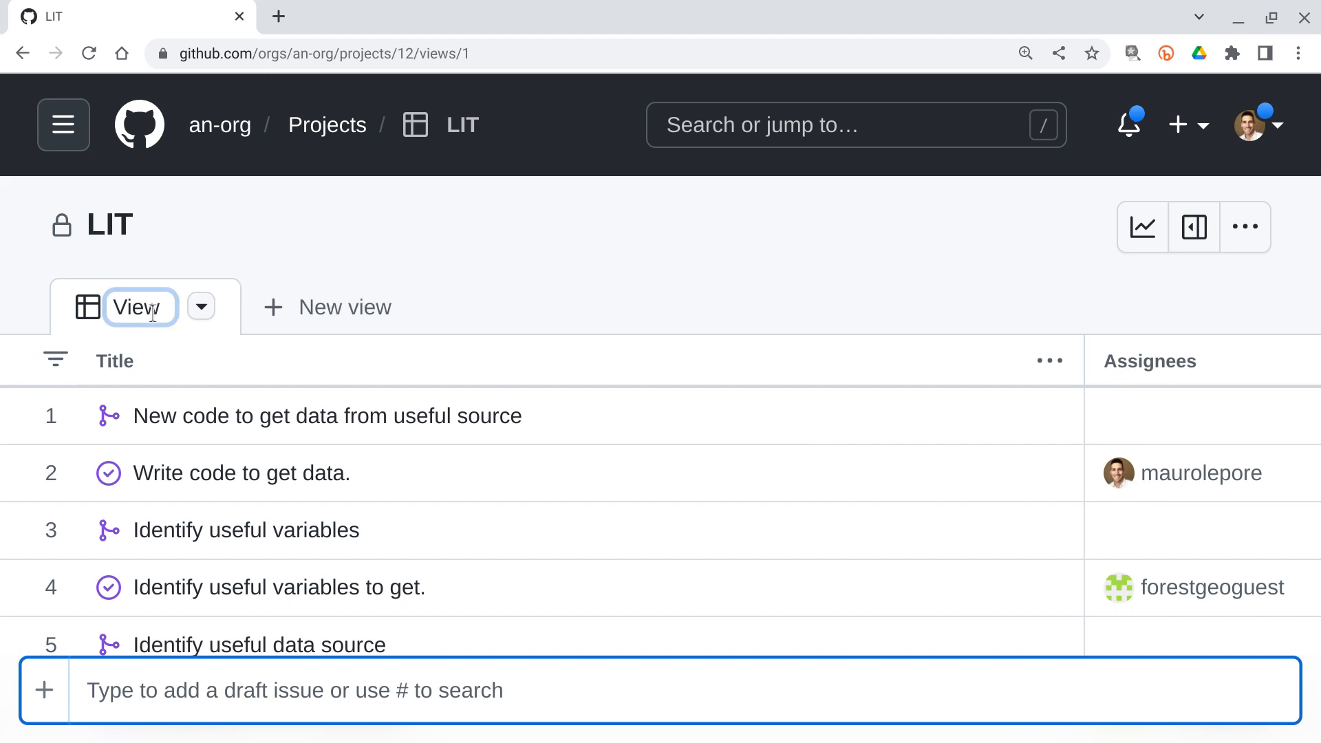
{"action": "type", "text": "Backlog"}
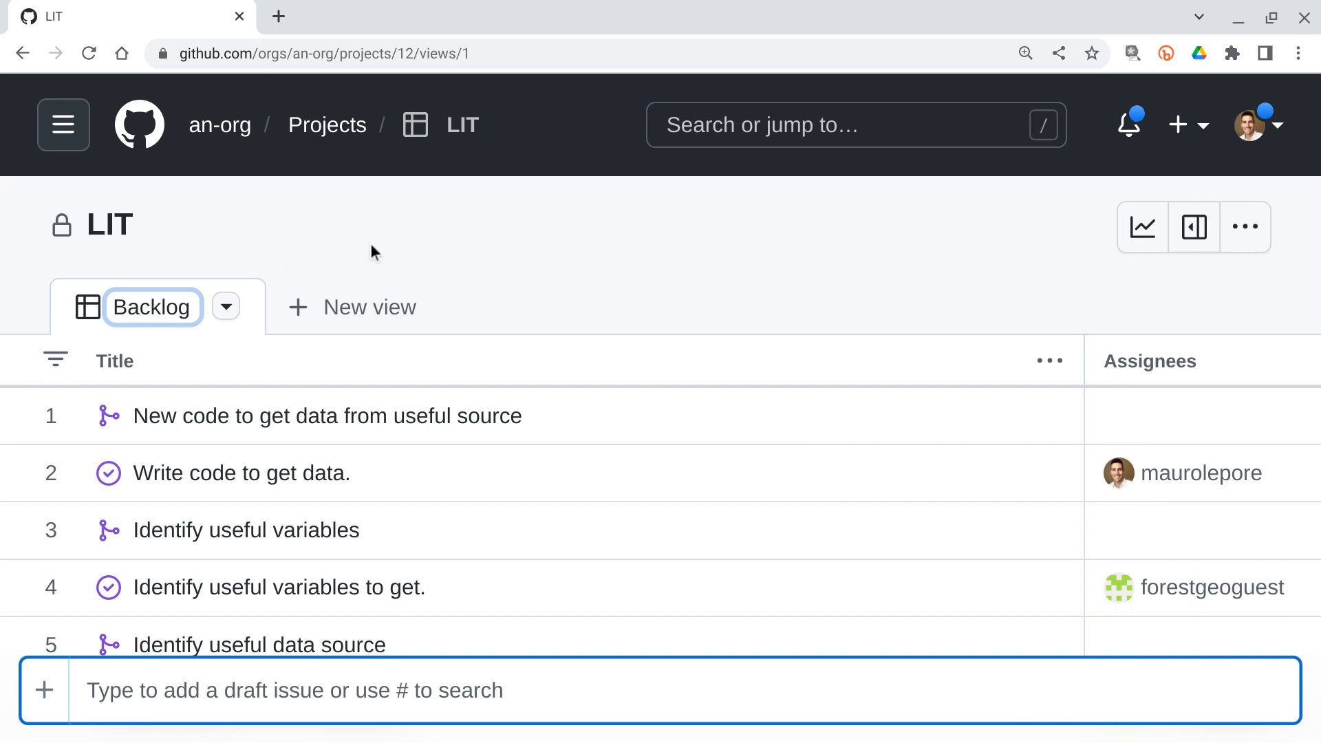
{"action": "key", "text": "Return"}
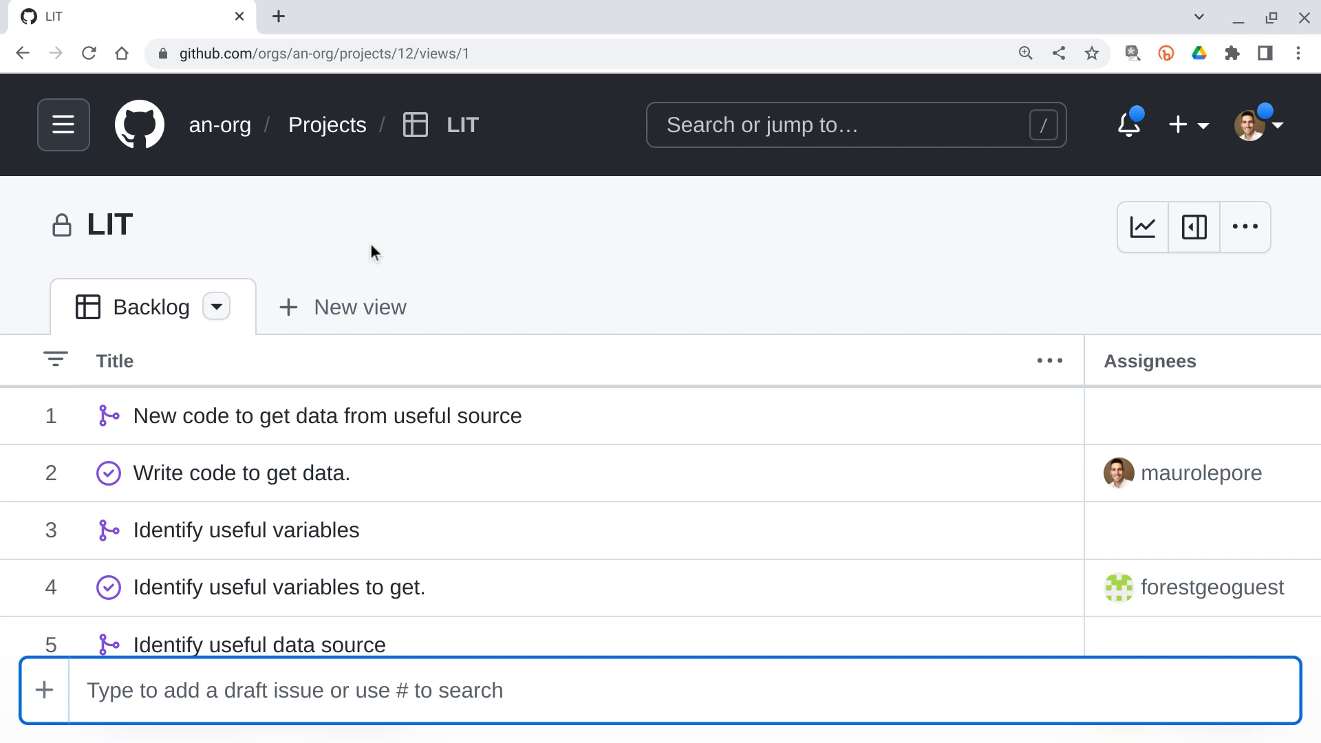
Create a draft issue titled "Polish documentation about the dataset" in the Backlog view
{"action": "left_click", "coordinate": [43, 689]}
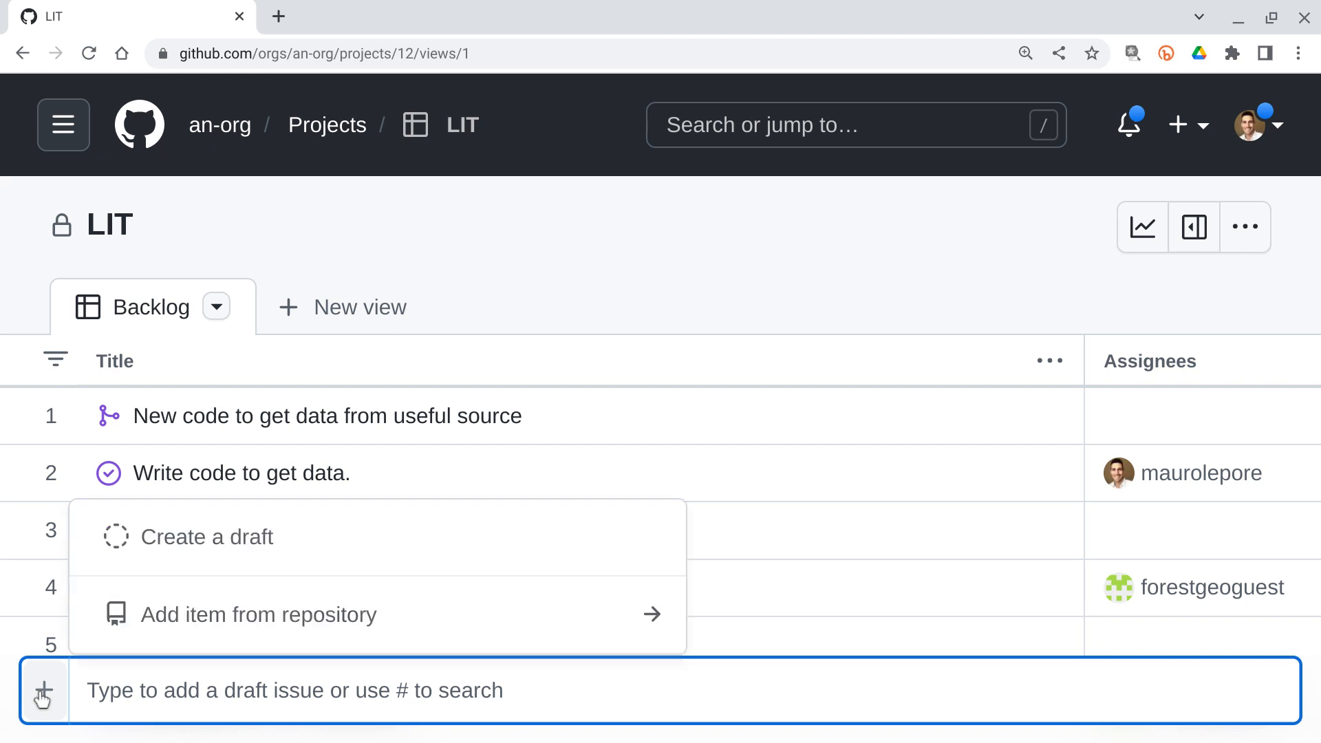
{"action": "left_click", "coordinate": [268, 537]}
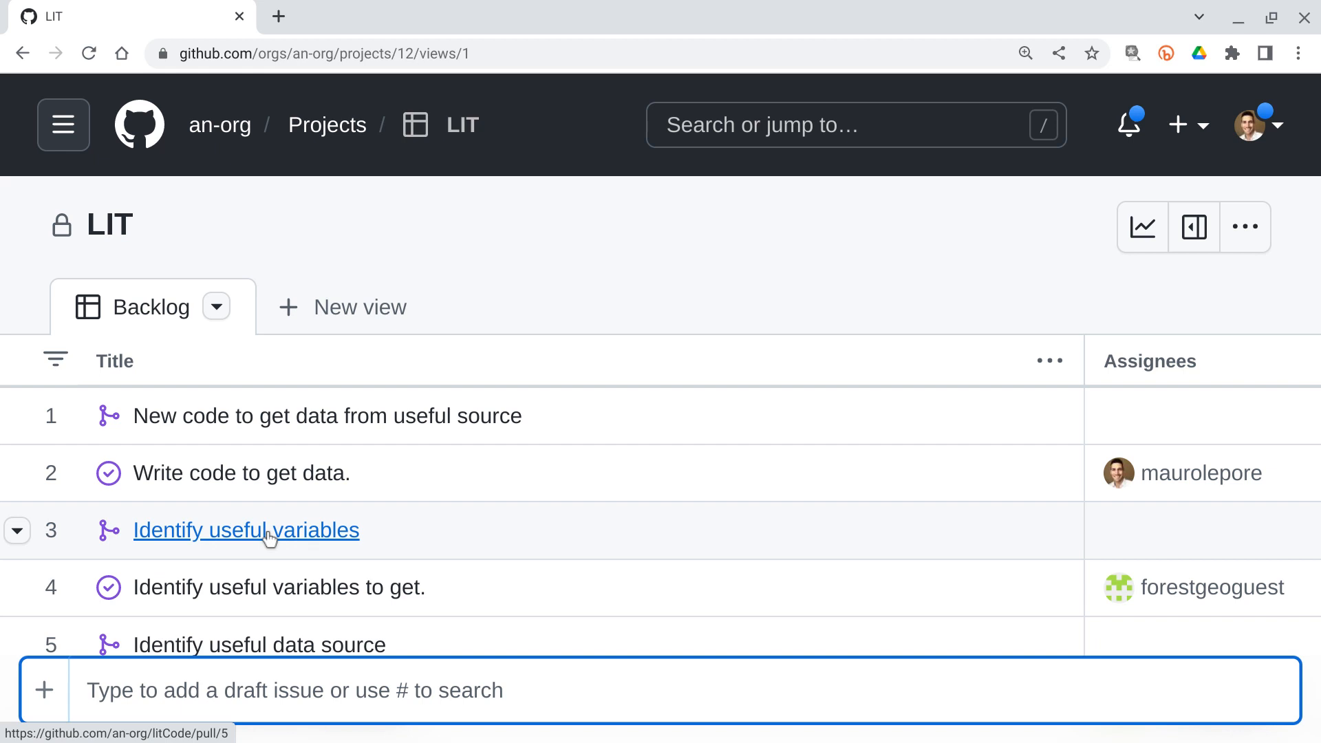
{"action": "type", "text": "Polish "}
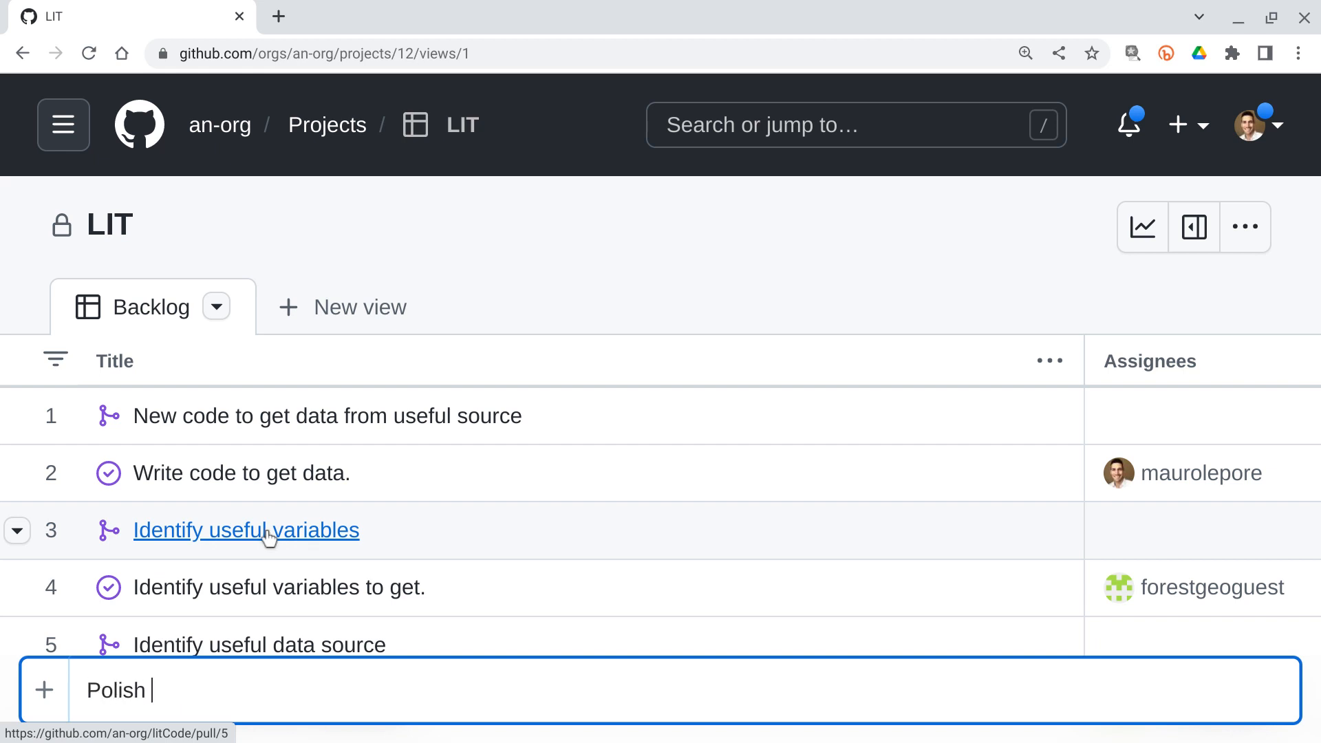
{"action": "type", "text": "document"}
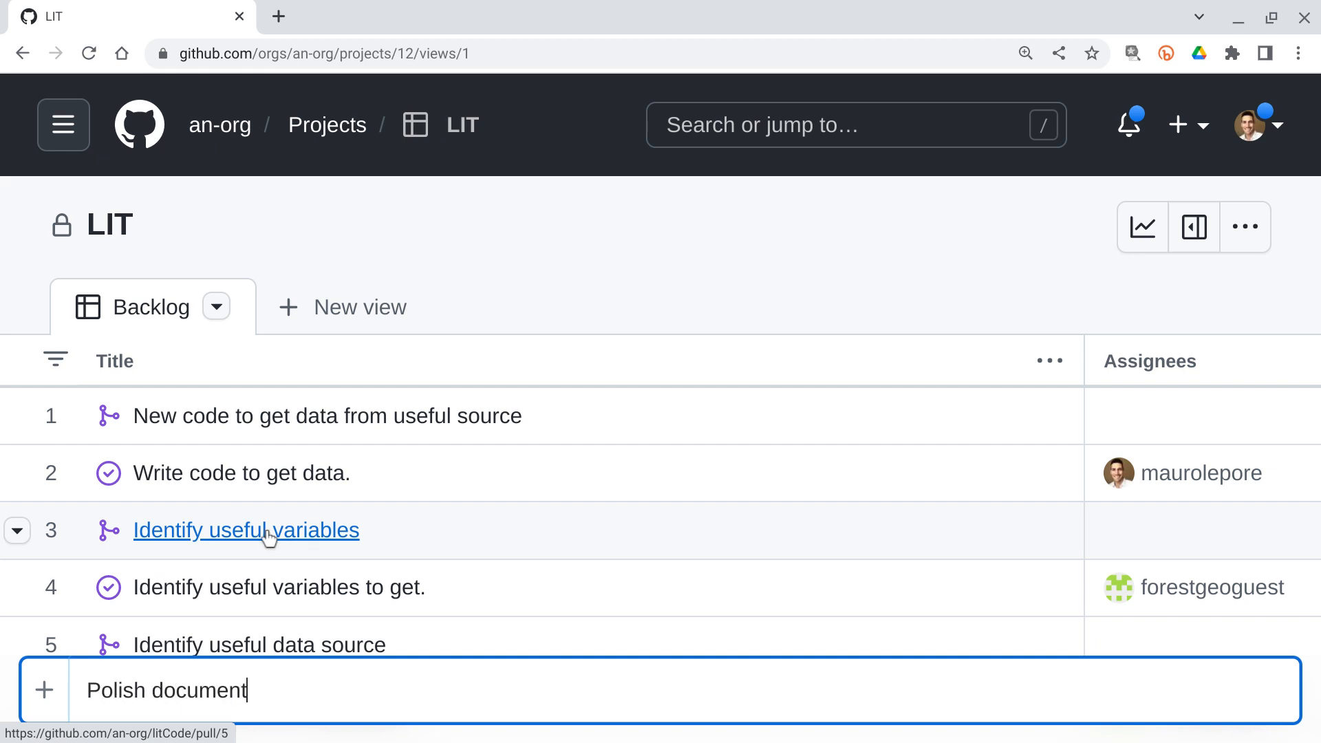
{"action": "type", "text": "ation about the dataset"}
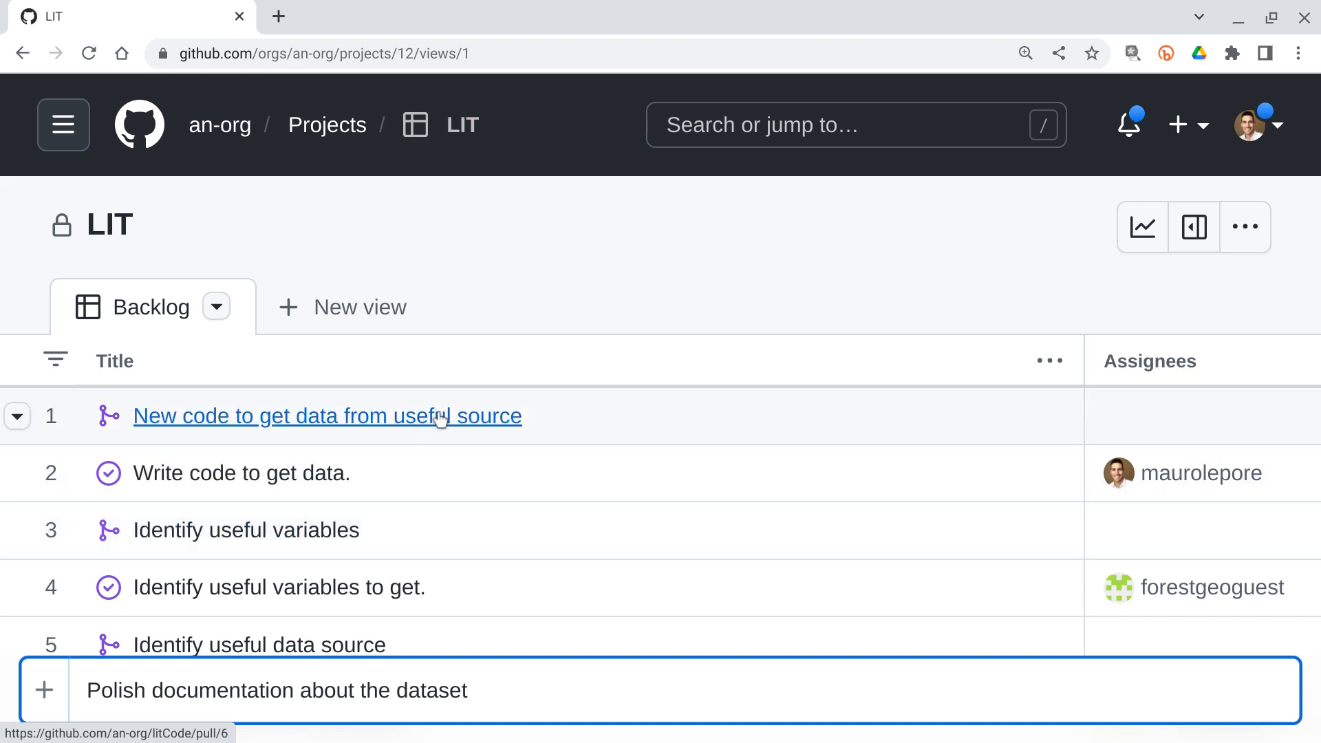
{"action": "key", "text": "Return"}
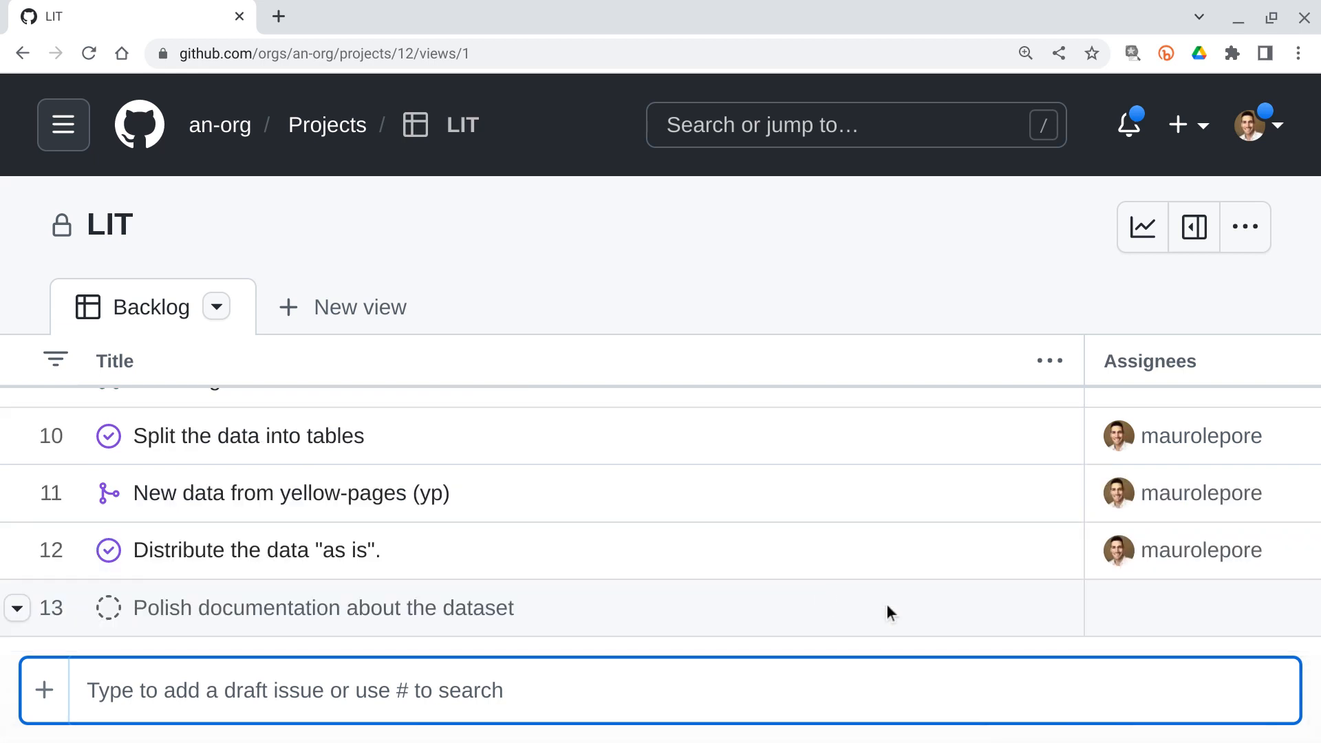
Assign the documentation draft issue to the first suggested person
{"action": "scroll", "coordinate": [882, 608], "scroll_direction": "right", "scroll_amount": 5}
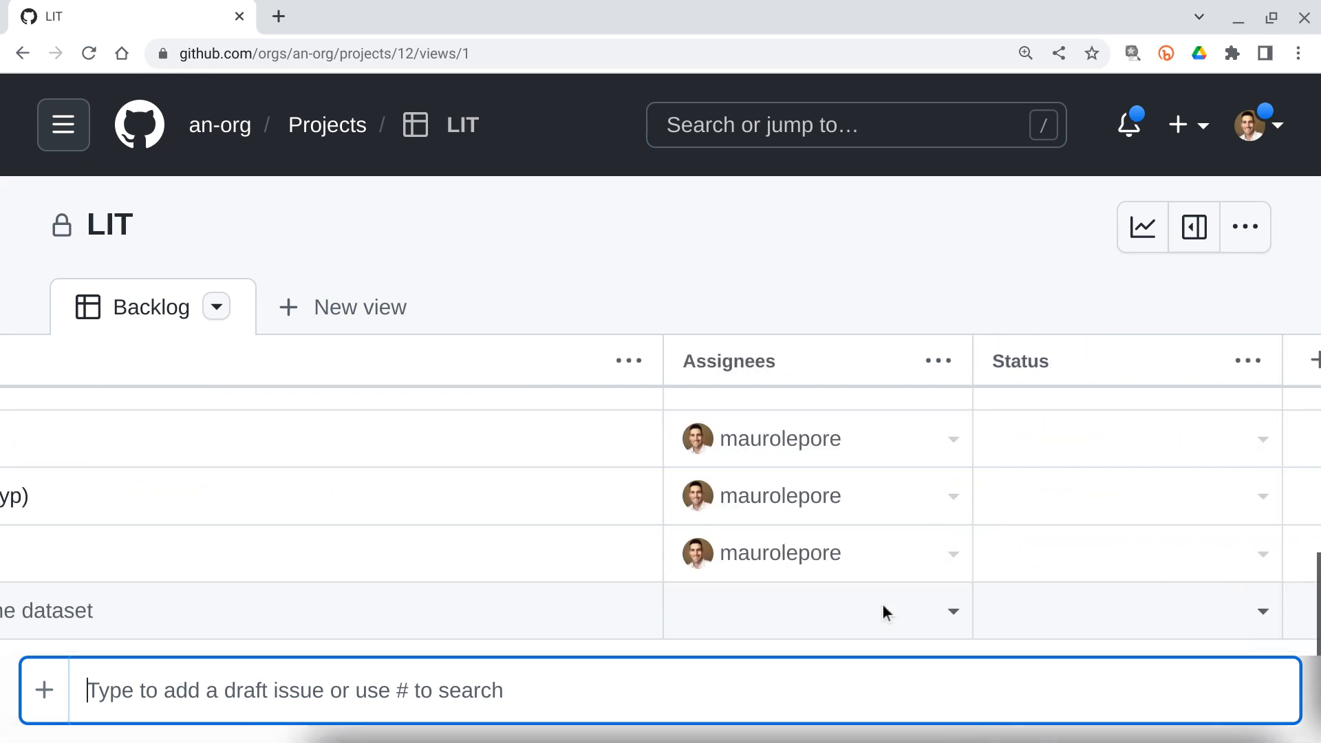
{"action": "left_click", "coordinate": [954, 612]}
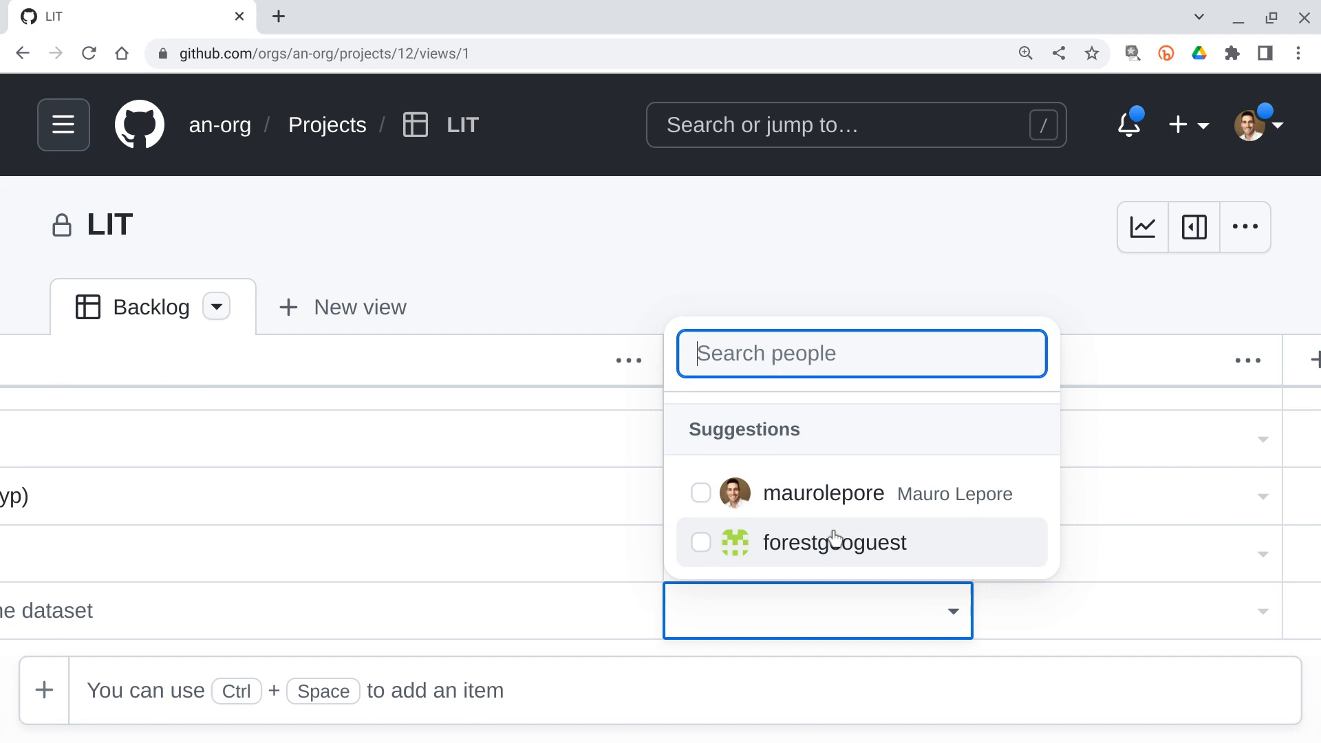
{"action": "left_click", "coordinate": [845, 505]}
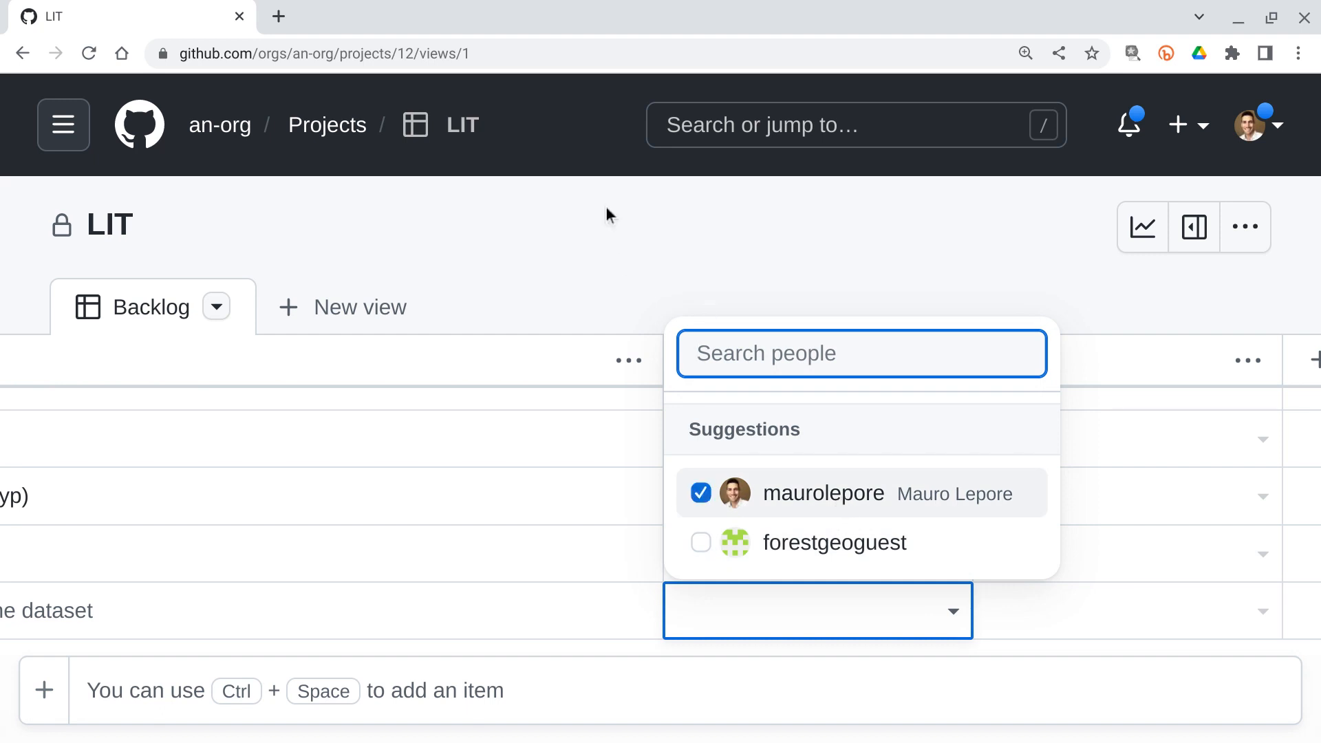
{"action": "left_click", "coordinate": [620, 255]}
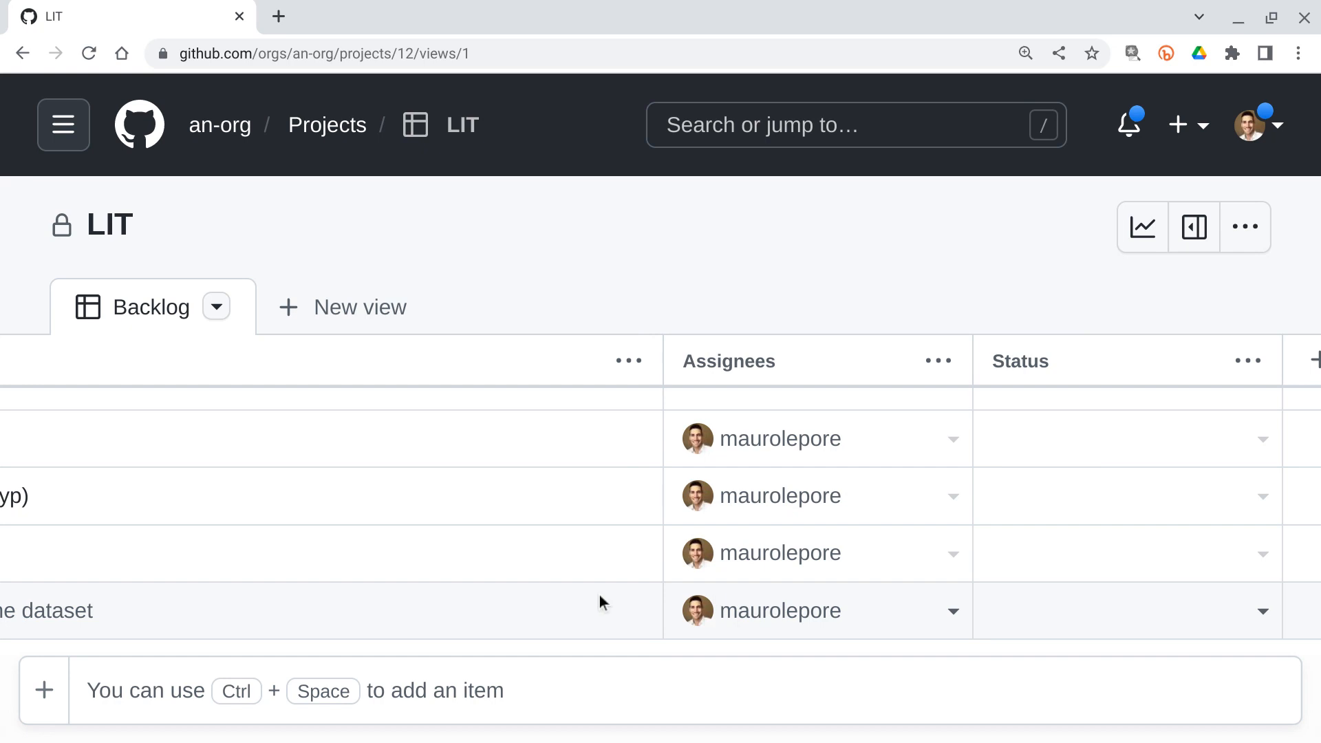
Set the documentation draft issue's status to Todo and check its row in the table
{"action": "left_click", "coordinate": [1262, 612]}
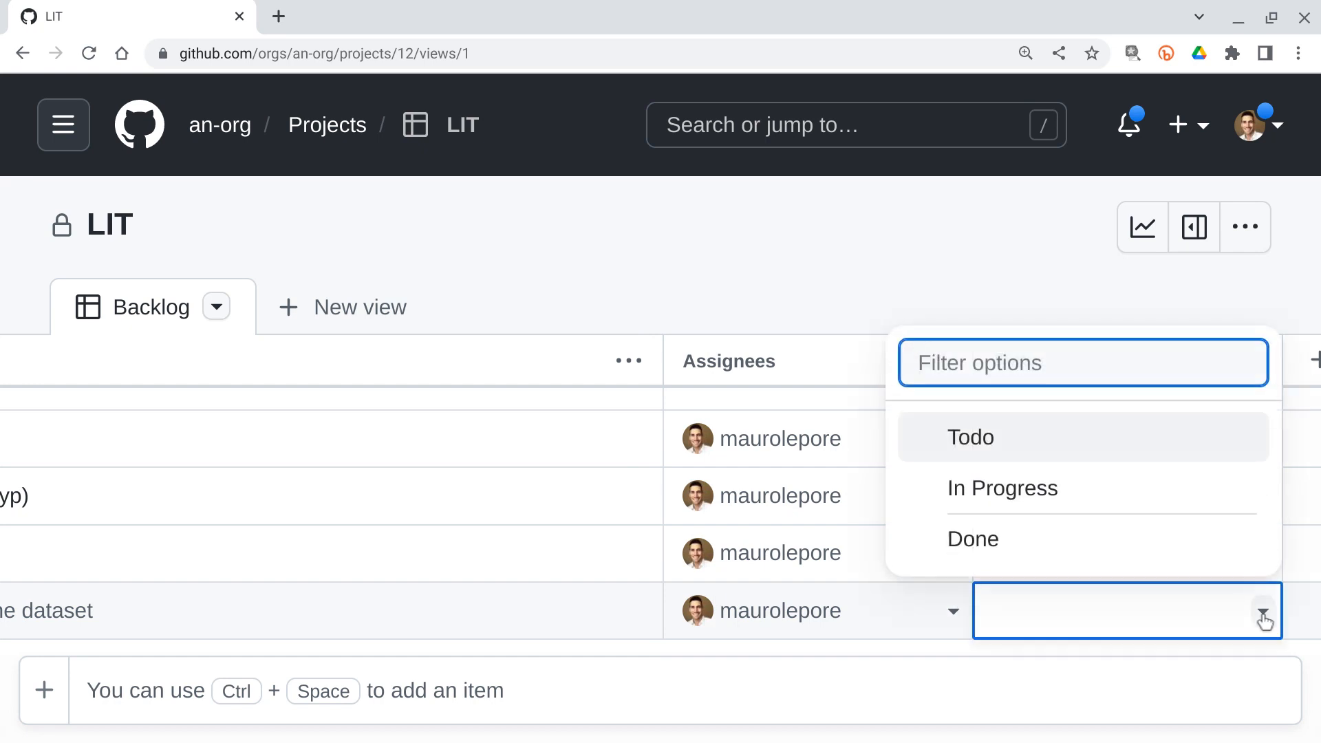
{"action": "left_click", "coordinate": [1009, 448]}
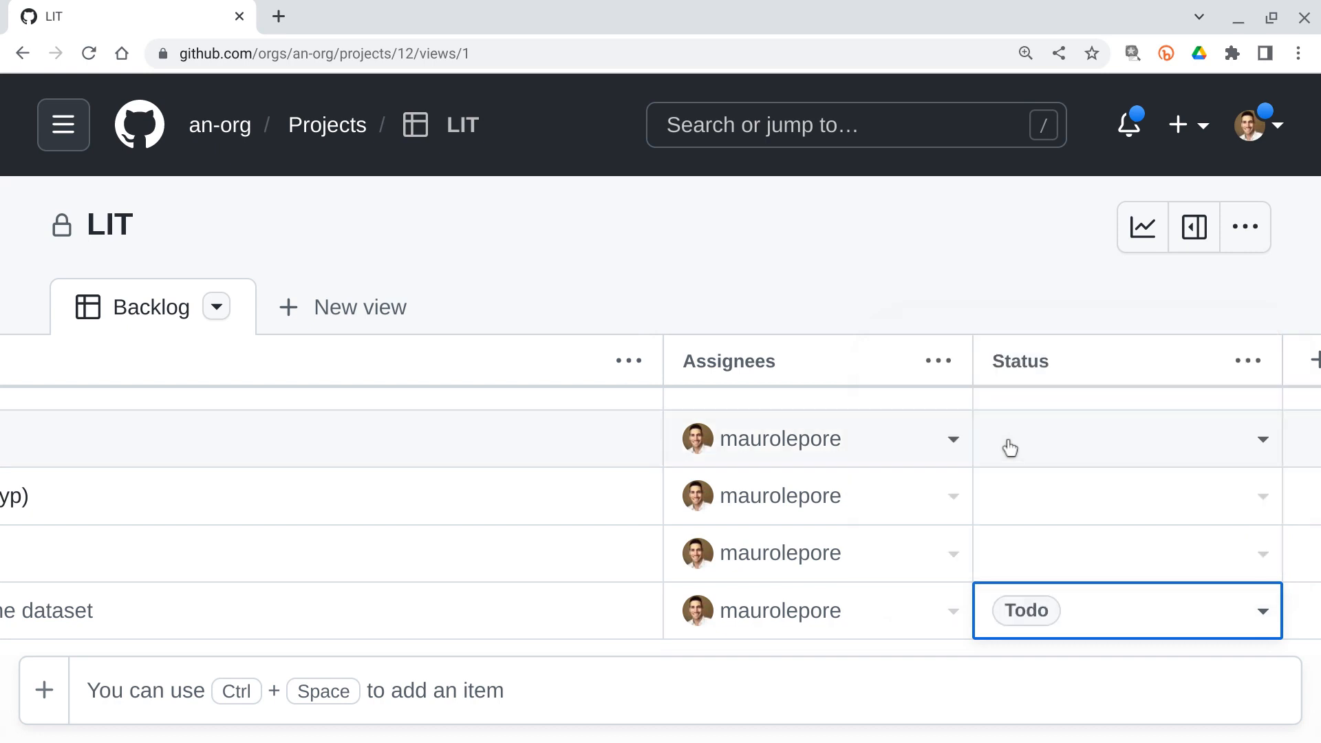
{"action": "scroll", "coordinate": [641, 538], "scroll_direction": "left", "scroll_amount": 1}
{"action": "scroll", "coordinate": [641, 538], "scroll_direction": "left", "scroll_amount": 3}
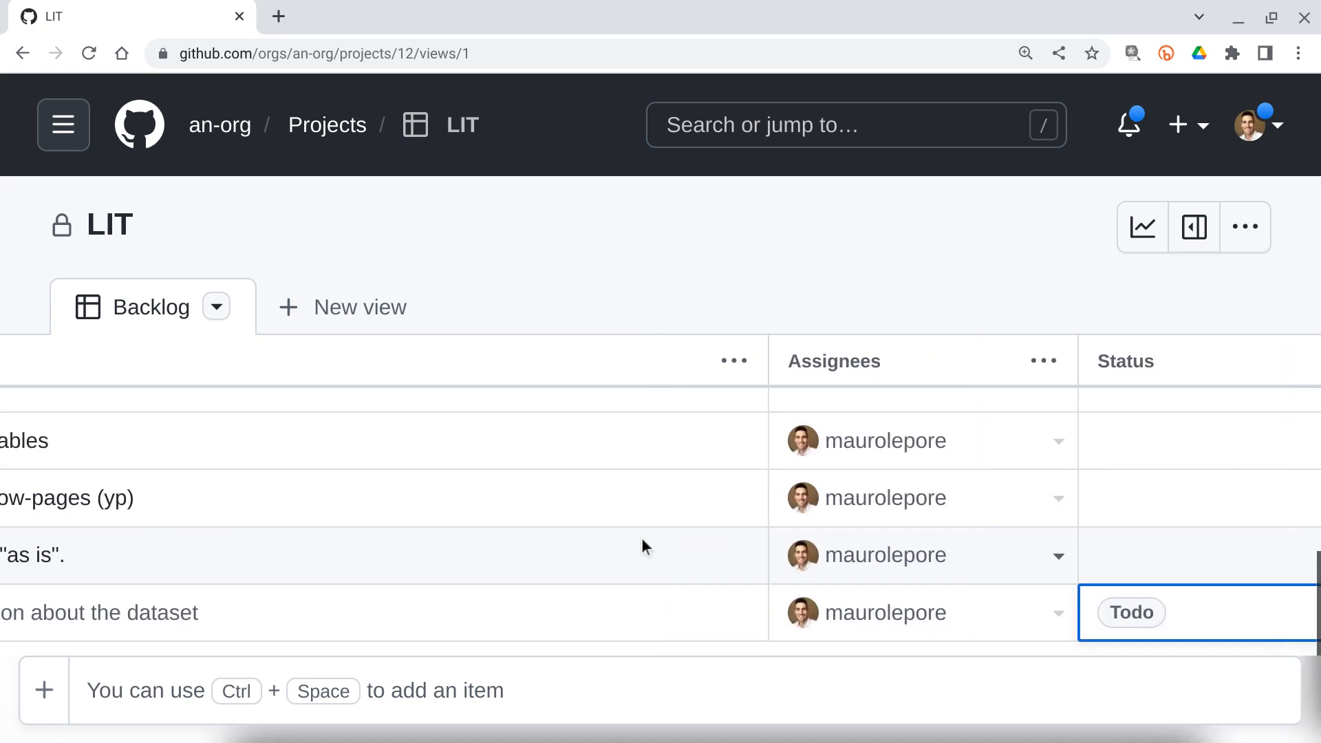
{"action": "scroll", "coordinate": [642, 539], "scroll_direction": "right", "scroll_amount": 3}
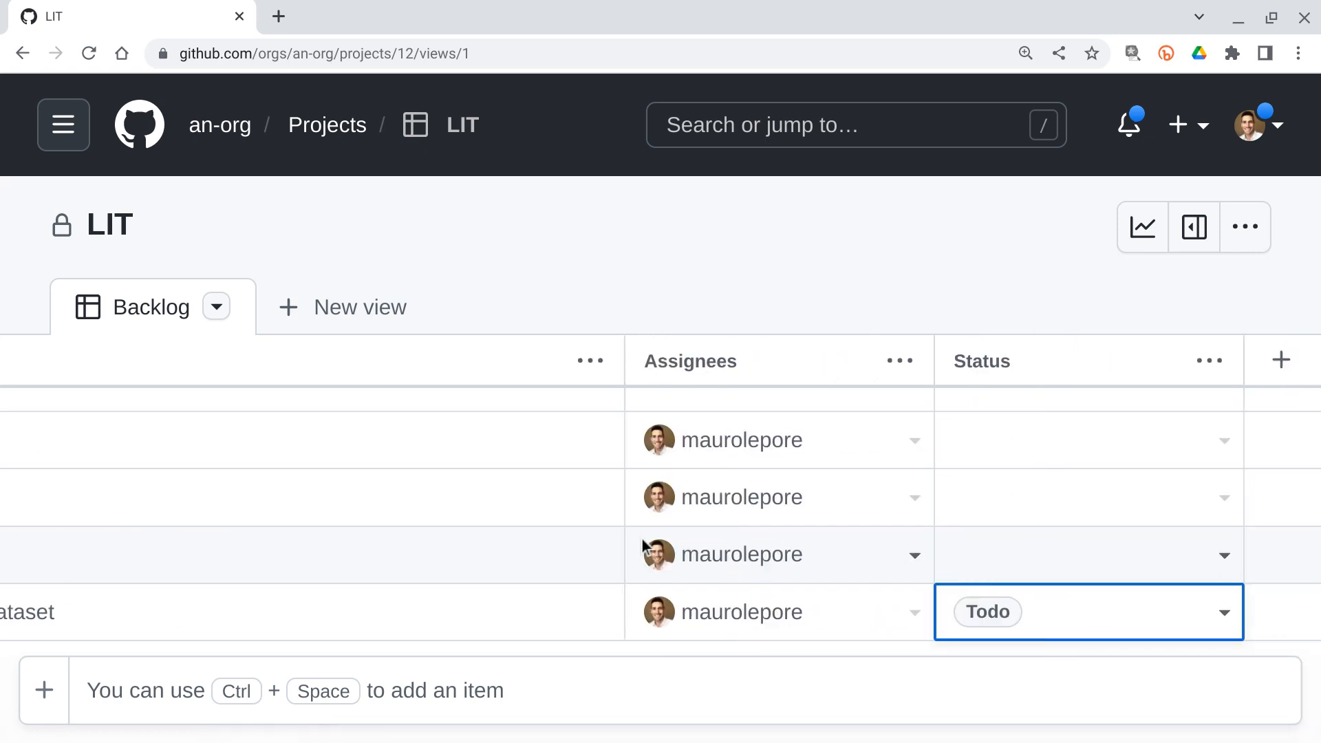
{"action": "scroll", "coordinate": [642, 539], "scroll_direction": "left", "scroll_amount": 6}
{"action": "scroll", "coordinate": [641, 538], "scroll_direction": "left", "scroll_amount": 1}
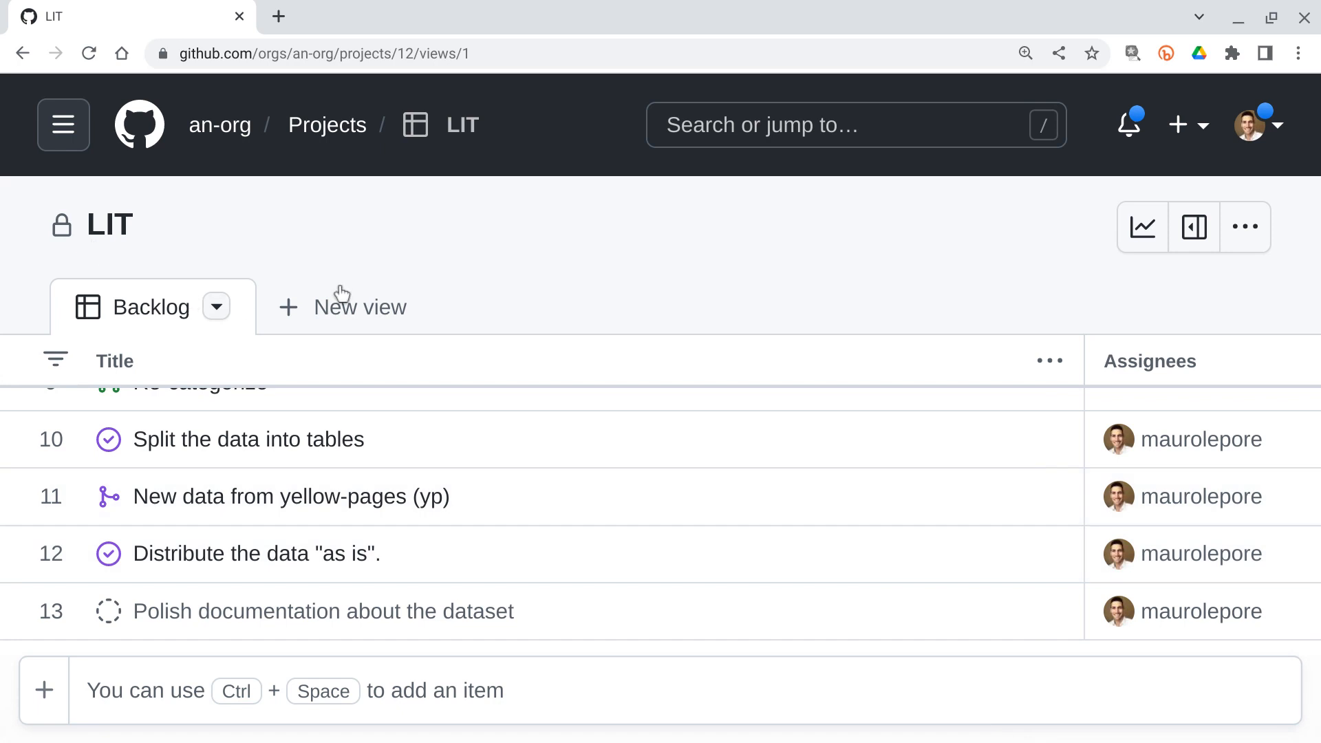
Tile the project window beside the README window and highlight the README's task about adding the "Polish docs" draft issue
{"action": "key", "text": "super+Right"}
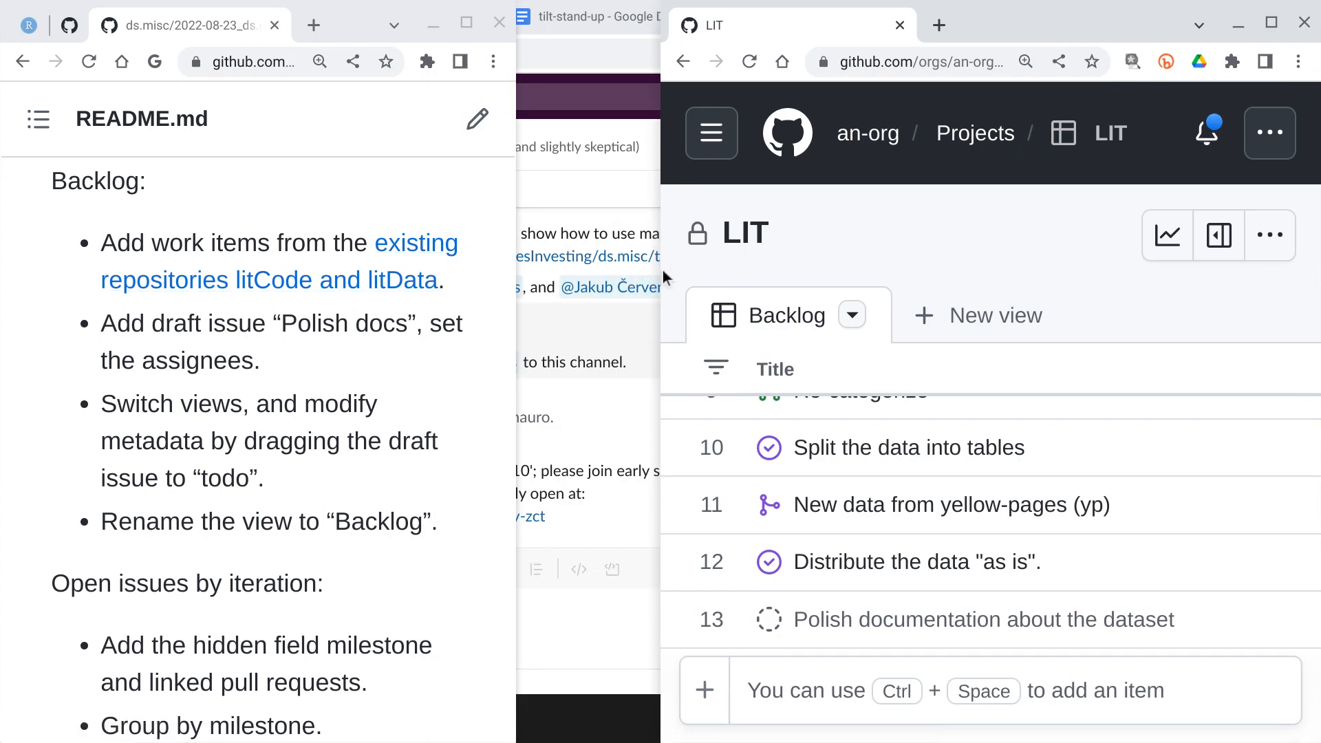
{"action": "left_click_drag", "start_coordinate": [658, 274], "coordinate": [665, 220]}
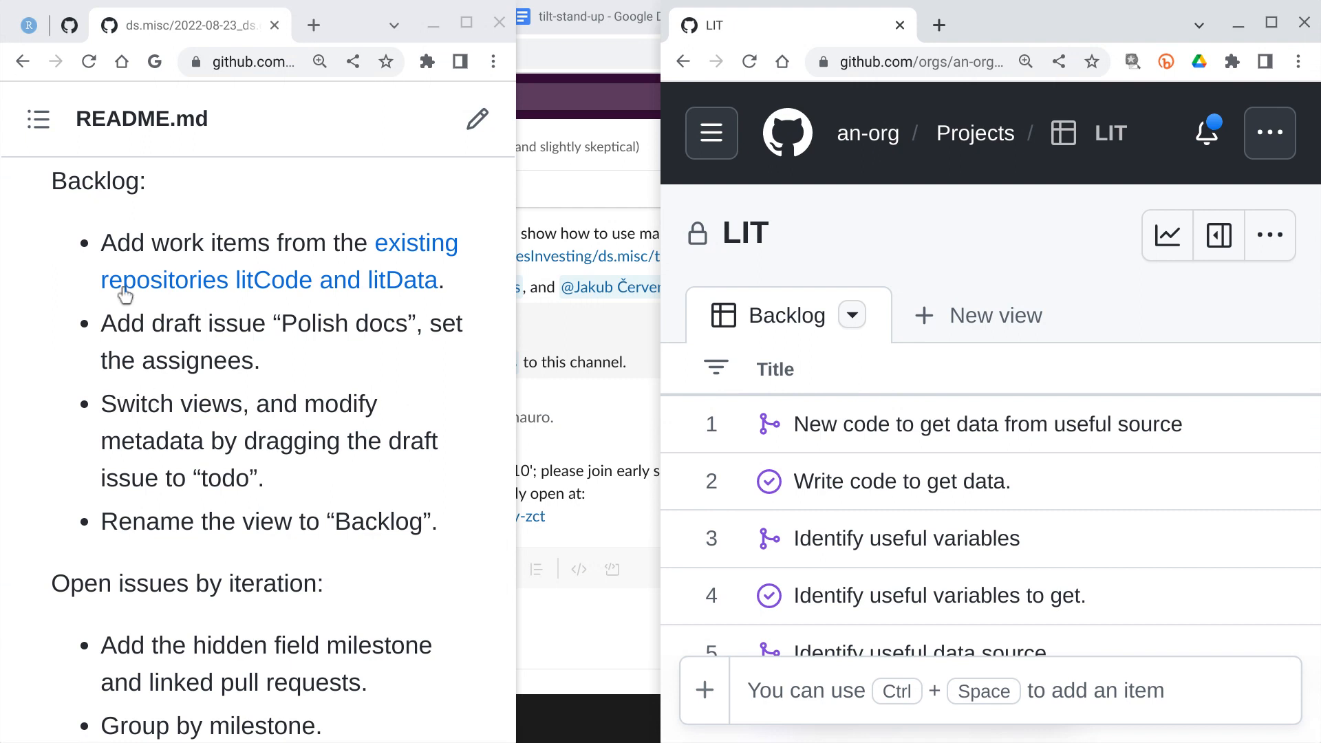
{"action": "triple_click", "coordinate": [262, 362]}
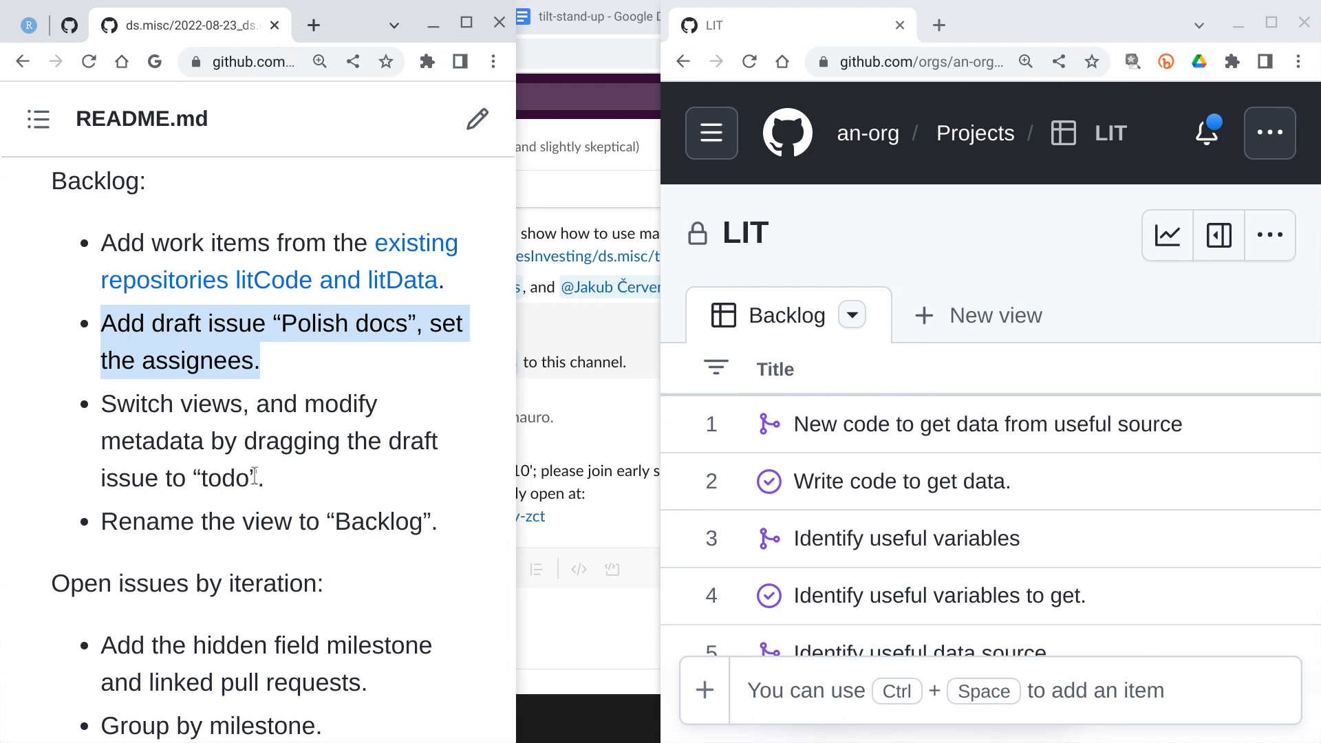
Highlight the README's task about switching views, and maximize the project window to check the documentation draft issue's assignee and status
{"action": "left_click_drag", "start_coordinate": [258, 476], "coordinate": [88, 394]}
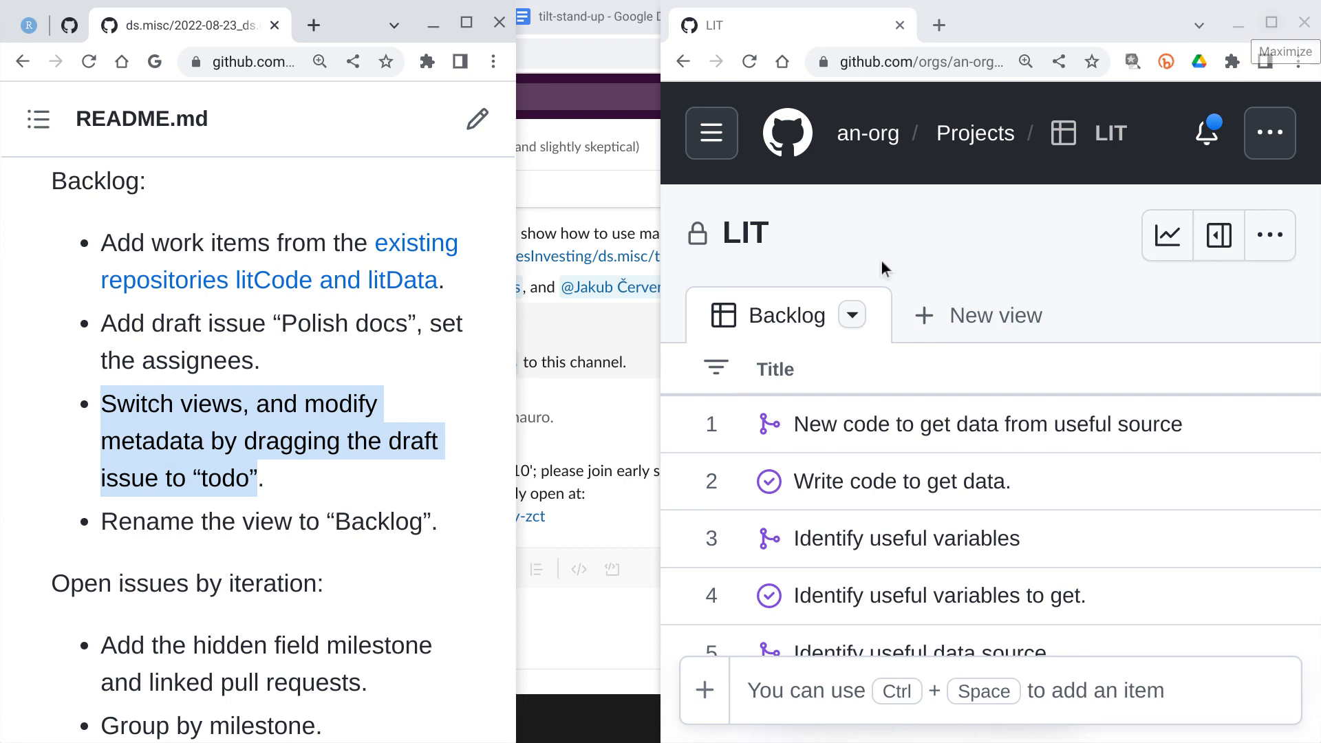
{"action": "left_click", "coordinate": [1271, 22]}
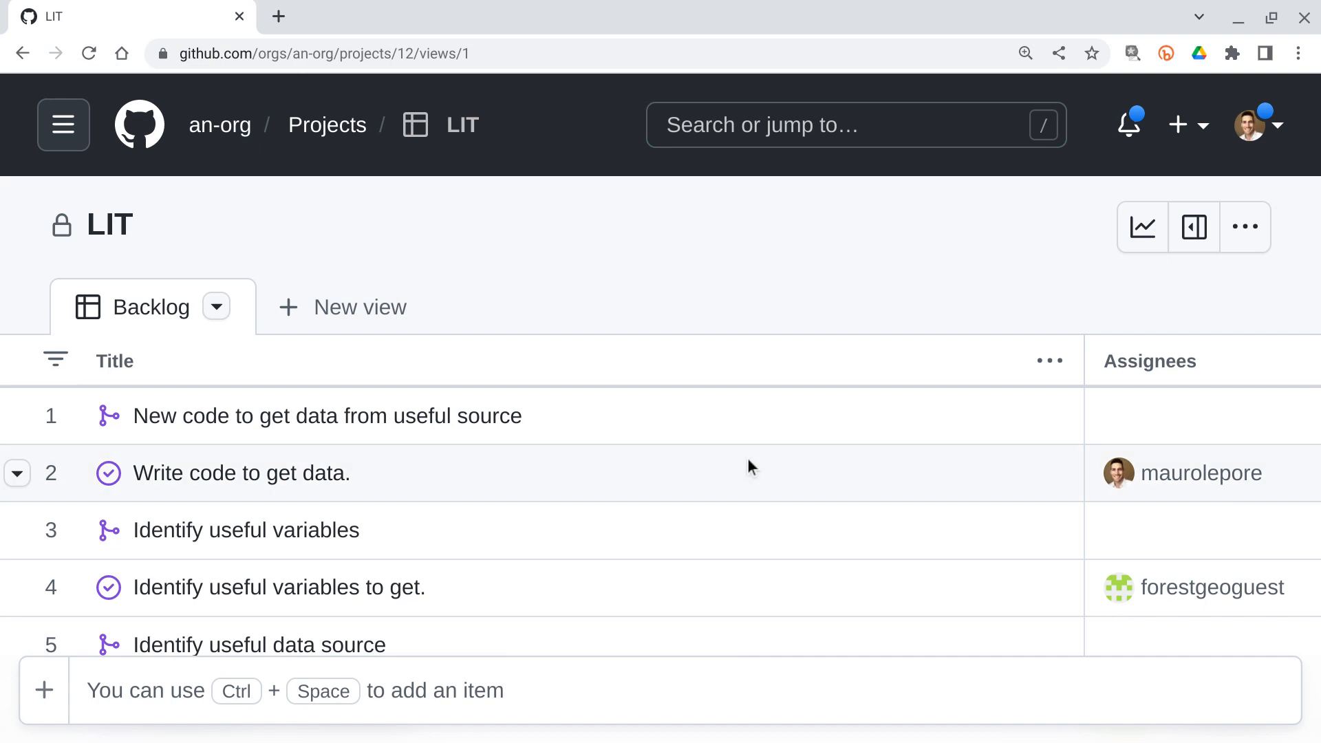
{"action": "scroll", "coordinate": [748, 459], "scroll_direction": "right", "scroll_amount": 7}
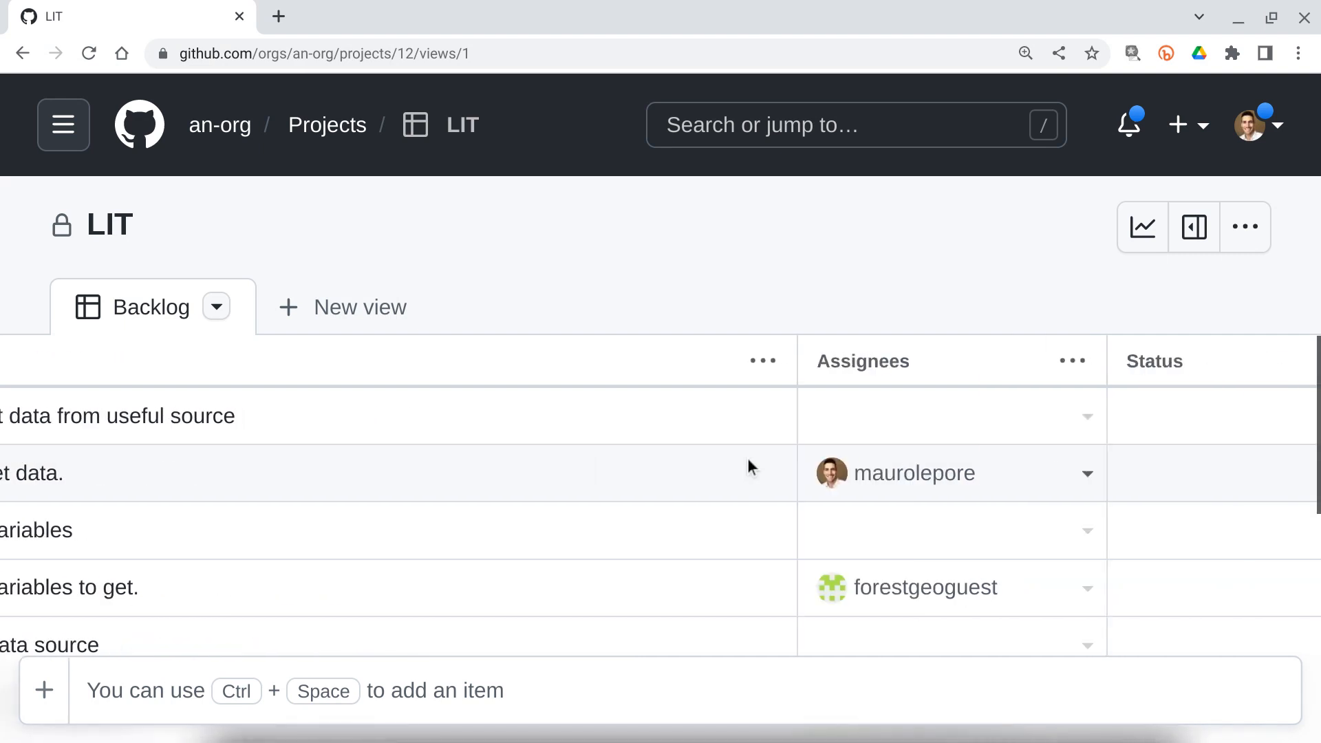
{"action": "scroll", "coordinate": [1194, 572], "scroll_direction": "down", "scroll_amount": 5}
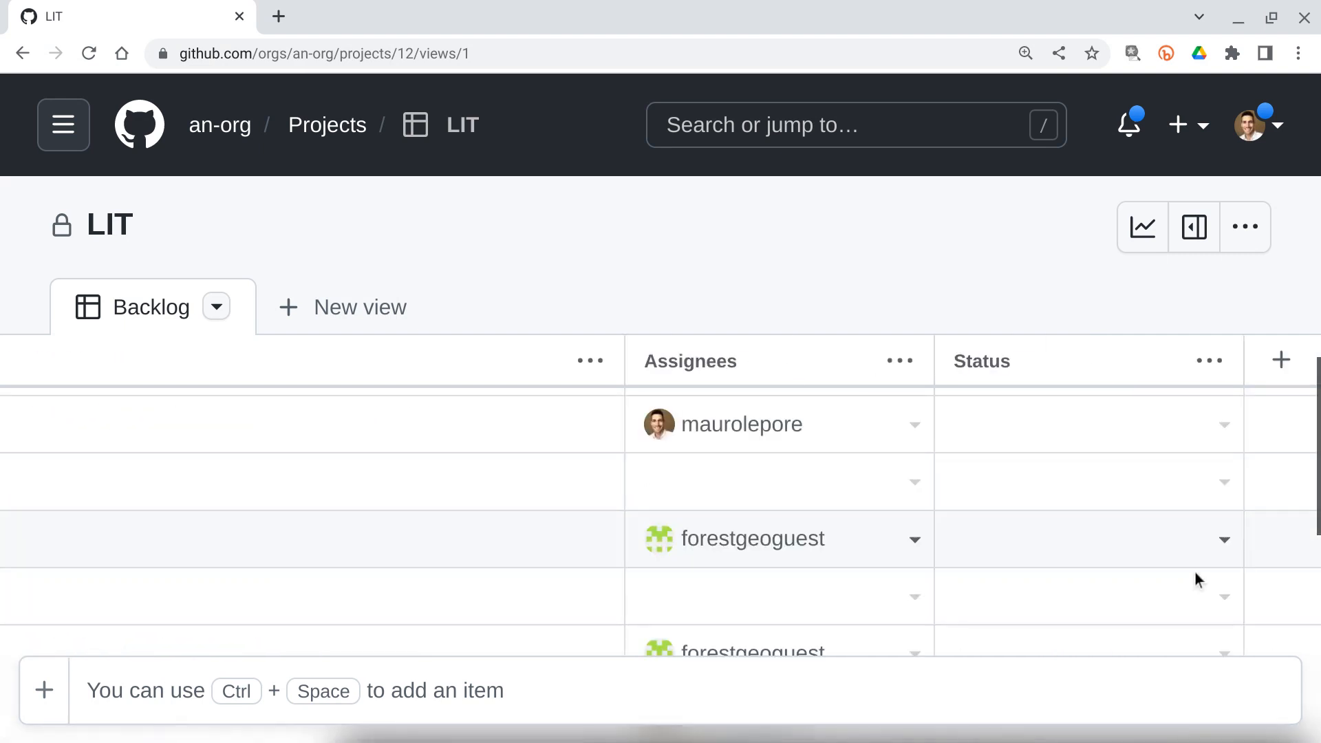
{"action": "scroll", "coordinate": [1195, 572], "scroll_direction": "down", "scroll_amount": 3}
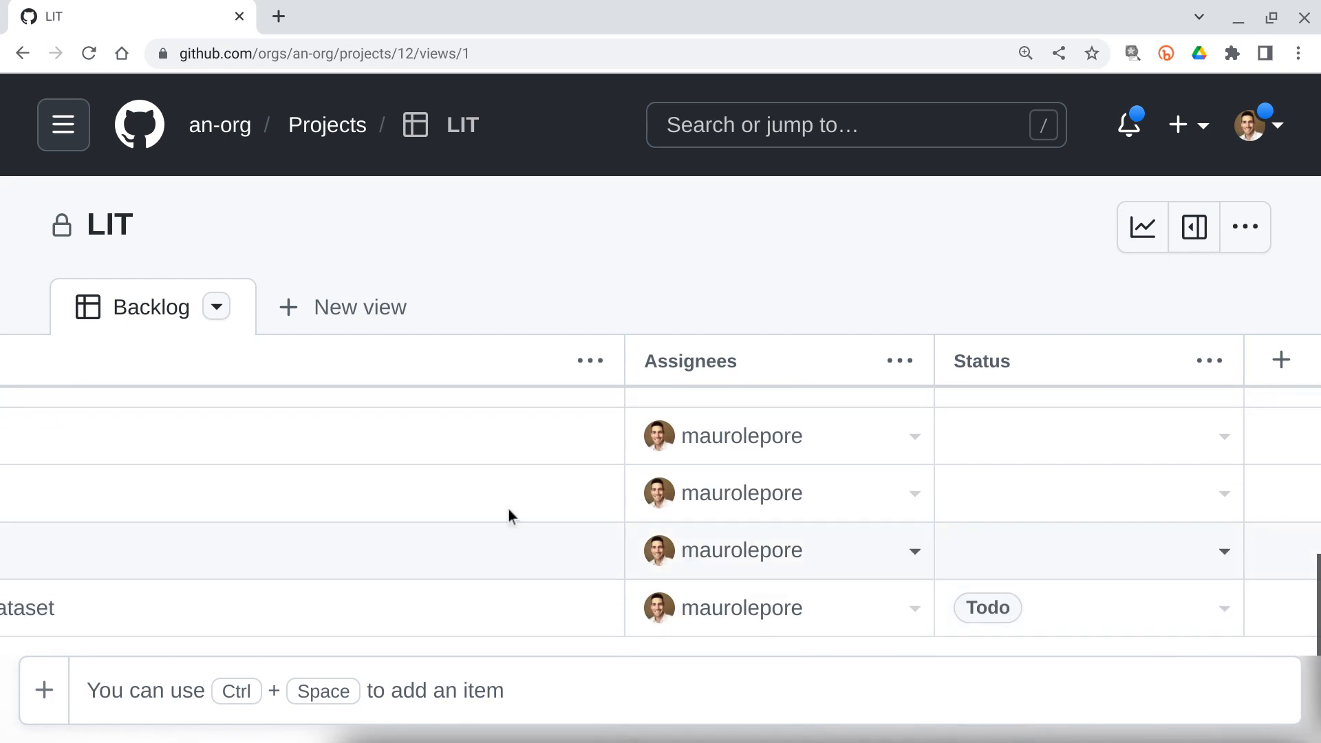
Switch the Backlog view to the Board layout and move the documentation draft issue's card from Todo to In Progress
{"action": "left_click", "coordinate": [216, 308]}
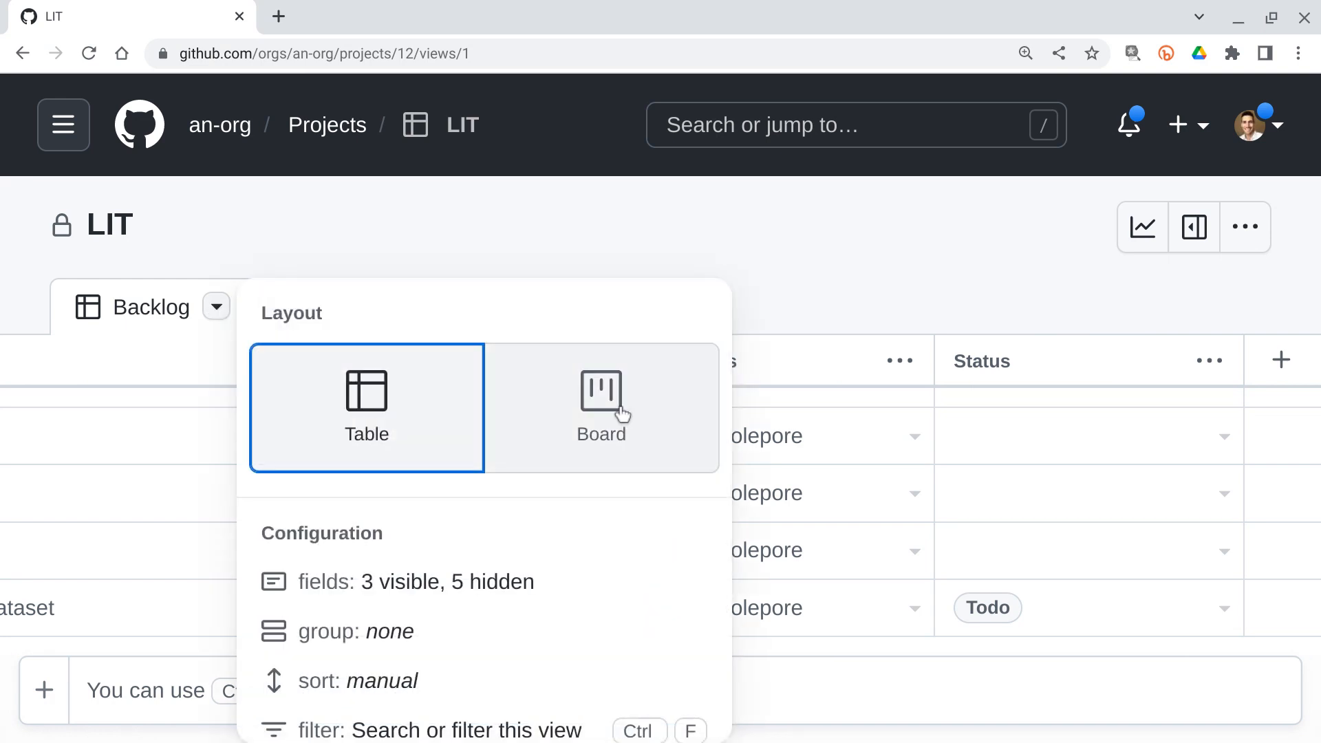
{"action": "left_click", "coordinate": [621, 411]}
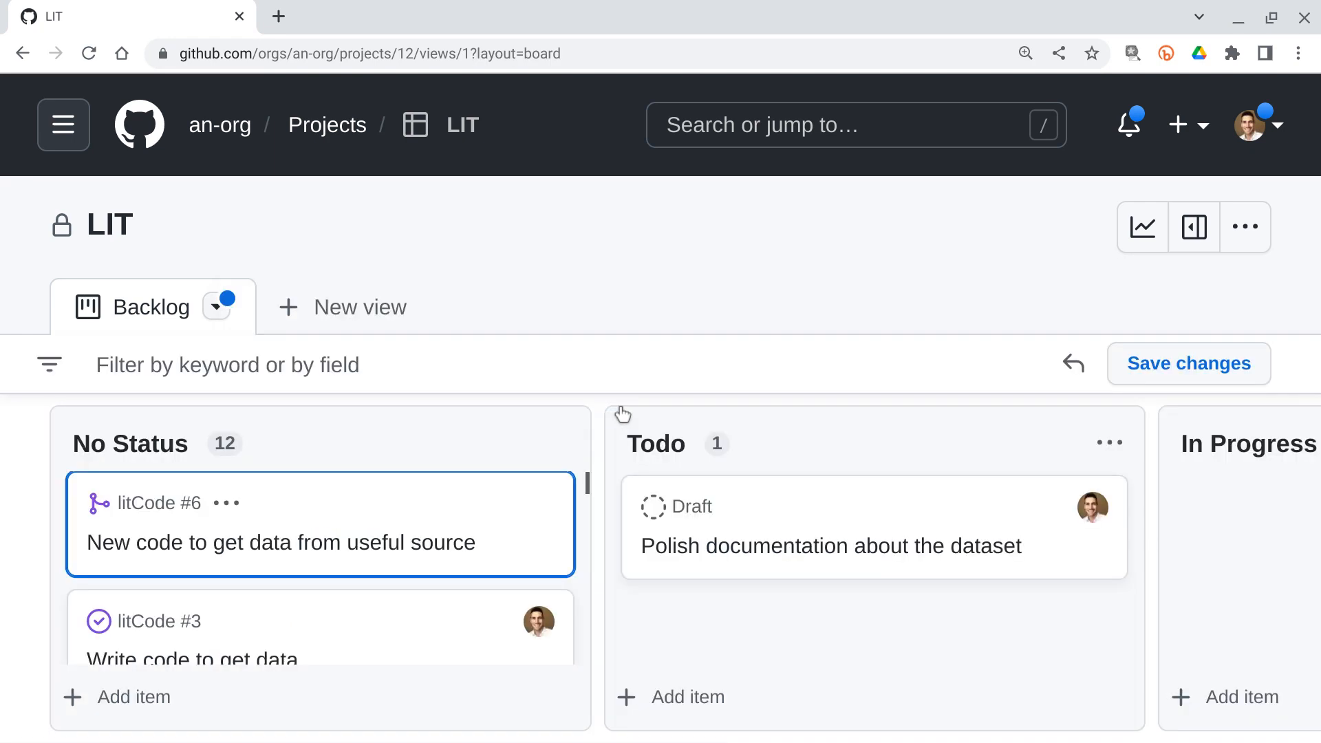
{"action": "key", "text": "ctrl+minus"}
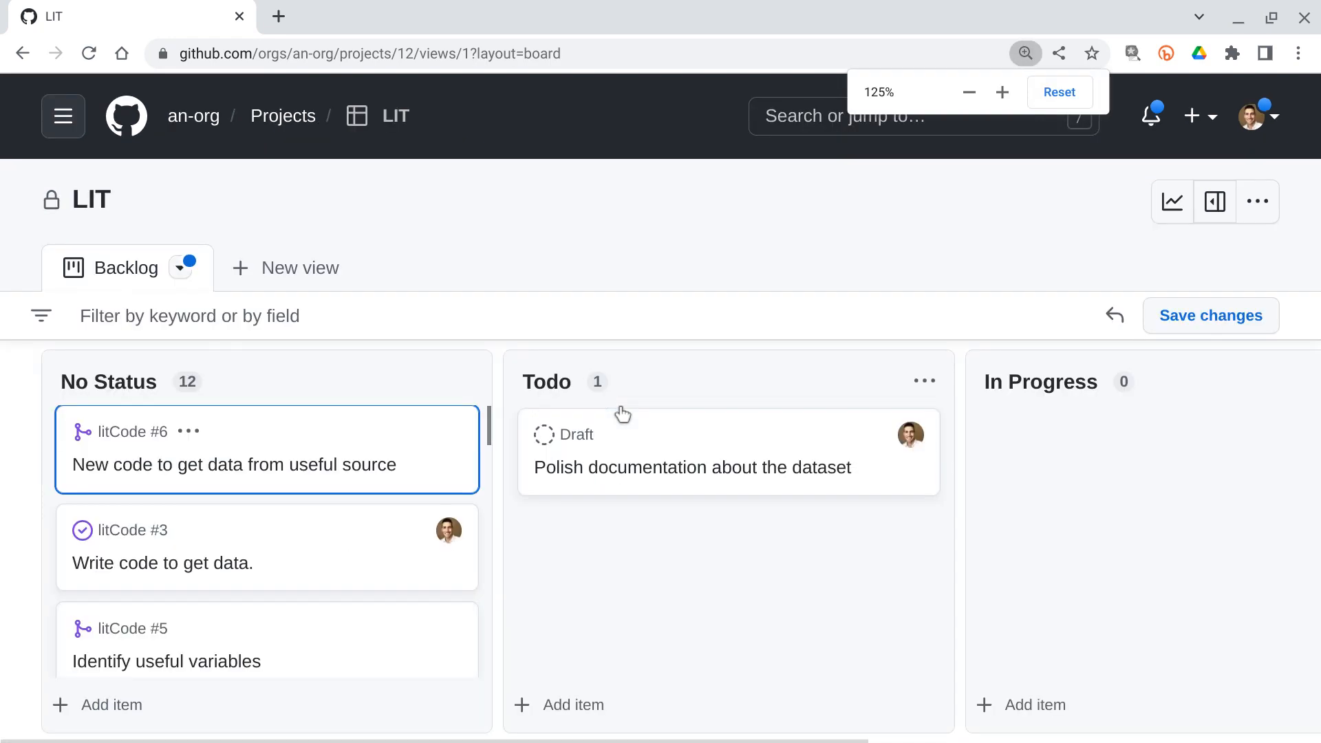
{"action": "key", "text": "ctrl+minus"}
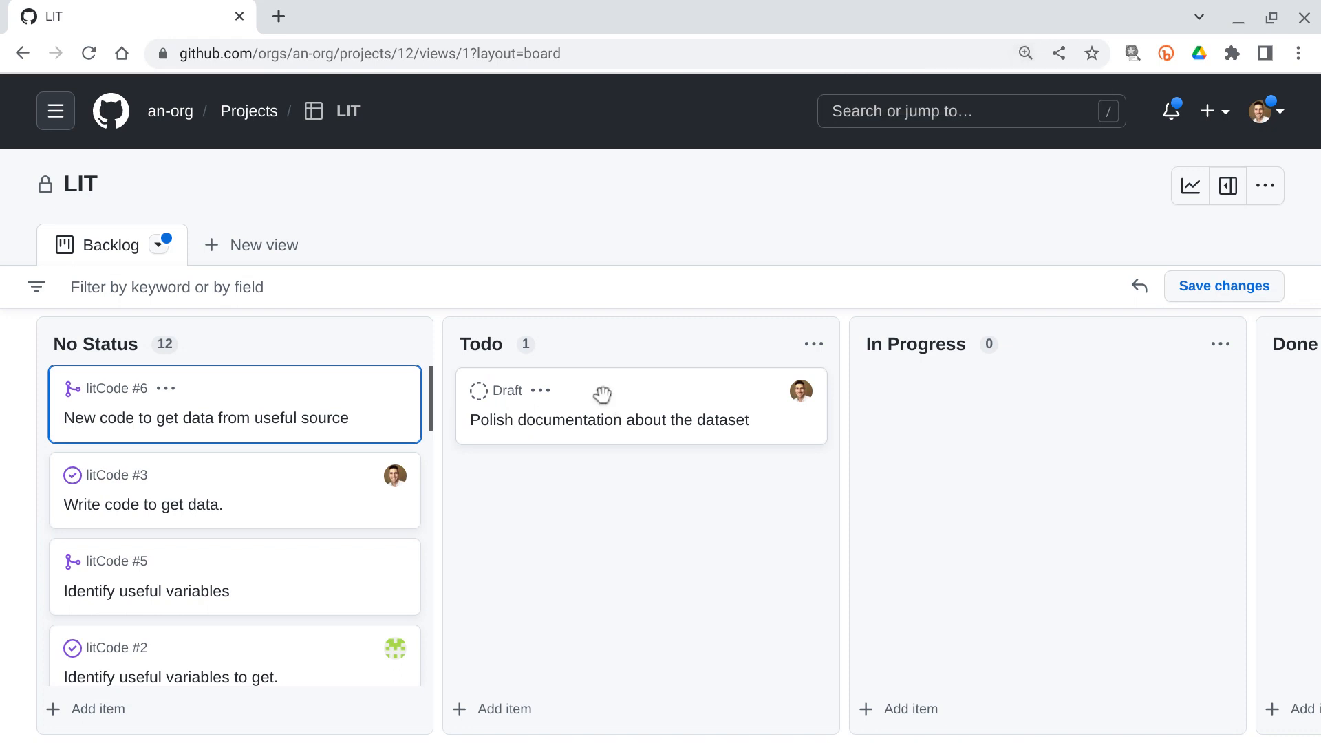
{"action": "left_click_drag", "start_coordinate": [647, 407], "coordinate": [916, 411]}
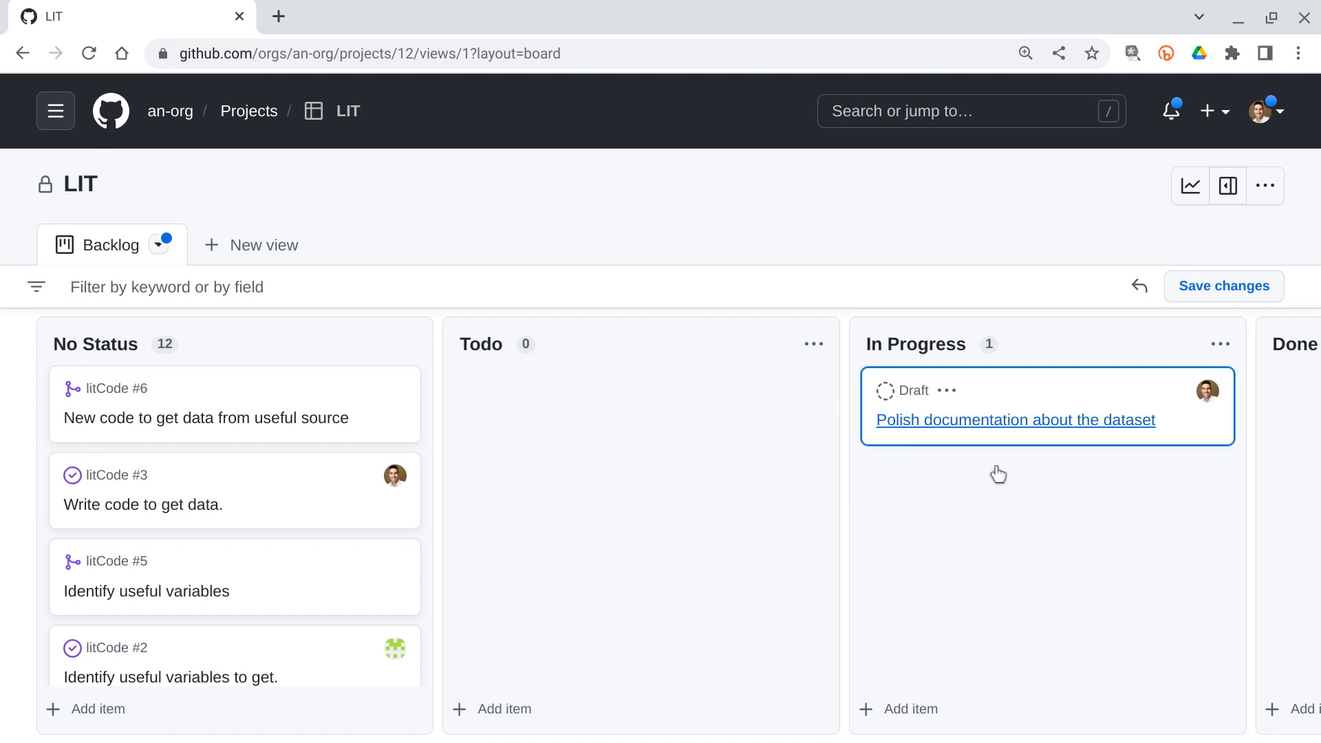
Return the Backlog view to the Table layout and set the documentation draft issue's status to Todo
{"action": "left_click", "coordinate": [157, 249]}
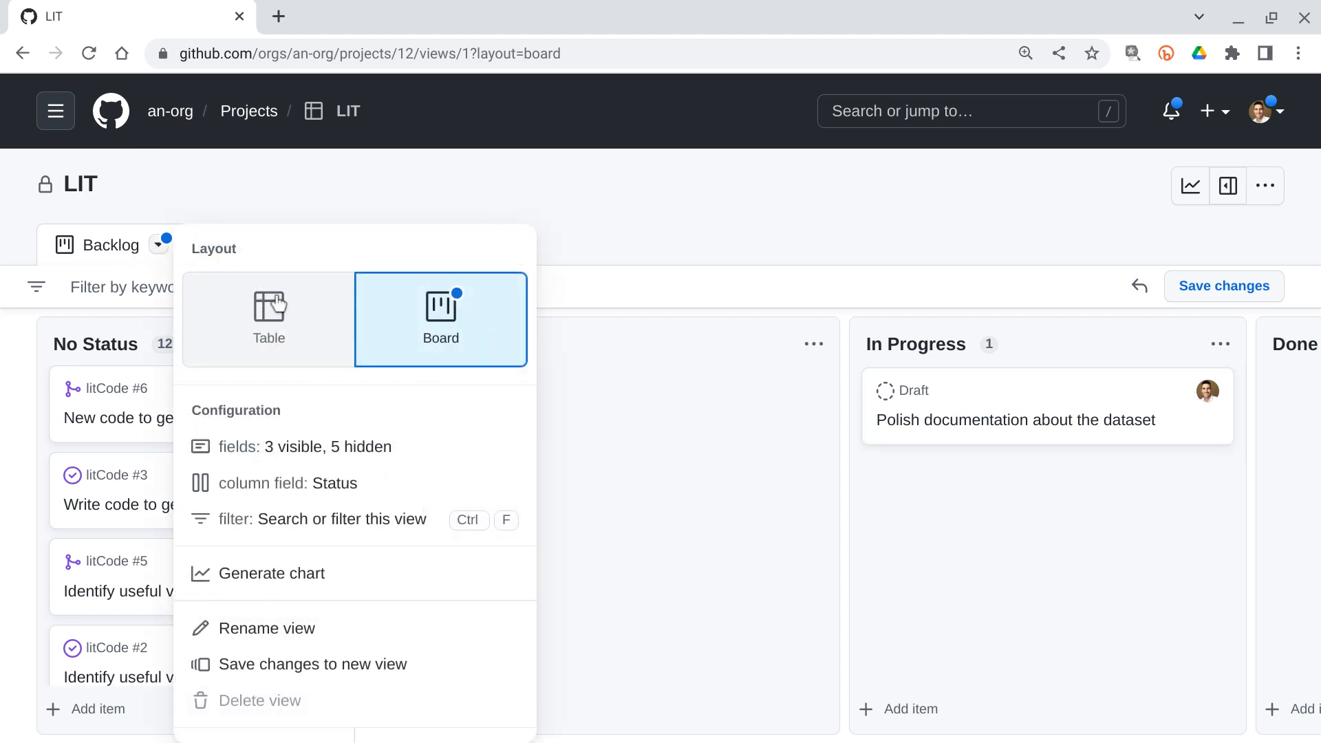
{"action": "left_click", "coordinate": [276, 306]}
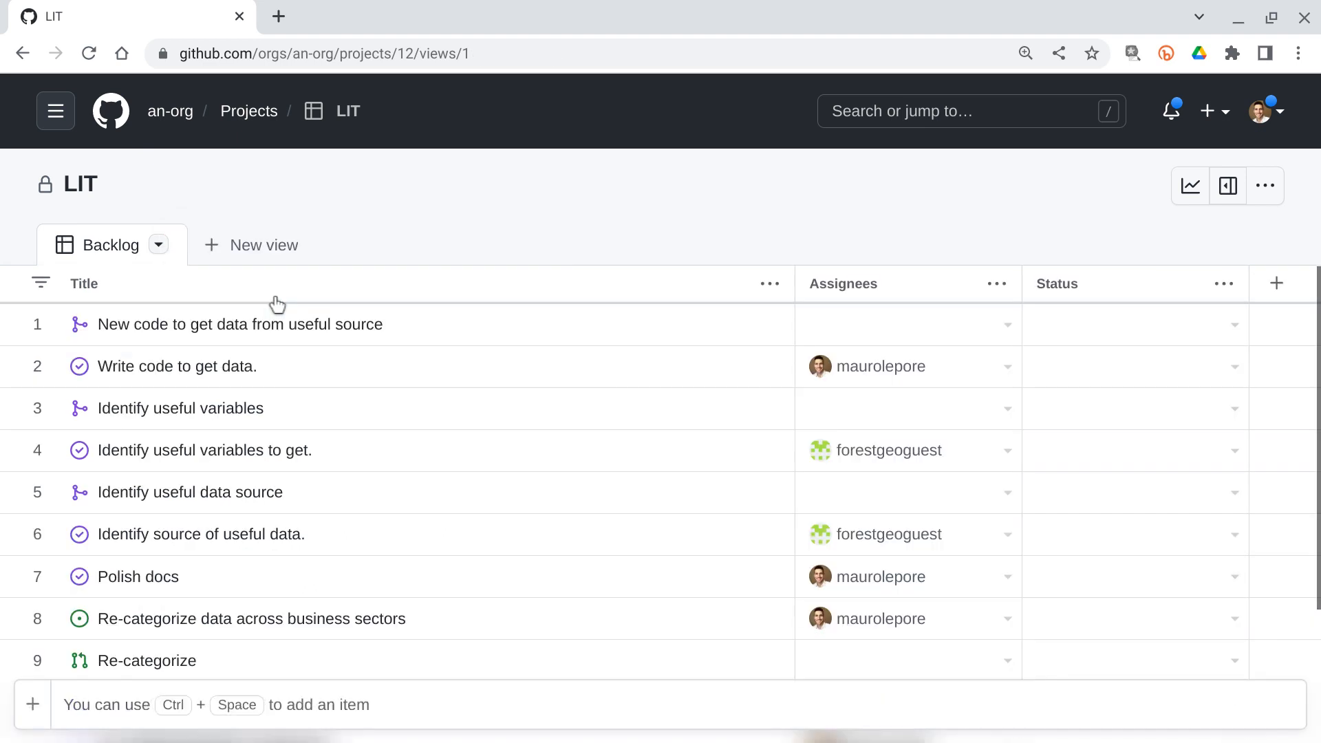
{"action": "scroll", "coordinate": [969, 621], "scroll_direction": "down", "scroll_amount": 3}
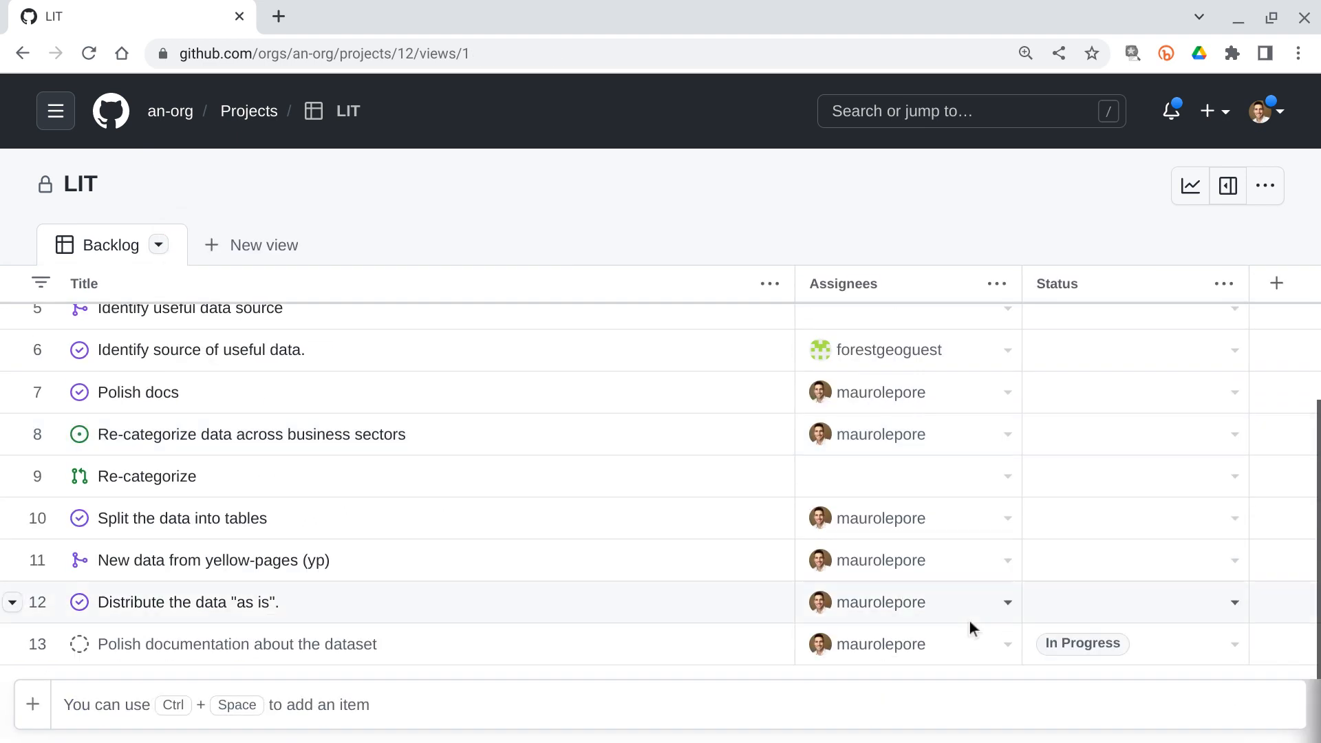
{"action": "left_click", "coordinate": [1236, 650]}
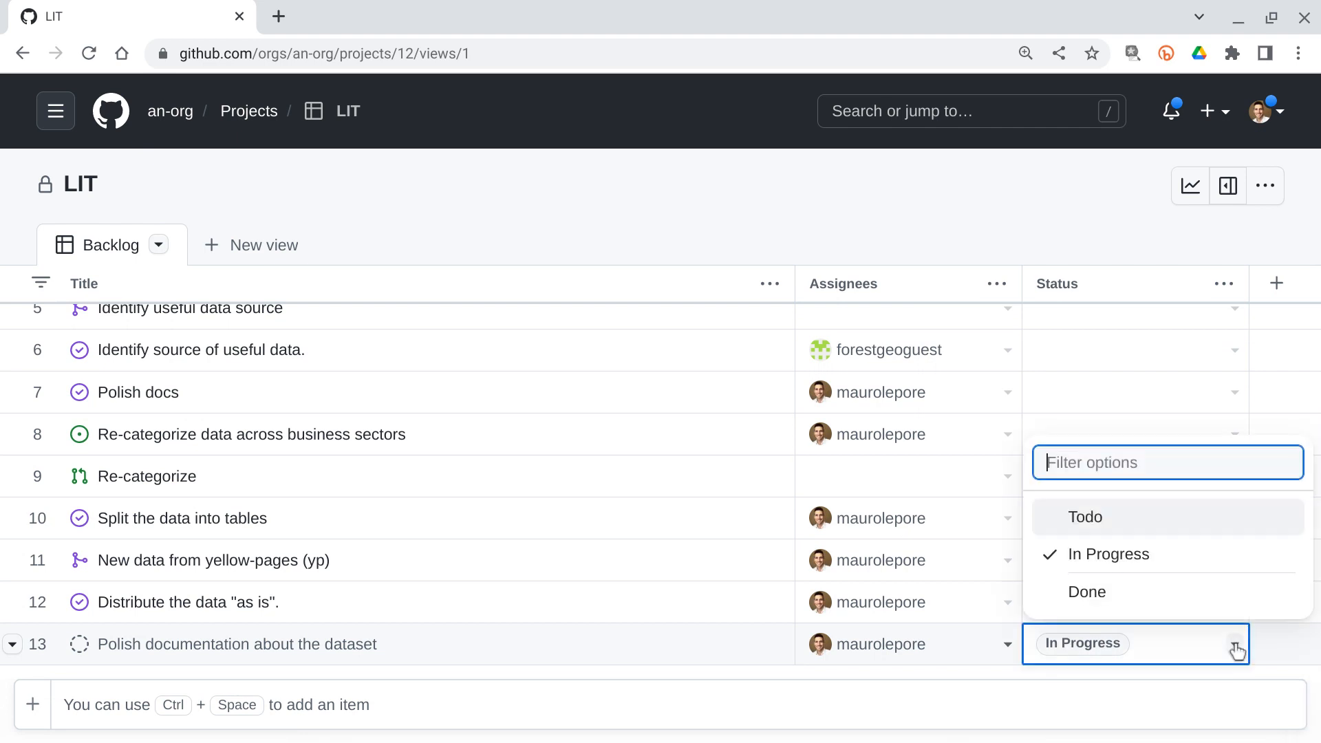
{"action": "left_click", "coordinate": [1121, 528]}
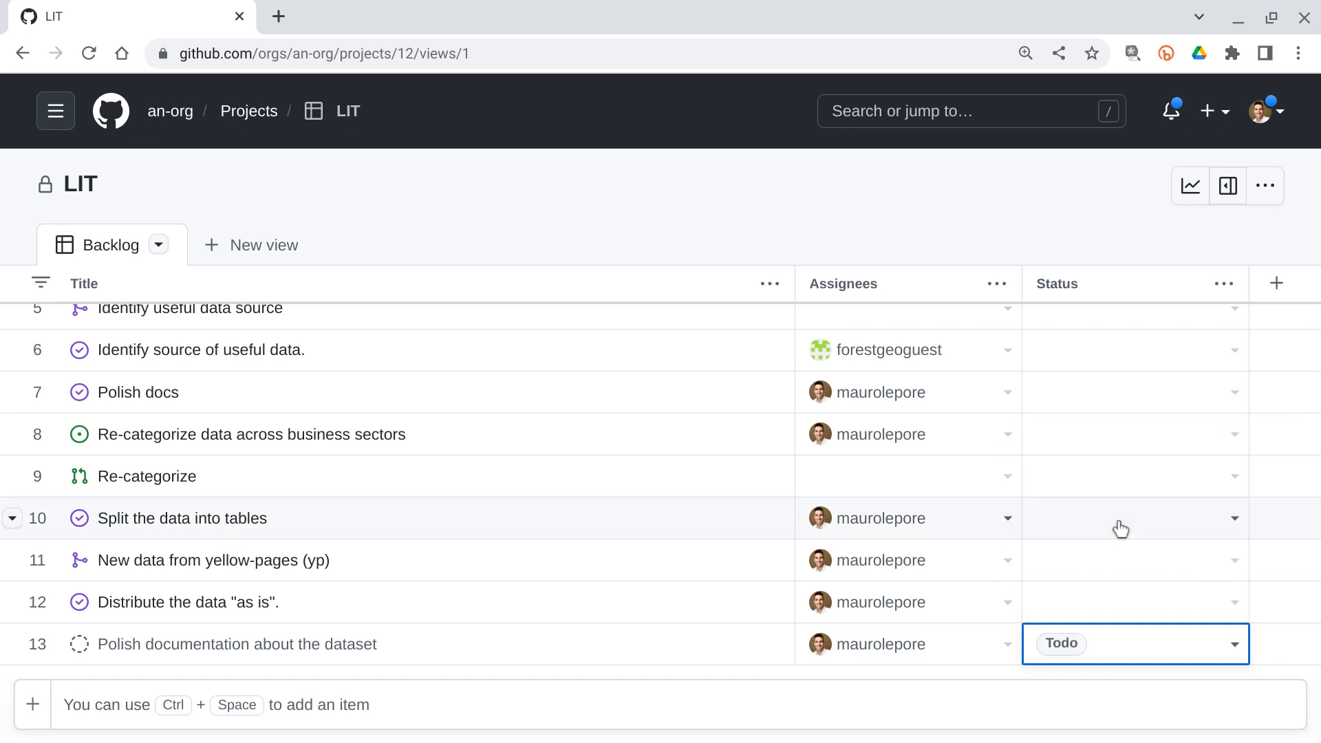
{"action": "left_click", "coordinate": [542, 233]}
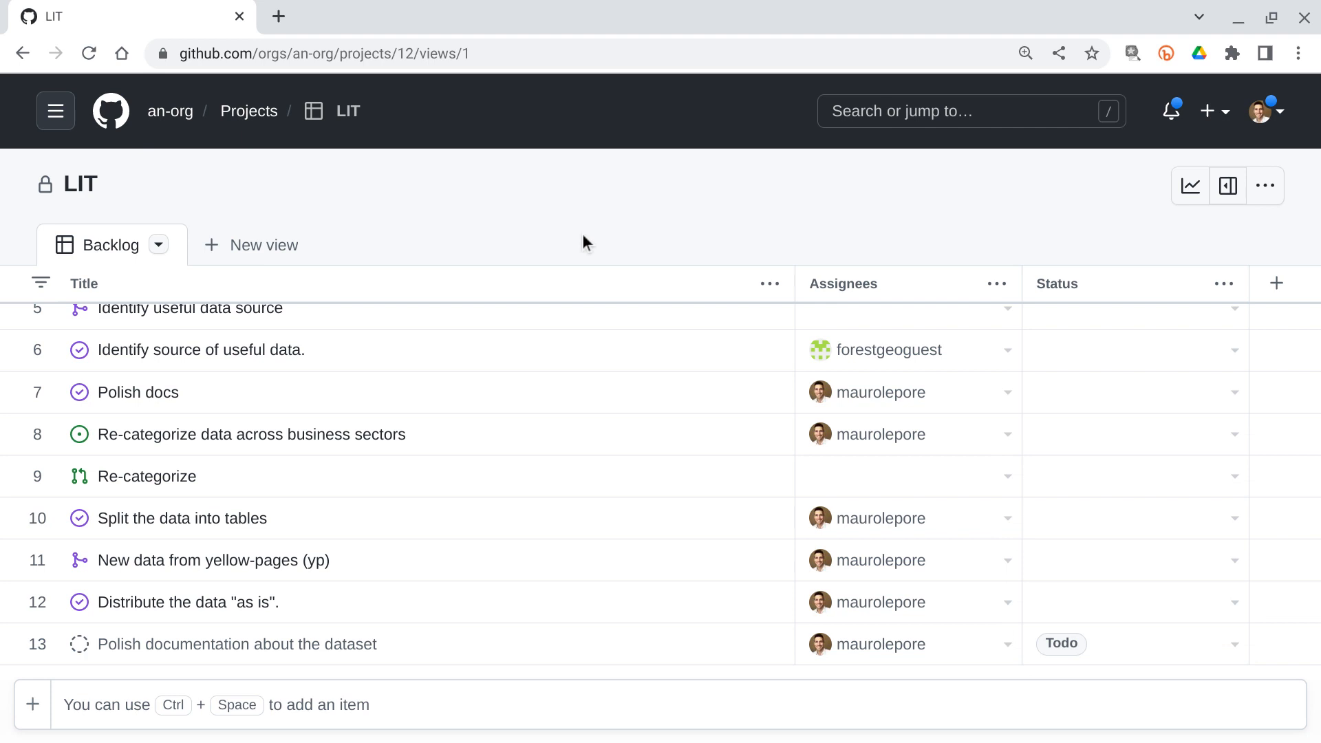
Switch to the README window, maximize it, and read the "Open issues by iteration" section with enlarged text
{"action": "key", "text": "alt+Tab"}
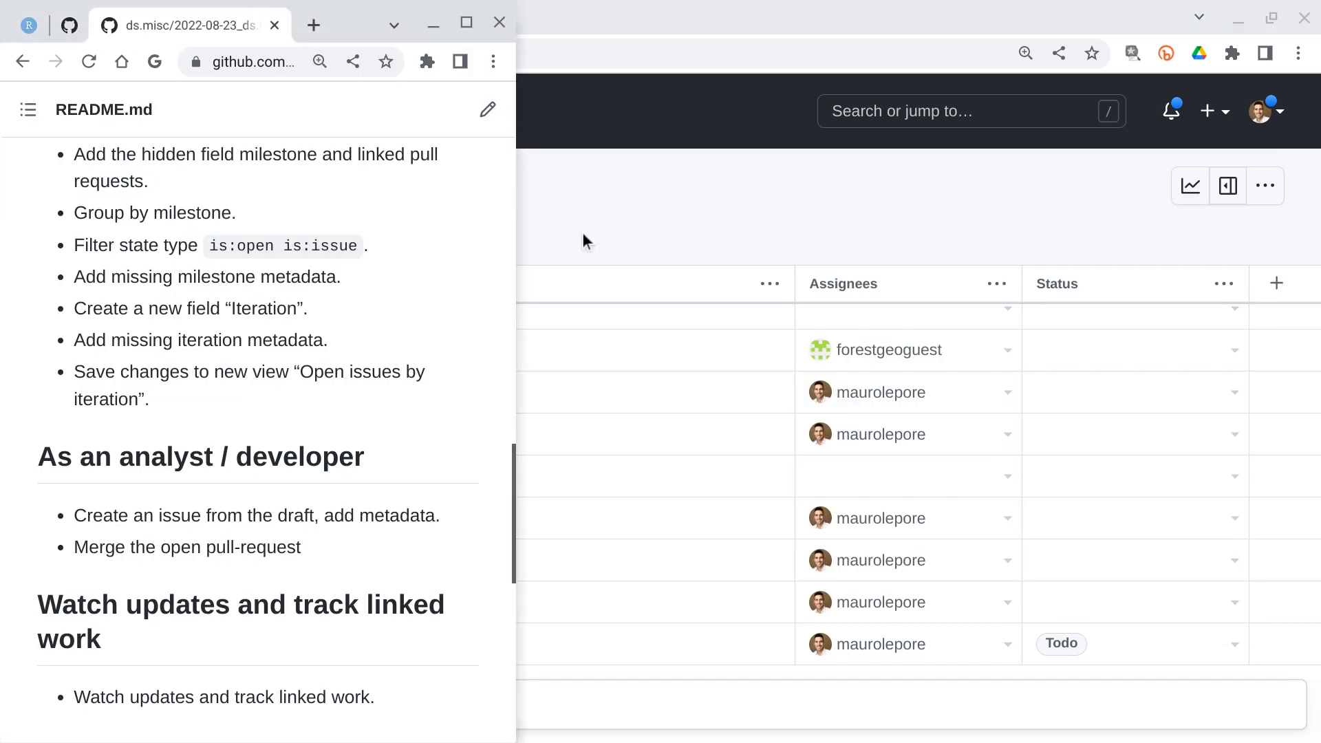
{"action": "left_click", "coordinate": [468, 33]}
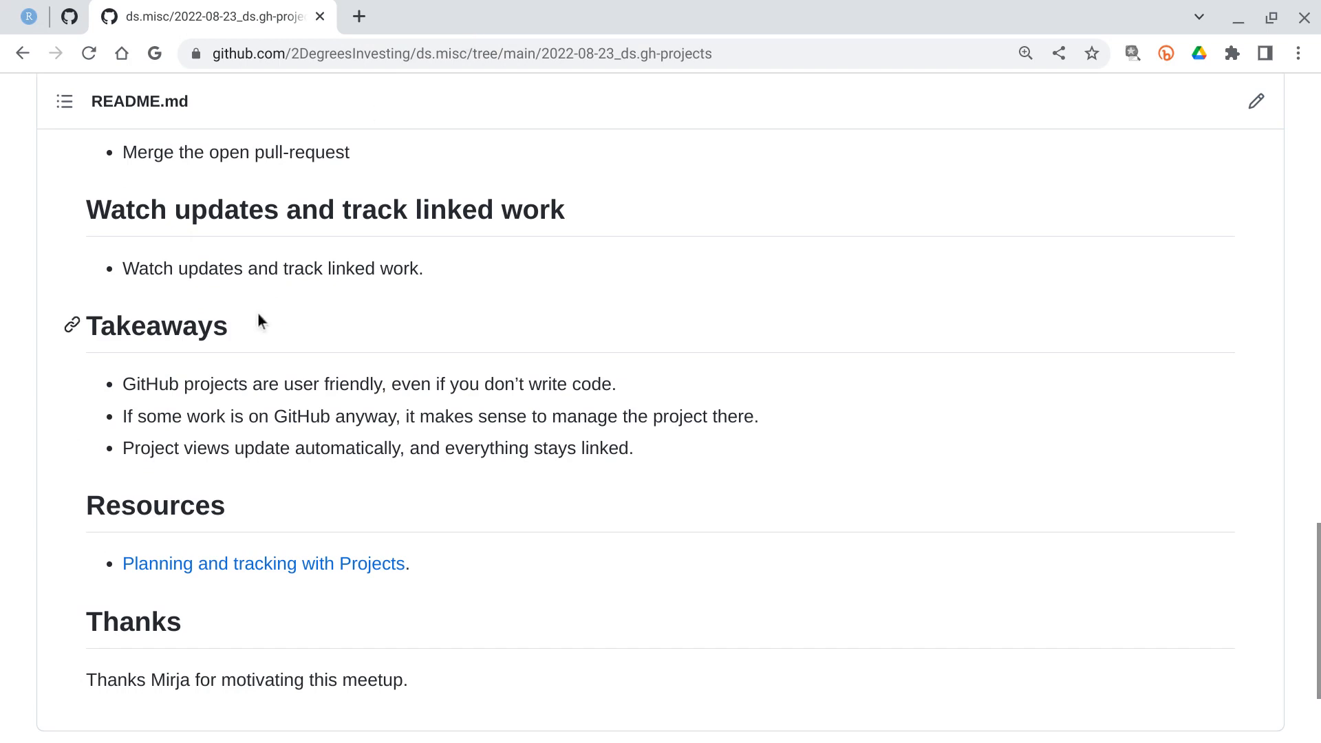
{"action": "scroll", "coordinate": [258, 320], "scroll_direction": "up", "scroll_amount": 2}
{"action": "scroll", "coordinate": [258, 314], "scroll_direction": "up", "scroll_amount": 5}
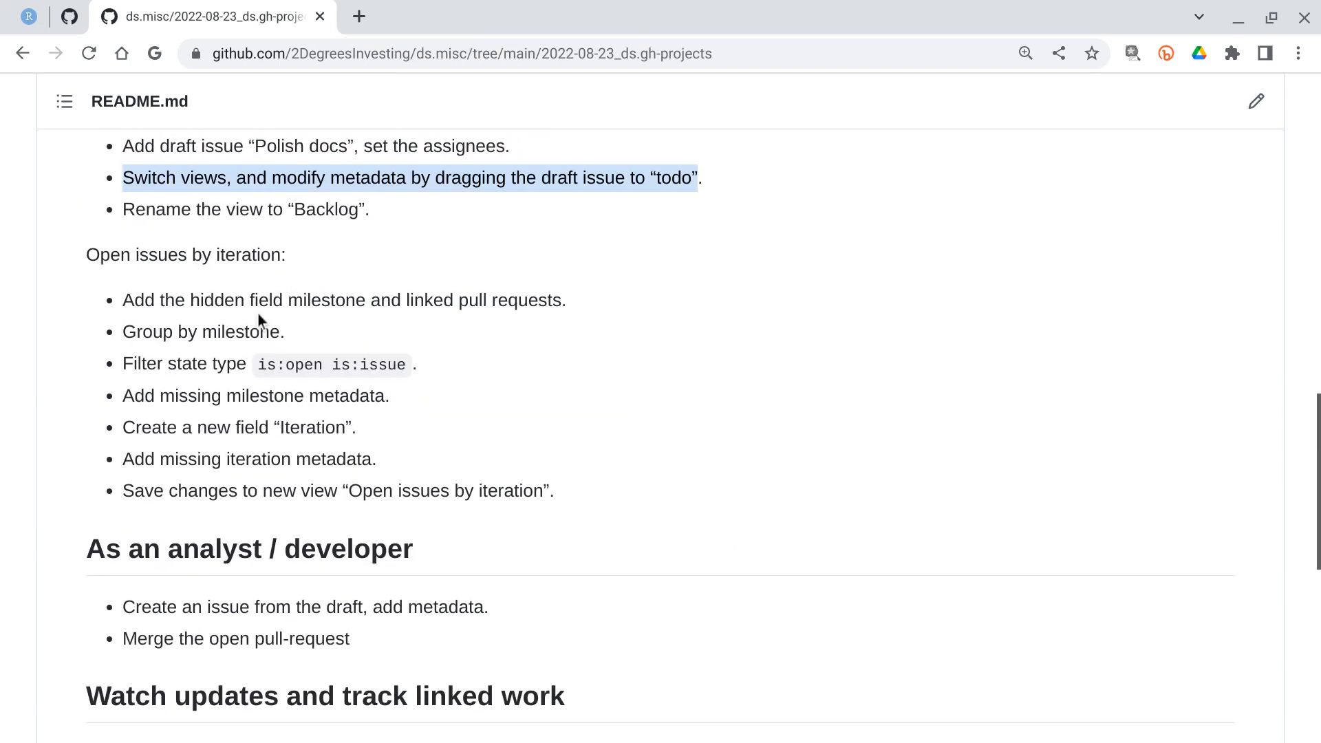
{"action": "scroll", "coordinate": [258, 314], "scroll_direction": "down", "scroll_amount": 2}
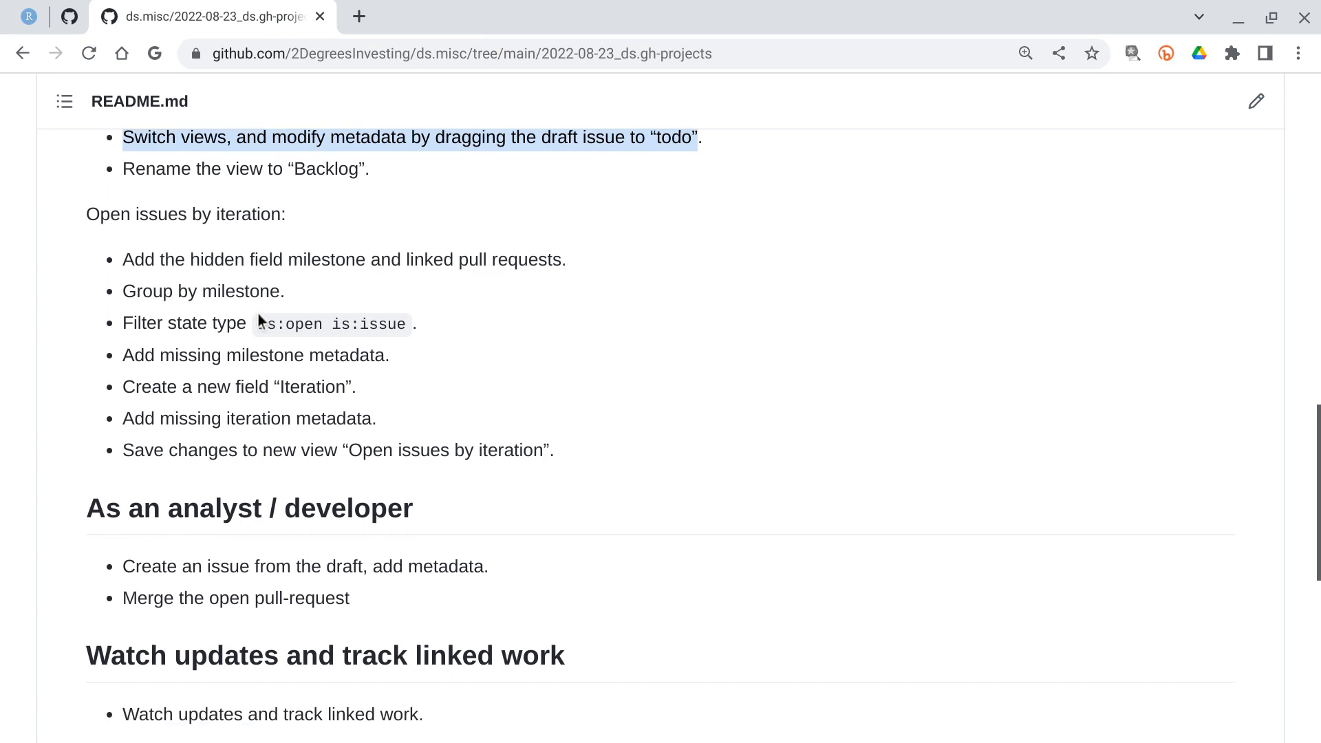
{"action": "key", "text": "ctrl+plus"}
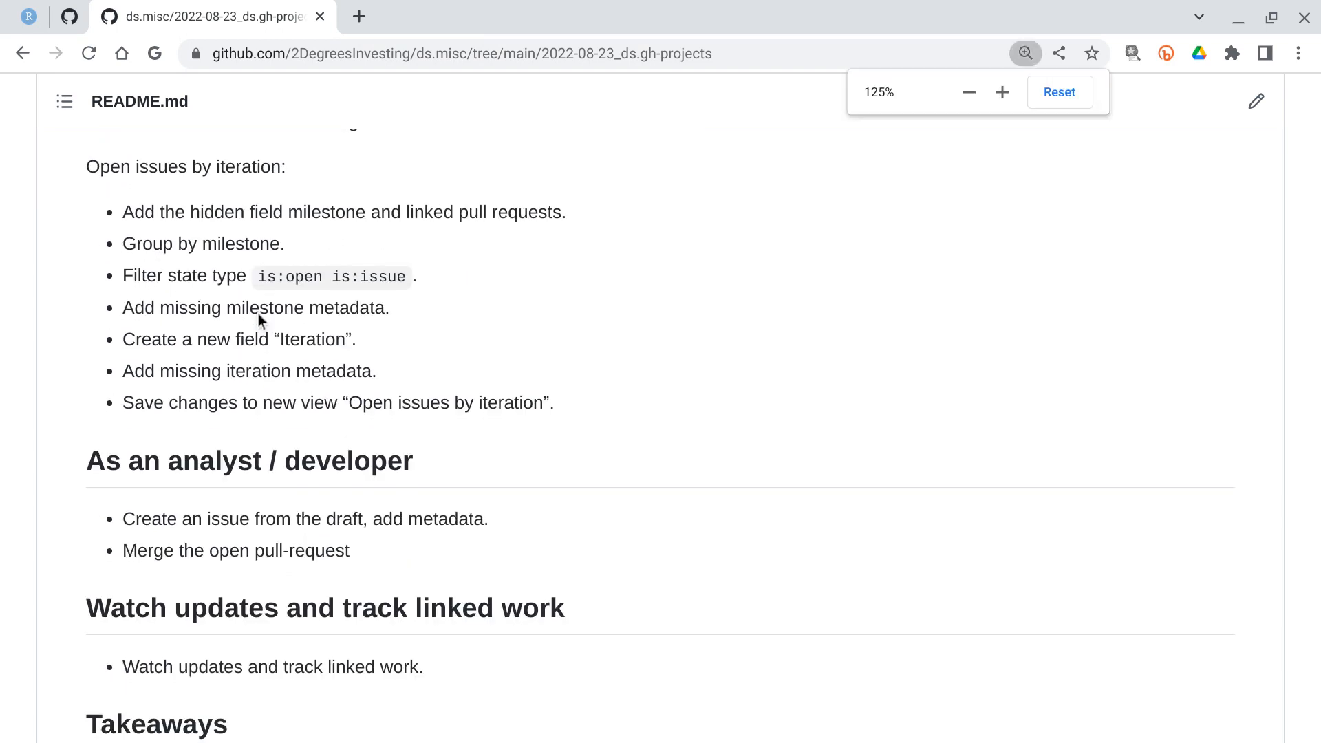
{"action": "key", "text": "ctrl+plus"}
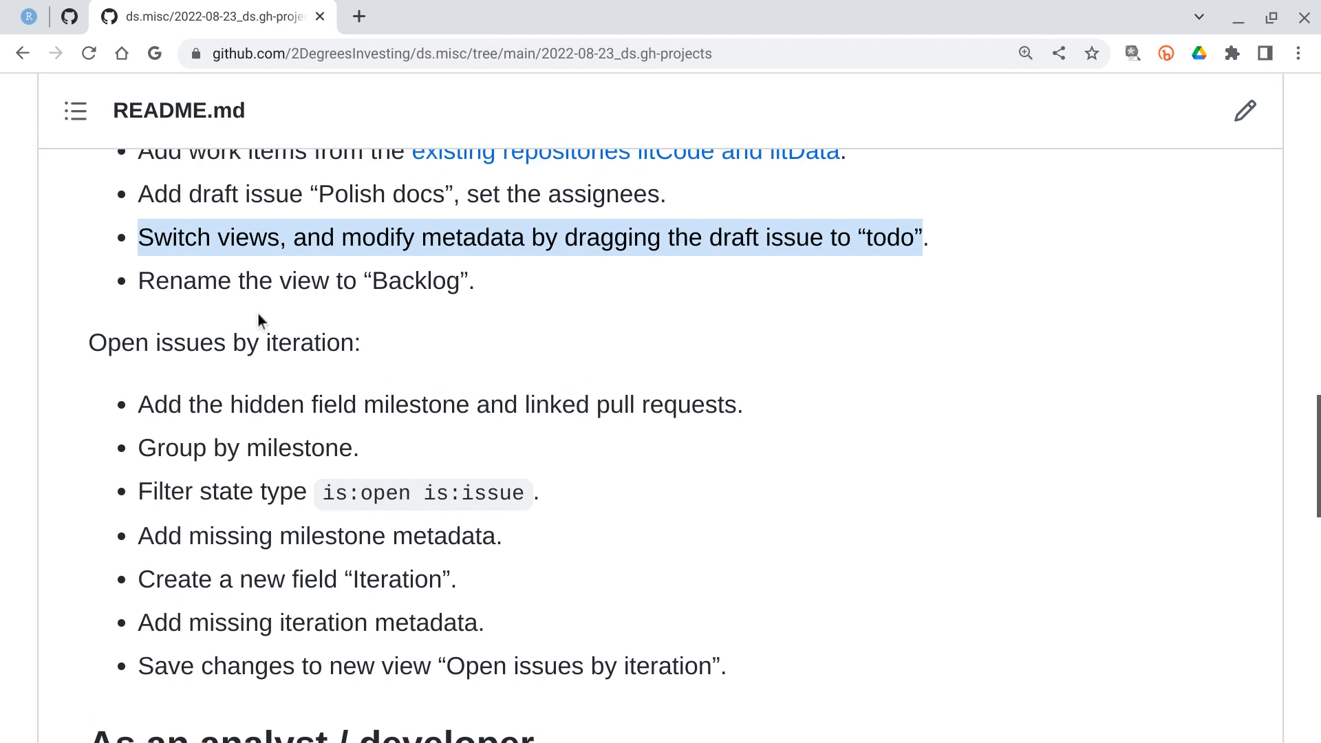
{"action": "scroll", "coordinate": [257, 314], "scroll_direction": "down", "scroll_amount": 1}
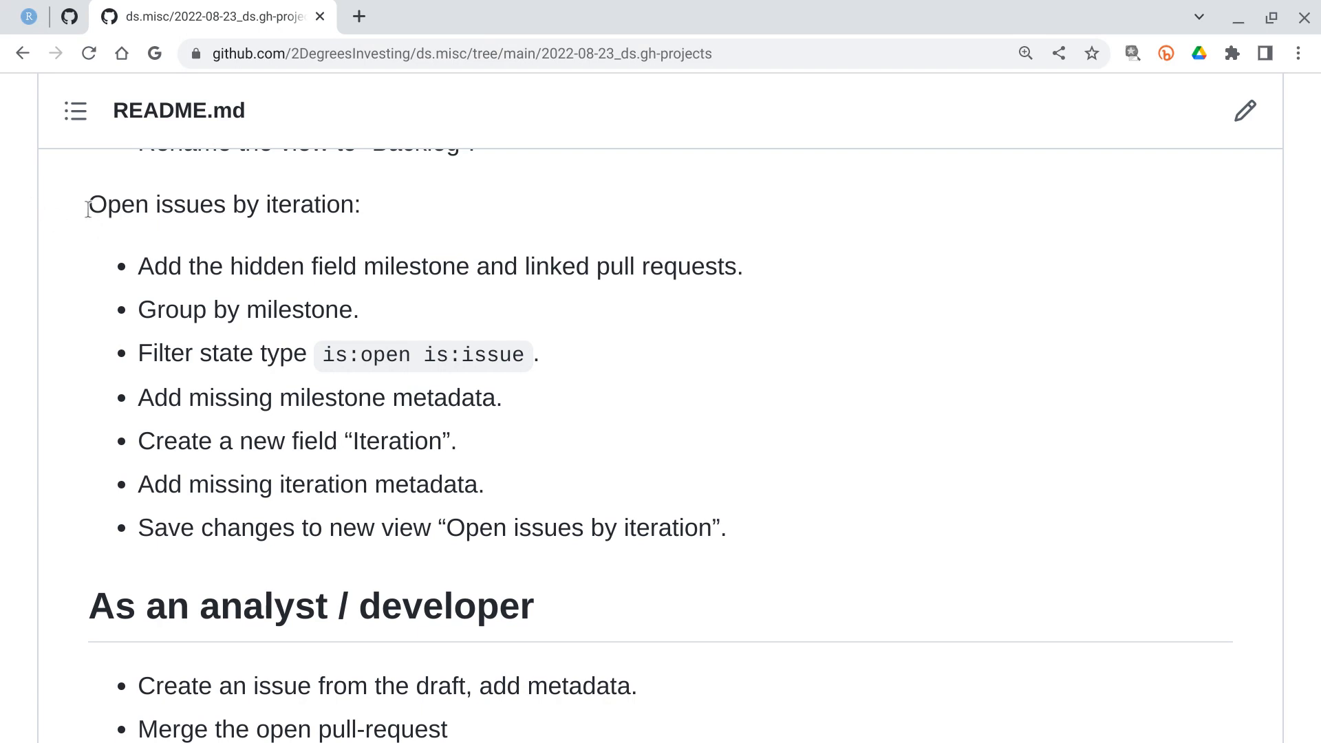
Highlight the "Open issues by iteration" heading, and "milestone" and "linked pull requests" in its first task
{"action": "left_click_drag", "start_coordinate": [88, 209], "coordinate": [335, 209]}
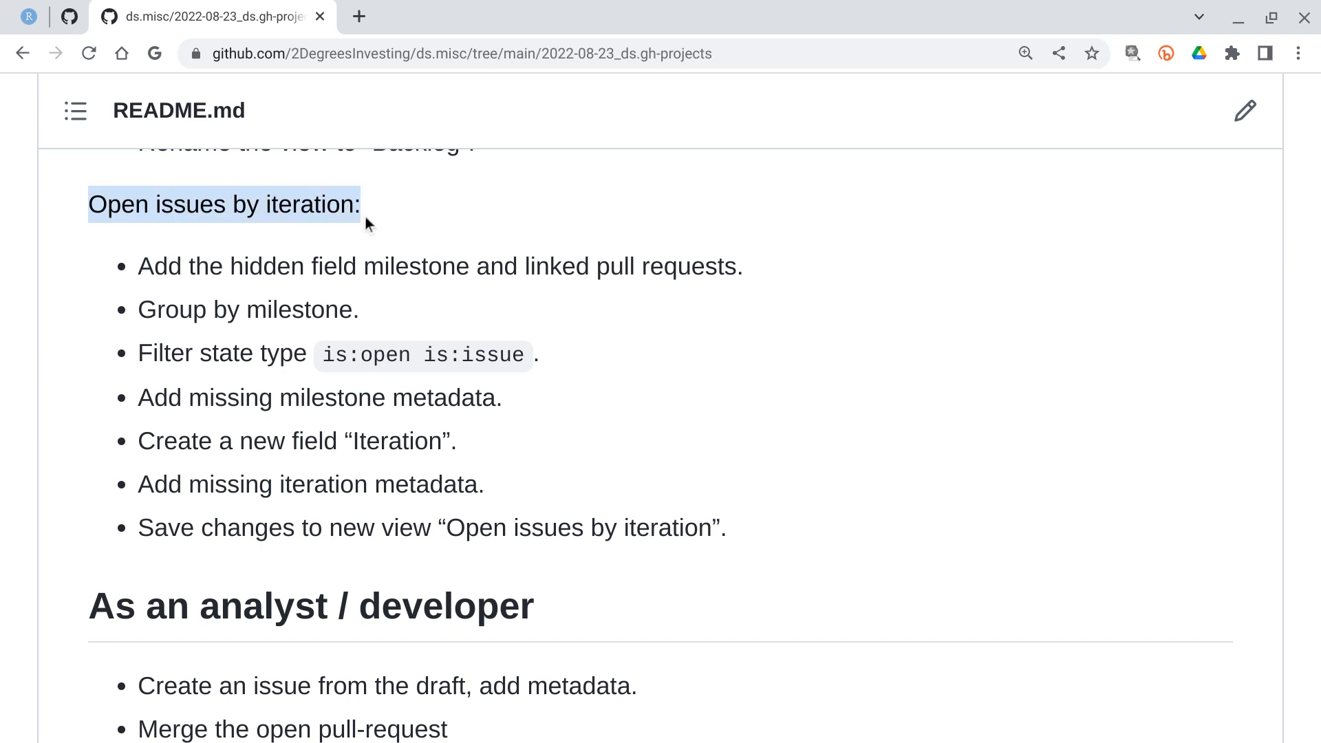
{"action": "left_click", "coordinate": [140, 266]}
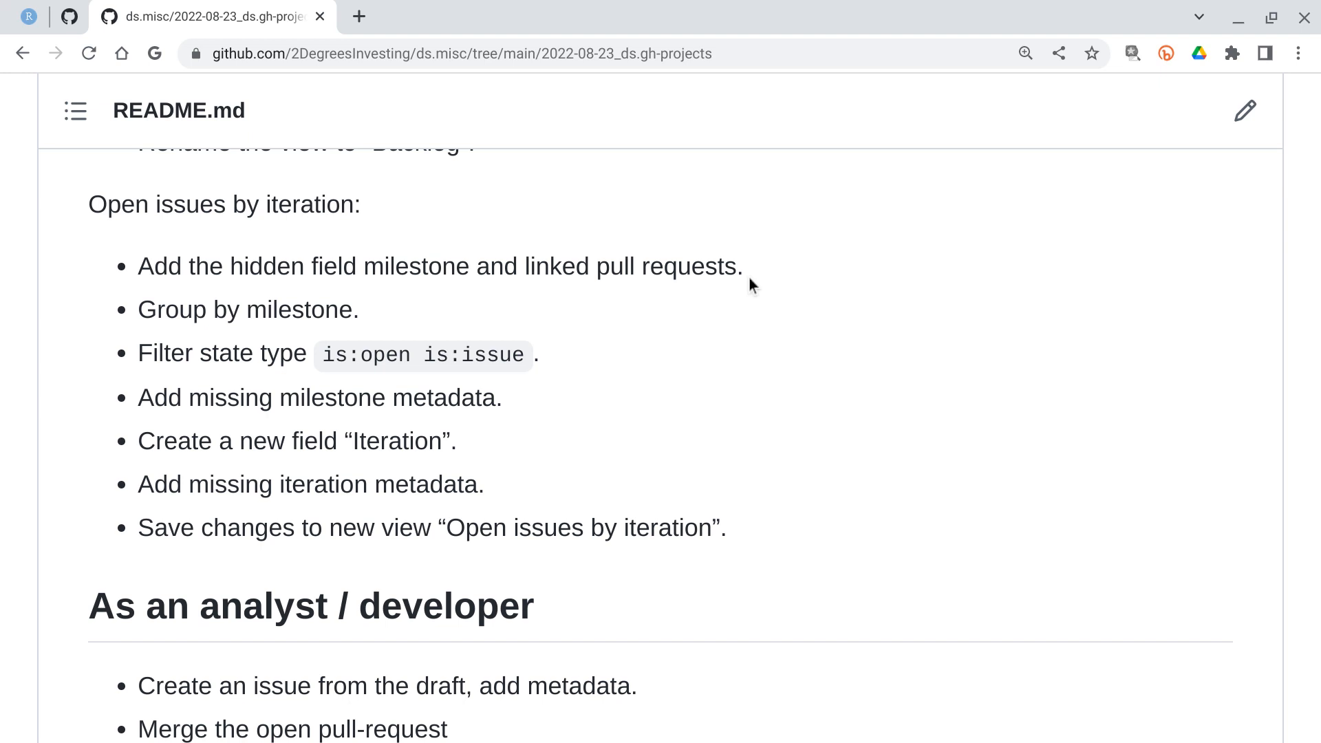
{"action": "double_click", "coordinate": [424, 267]}
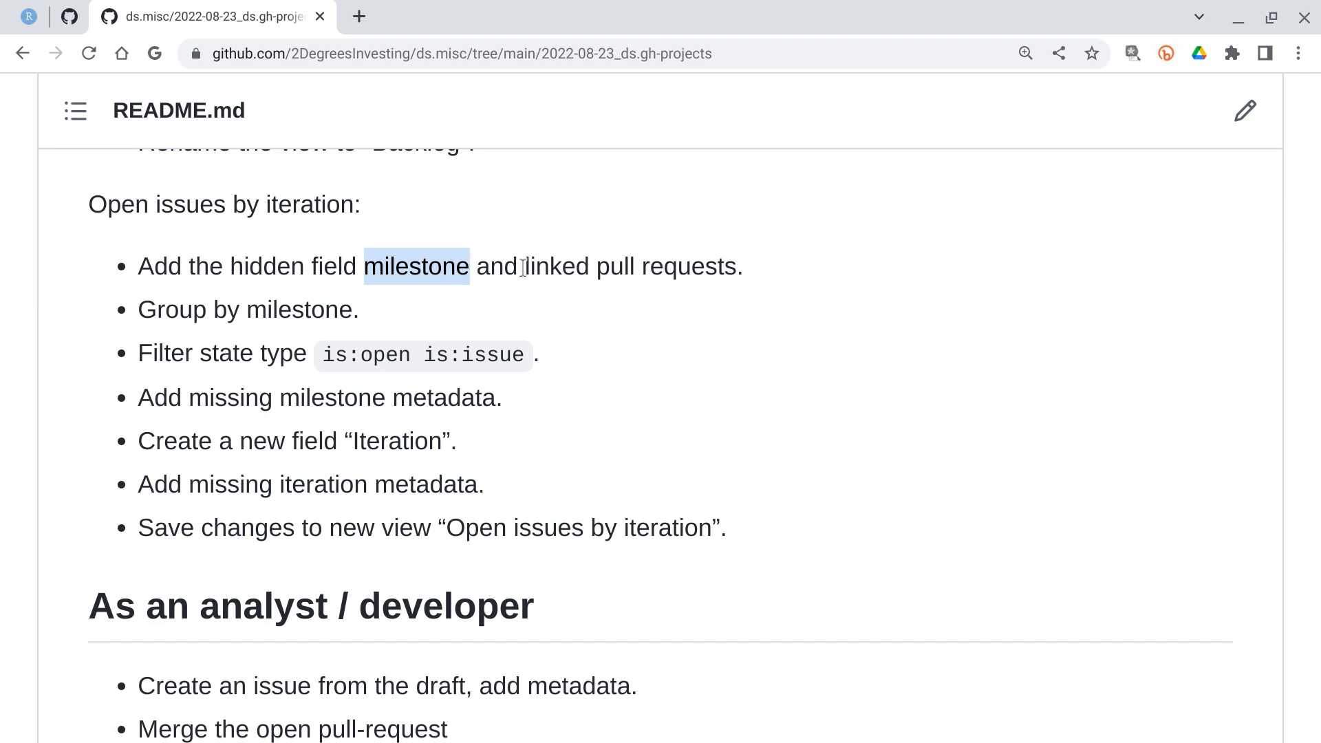
{"action": "left_click_drag", "start_coordinate": [525, 266], "coordinate": [790, 274]}
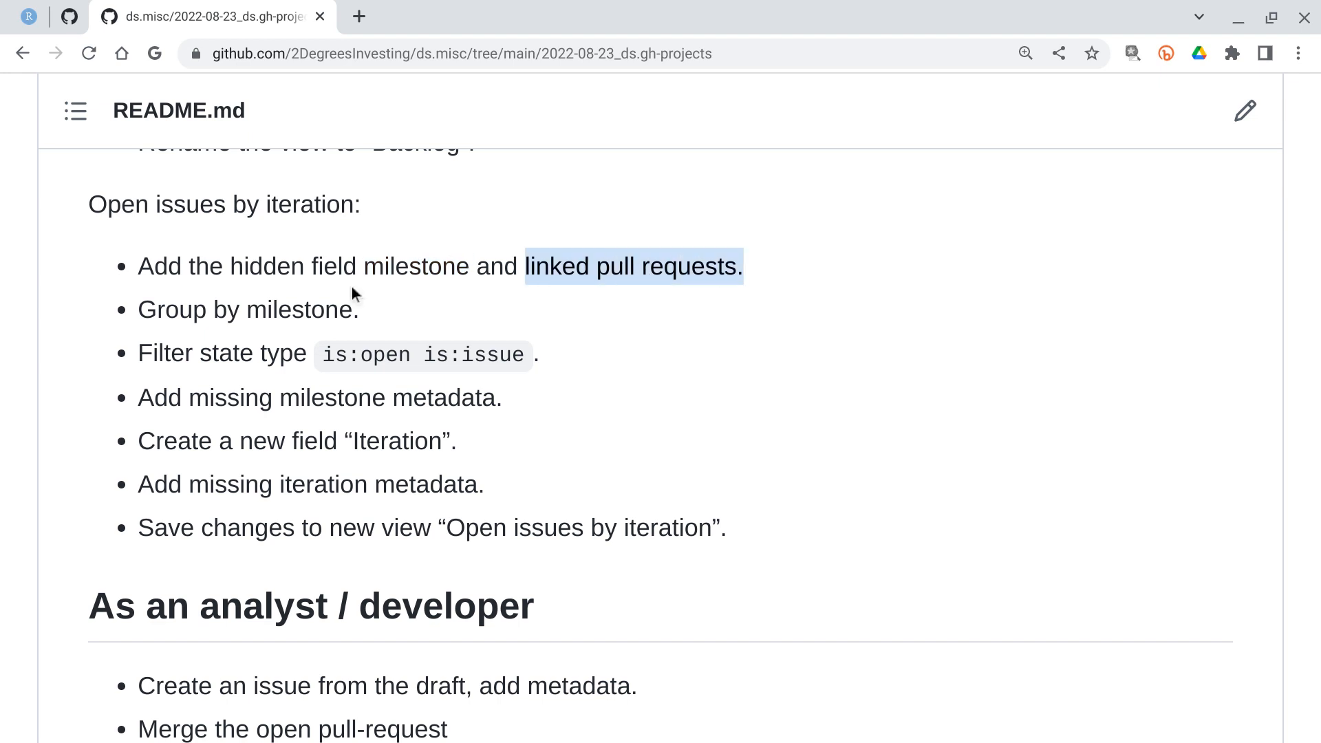
Go back to the project window and show the hidden Milestone and Linked pull requests fields in the Backlog table
{"action": "left_click", "coordinate": [331, 285]}
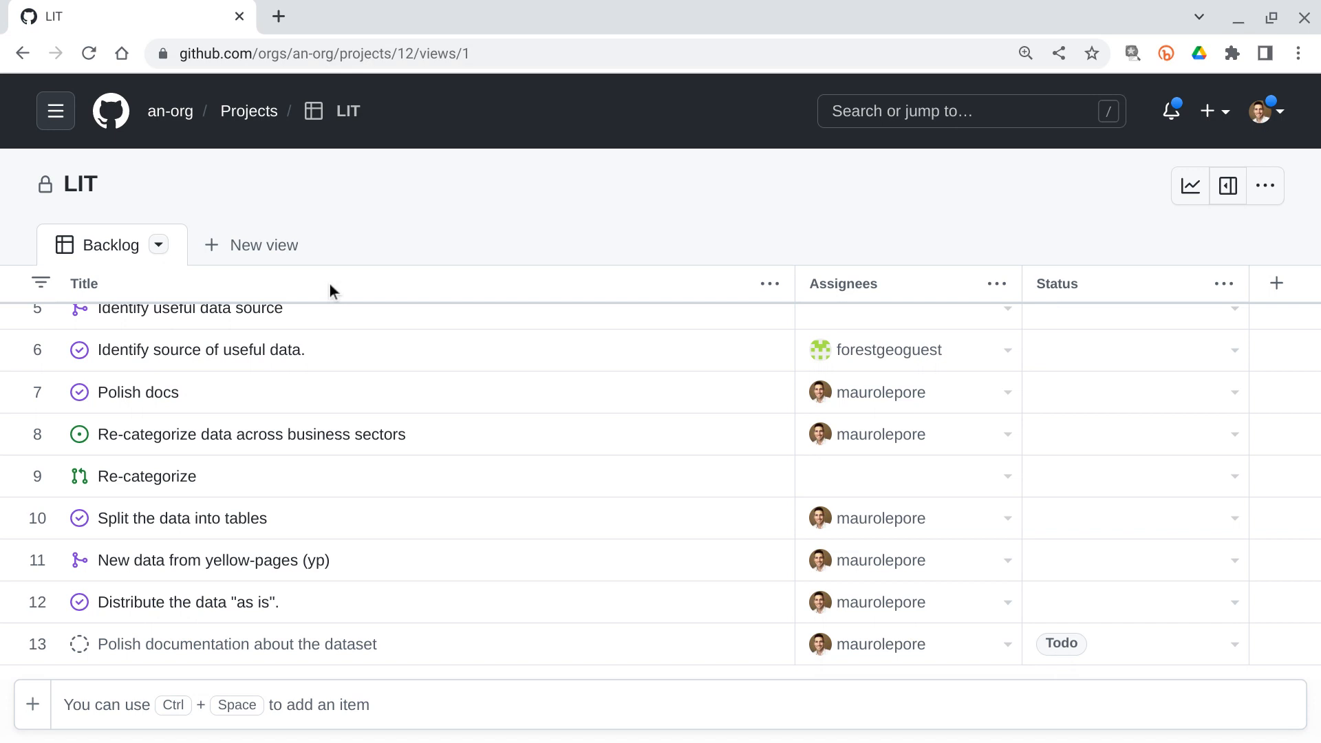
{"action": "key", "text": "ctrl+plus"}
{"action": "key", "text": "ctrl+plus"}
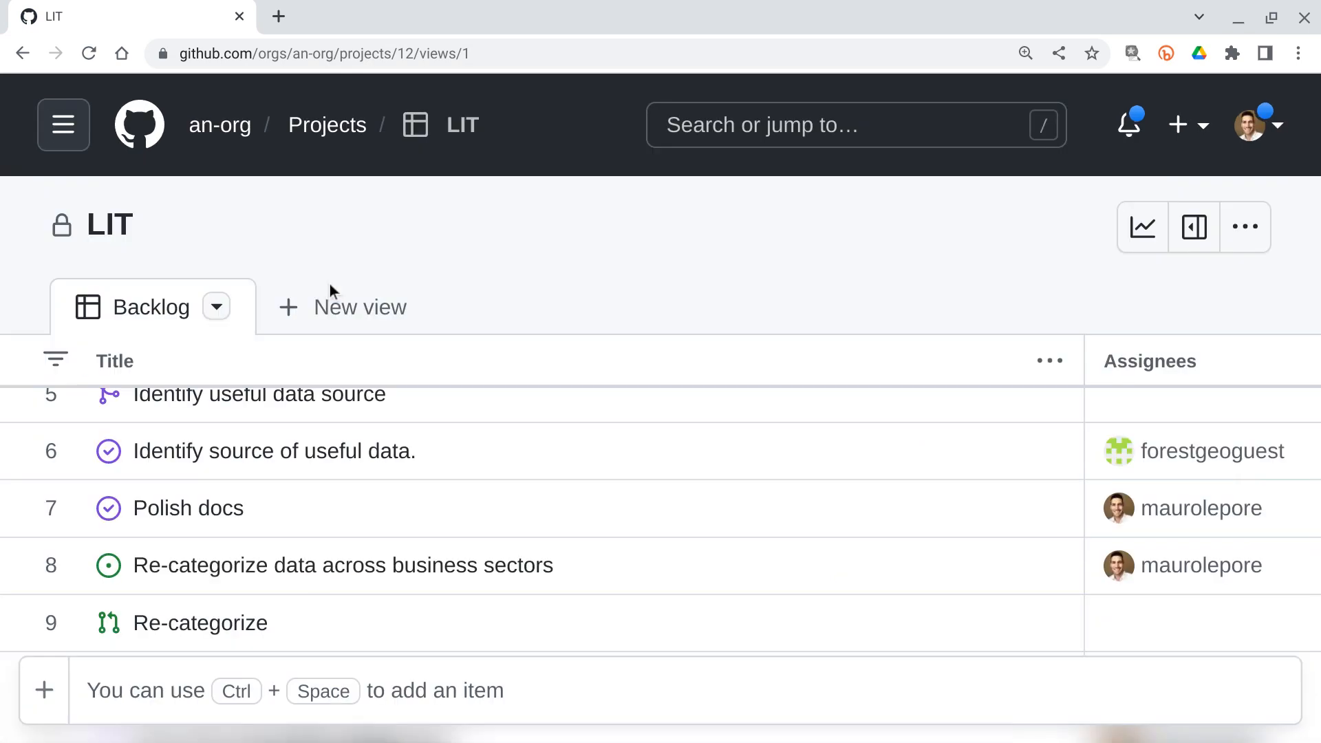
{"action": "key", "text": "ctrl+minus"}
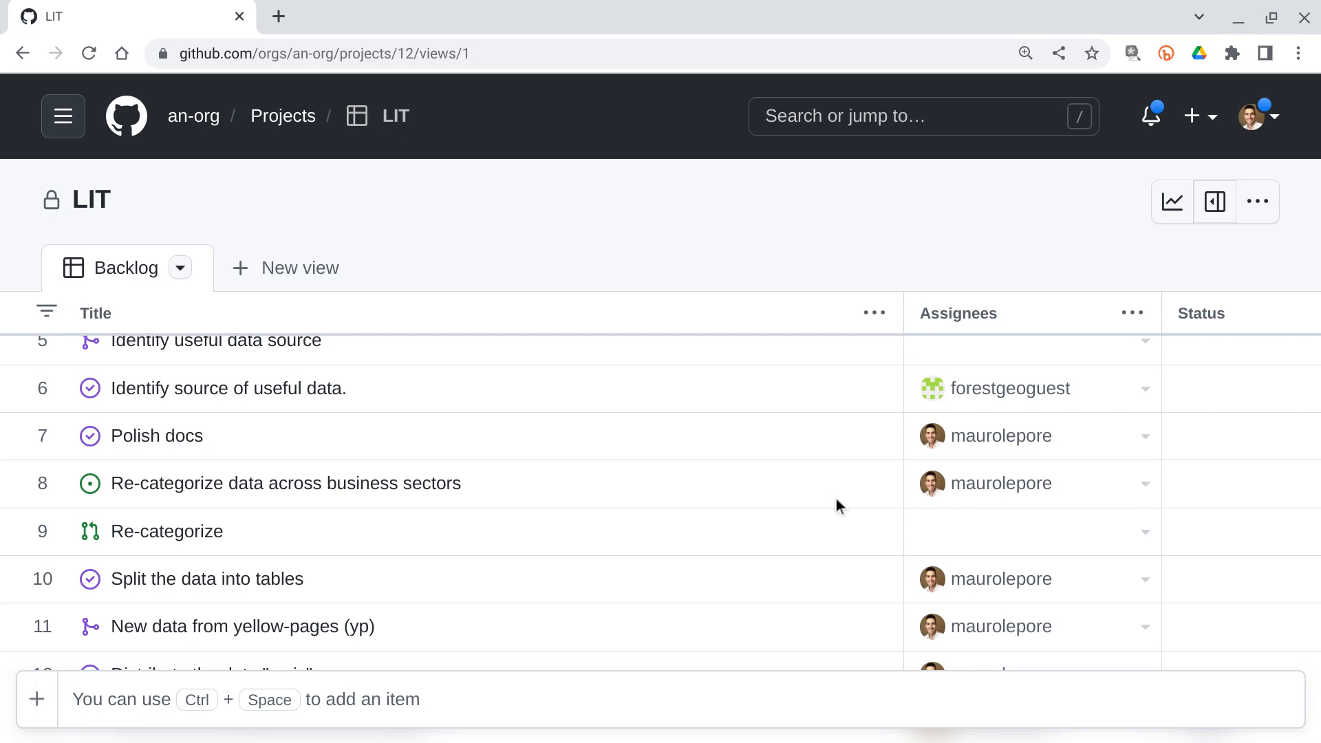
{"action": "scroll", "coordinate": [836, 503], "scroll_direction": "right", "scroll_amount": 3}
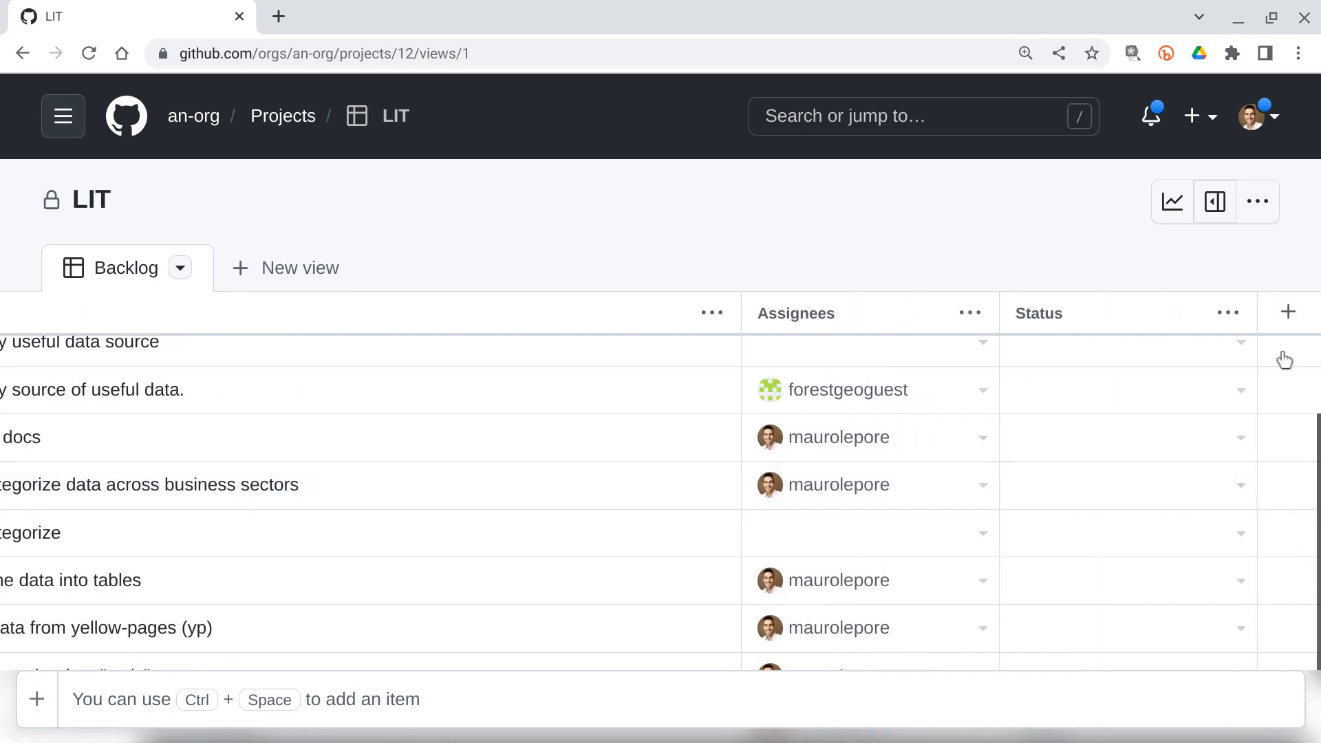
{"action": "left_click", "coordinate": [1289, 315]}
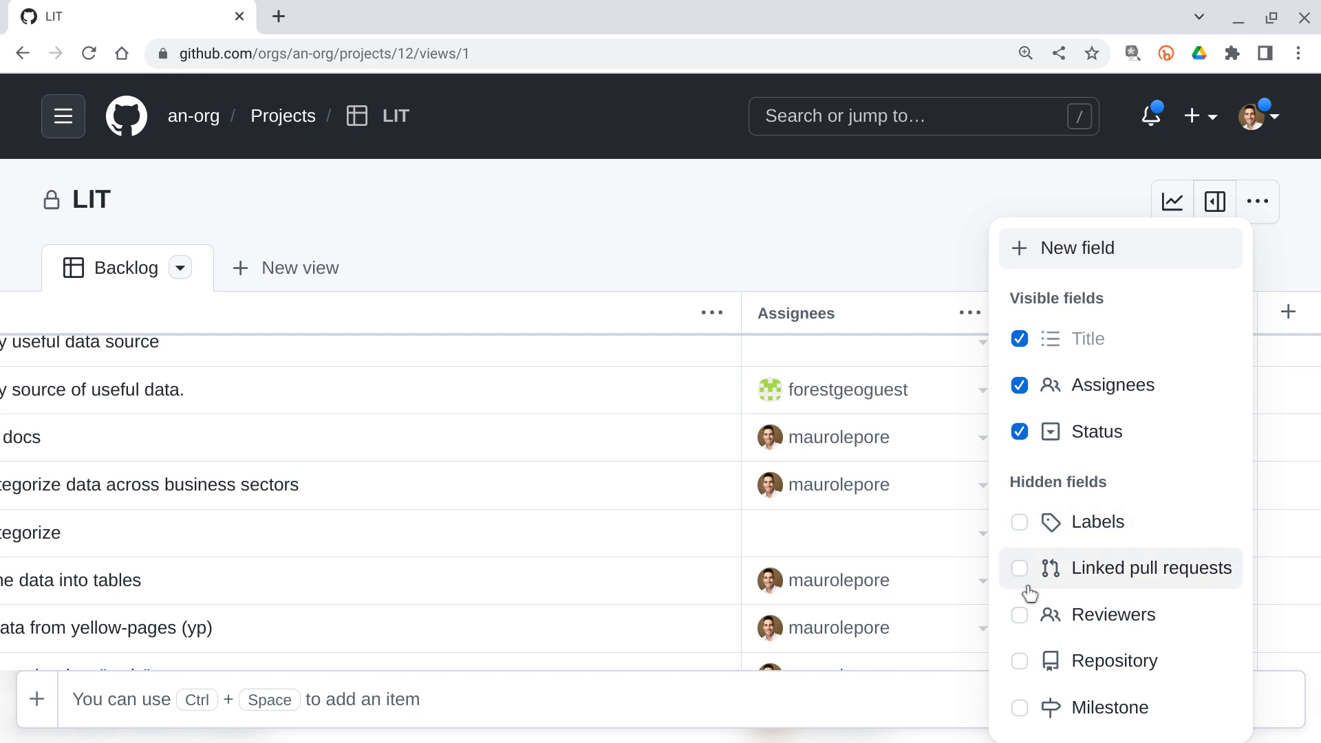
{"action": "left_click", "coordinate": [1019, 708]}
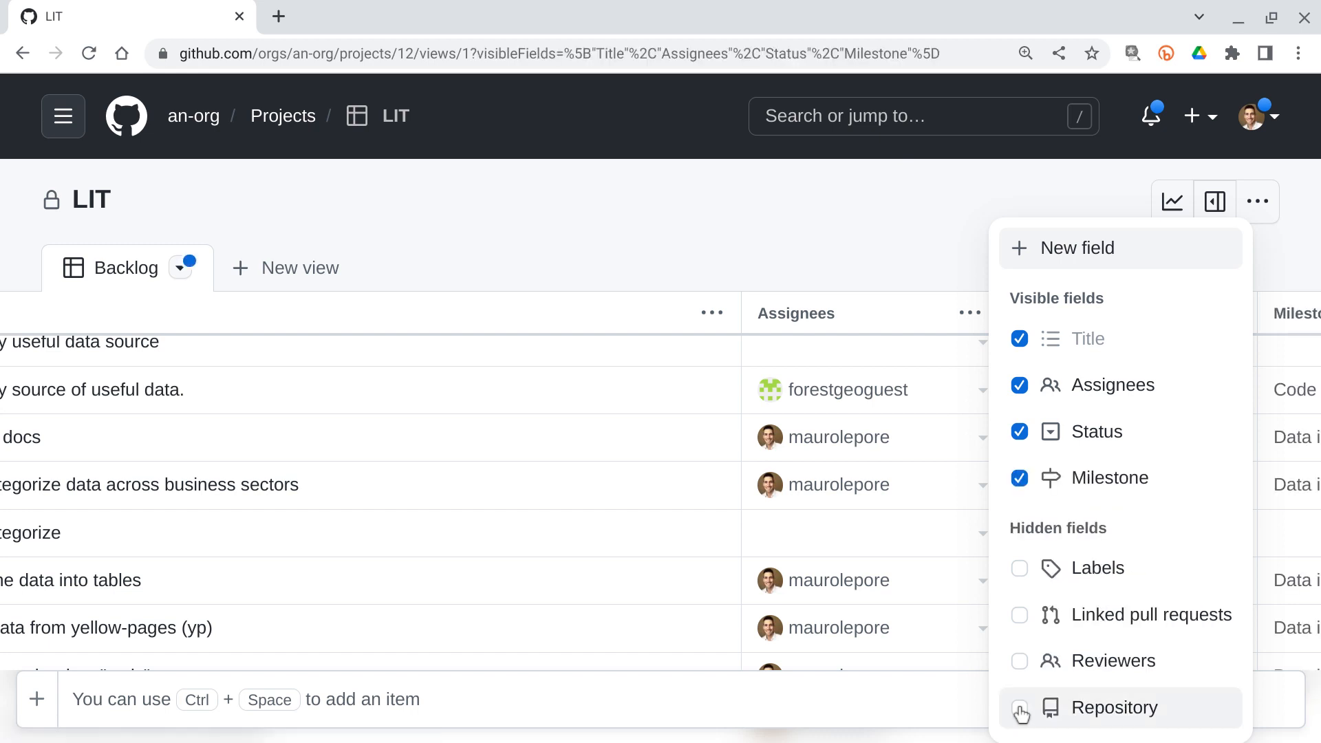
{"action": "left_click", "coordinate": [1020, 614]}
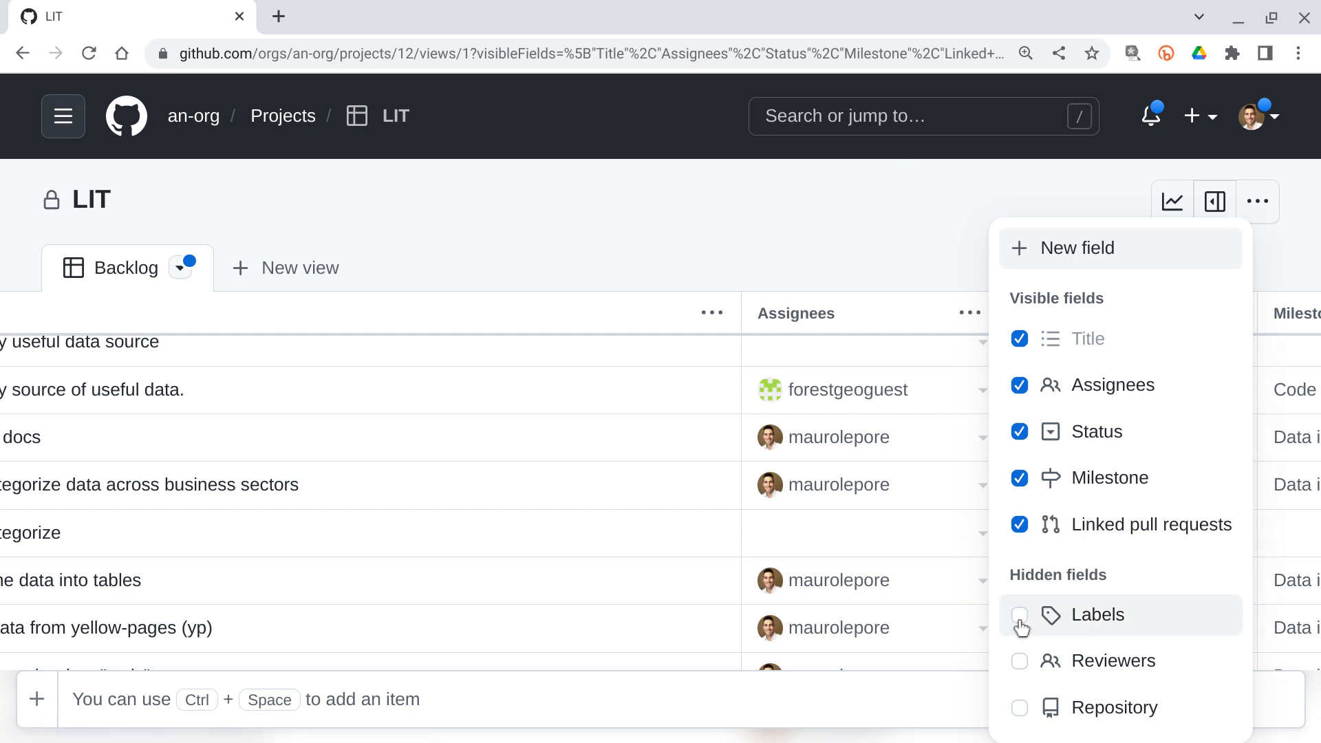
{"action": "left_click", "coordinate": [832, 241]}
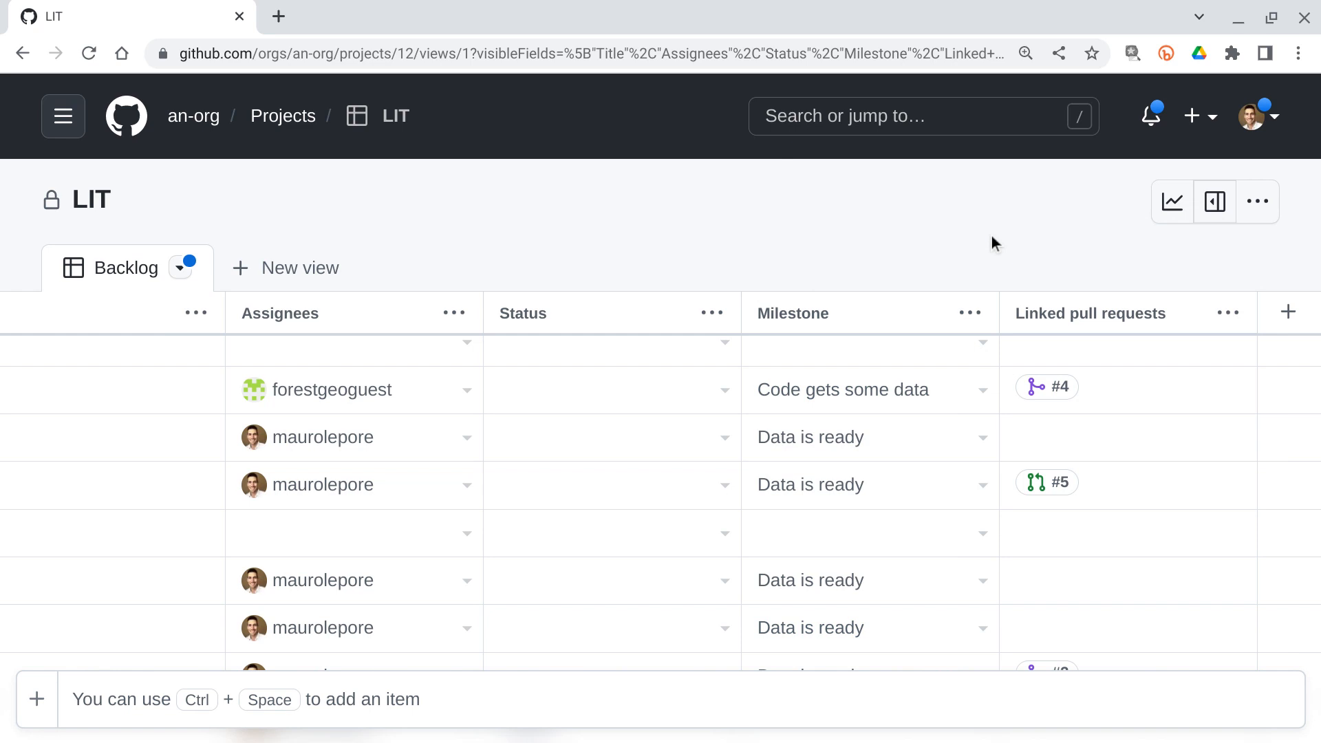
Switch to the README window and read the remaining tasks under "Open issues by iteration"
{"action": "mouse_move", "coordinate": [1053, 406]}
{"action": "key", "text": "alt+Tab"}
{"action": "scroll", "coordinate": [485, 217], "scroll_direction": "down", "scroll_amount": 1}
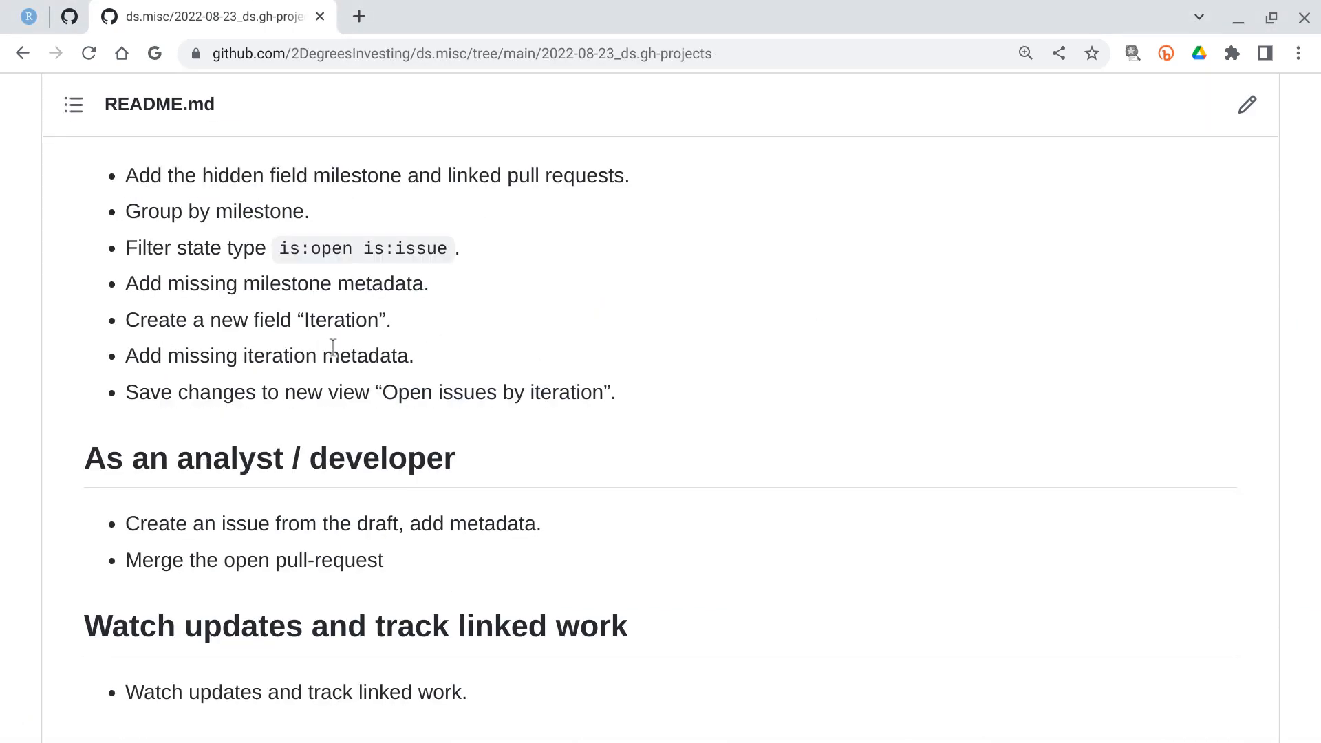
{"action": "scroll", "coordinate": [333, 347], "scroll_direction": "up", "scroll_amount": 2}
{"action": "scroll", "coordinate": [333, 347], "scroll_direction": "down", "scroll_amount": 1}
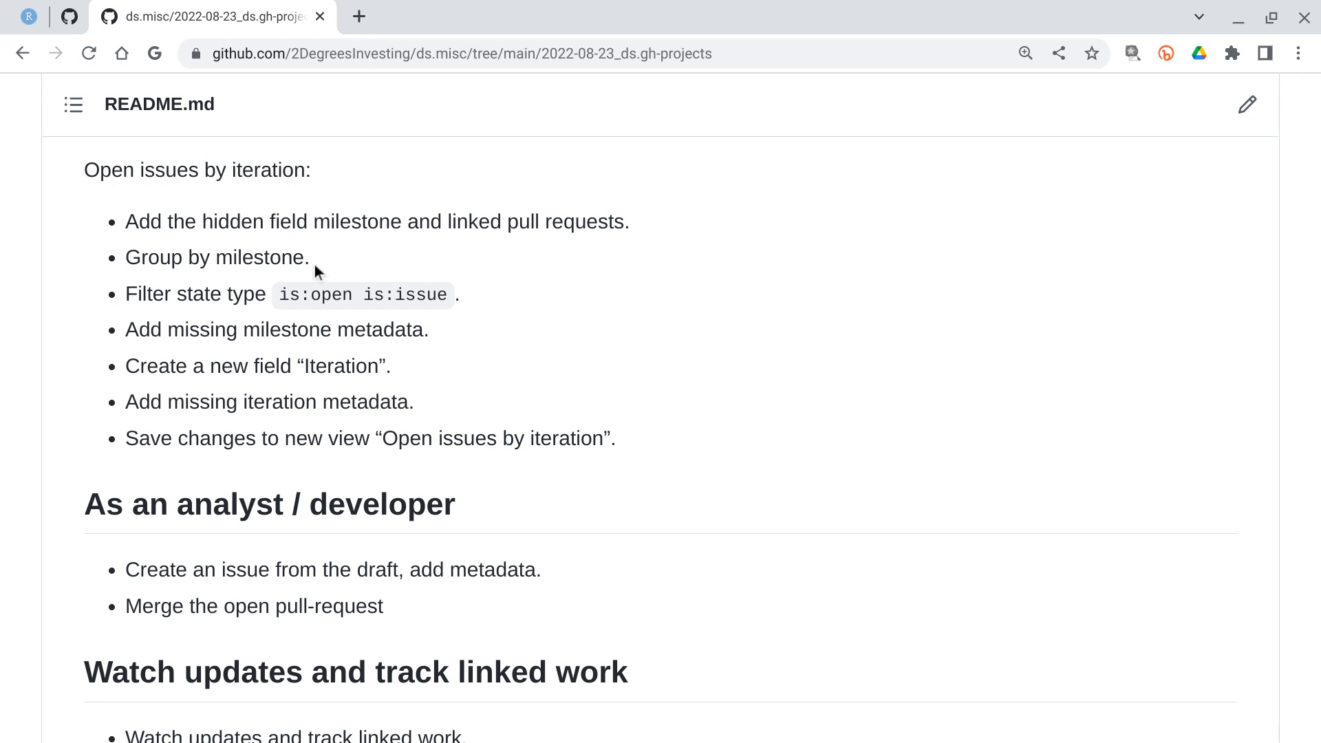
{"action": "scroll", "coordinate": [171, 329], "scroll_direction": "down", "scroll_amount": 2}
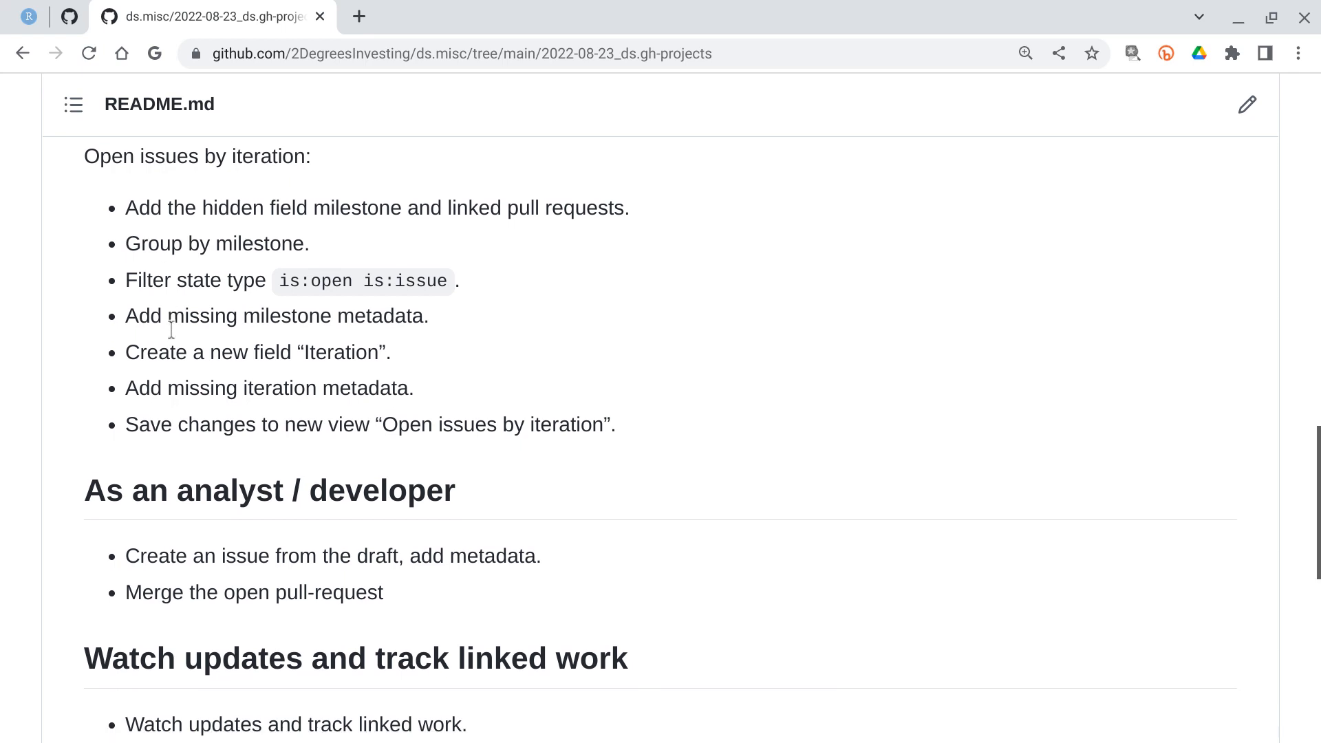
{"action": "scroll", "coordinate": [171, 329], "scroll_direction": "down", "scroll_amount": 1}
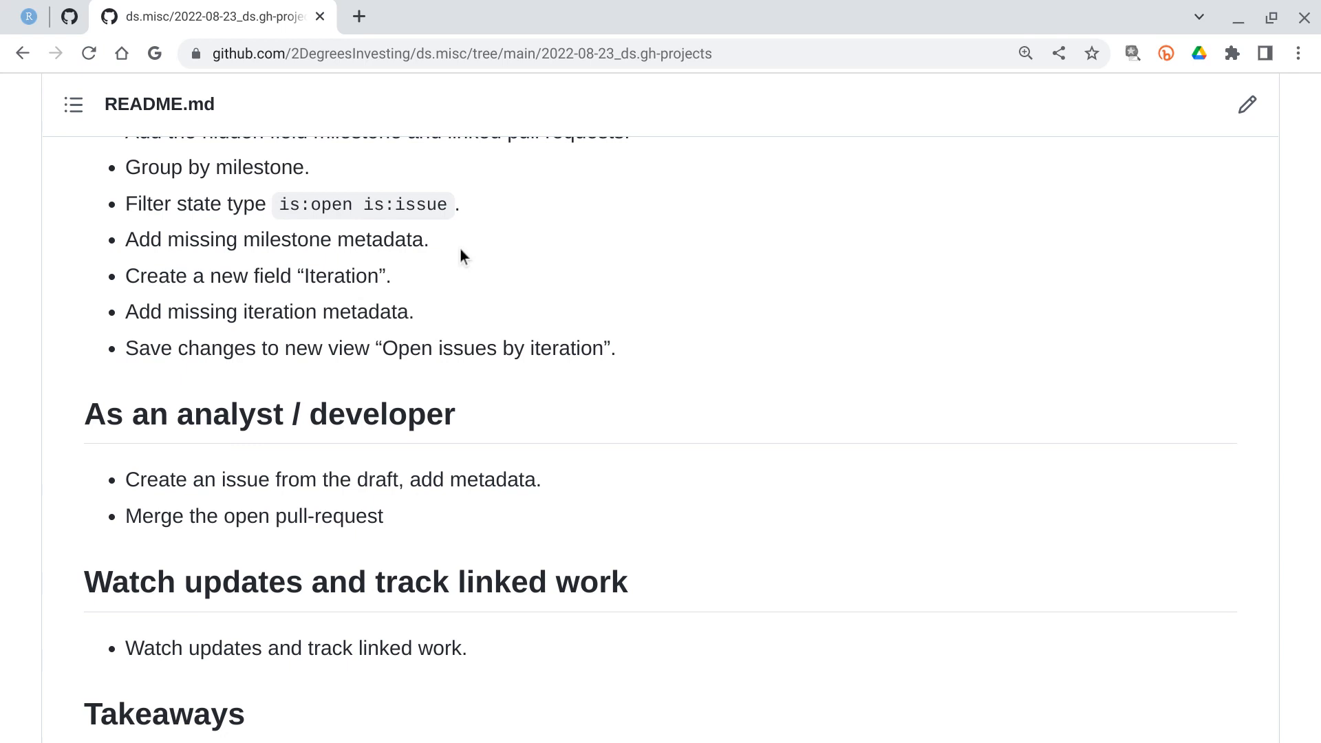
Go back to the project window and filter the Backlog table by item state with is:open
{"action": "key", "text": "alt+Tab"}
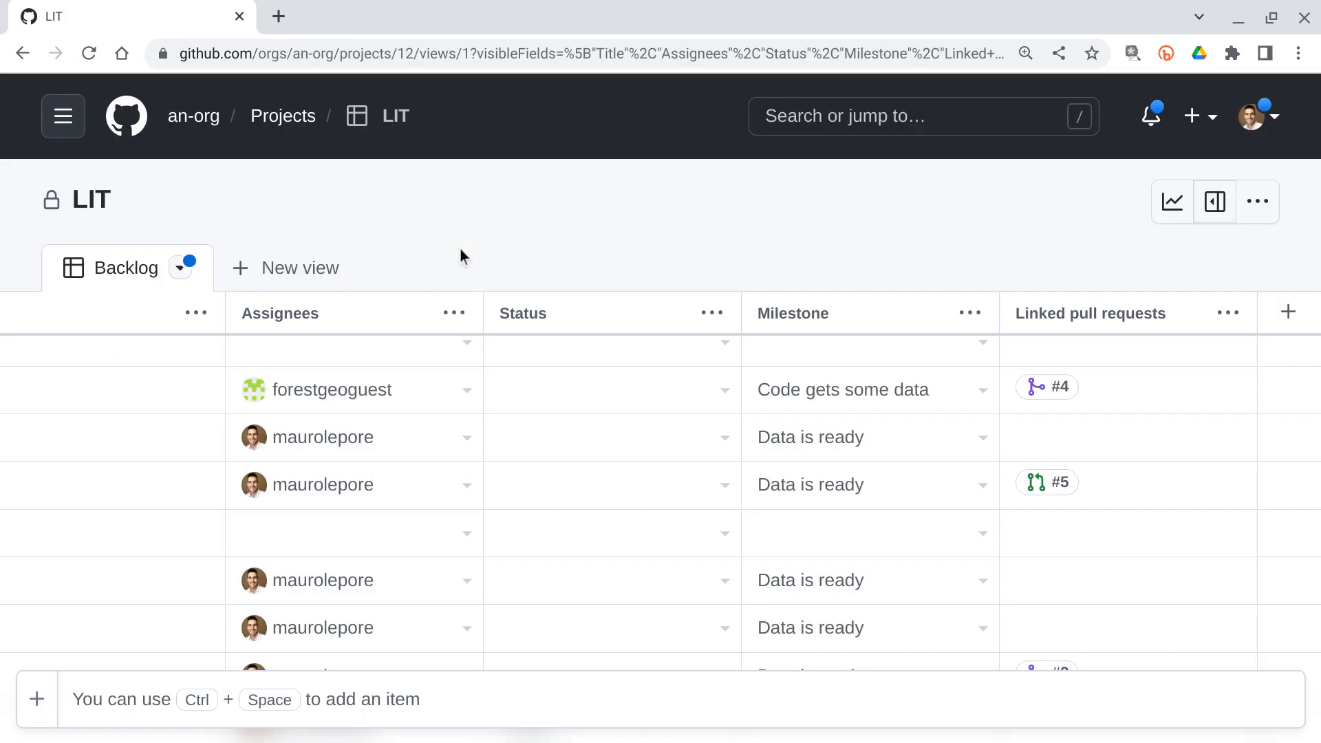
{"action": "scroll", "coordinate": [188, 512], "scroll_direction": "left", "scroll_amount": 6}
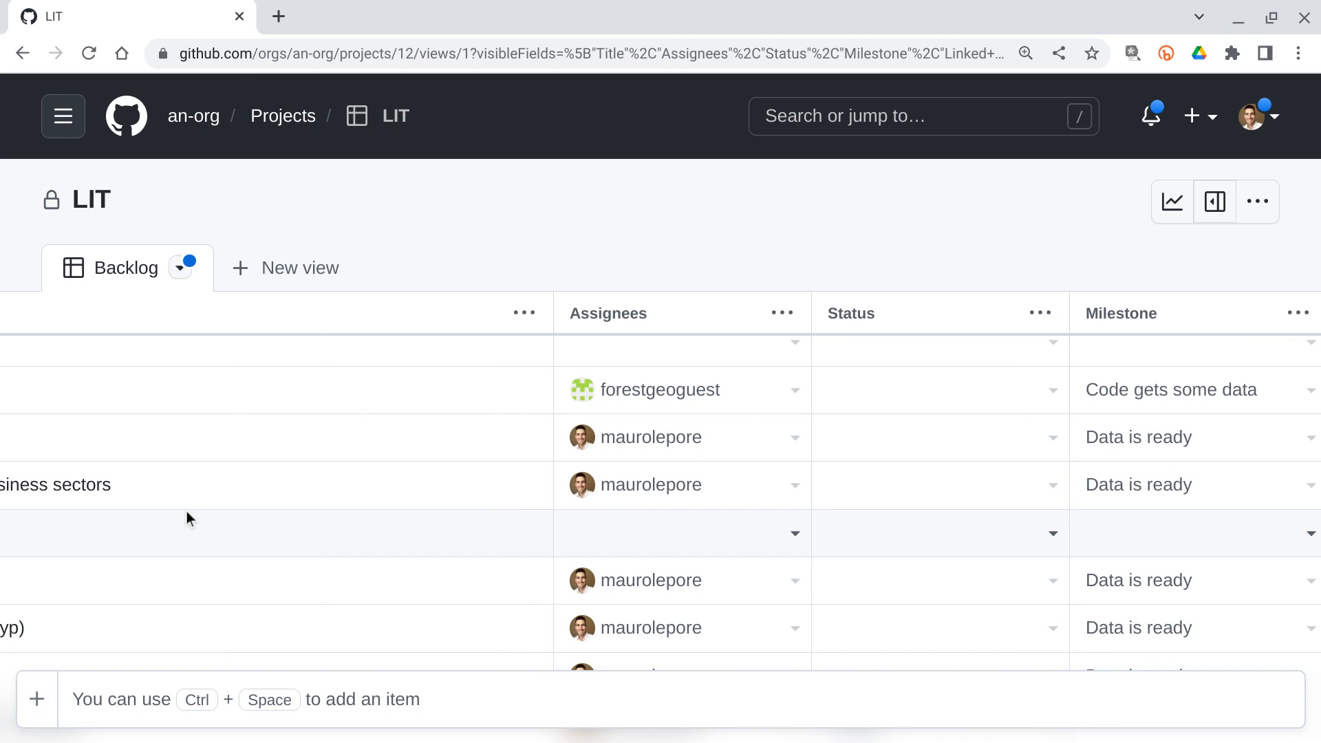
{"action": "scroll", "coordinate": [187, 510], "scroll_direction": "left", "scroll_amount": 4}
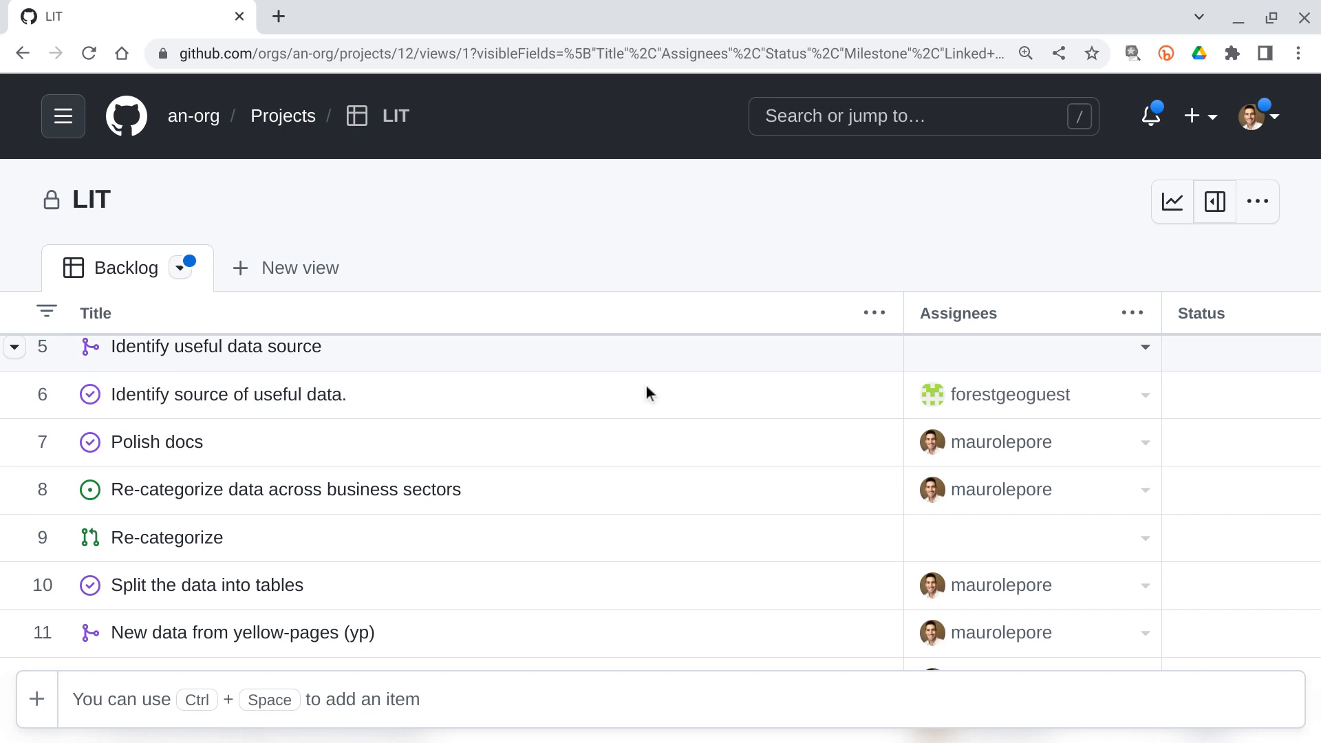
{"action": "left_click", "coordinate": [874, 318]}
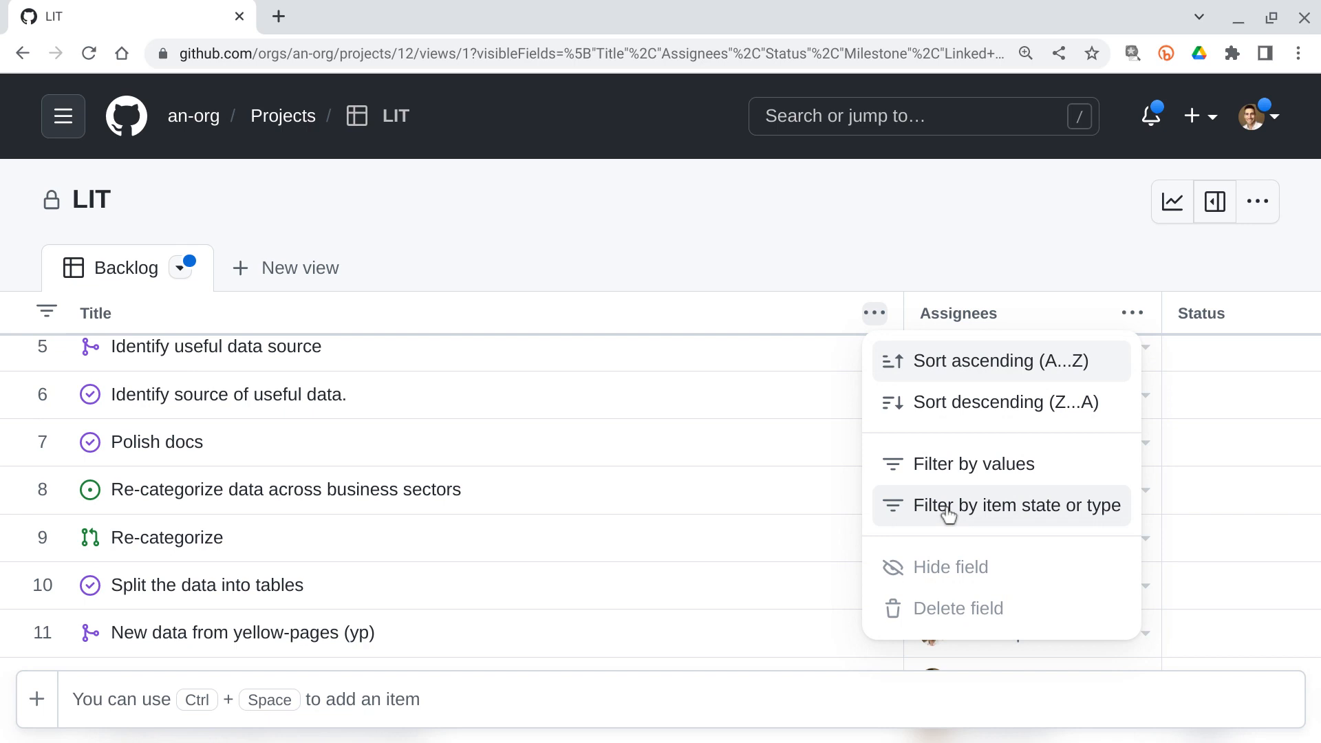
{"action": "left_click", "coordinate": [948, 509]}
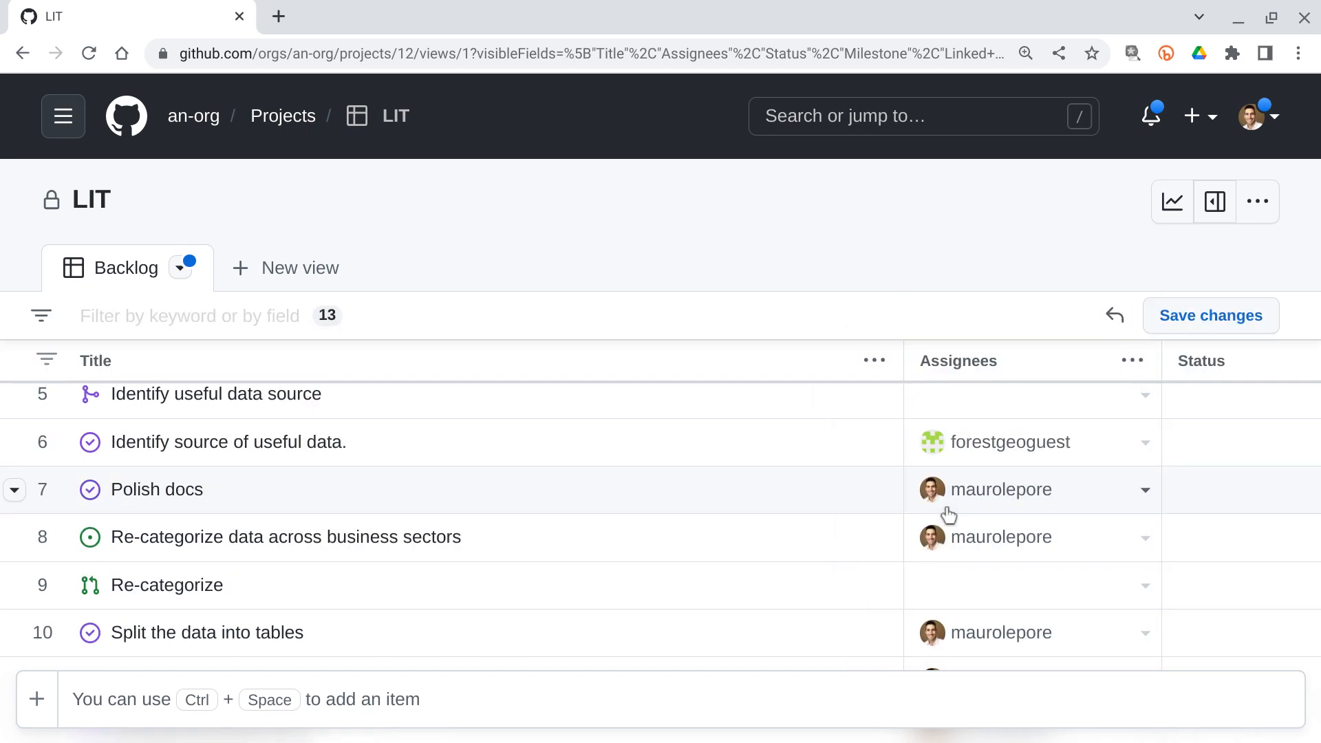
{"action": "type", "text": "is:"}
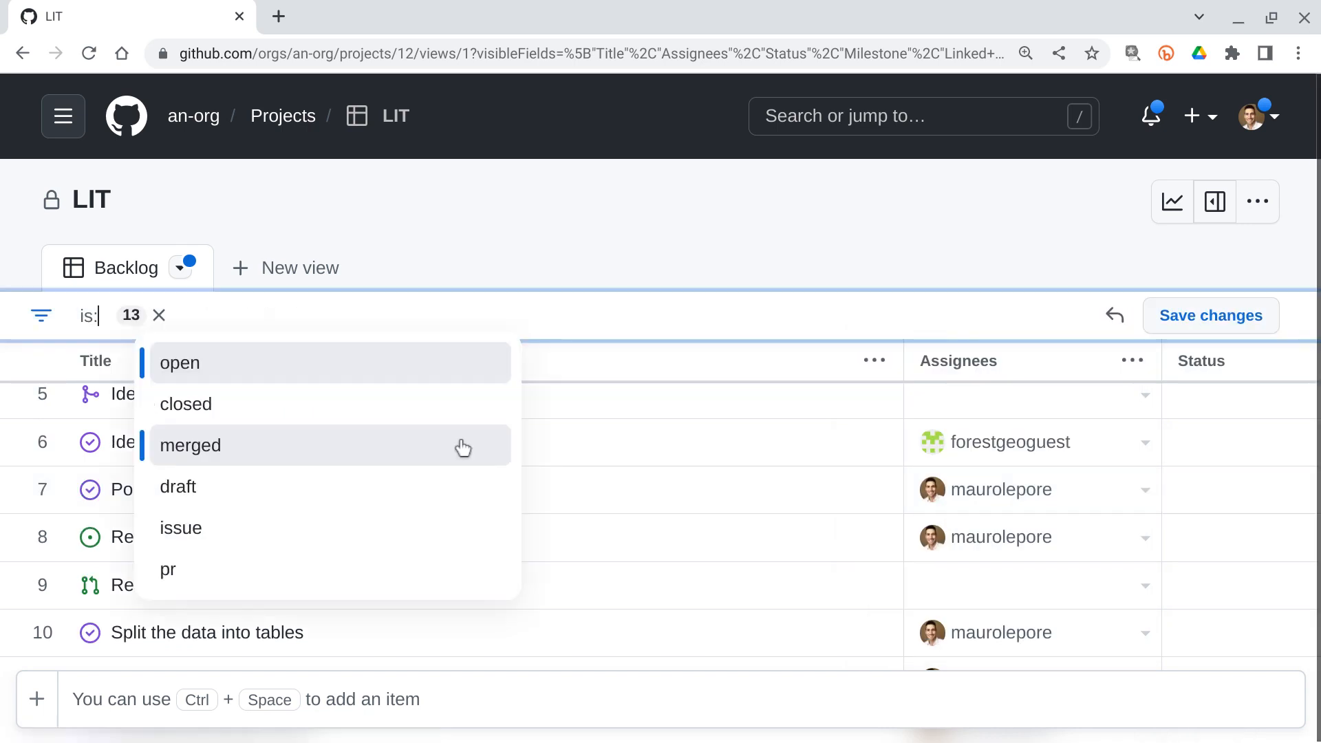
{"action": "left_click", "coordinate": [244, 376]}
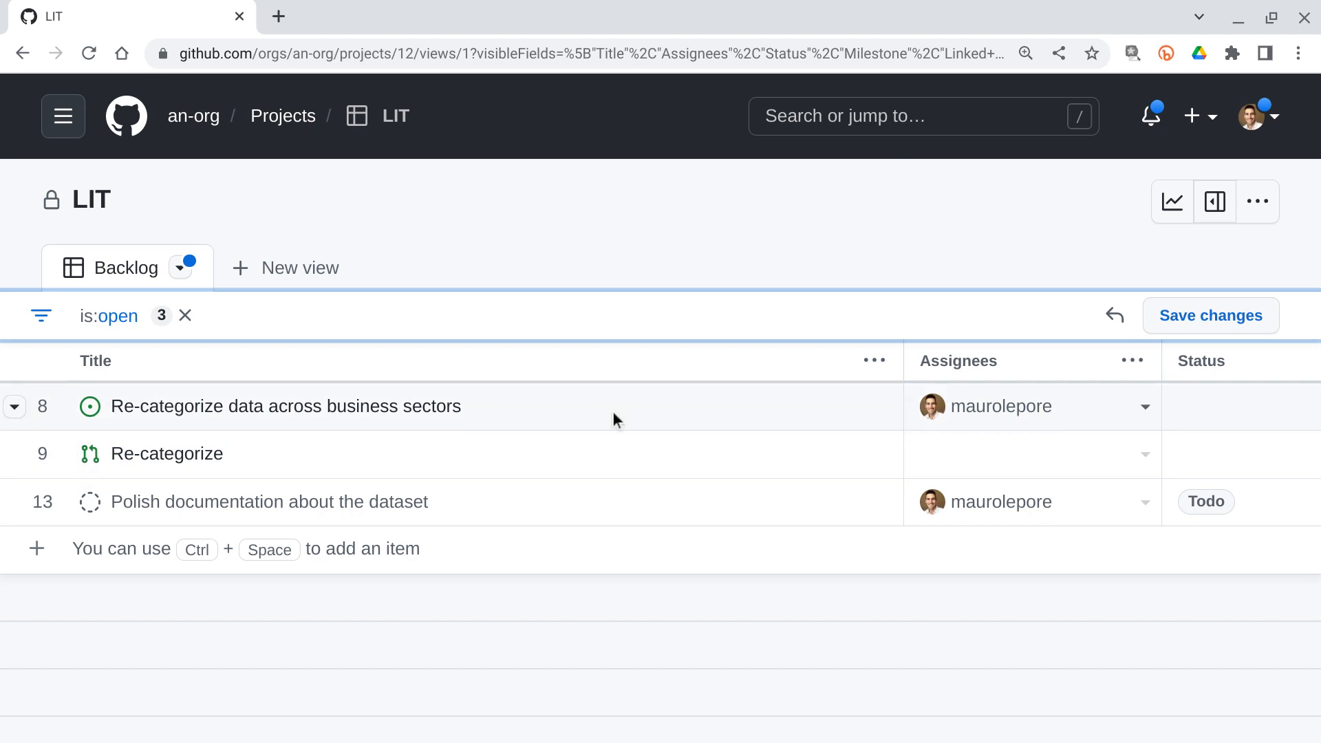
Extend the Backlog filter to is:open is:issue and check the Milestone and Linked pull requests columns
{"action": "key", "text": "shift+Left"}
{"action": "key", "text": "shift+Left"}
{"action": "key", "text": "shift+Left"}
{"action": "key", "text": "shift+Left"}
{"action": "key", "text": "shift+Left"}
{"action": "key", "text": "shift+Left"}
{"action": "key", "text": "shift+Left"}
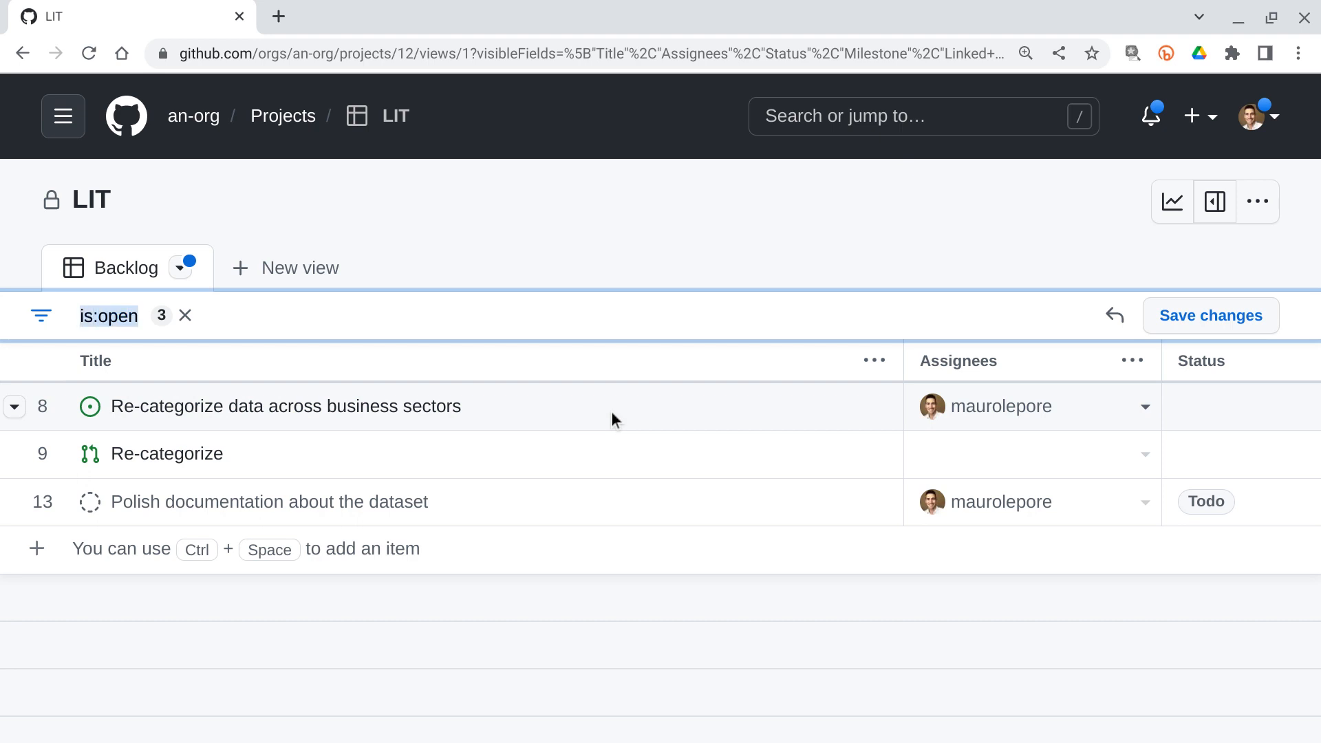
{"action": "key", "text": "Right"}
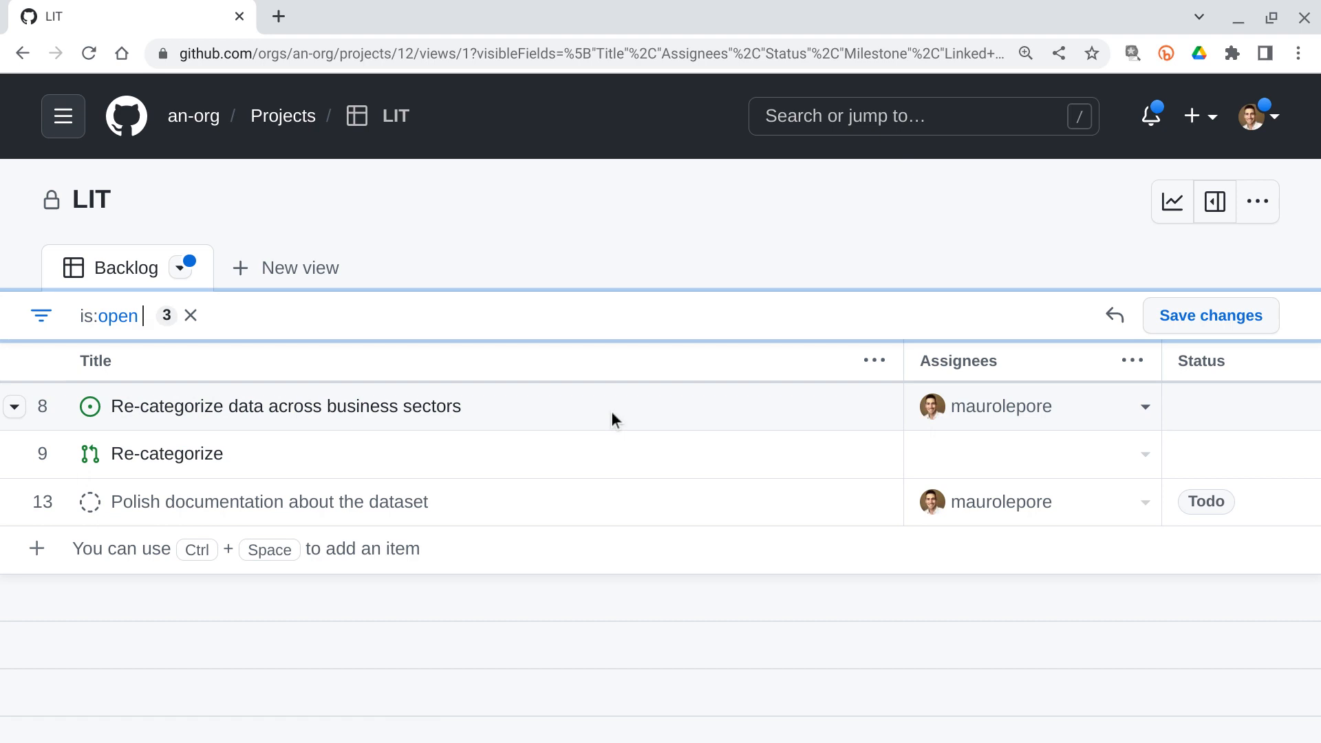
{"action": "type", "text": "is:"}
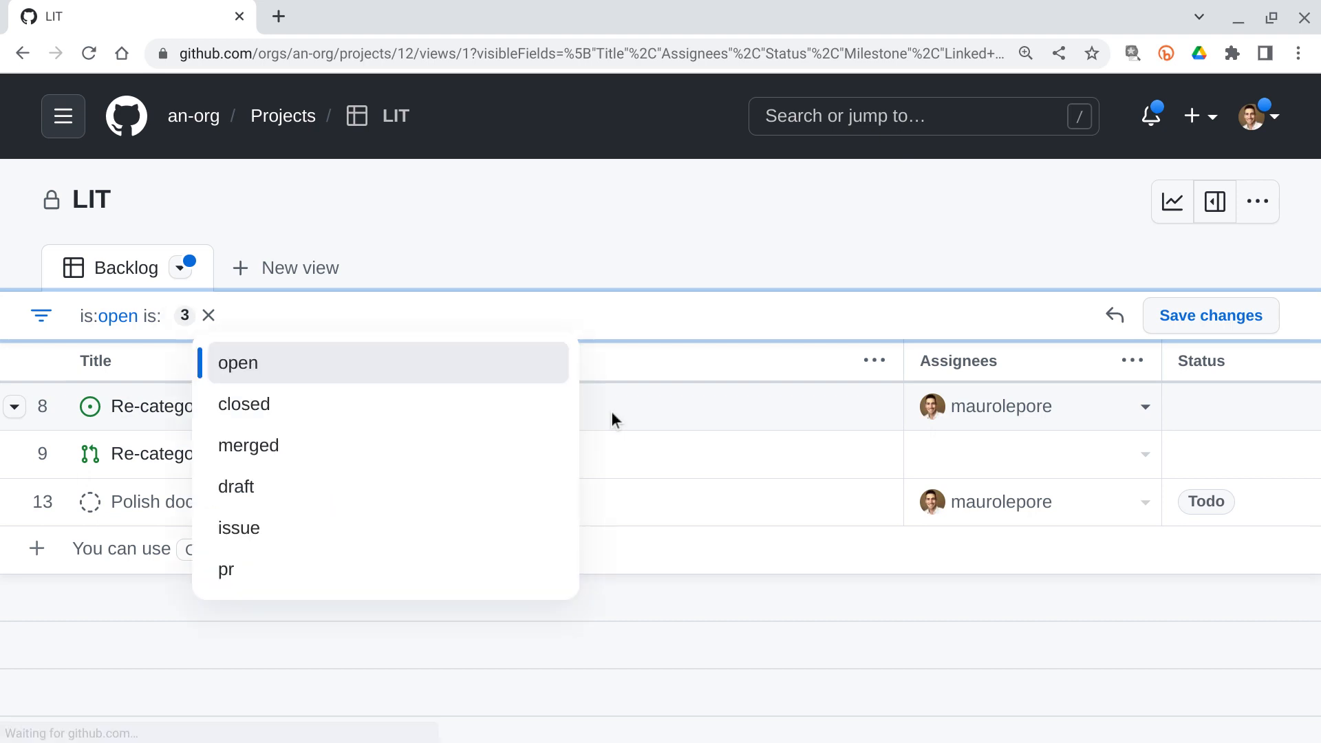
{"action": "key", "text": "Down"}
{"action": "key", "text": "Down"}
{"action": "key", "text": "Down"}
{"action": "key", "text": "Down"}
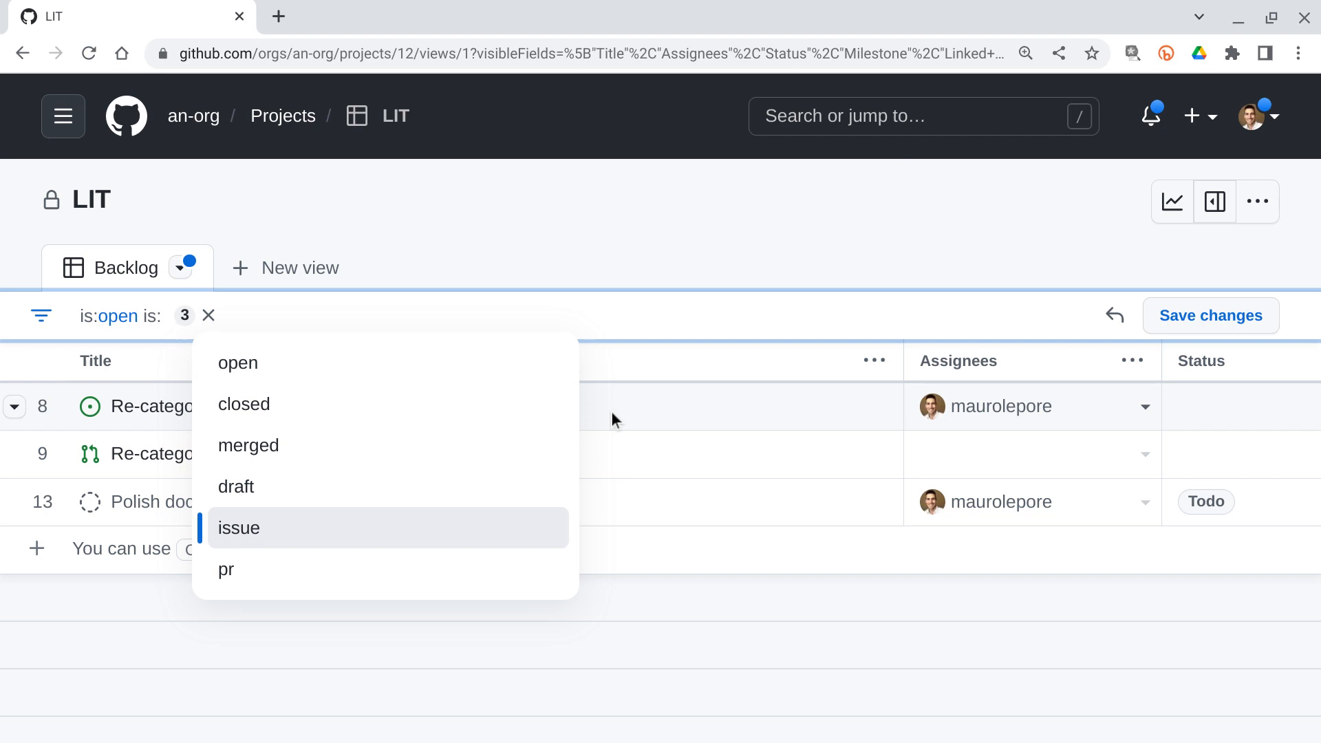
{"action": "key", "text": "Return"}
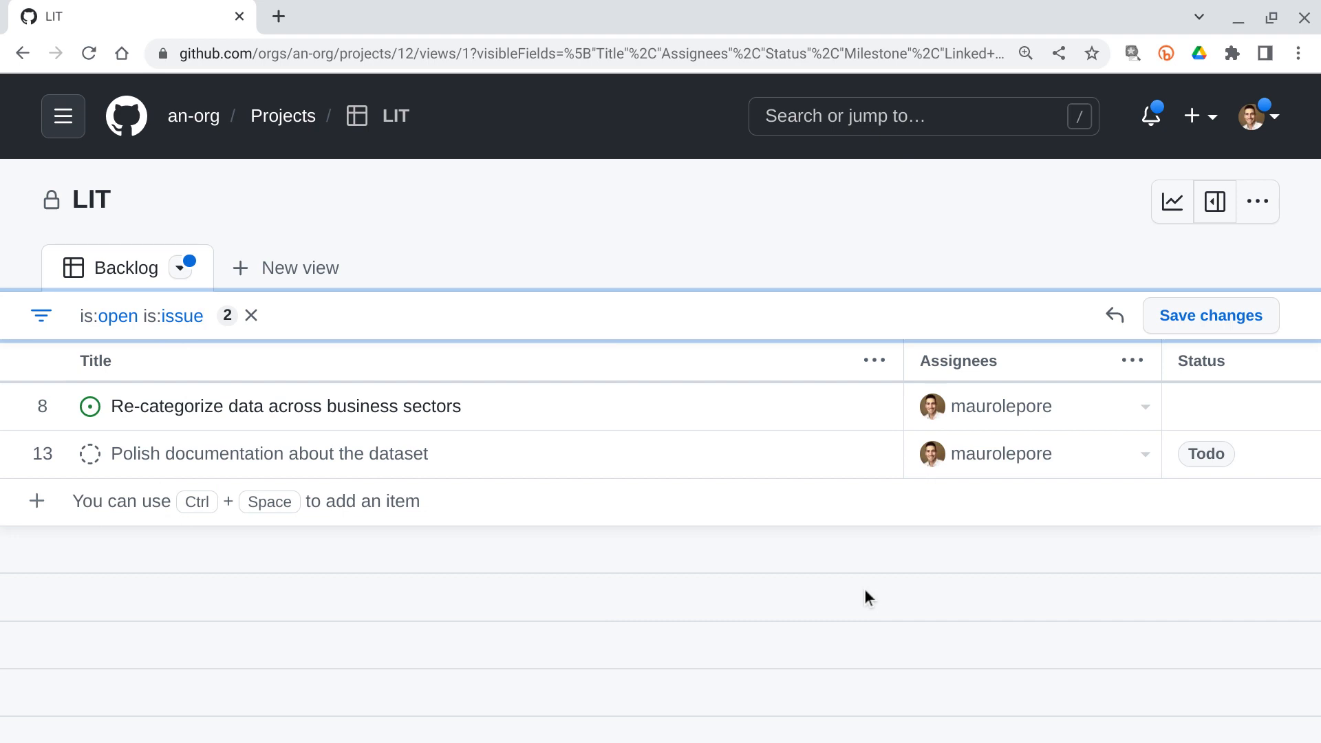
{"action": "scroll", "coordinate": [864, 590], "scroll_direction": "right", "scroll_amount": 7}
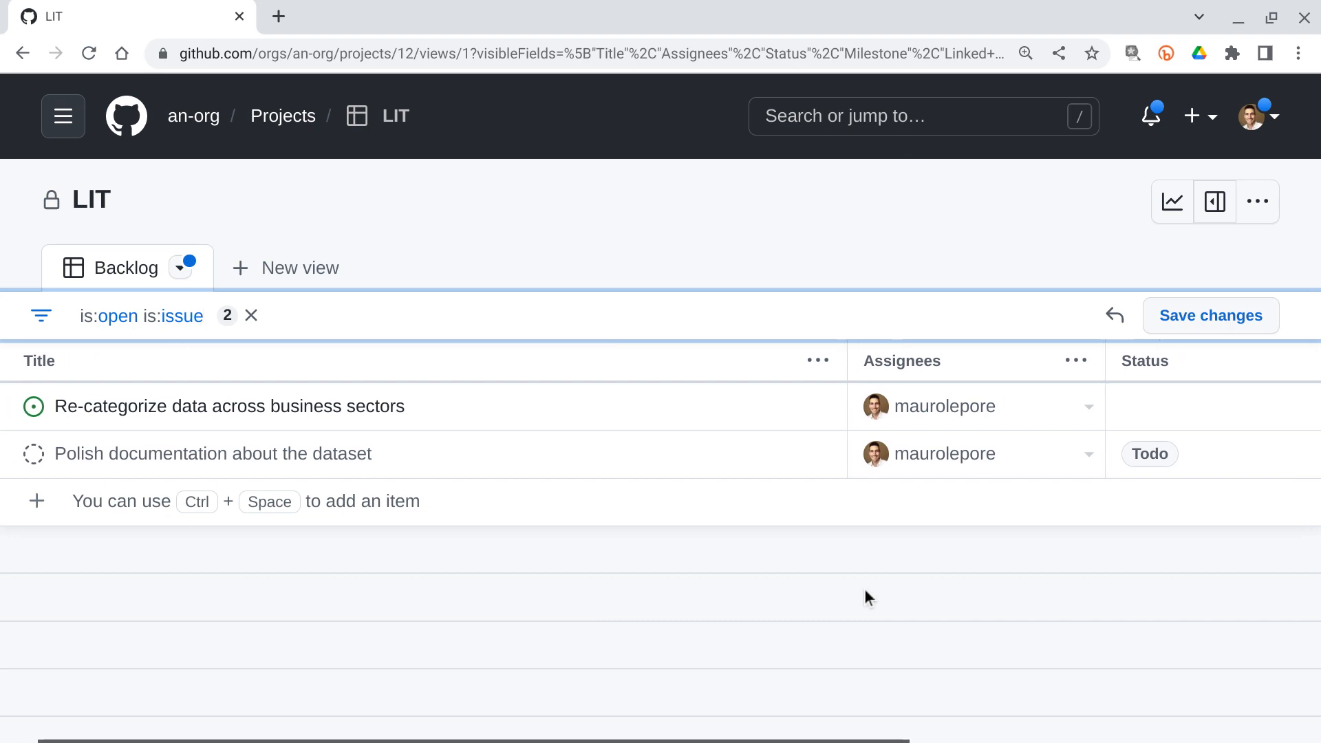
{"action": "scroll", "coordinate": [864, 591], "scroll_direction": "right", "scroll_amount": 3}
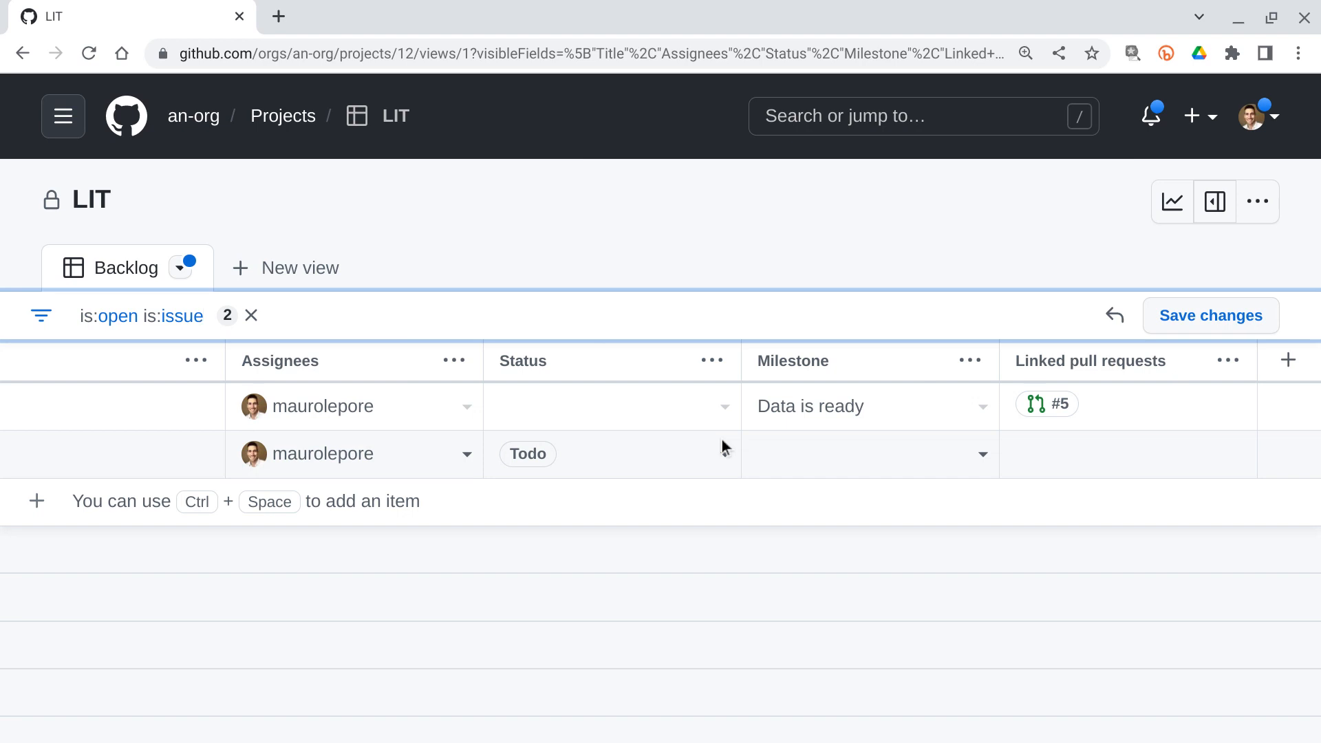
Switch to the README and highlight "is:open is:issue", then the tasks from "Add missing milestone metadata" to "Add missing iteration metadata"
{"action": "key", "text": "alt+Tab"}
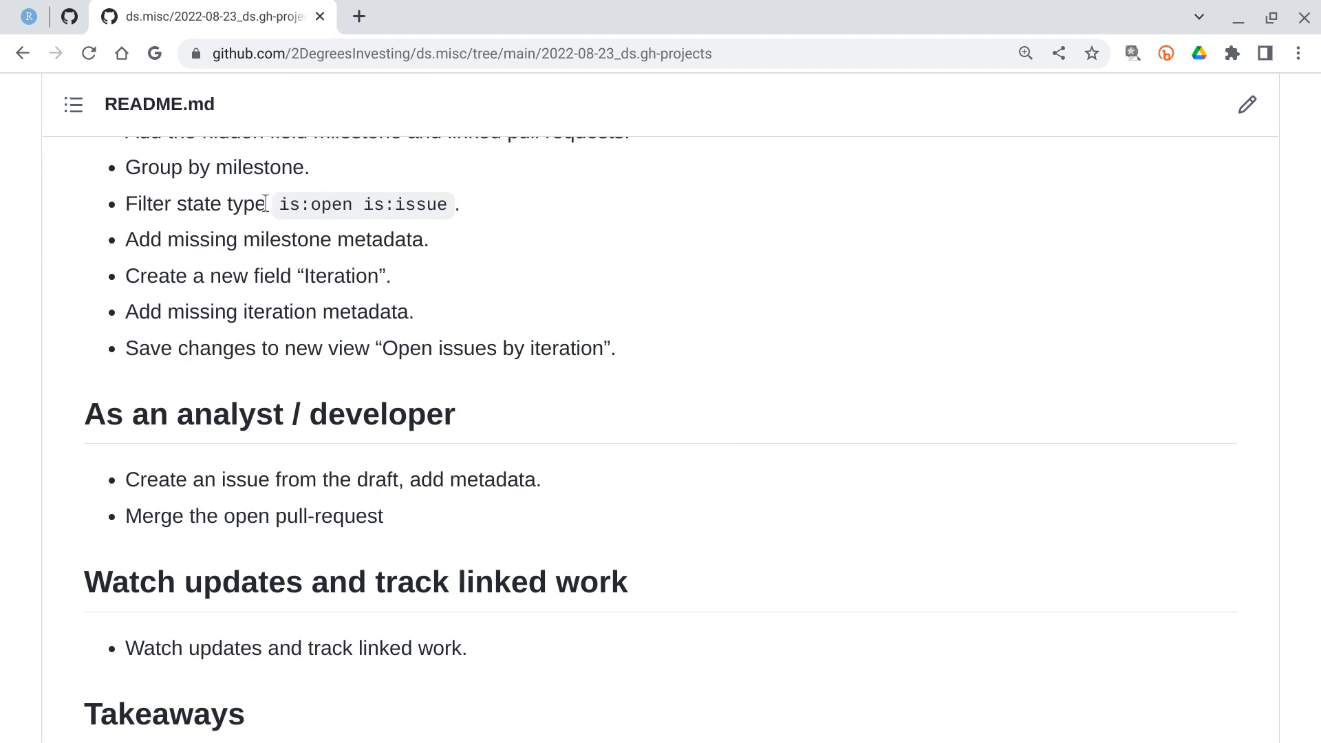
{"action": "left_click_drag", "start_coordinate": [269, 204], "coordinate": [484, 223]}
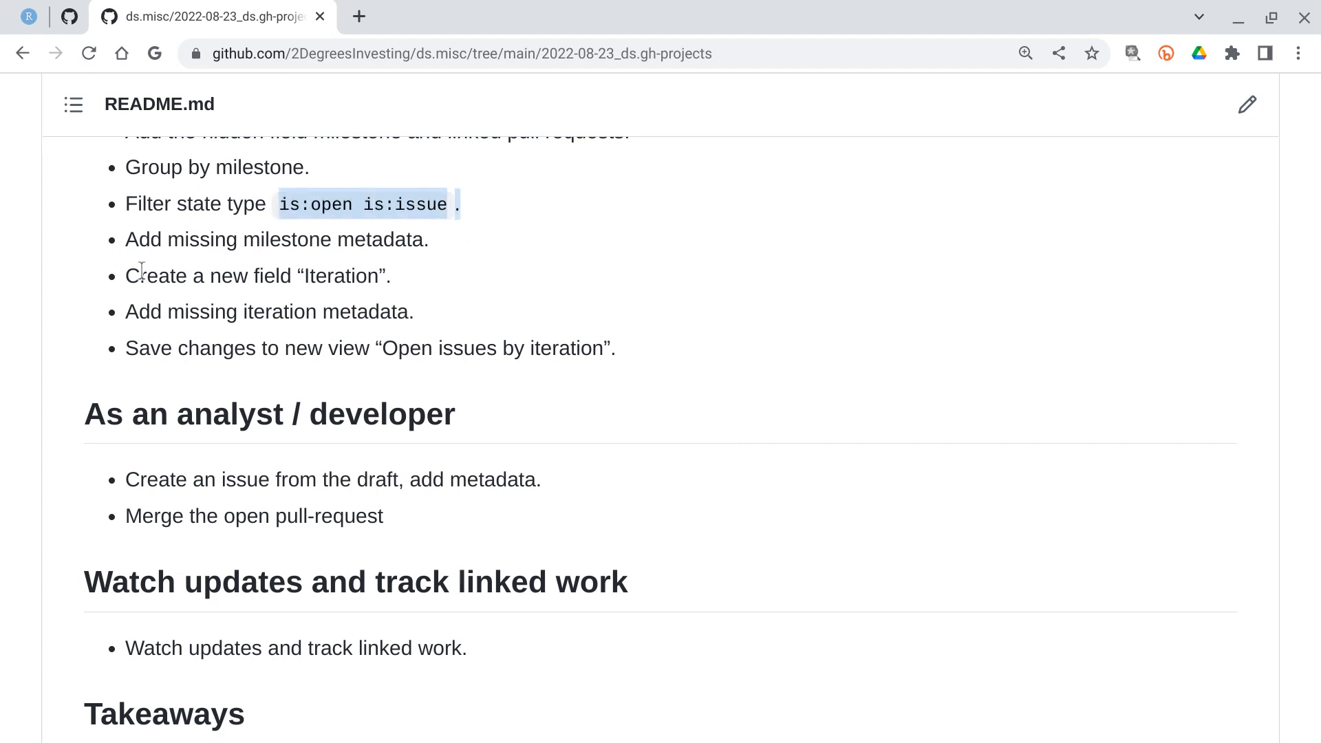
{"action": "left_click_drag", "start_coordinate": [125, 239], "coordinate": [422, 275]}
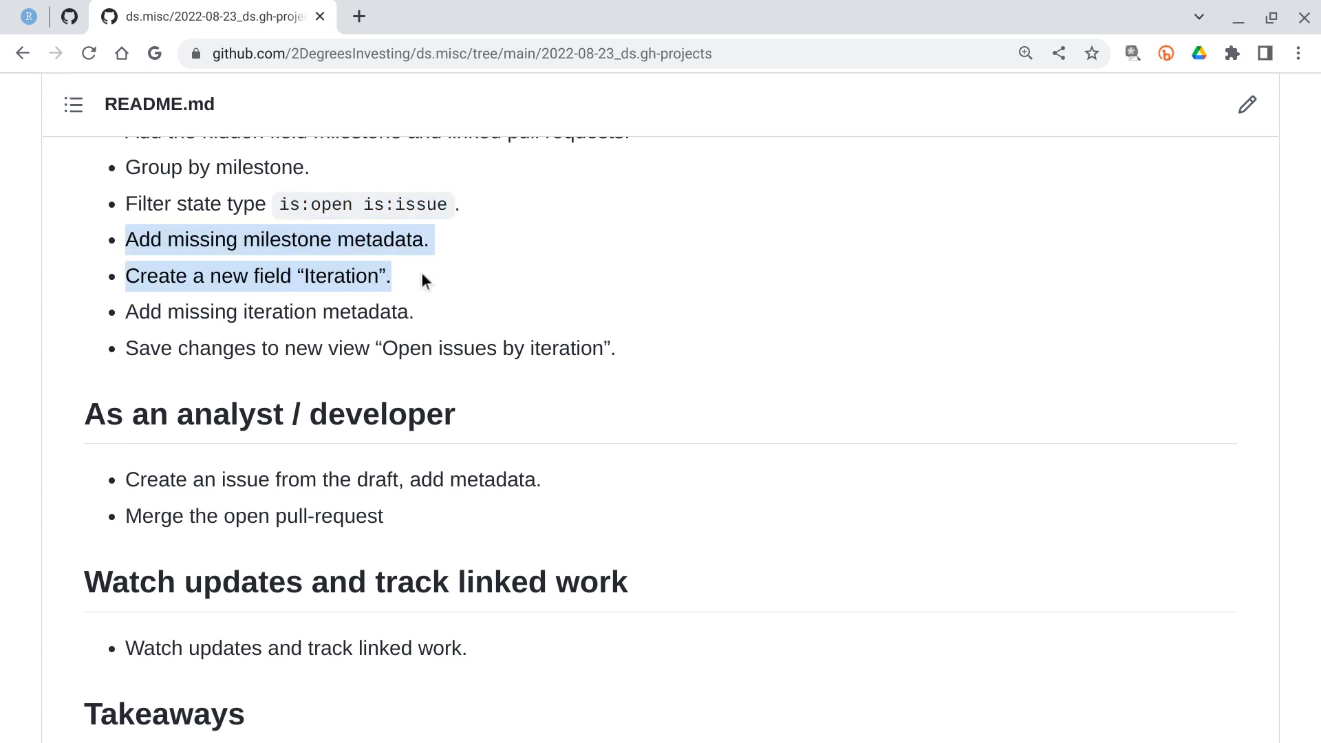
{"action": "left_click_drag", "start_coordinate": [420, 271], "coordinate": [435, 249]}
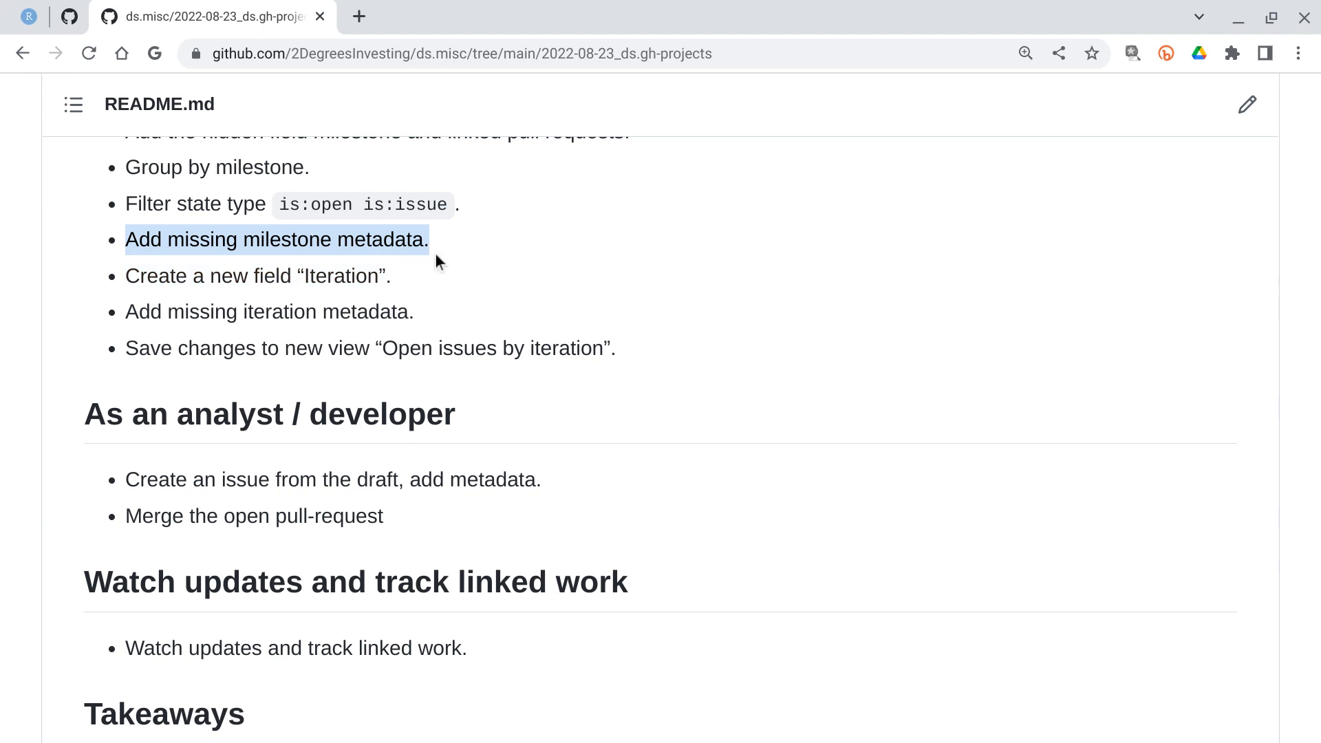
{"action": "left_click_drag", "start_coordinate": [435, 255], "coordinate": [427, 300]}
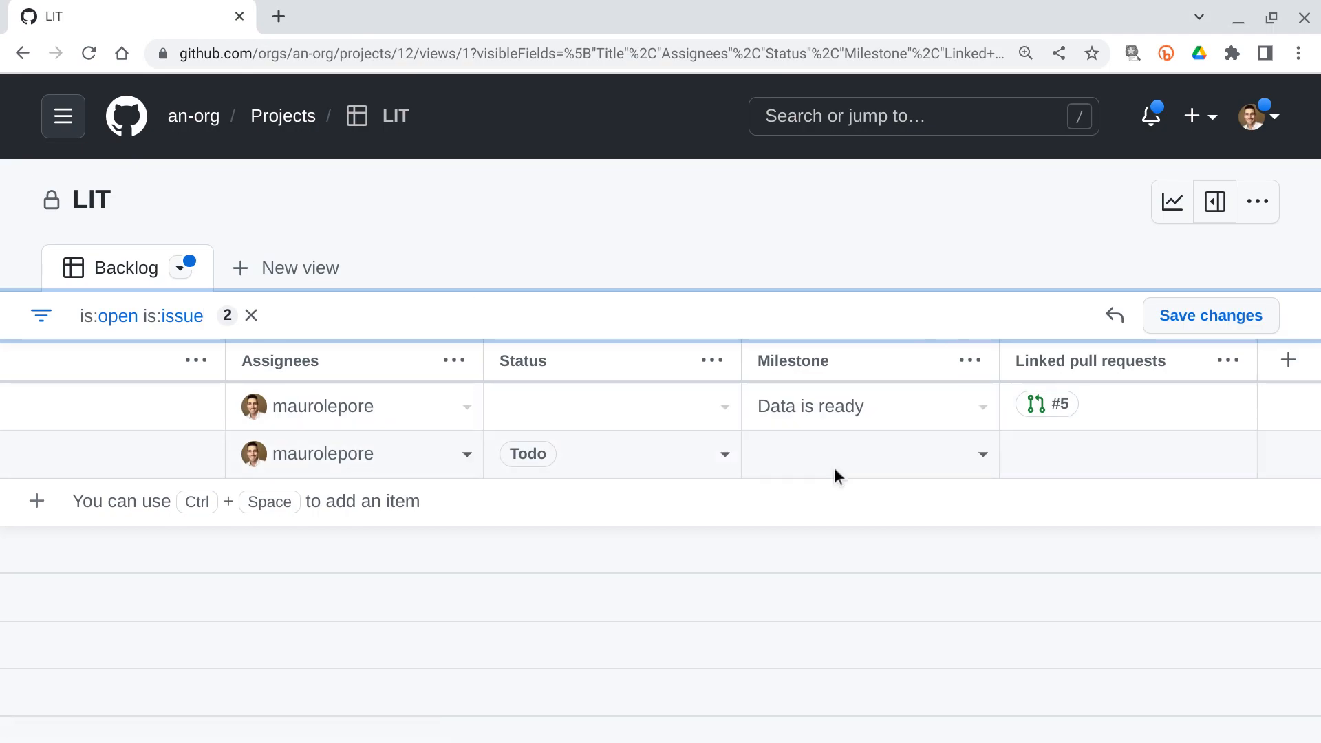
Return to the project and open the Milestone cell of the "Polish documentation about the dataset" draft to check its options
{"action": "scroll", "coordinate": [641, 456], "scroll_direction": "left", "scroll_amount": 8}
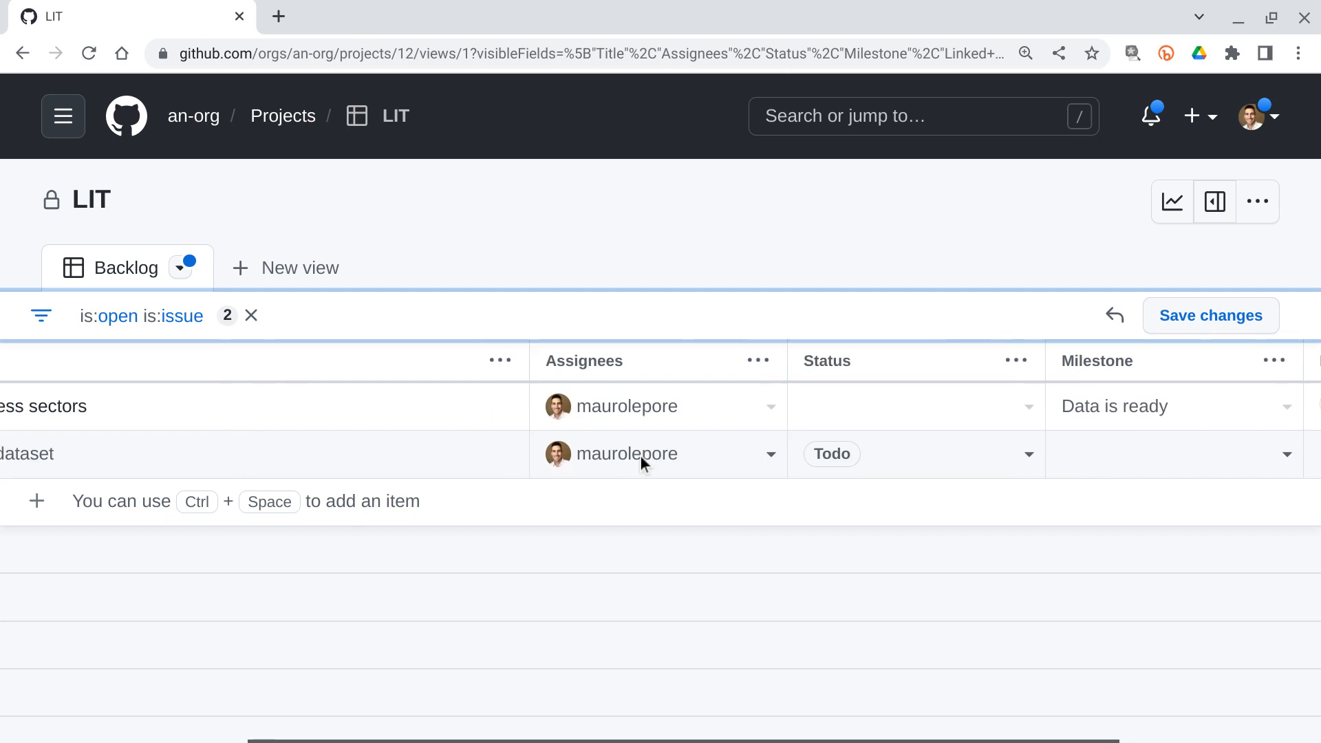
{"action": "scroll", "coordinate": [640, 456], "scroll_direction": "right", "scroll_amount": 8}
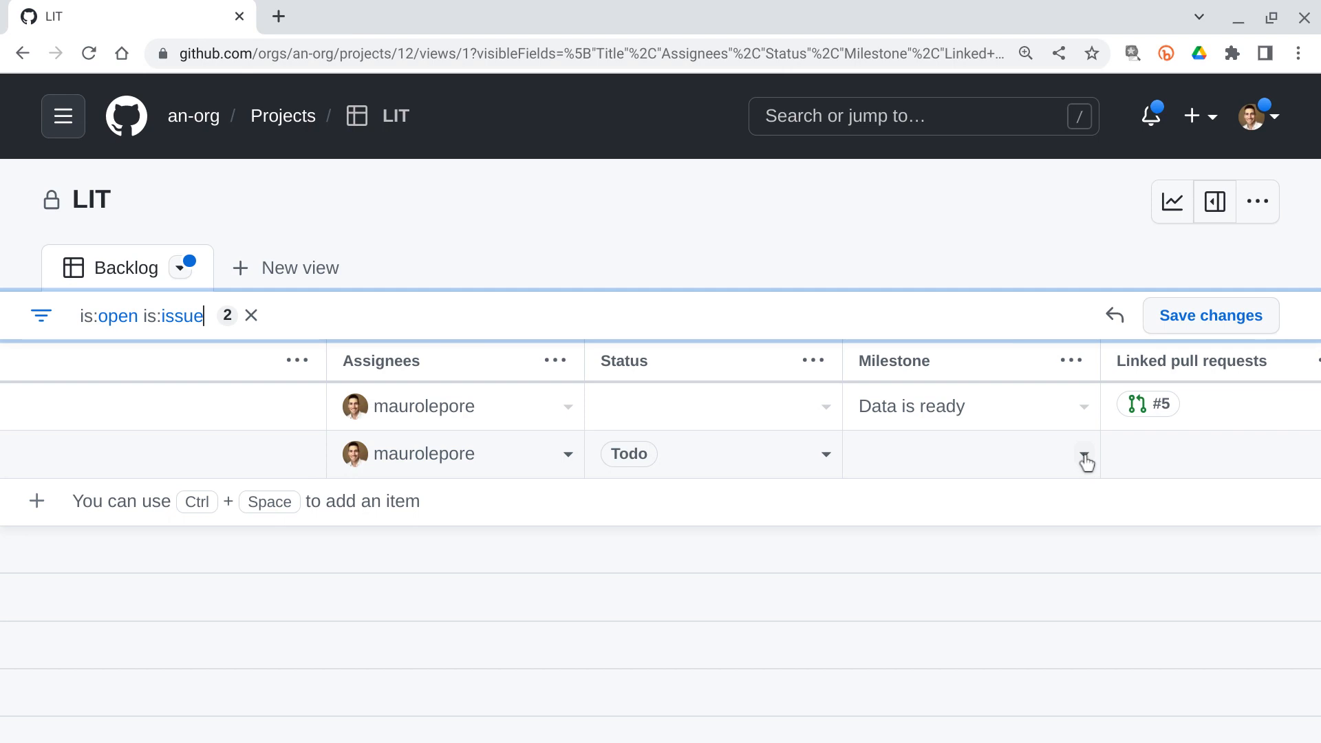
{"action": "scroll", "coordinate": [514, 453], "scroll_direction": "left", "scroll_amount": 8}
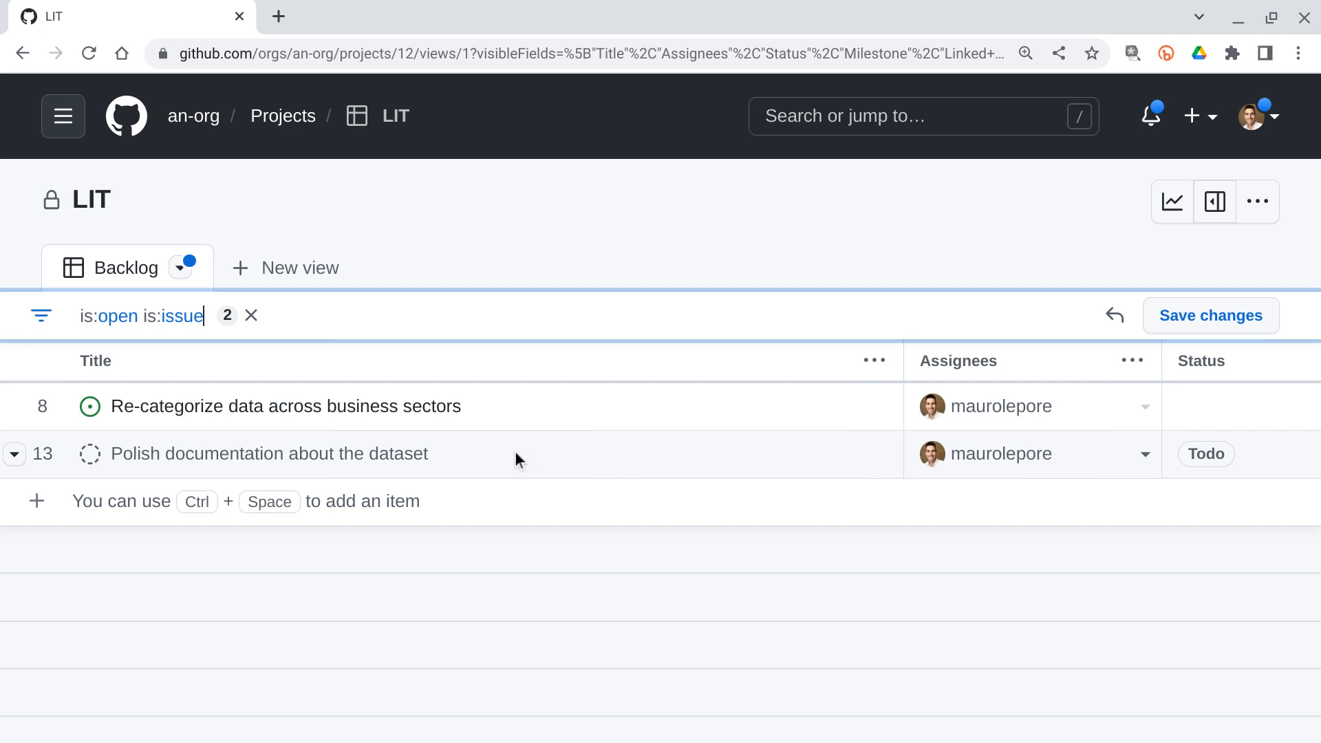
{"action": "scroll", "coordinate": [514, 453], "scroll_direction": "right", "scroll_amount": 8}
{"action": "scroll", "coordinate": [515, 453], "scroll_direction": "right", "scroll_amount": 1}
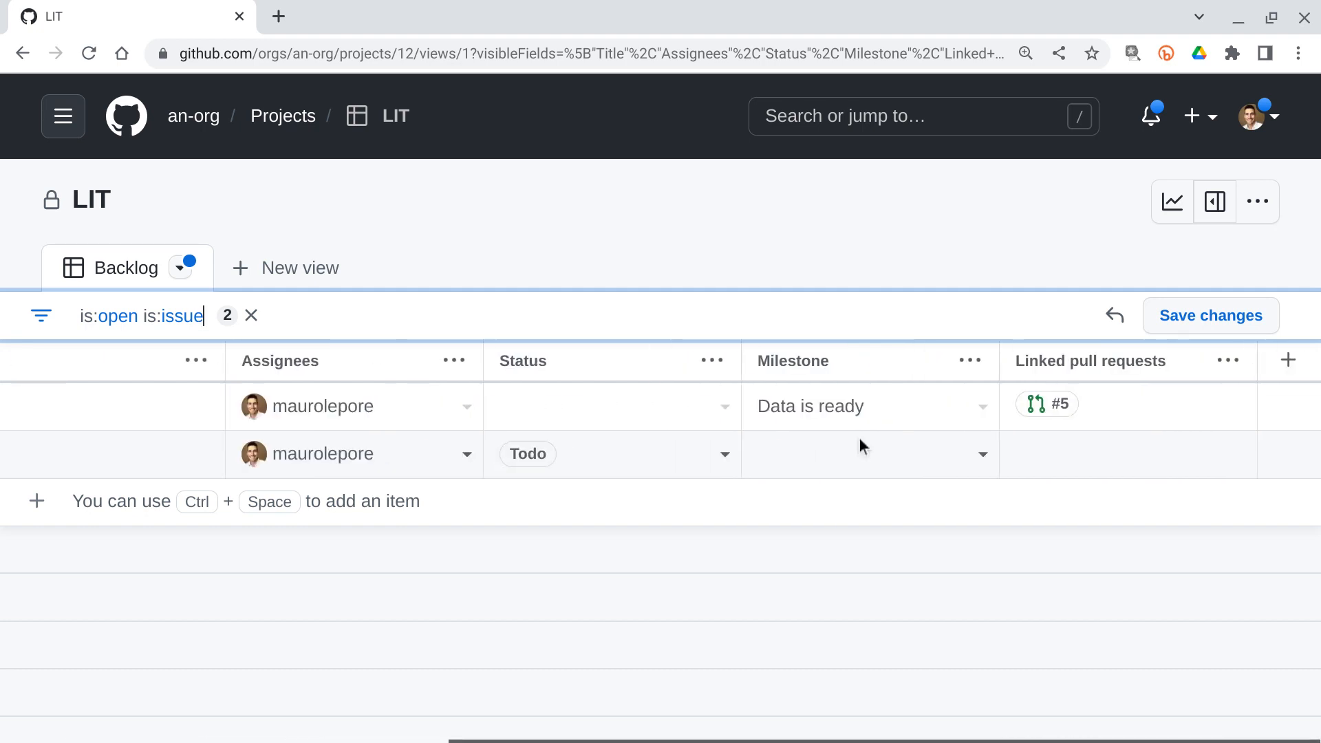
{"action": "left_click", "coordinate": [984, 455]}
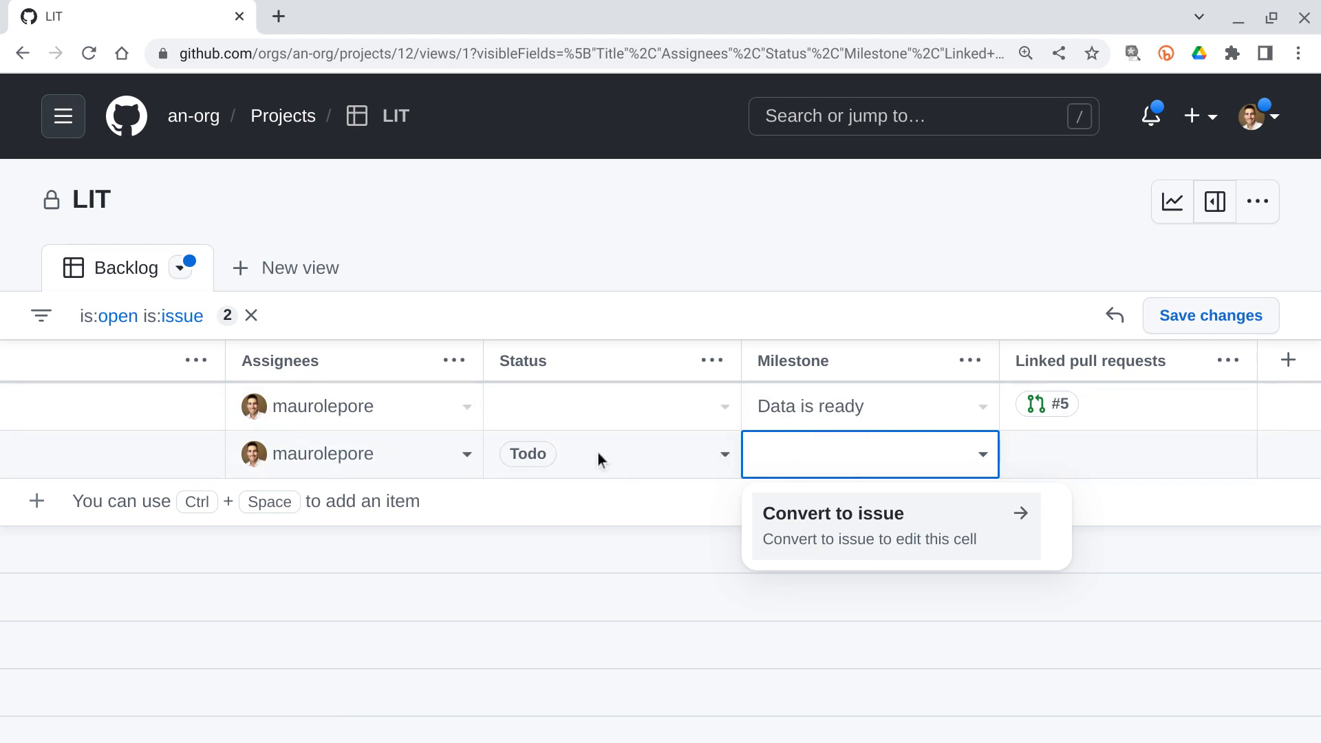
Set the status of the "Re-categorize data across business sectors" issue to In Progress
{"action": "scroll", "coordinate": [597, 453], "scroll_direction": "left", "scroll_amount": 3}
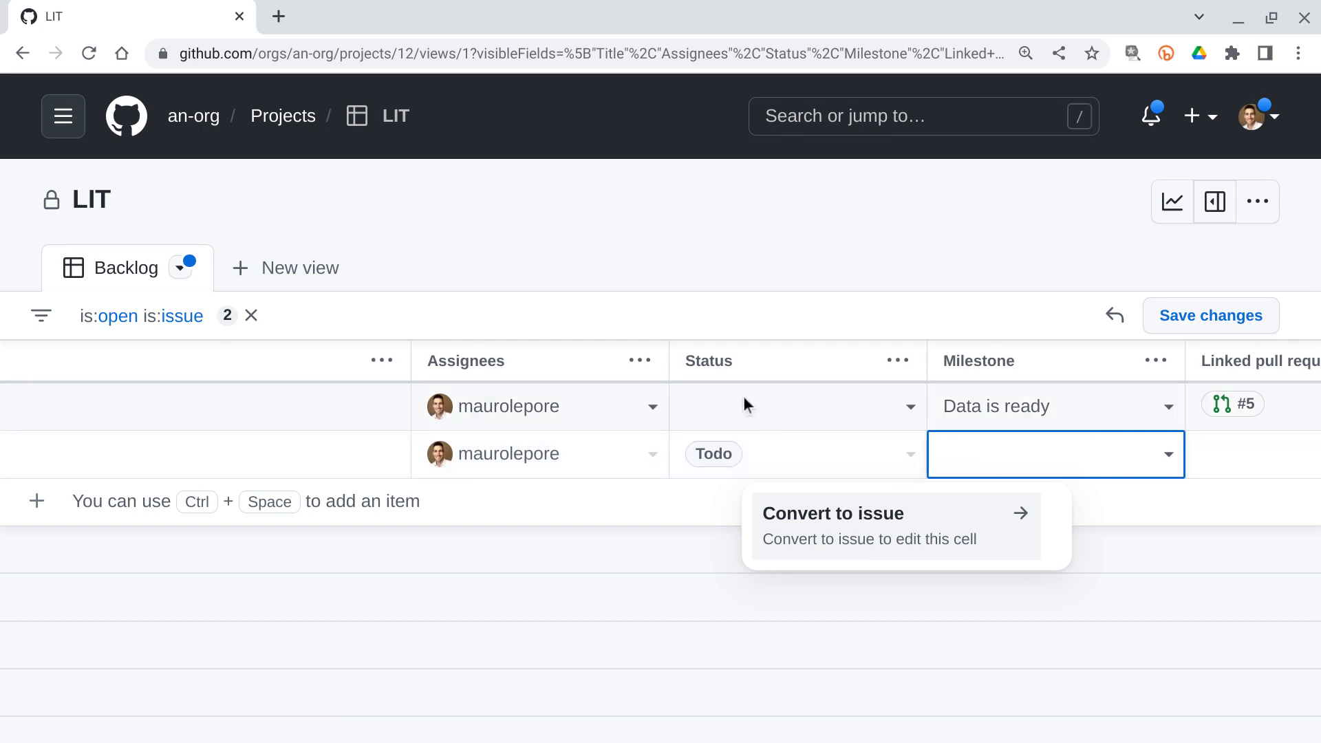
{"action": "left_click", "coordinate": [911, 409]}
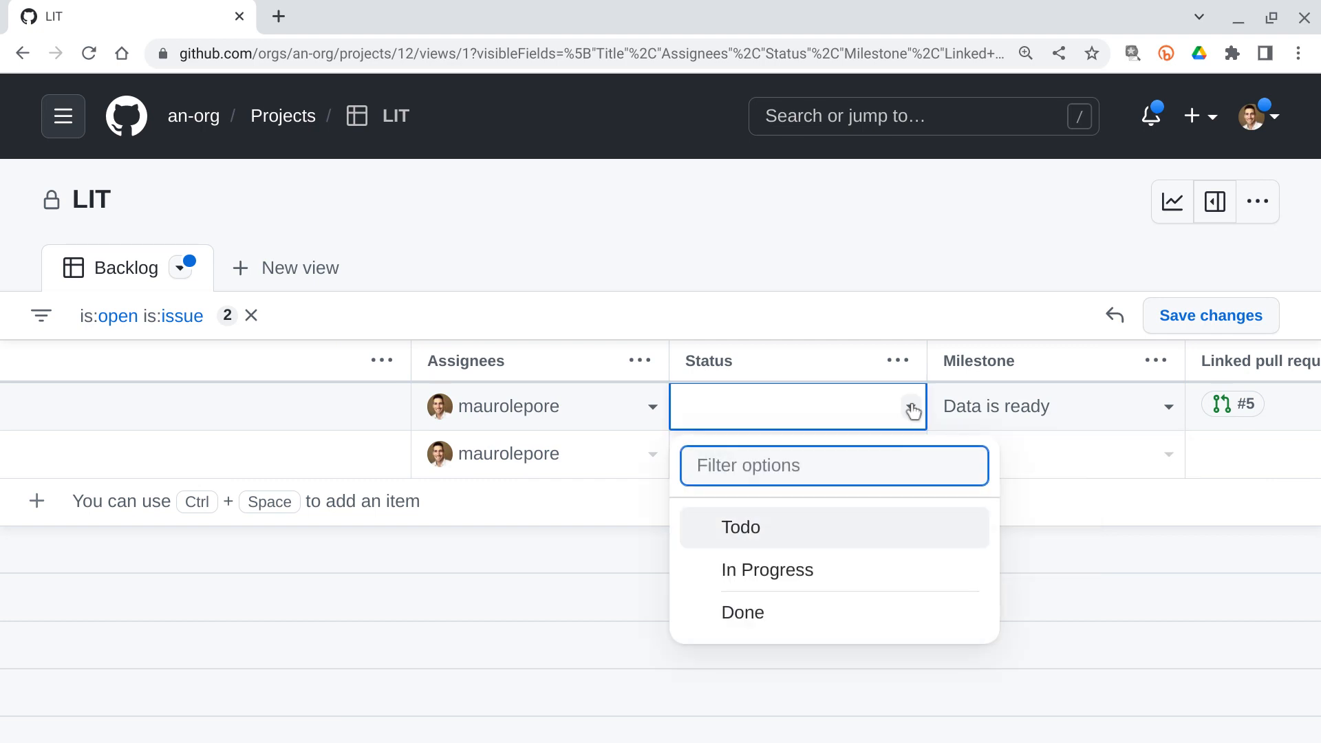
{"action": "mouse_move", "coordinate": [1250, 417]}
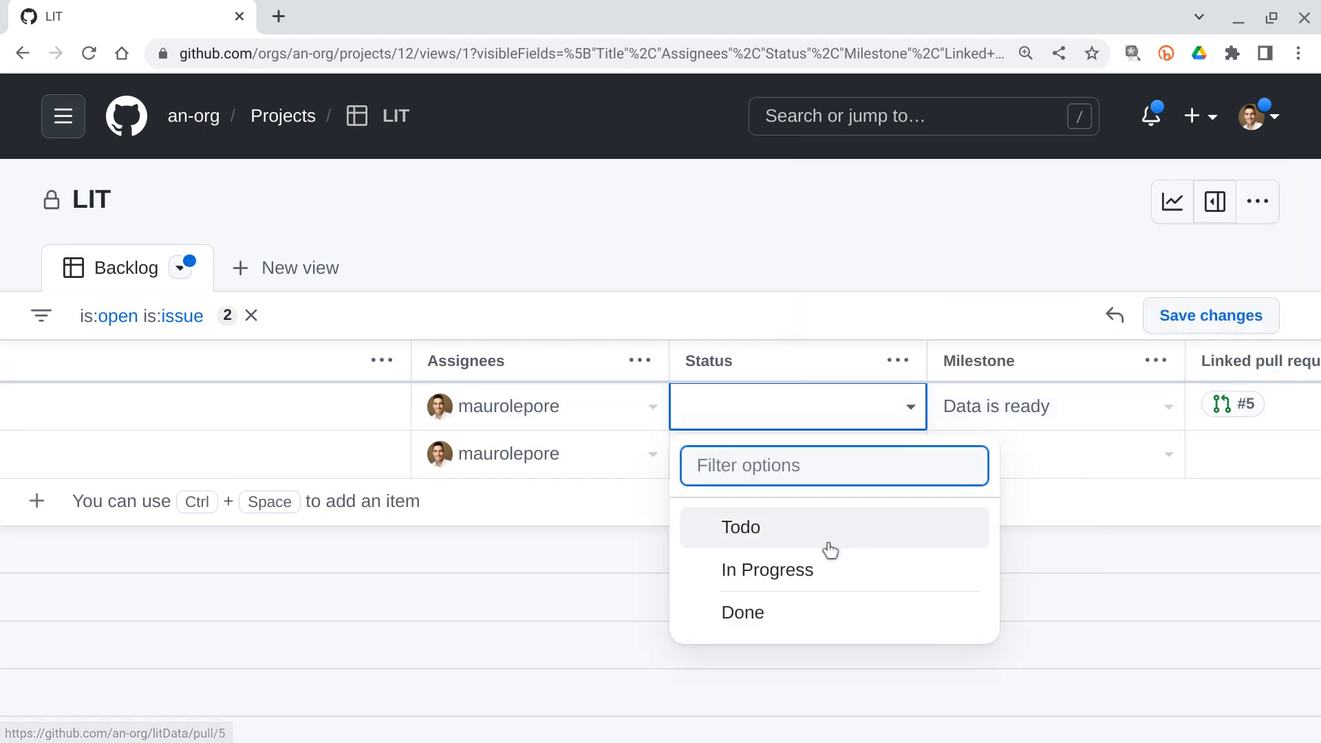
{"action": "left_click", "coordinate": [812, 570]}
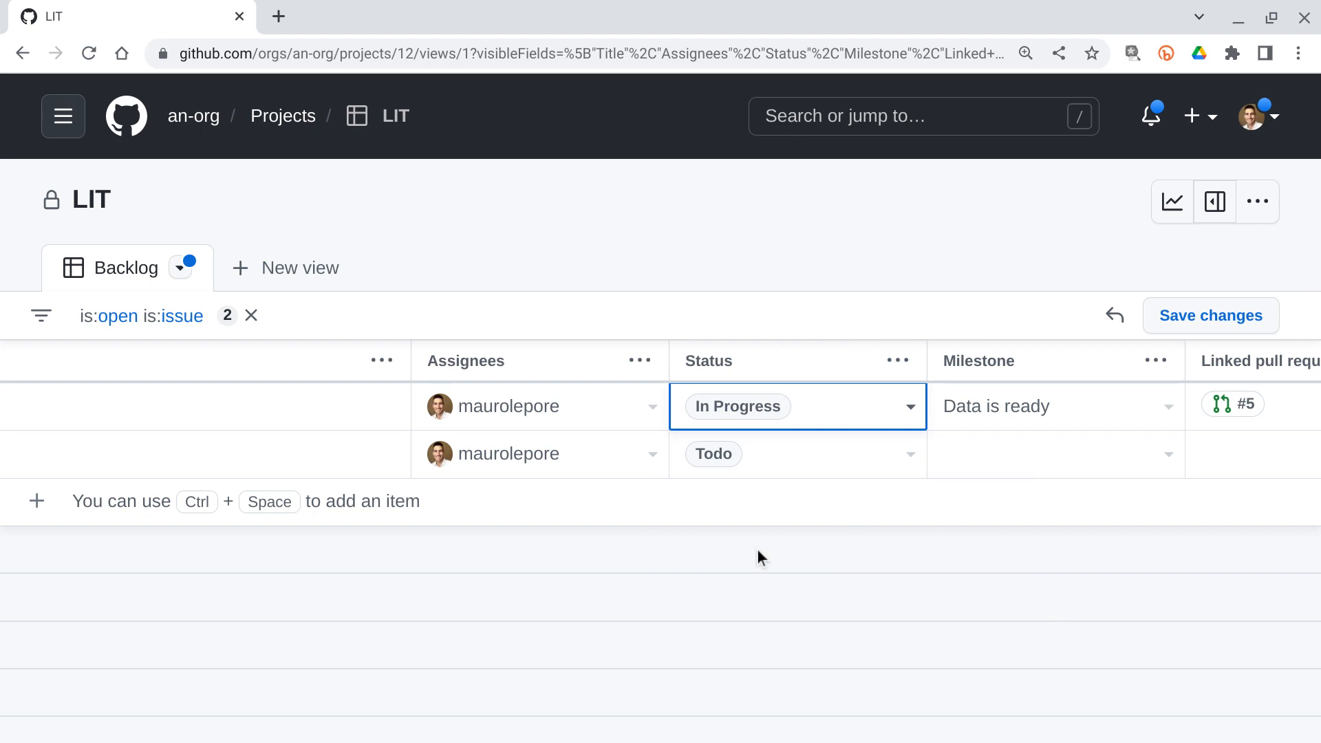
{"action": "scroll", "coordinate": [758, 550], "scroll_direction": "left", "scroll_amount": 5}
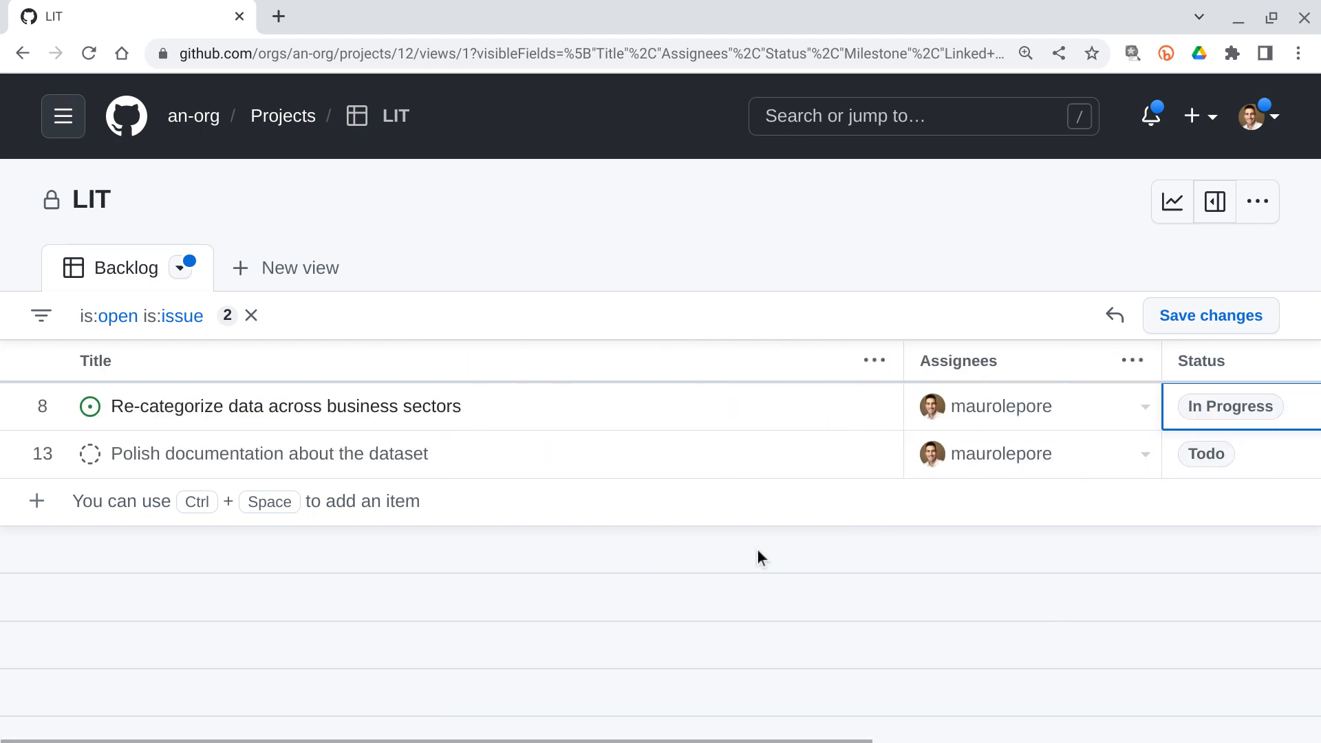
Check the README for the task of creating a new "Iteration" field and return to the project
{"action": "key", "text": "alt+Tab"}
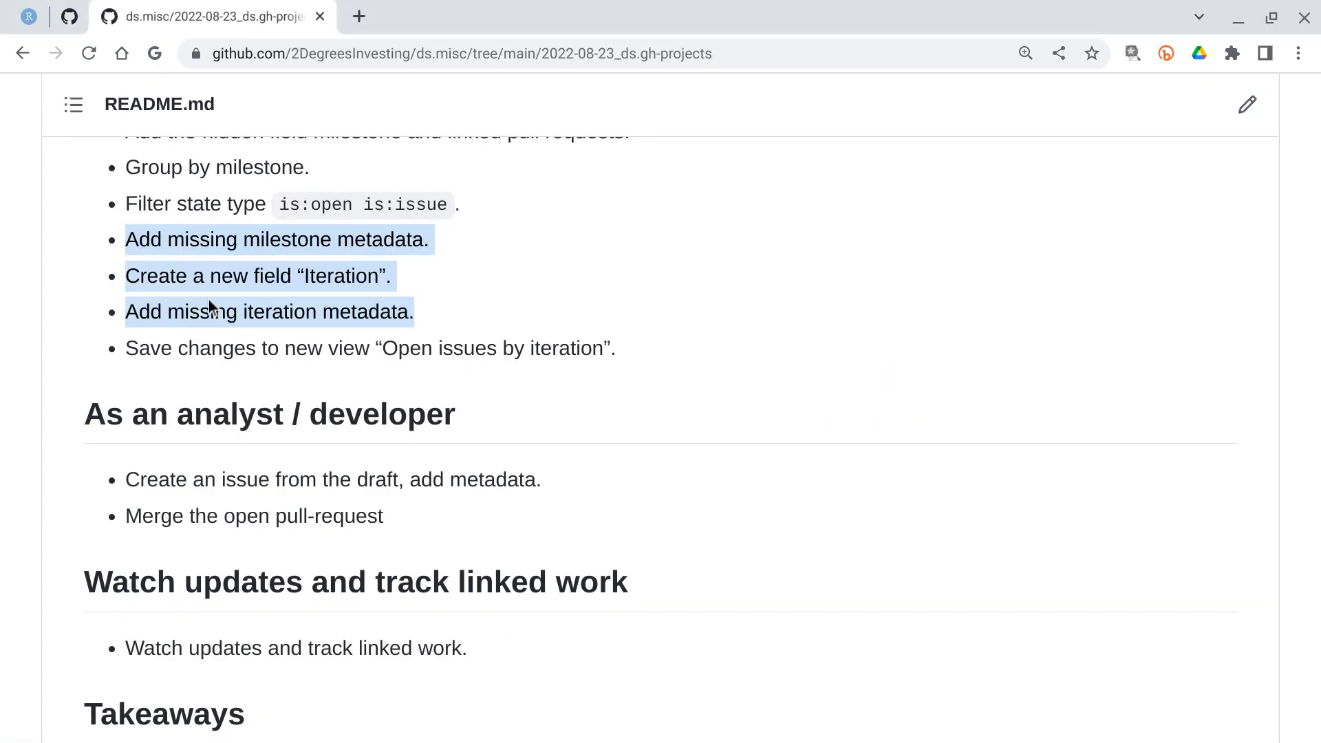
{"action": "left_click", "coordinate": [208, 313]}
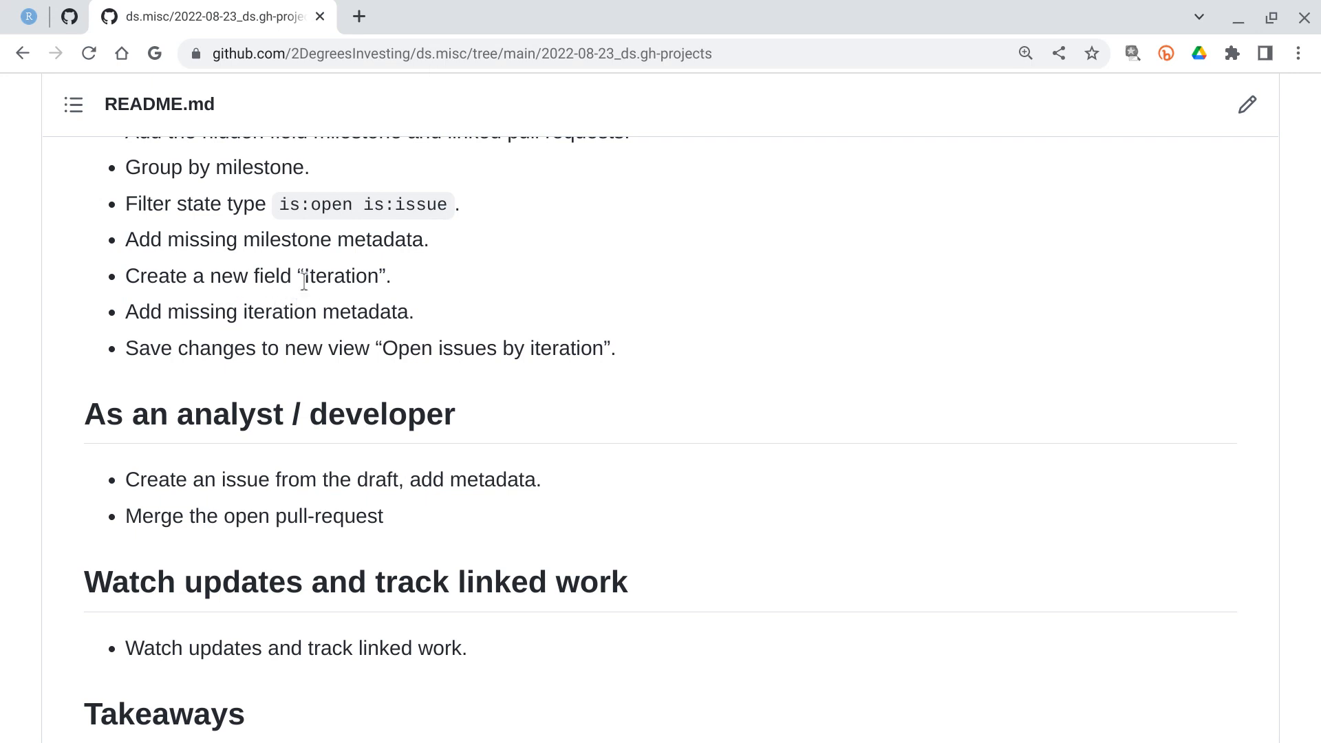
{"action": "key", "text": "alt+Tab"}
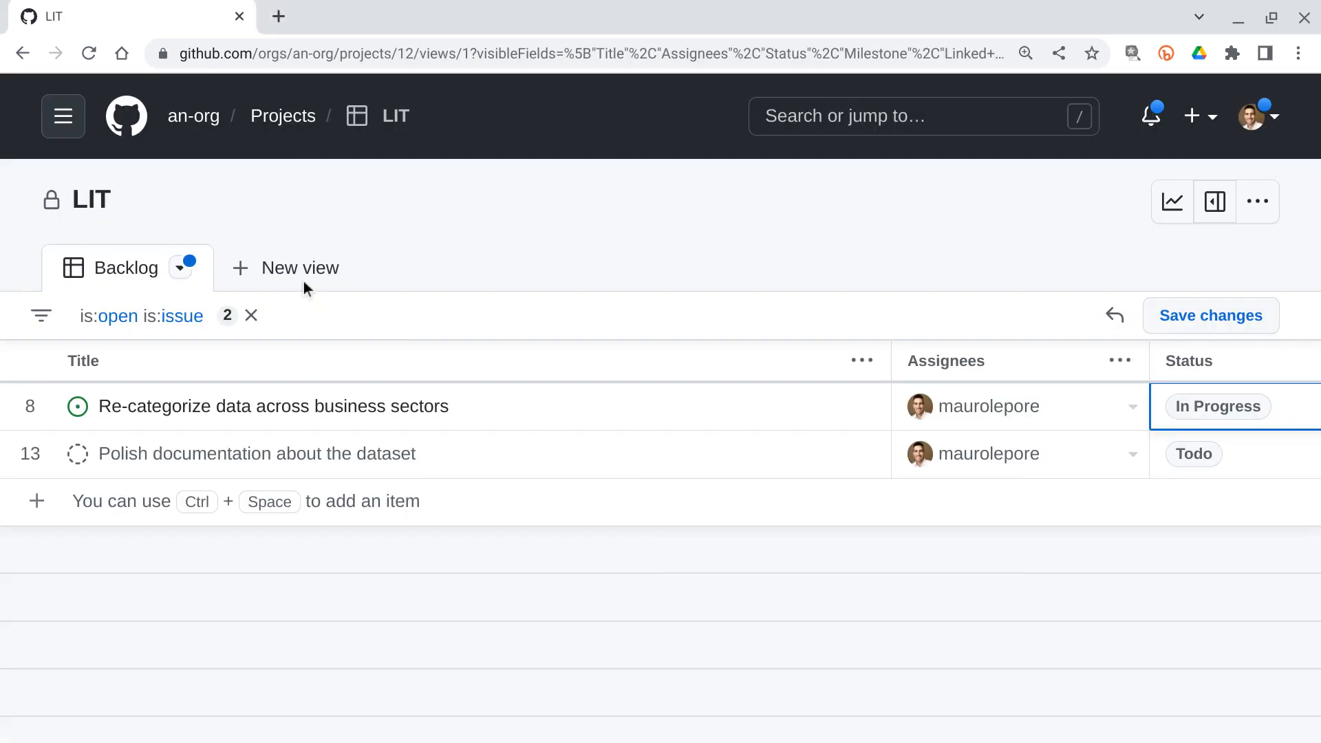
Create a new field named Iteration of type Iteration, starting on Aug 23 with a duration of 2 weeks
{"action": "scroll", "coordinate": [960, 440], "scroll_direction": "right", "scroll_amount": 5}
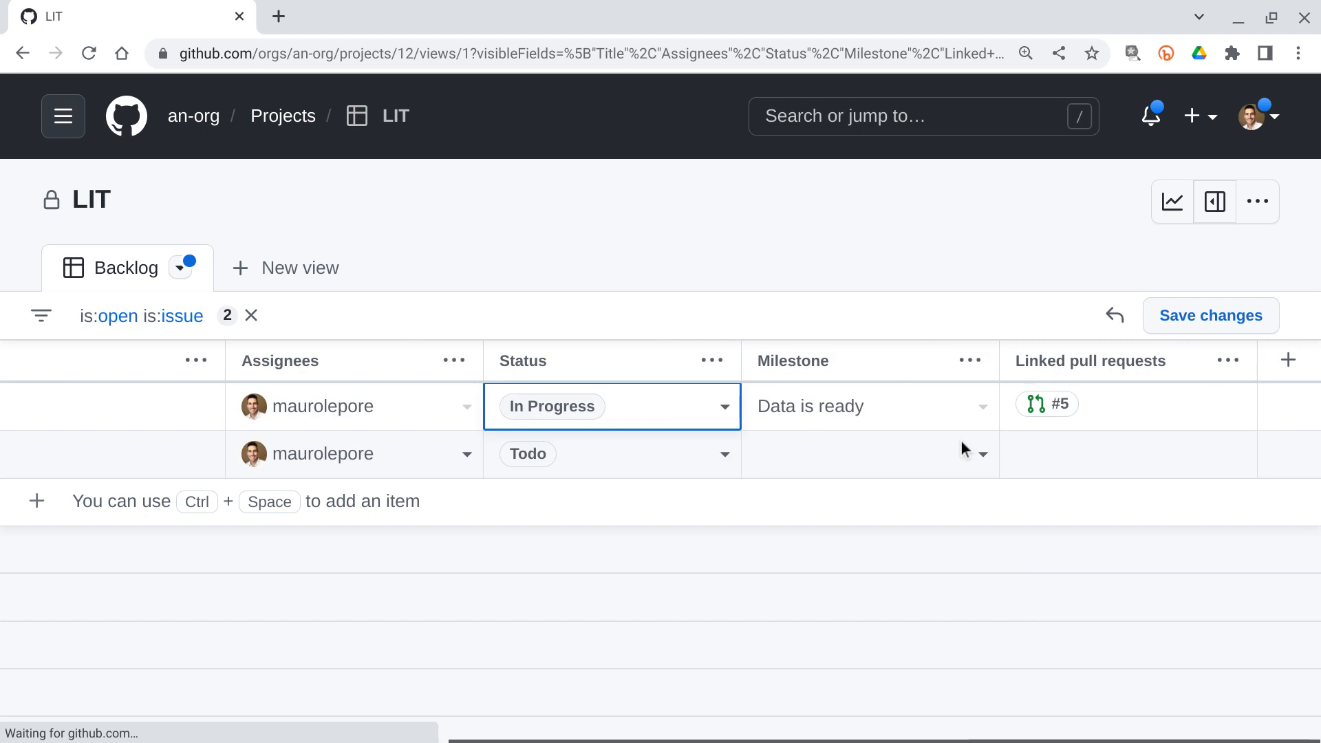
{"action": "left_click", "coordinate": [1287, 361]}
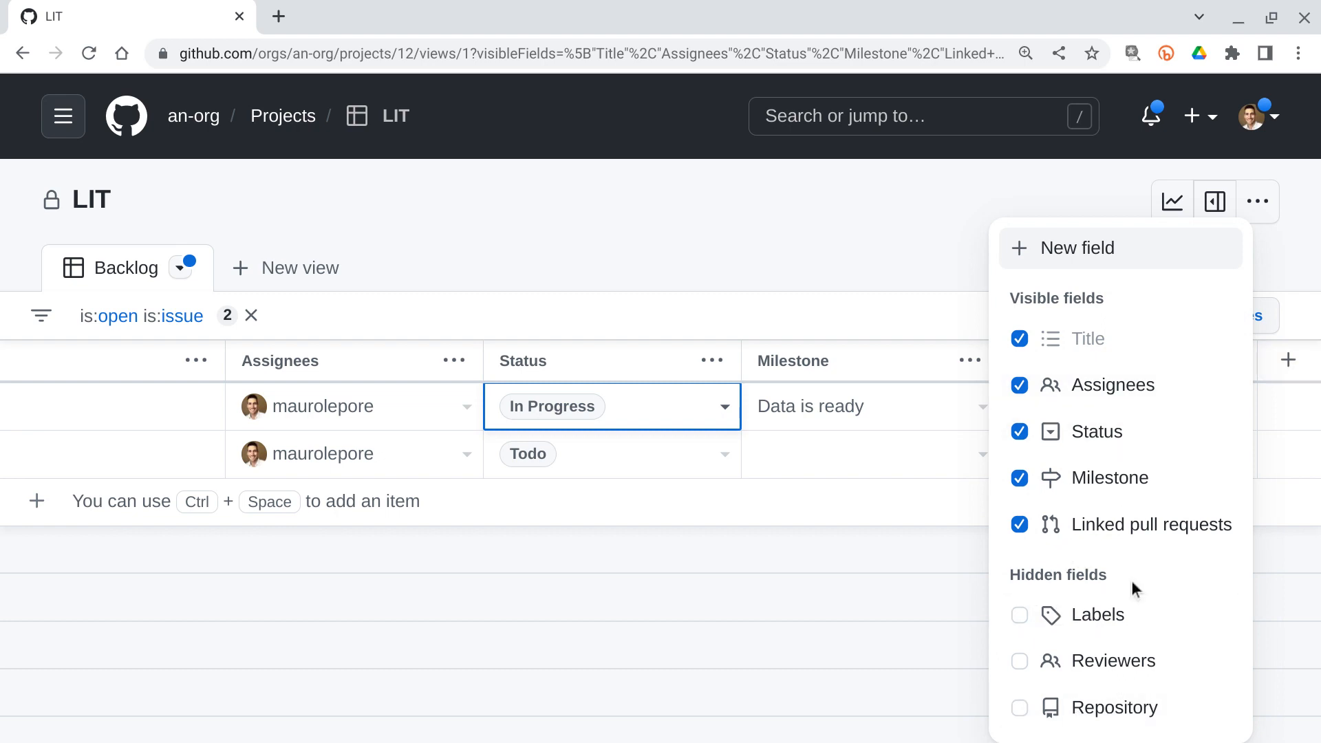
{"action": "left_click", "coordinate": [1077, 249]}
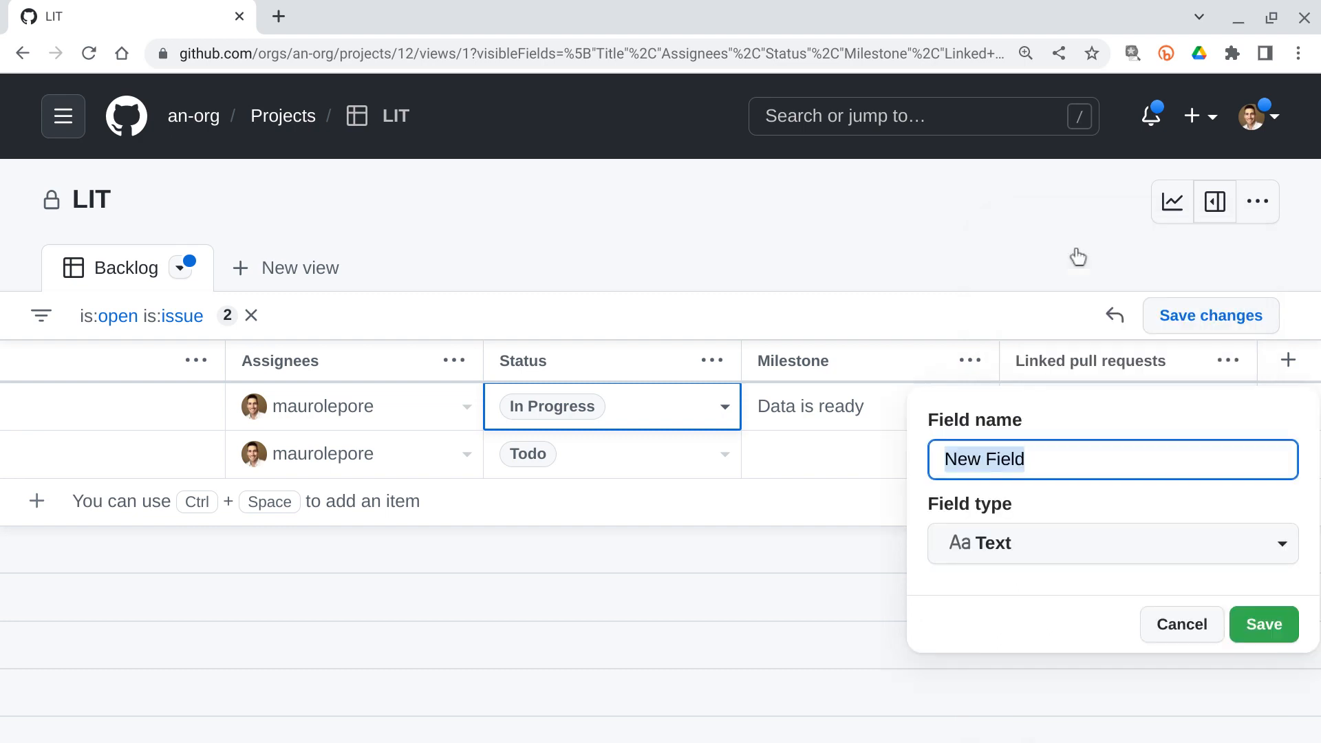
{"action": "left_click", "coordinate": [1029, 552]}
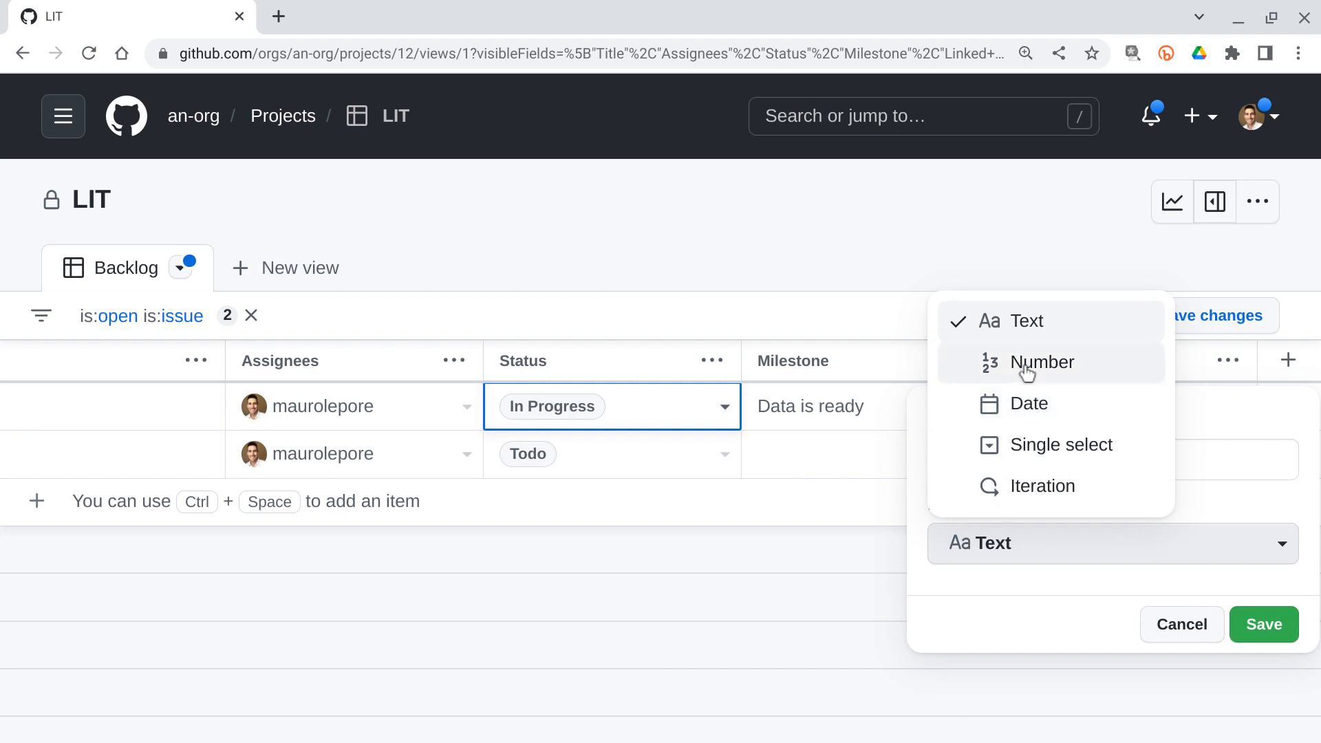
{"action": "left_click", "coordinate": [1042, 485]}
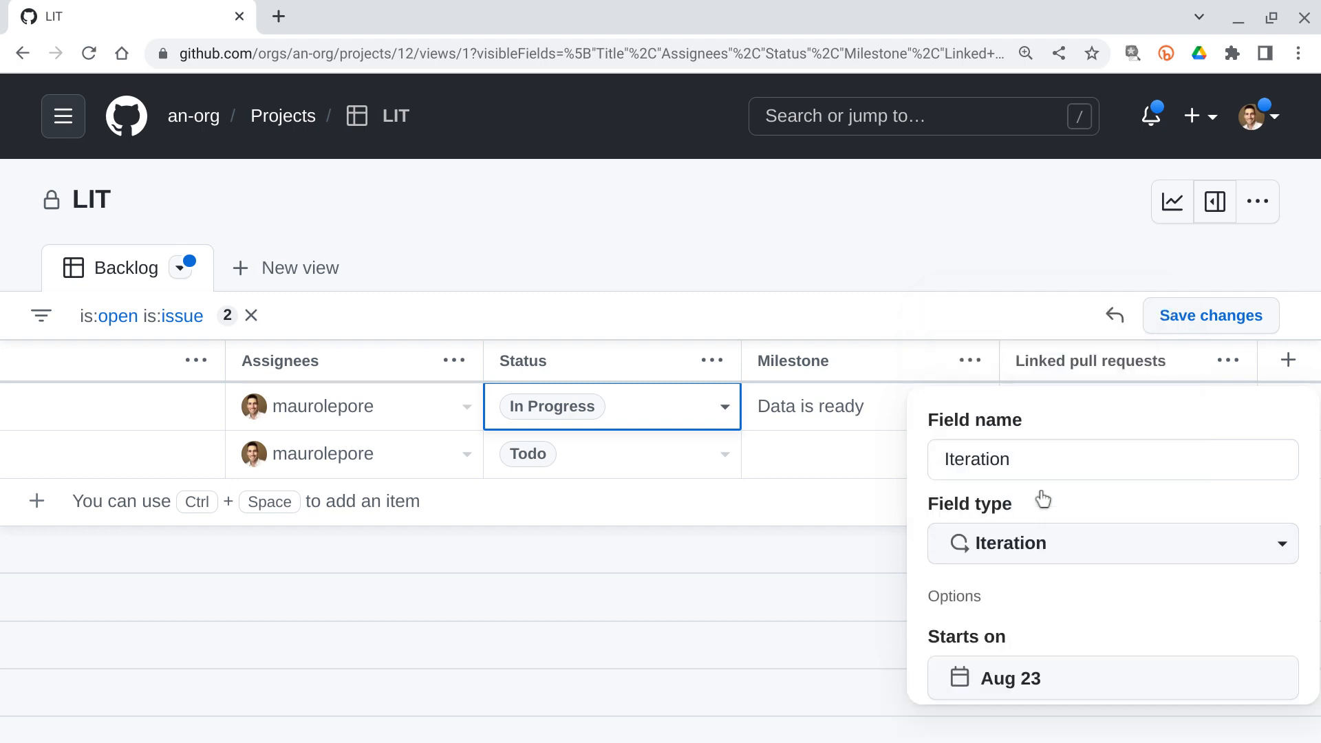
{"action": "scroll", "coordinate": [1042, 591], "scroll_direction": "down", "scroll_amount": 3}
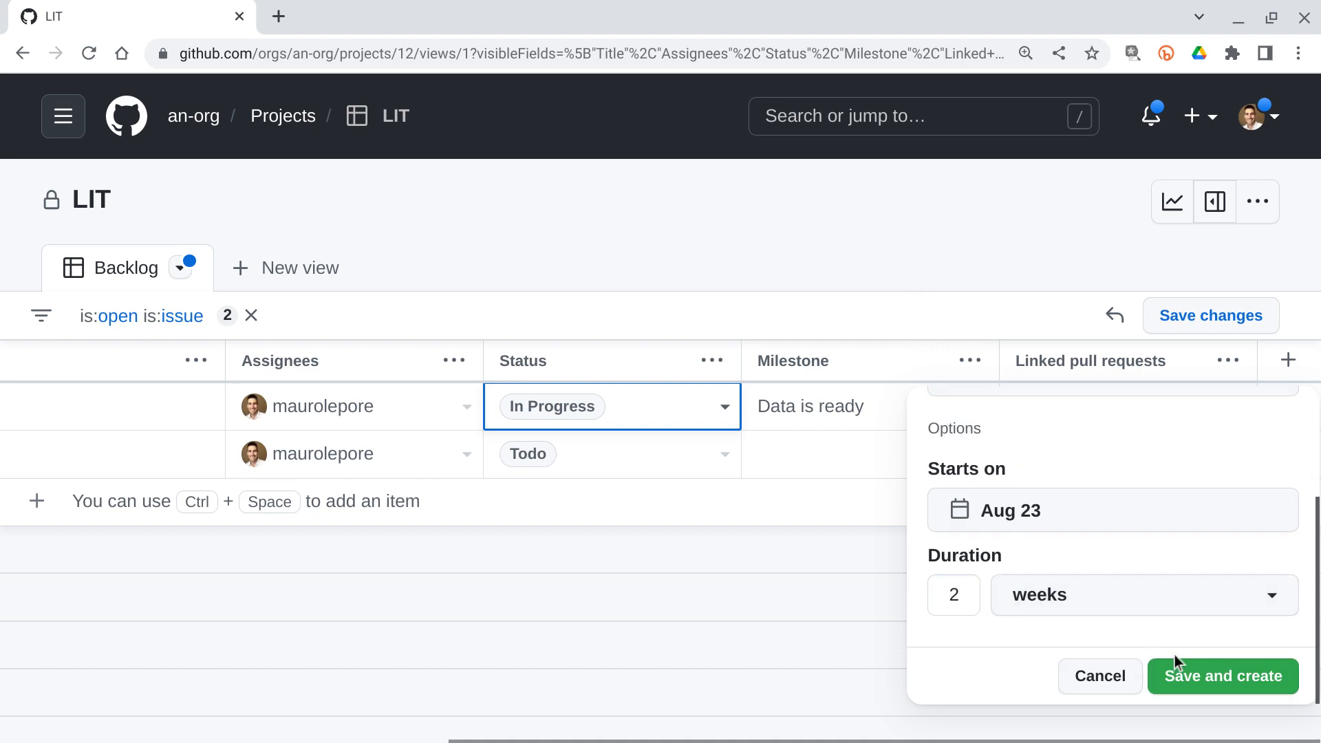
{"action": "left_click", "coordinate": [1194, 691]}
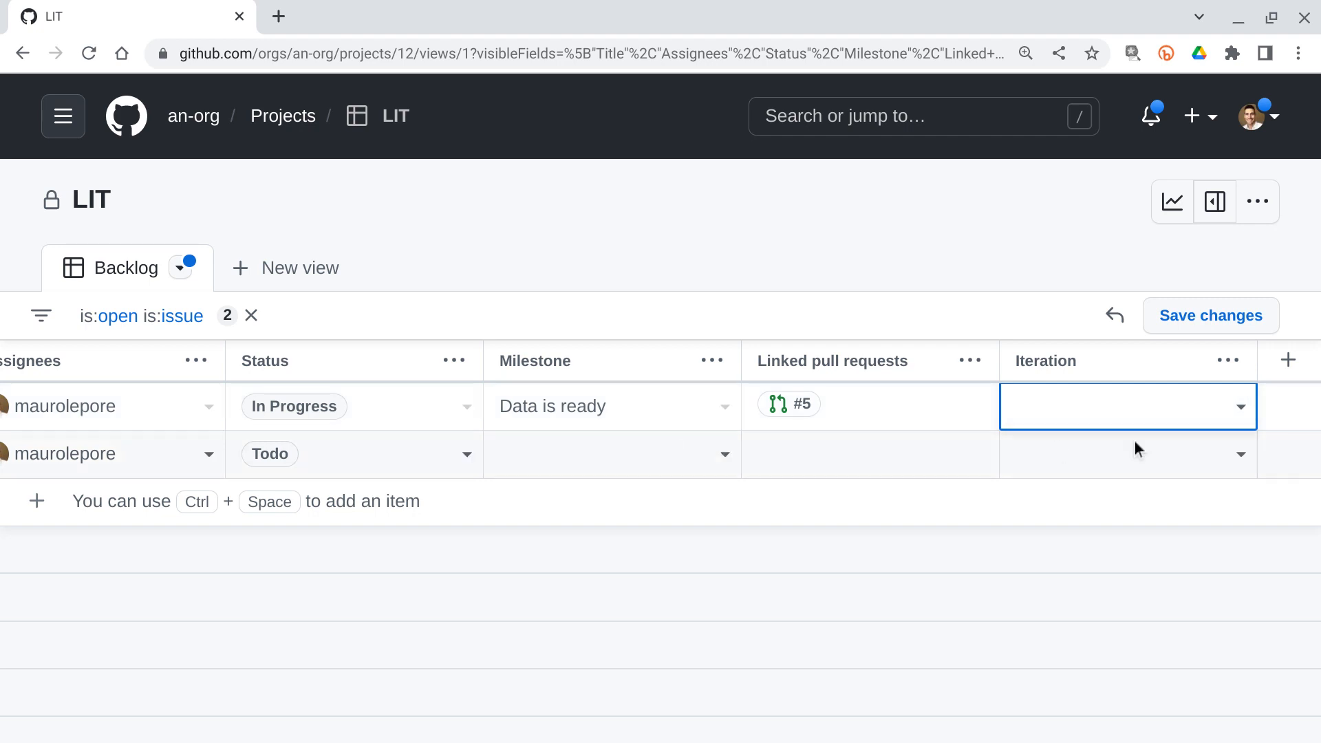
Assign Iteration 1 to "Re-categorize data across business sectors" and Iteration 2 to "Polish documentation about the dataset"
{"action": "left_click", "coordinate": [1241, 412]}
{"action": "left_click", "coordinate": [1243, 412]}
{"action": "left_click", "coordinate": [1243, 412]}
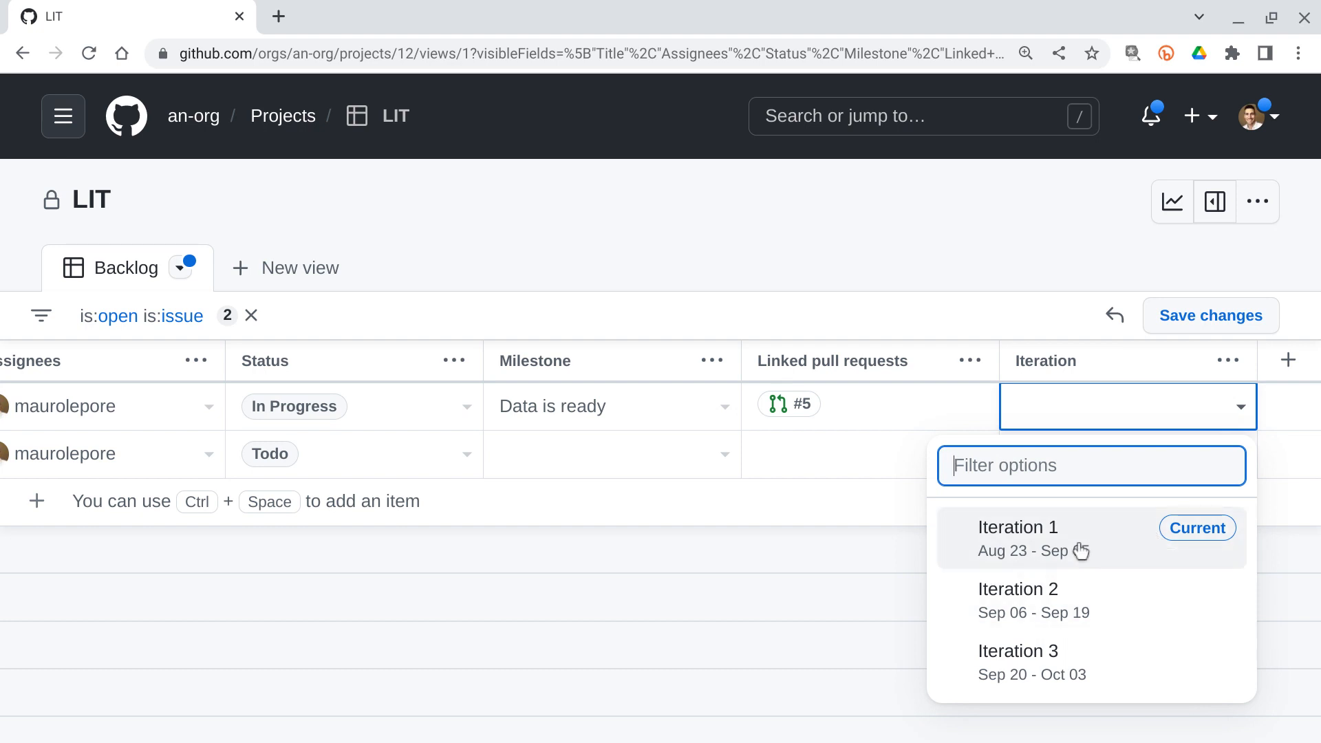
{"action": "left_click", "coordinate": [1081, 551]}
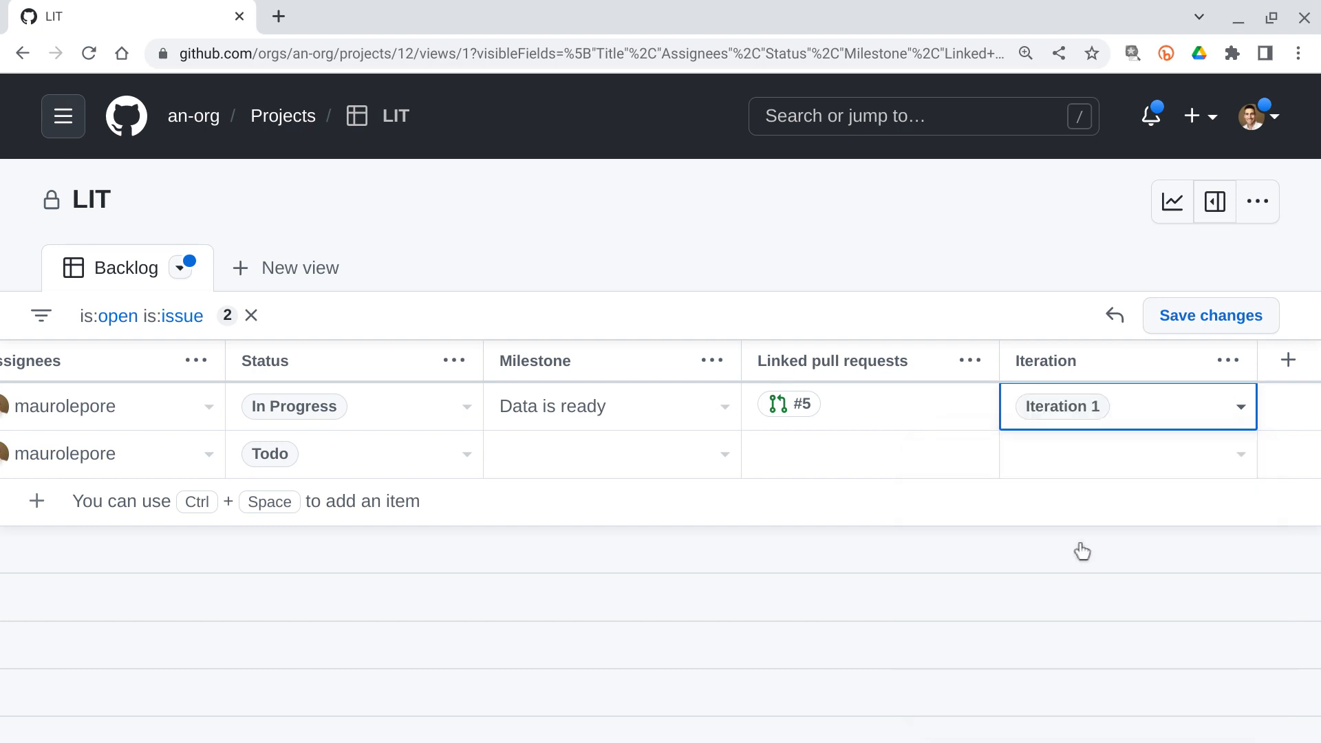
{"action": "left_click", "coordinate": [1240, 462]}
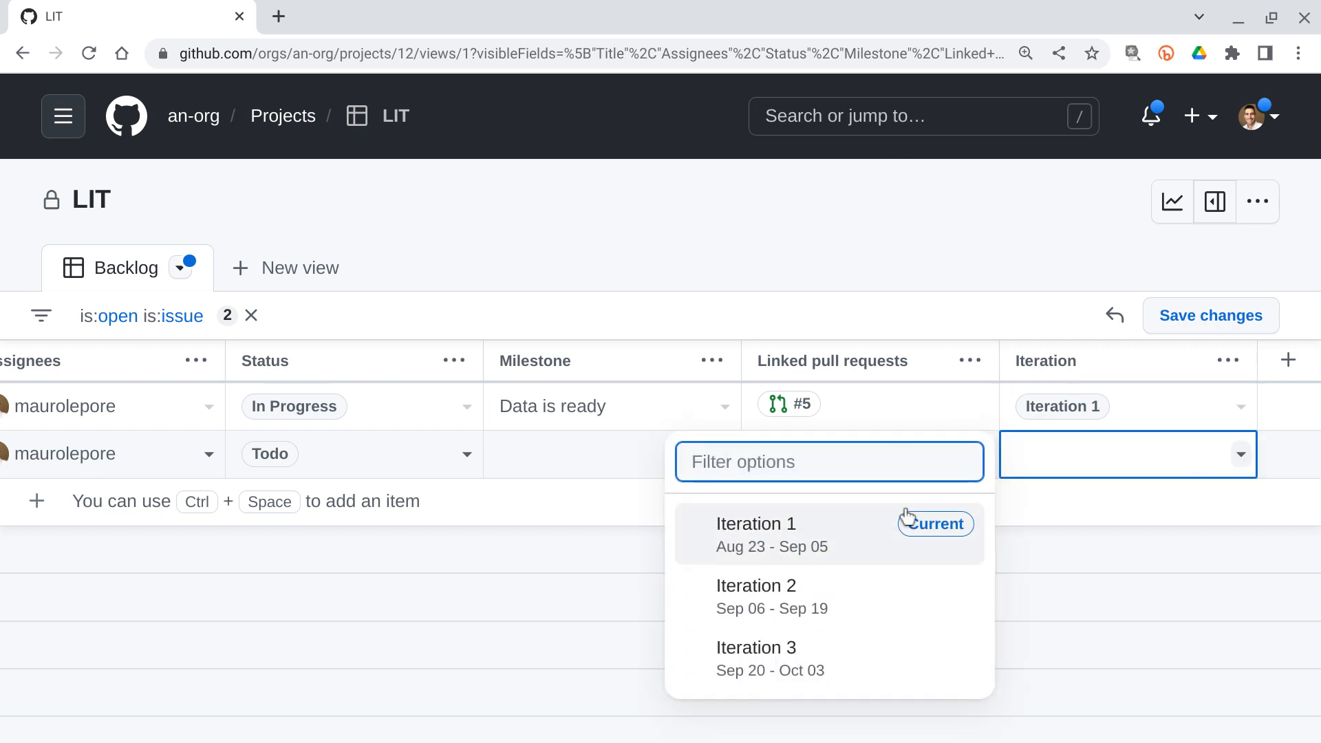
{"action": "left_click", "coordinate": [790, 604]}
{"action": "scroll", "coordinate": [270, 611], "scroll_direction": "left", "scroll_amount": 10}
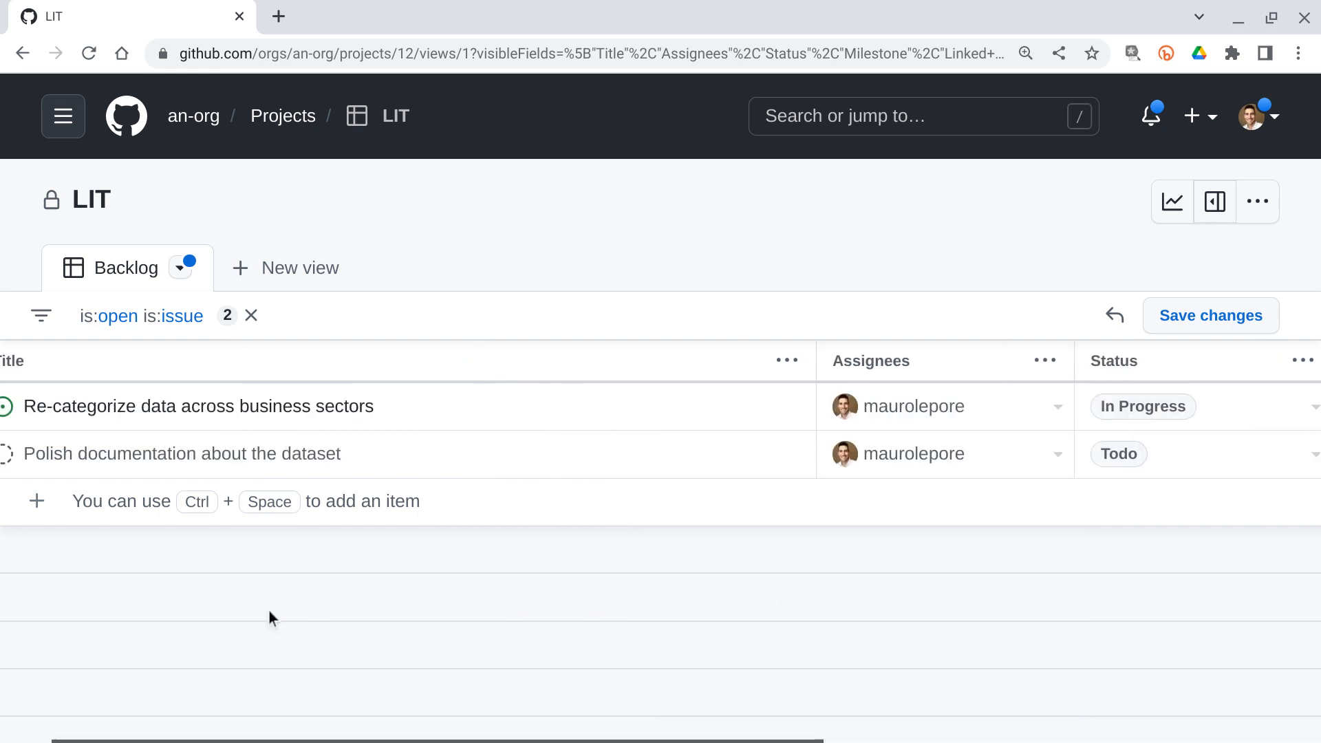
{"action": "scroll", "coordinate": [269, 611], "scroll_direction": "left", "scroll_amount": 3}
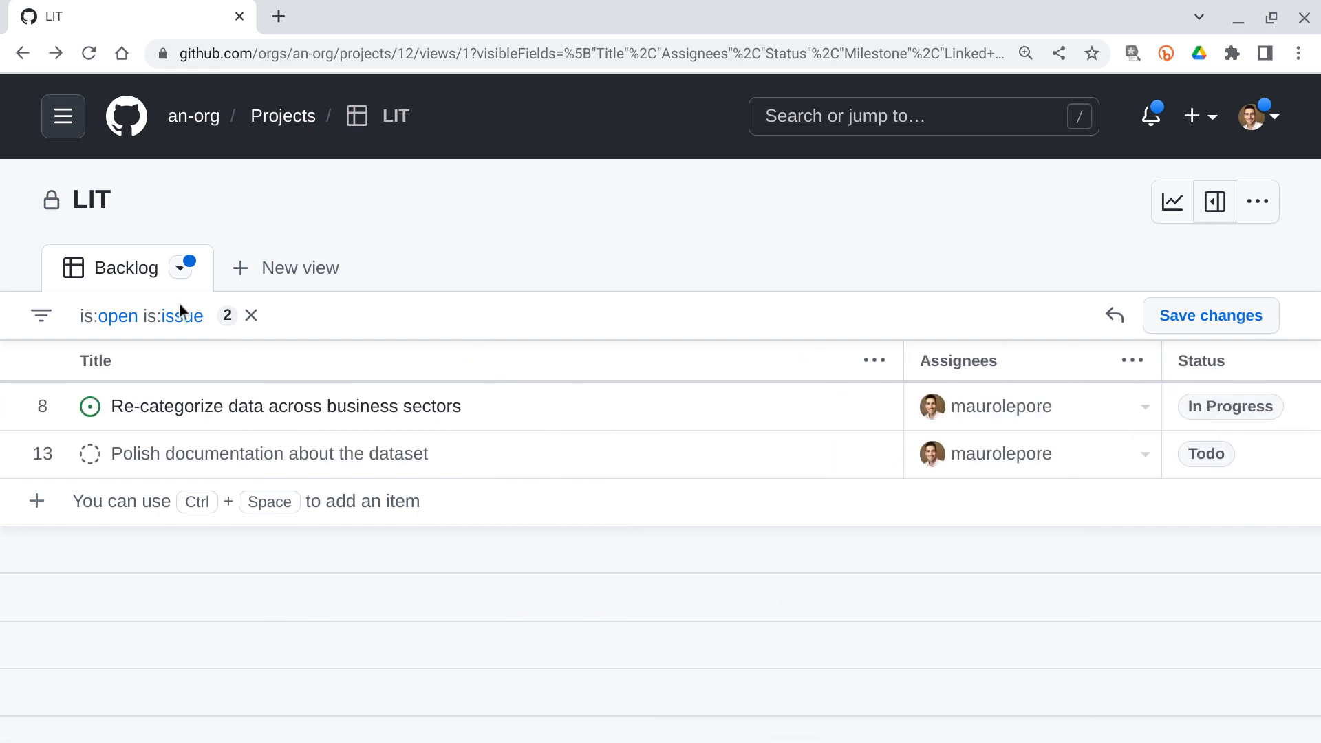
{"action": "left_click", "coordinate": [179, 269]}
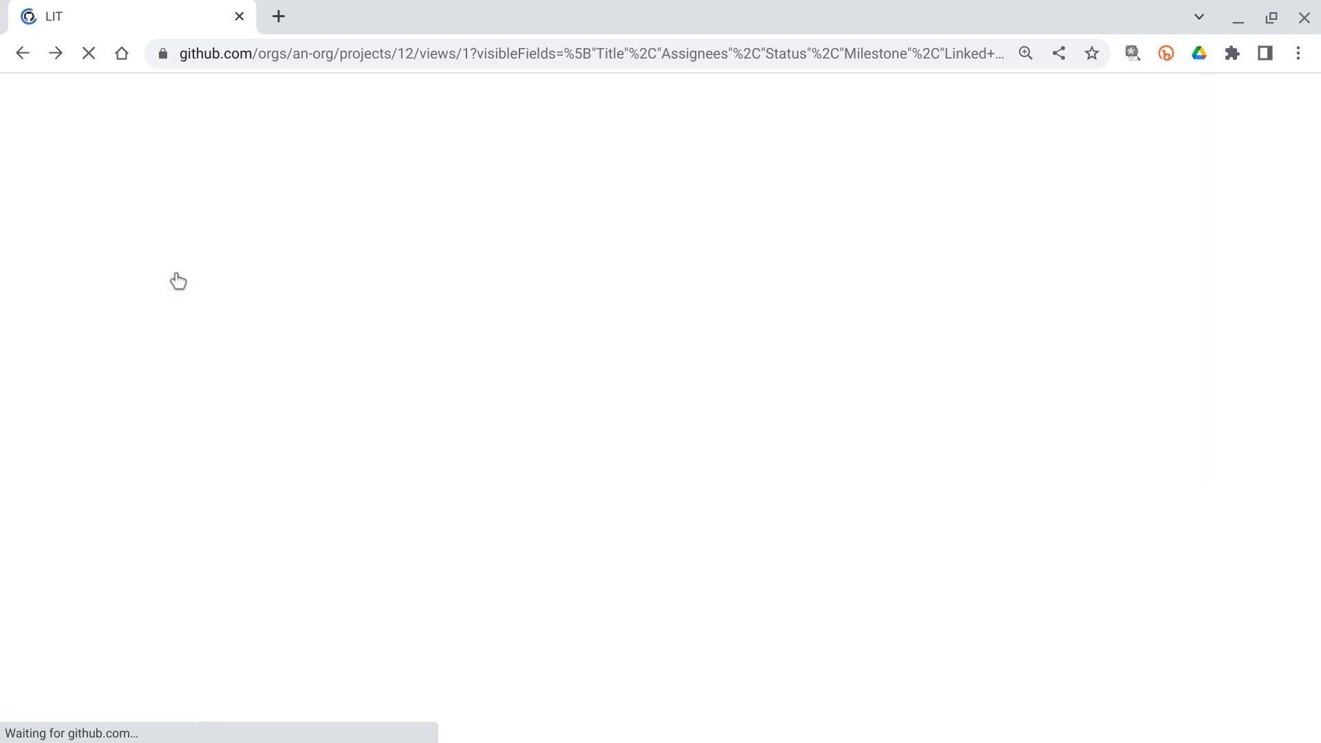
{"action": "left_click", "coordinate": [56, 55]}
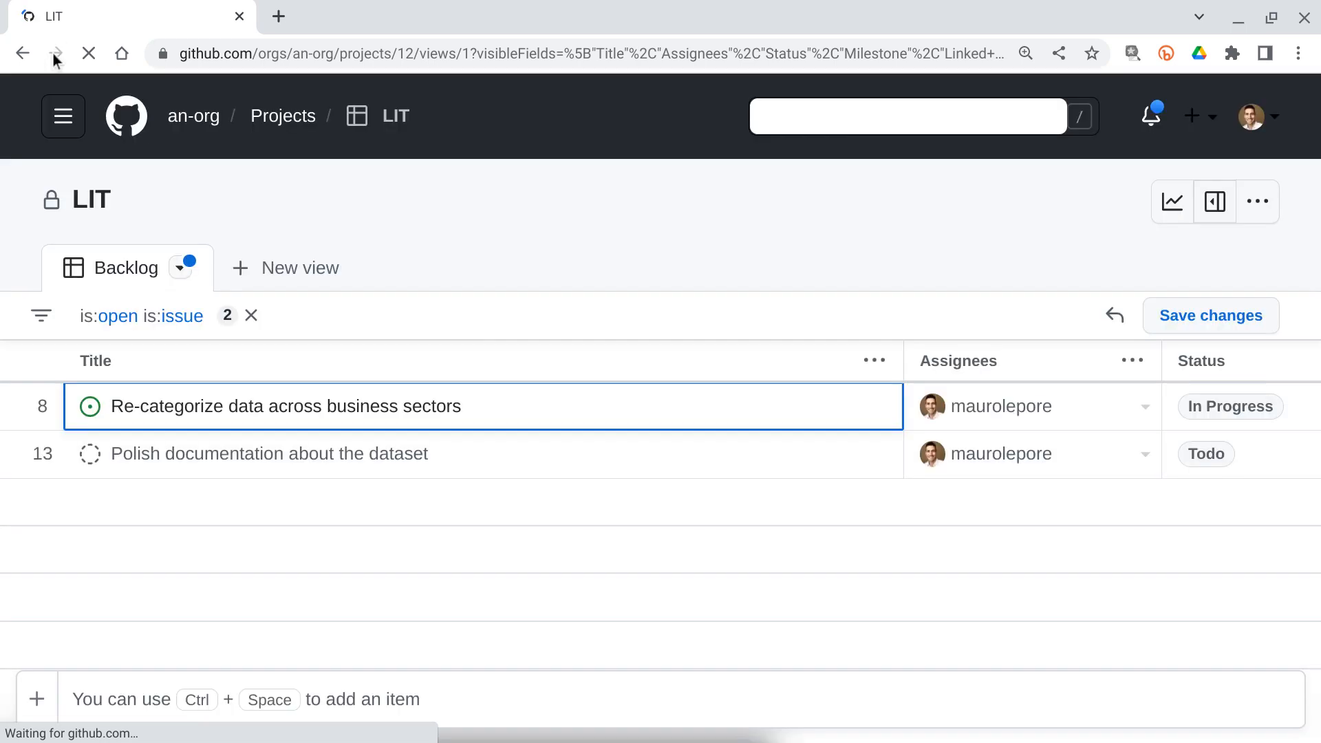
{"action": "scroll", "coordinate": [555, 383], "scroll_direction": "right", "scroll_amount": 5}
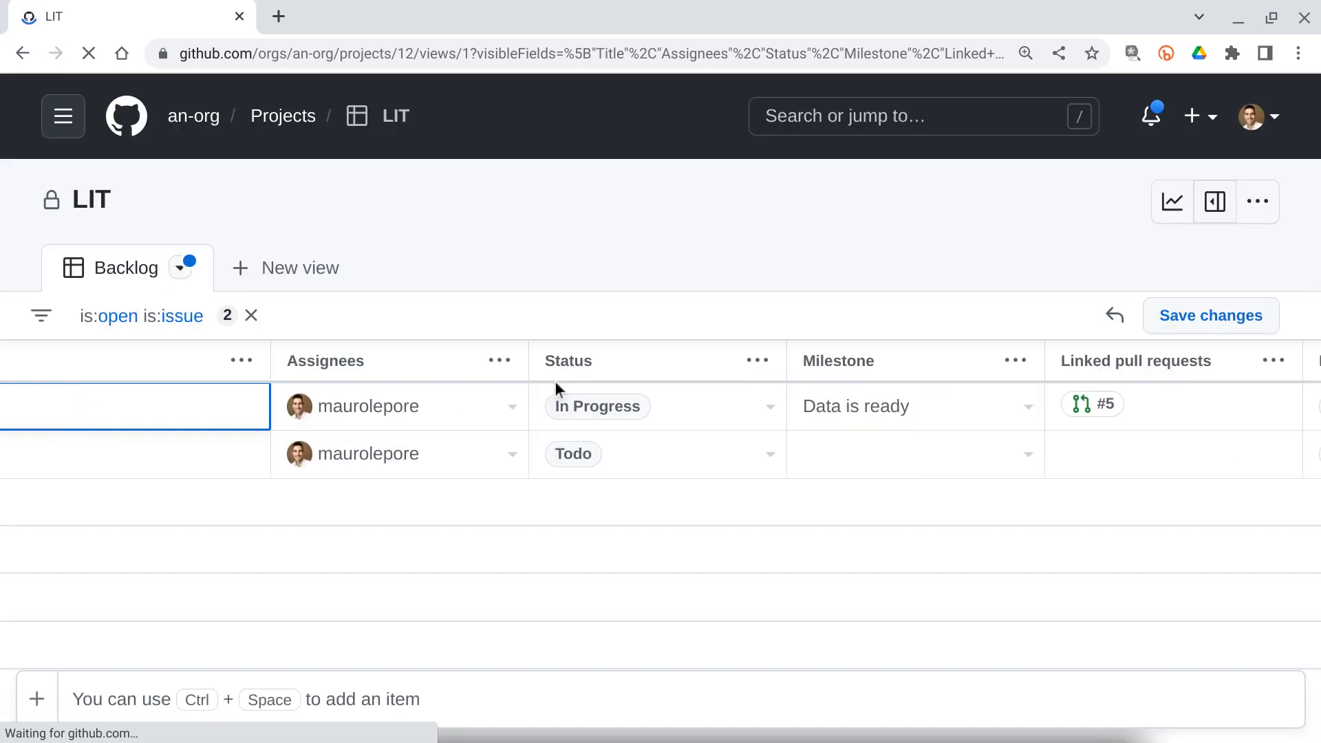
{"action": "scroll", "coordinate": [555, 382], "scroll_direction": "left", "scroll_amount": 5}
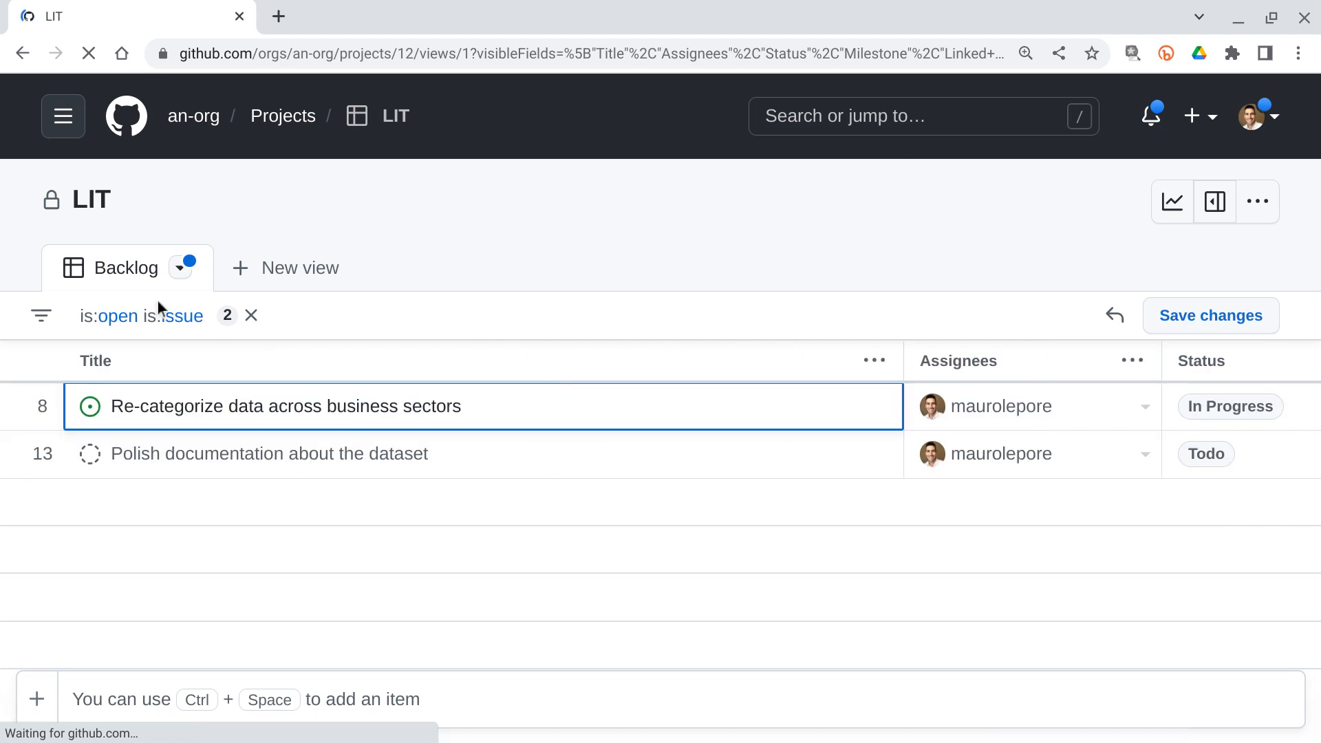
Group the items in the Backlog view by Iteration
{"action": "left_click", "coordinate": [181, 272]}
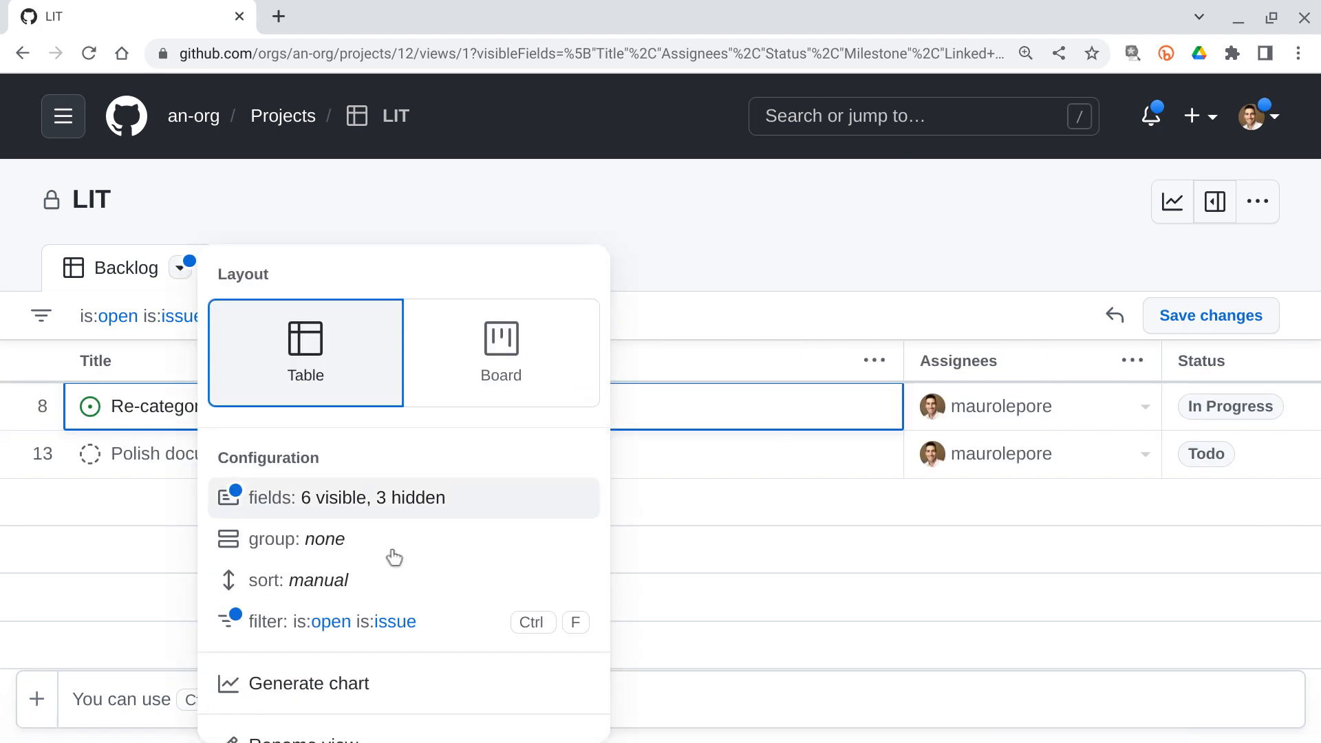
{"action": "left_click", "coordinate": [353, 547]}
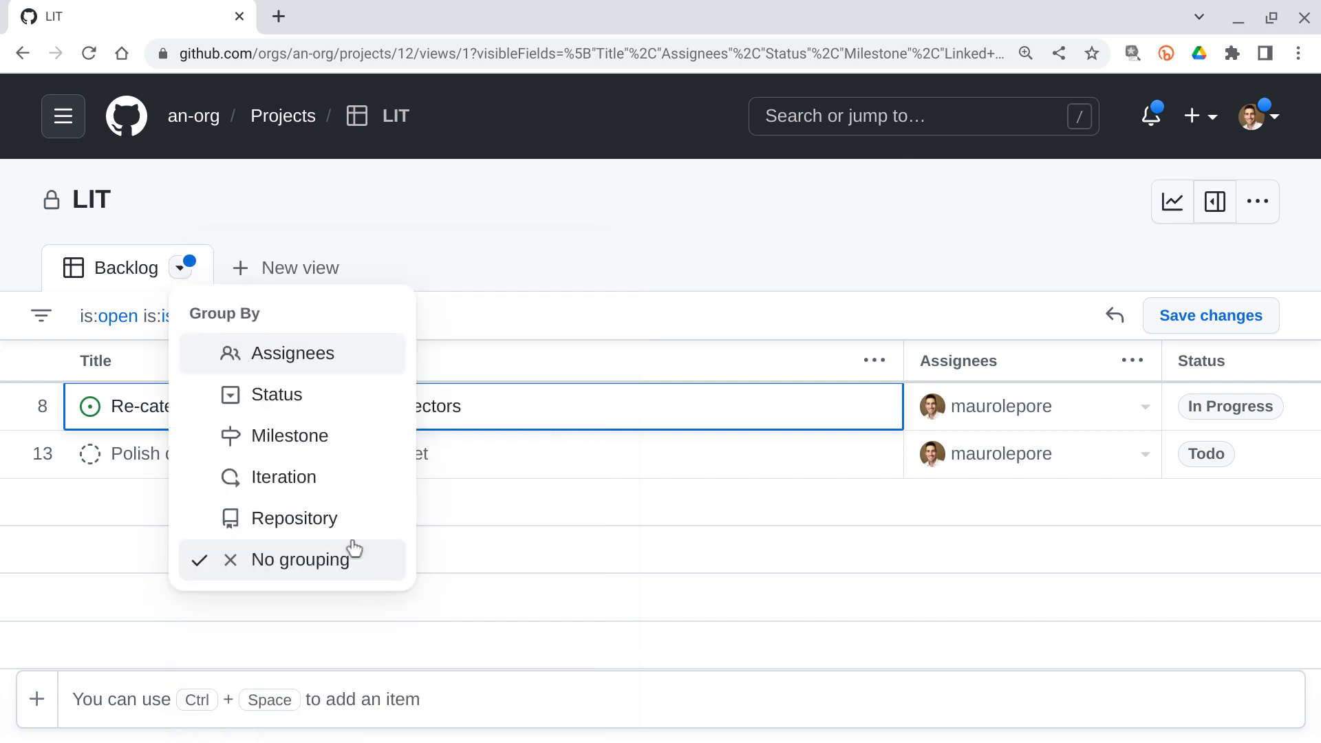
{"action": "left_click", "coordinate": [286, 483]}
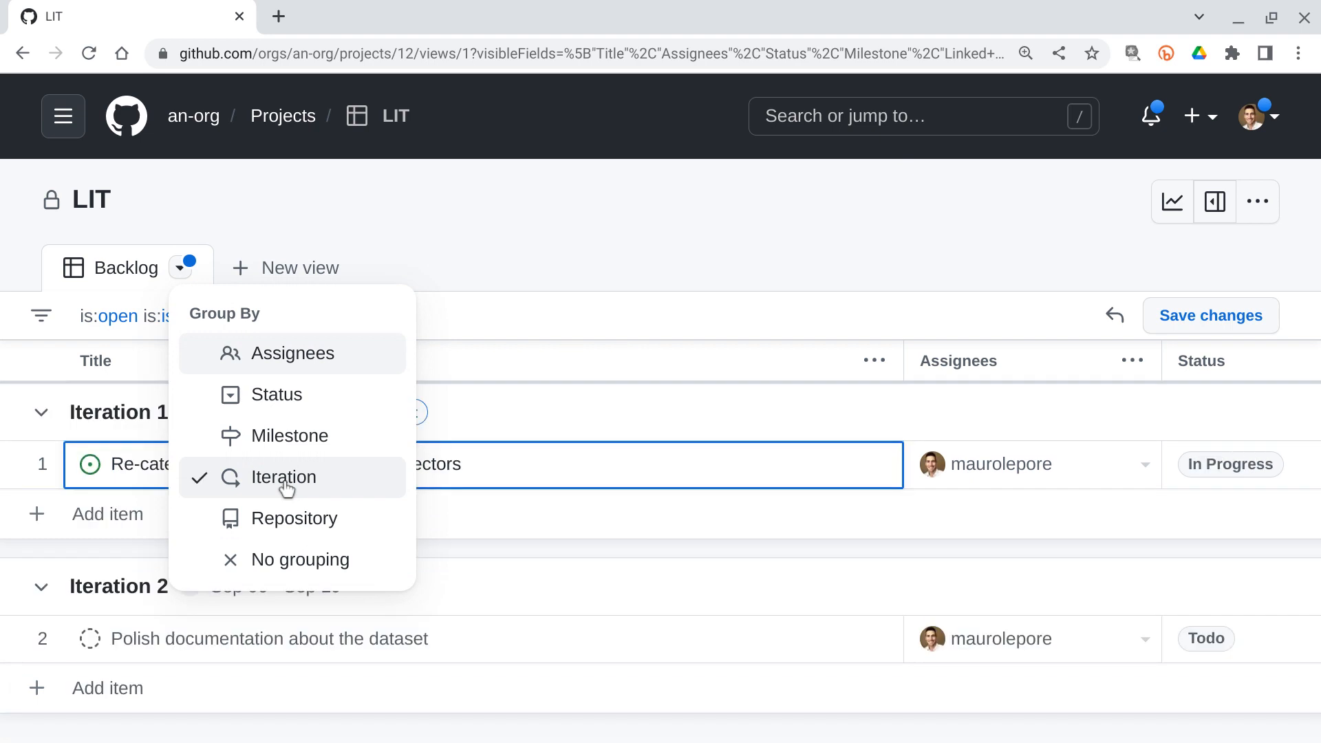
{"action": "left_click", "coordinate": [473, 250]}
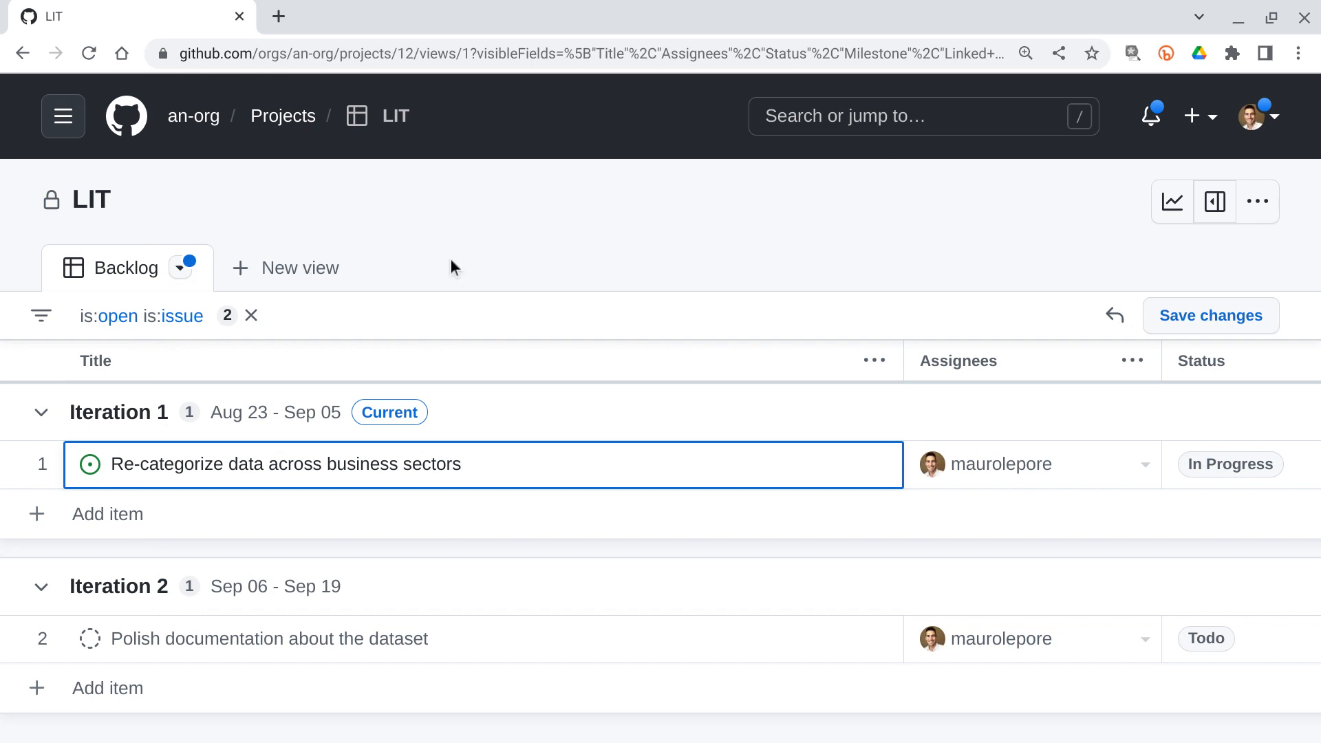
Save the Backlog's changed fields, grouping and filter to a new view
{"action": "left_click", "coordinate": [179, 269]}
{"action": "scroll", "coordinate": [275, 538], "scroll_direction": "down", "scroll_amount": 1}
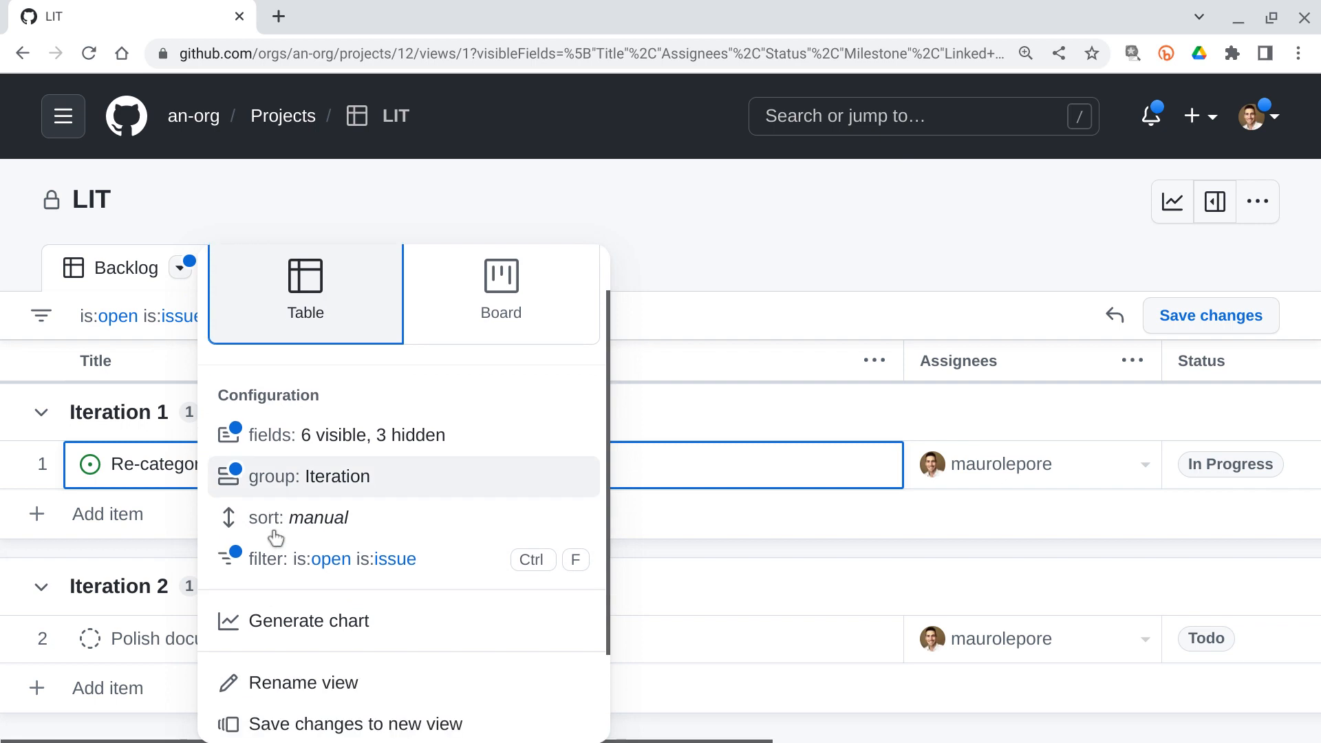
{"action": "scroll", "coordinate": [275, 538], "scroll_direction": "down", "scroll_amount": 2}
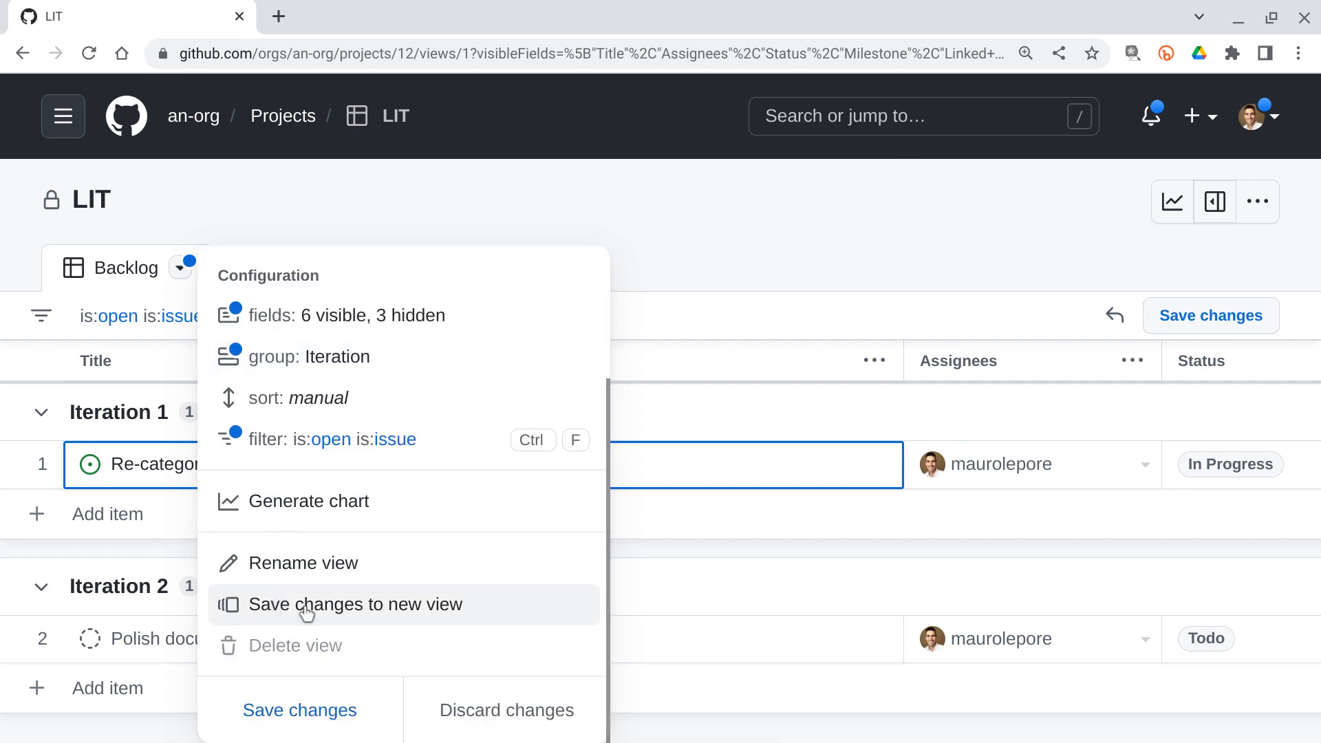
{"action": "left_click", "coordinate": [306, 611]}
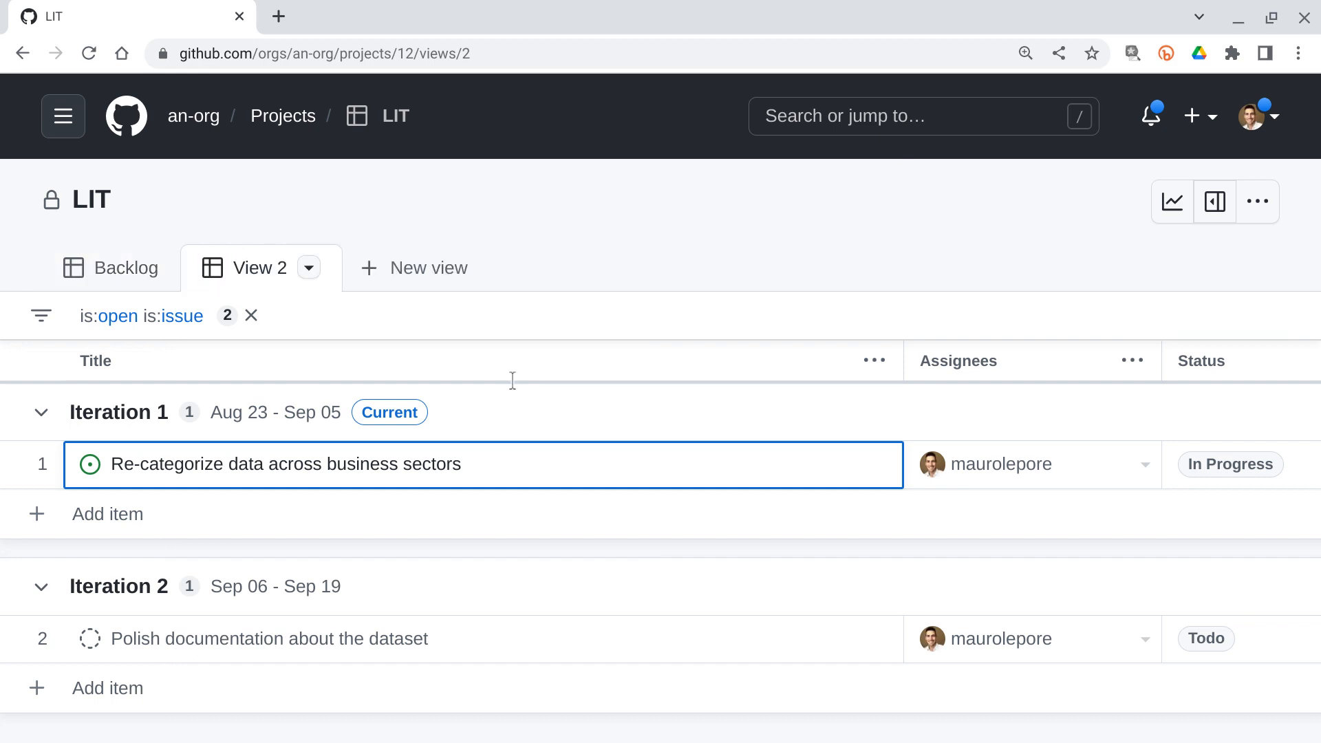
Rename the new view "Open issues by iteration"
{"action": "double_click", "coordinate": [258, 275]}
{"action": "key", "text": "BackSpace"}
{"action": "key", "text": "BackSpace"}
{"action": "key", "text": "BackSpace"}
{"action": "key", "text": "BackSpace"}
{"action": "key", "text": "BackSpace"}
{"action": "key", "text": "BackSpace"}
{"action": "type", "text": "P"}
{"action": "key", "text": "BackSpace"}
{"action": "type", "text": "Op"}
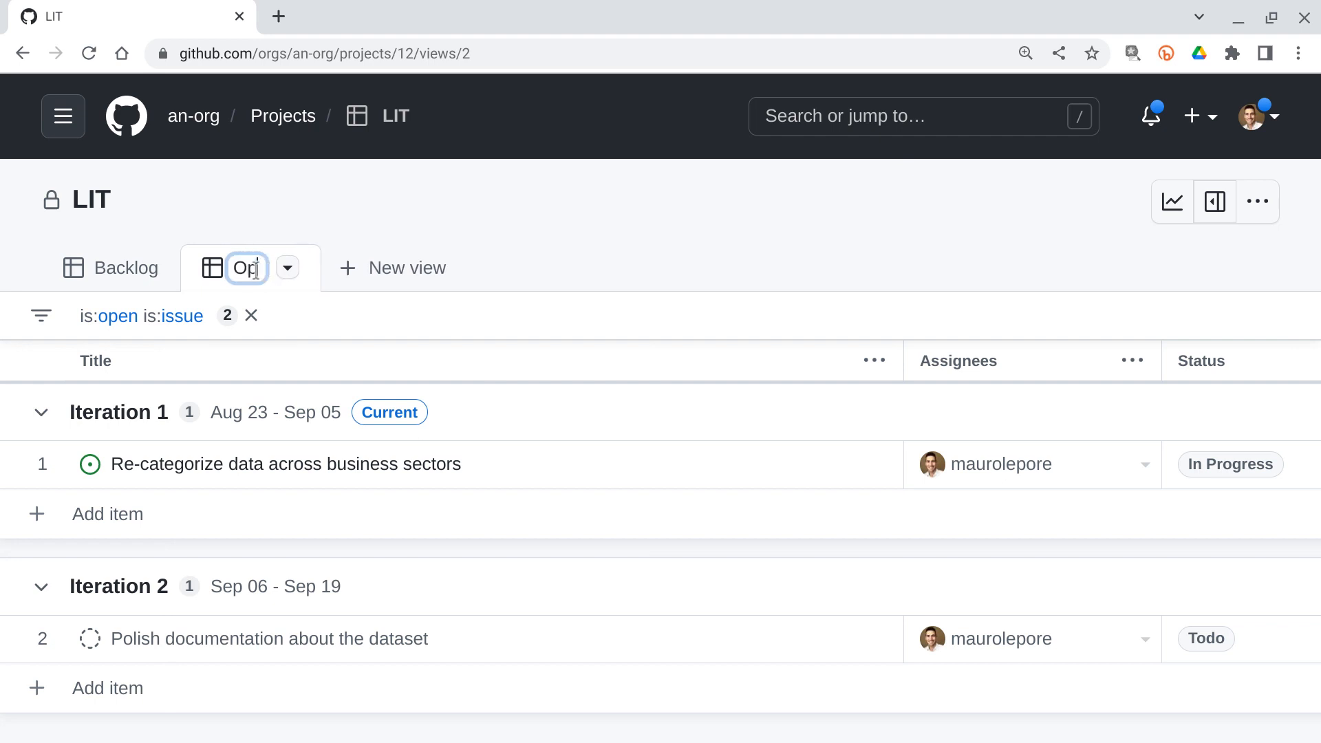
{"action": "type", "text": "en iss"}
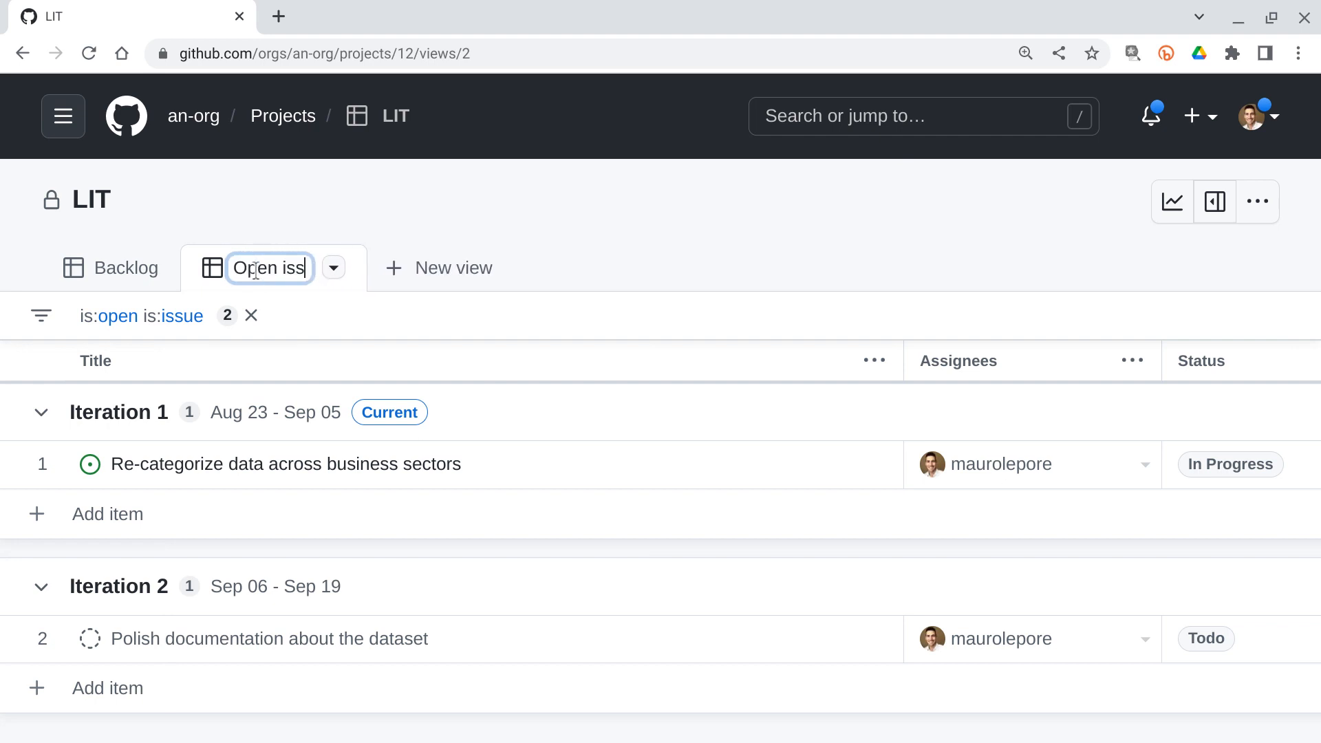
{"action": "type", "text": "ues by iteration"}
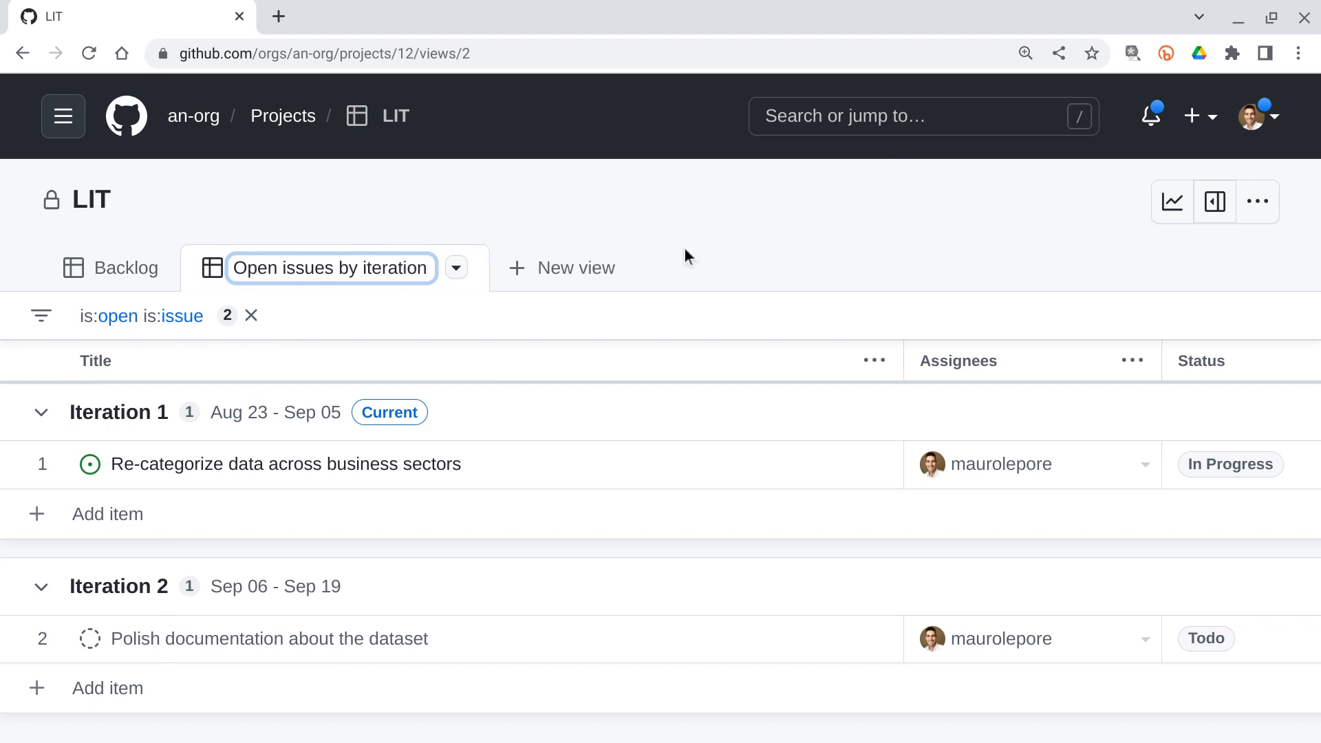
{"action": "key", "text": "Return"}
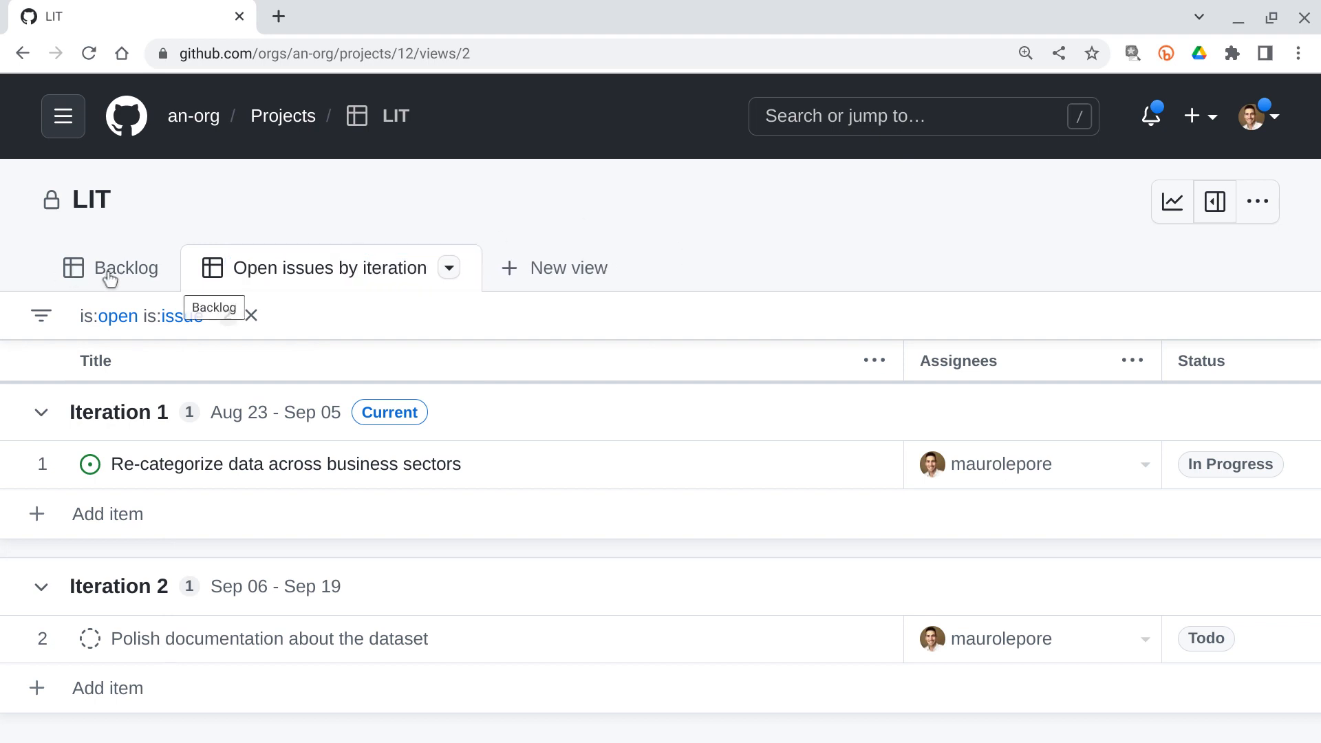
Select the new view's URL, then compare the Backlog view and its columns with the "Open issues by iteration" view
{"action": "left_click", "coordinate": [531, 50]}
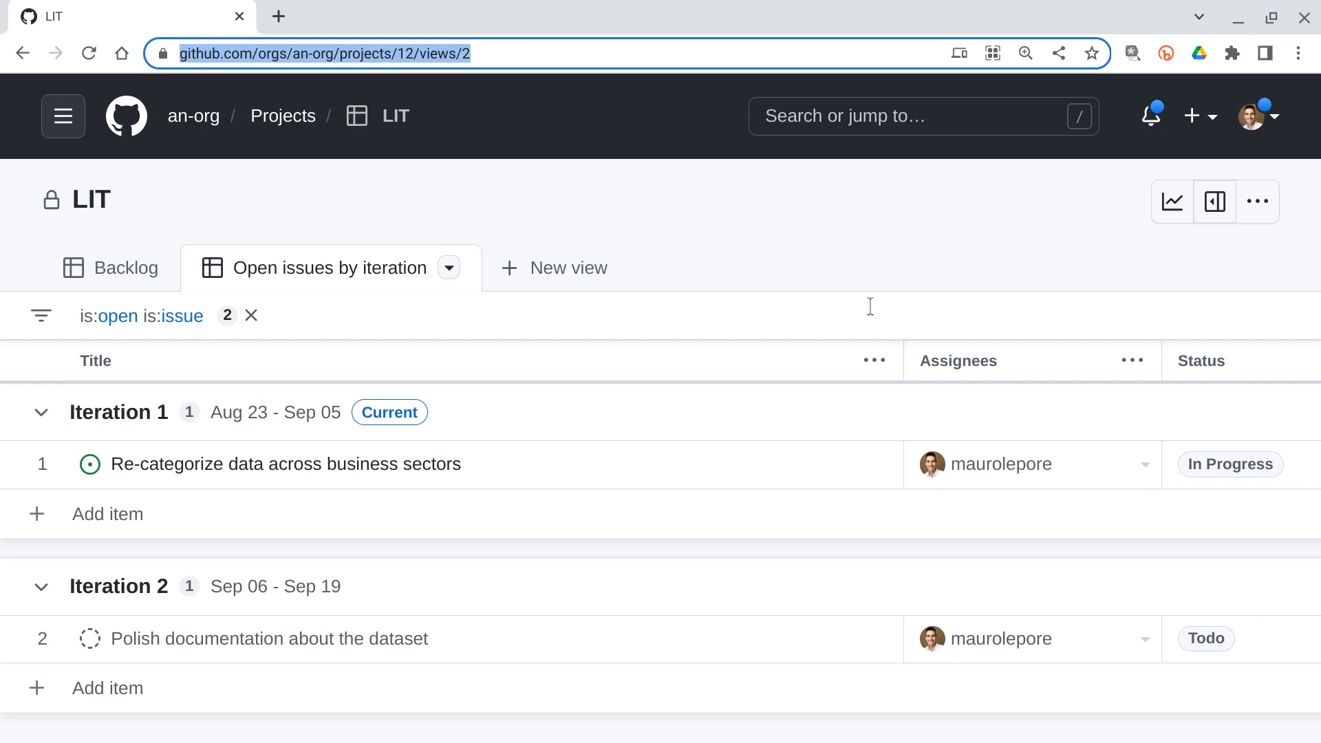
{"action": "left_click", "coordinate": [123, 273]}
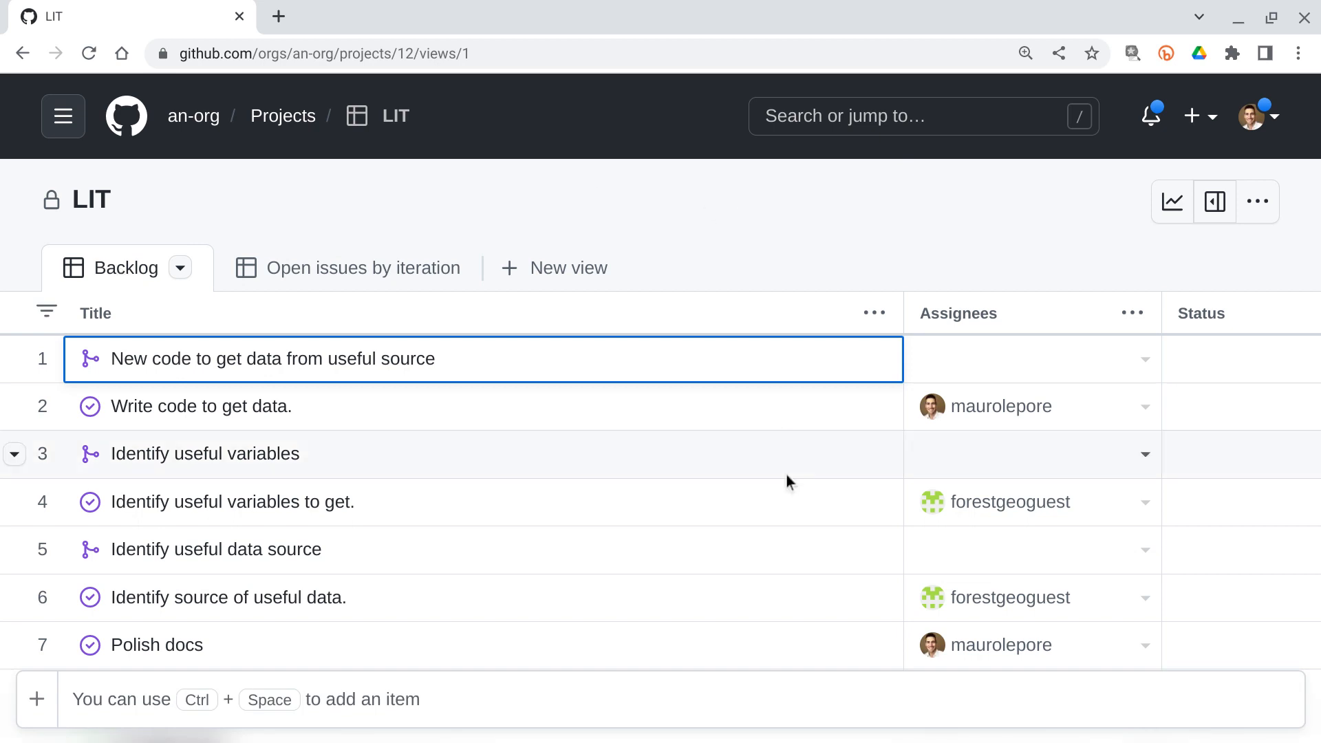
{"action": "scroll", "coordinate": [786, 475], "scroll_direction": "right", "scroll_amount": 6}
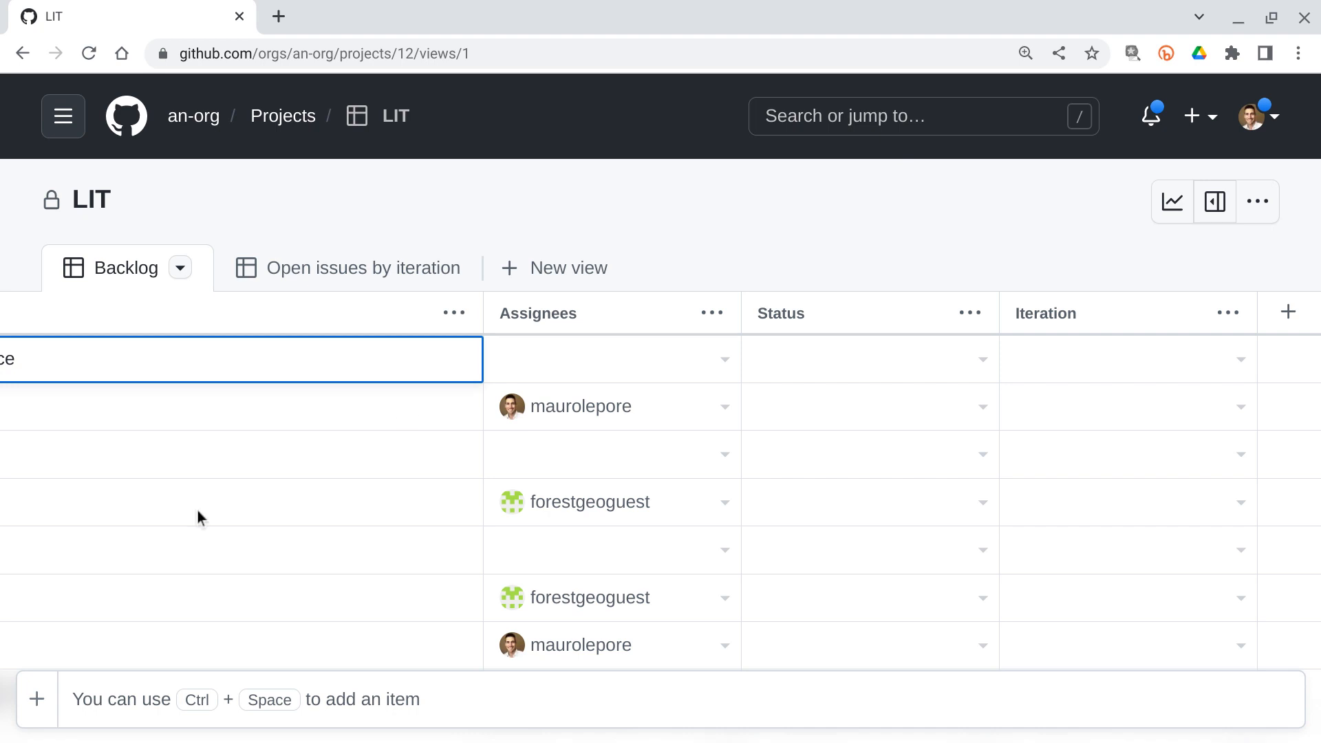
{"action": "scroll", "coordinate": [192, 513], "scroll_direction": "left", "scroll_amount": 8}
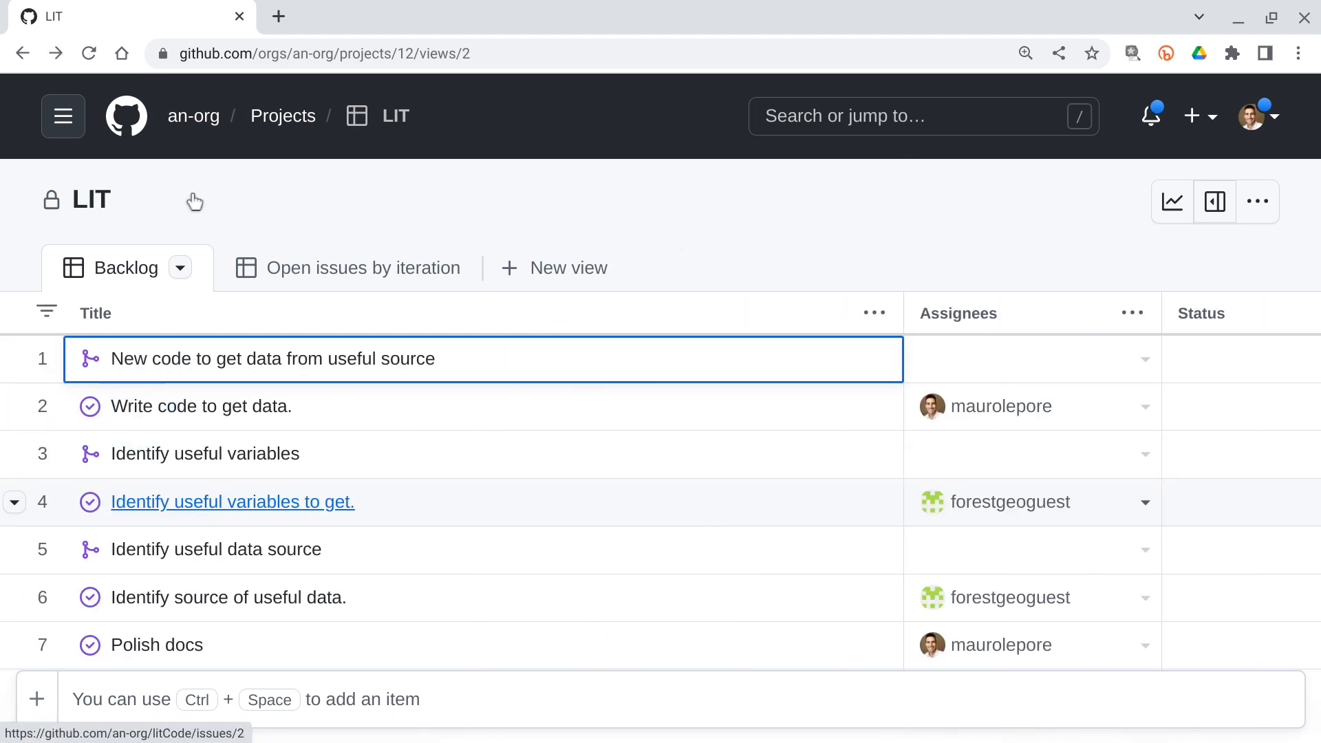
{"action": "left_click", "coordinate": [296, 274]}
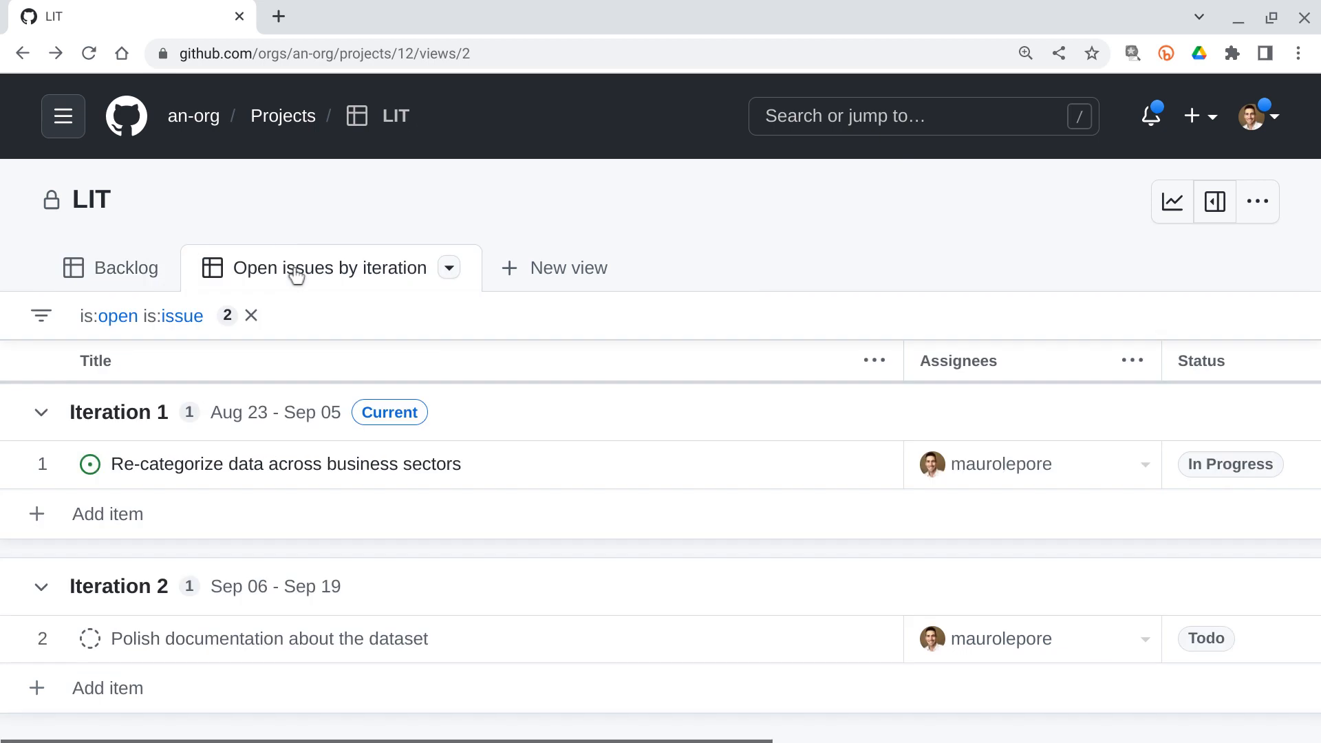
Switch to the README and read its "As an analyst / developer" section, highlighting the task on creating an issue from the draft
{"action": "left_click", "coordinate": [134, 274]}
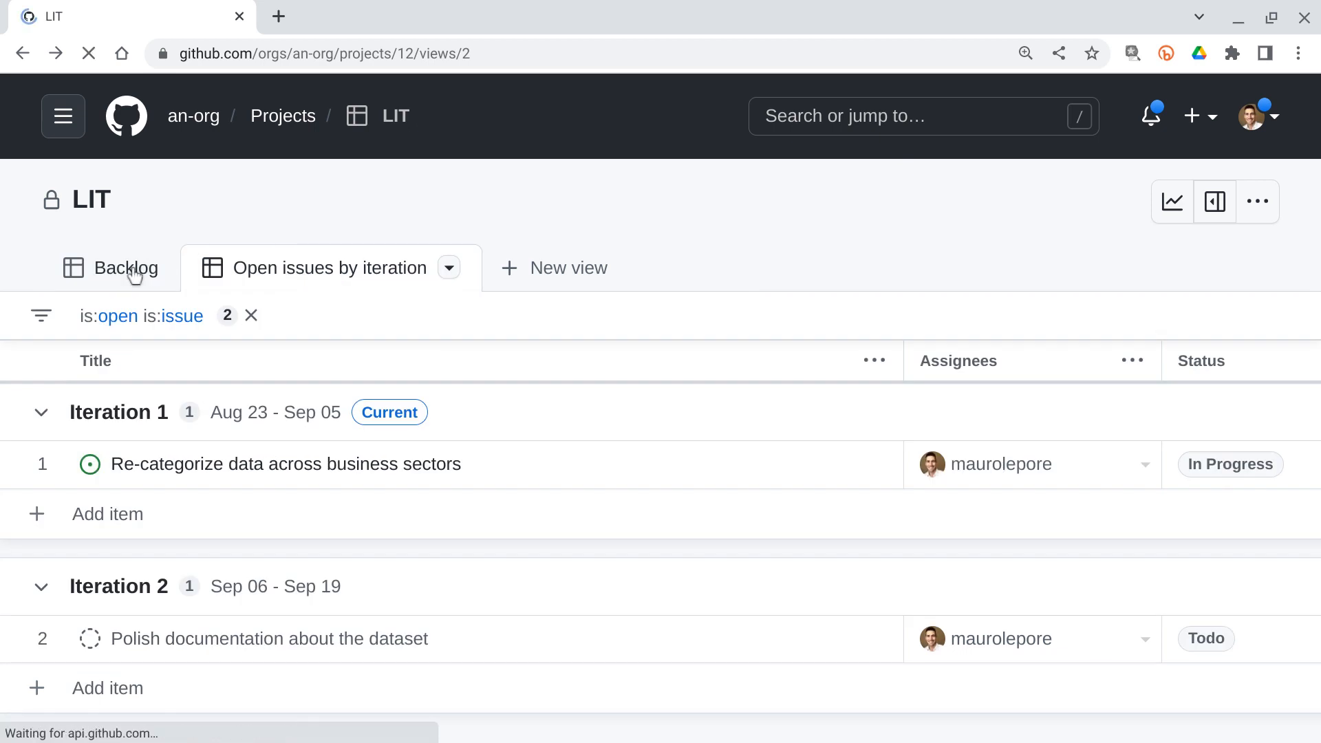
{"action": "key", "text": "alt+Tab"}
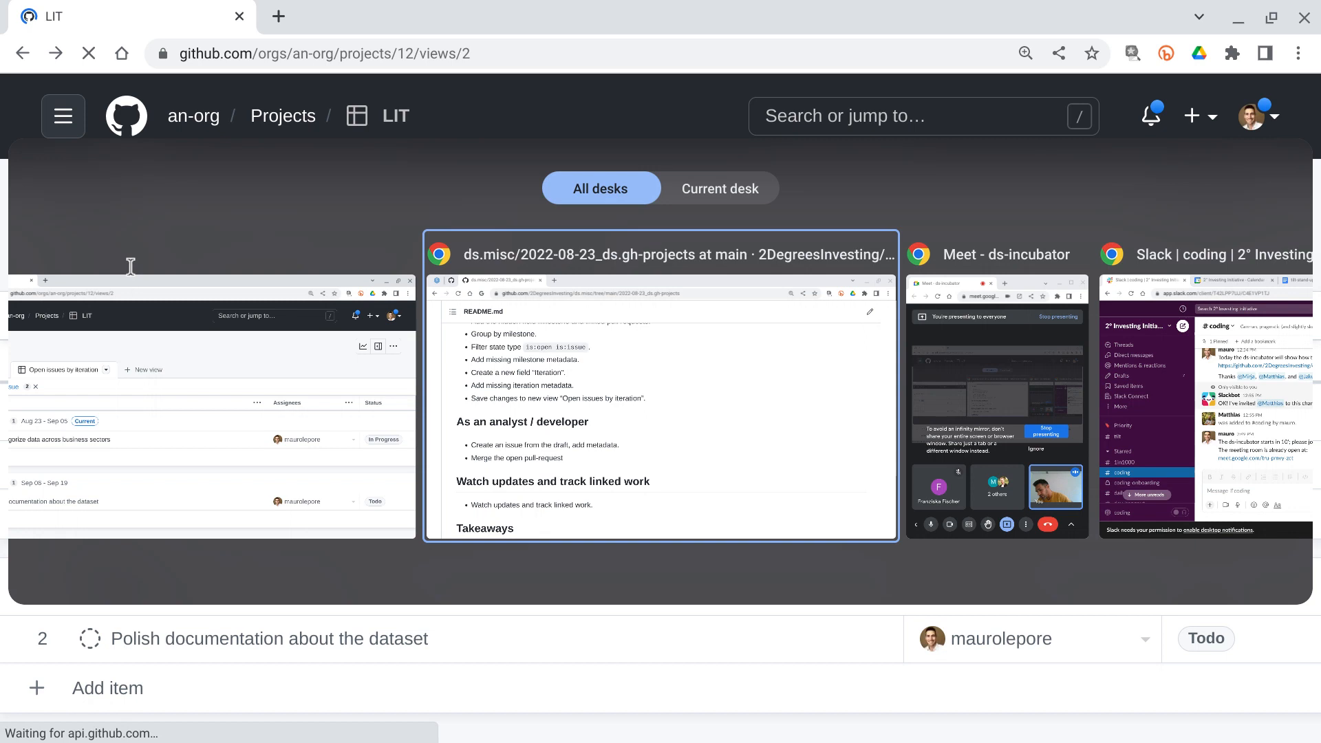
{"action": "left_click", "coordinate": [597, 357]}
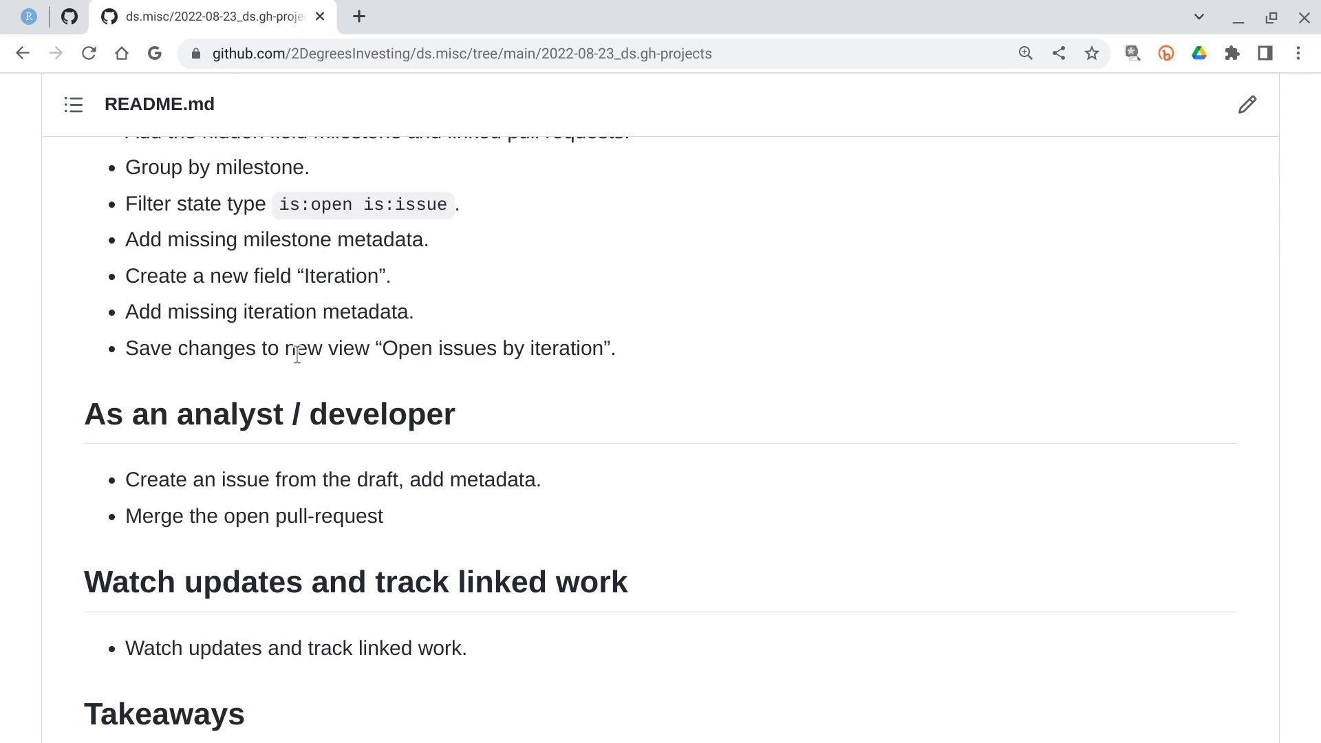
{"action": "scroll", "coordinate": [297, 354], "scroll_direction": "down", "scroll_amount": 3}
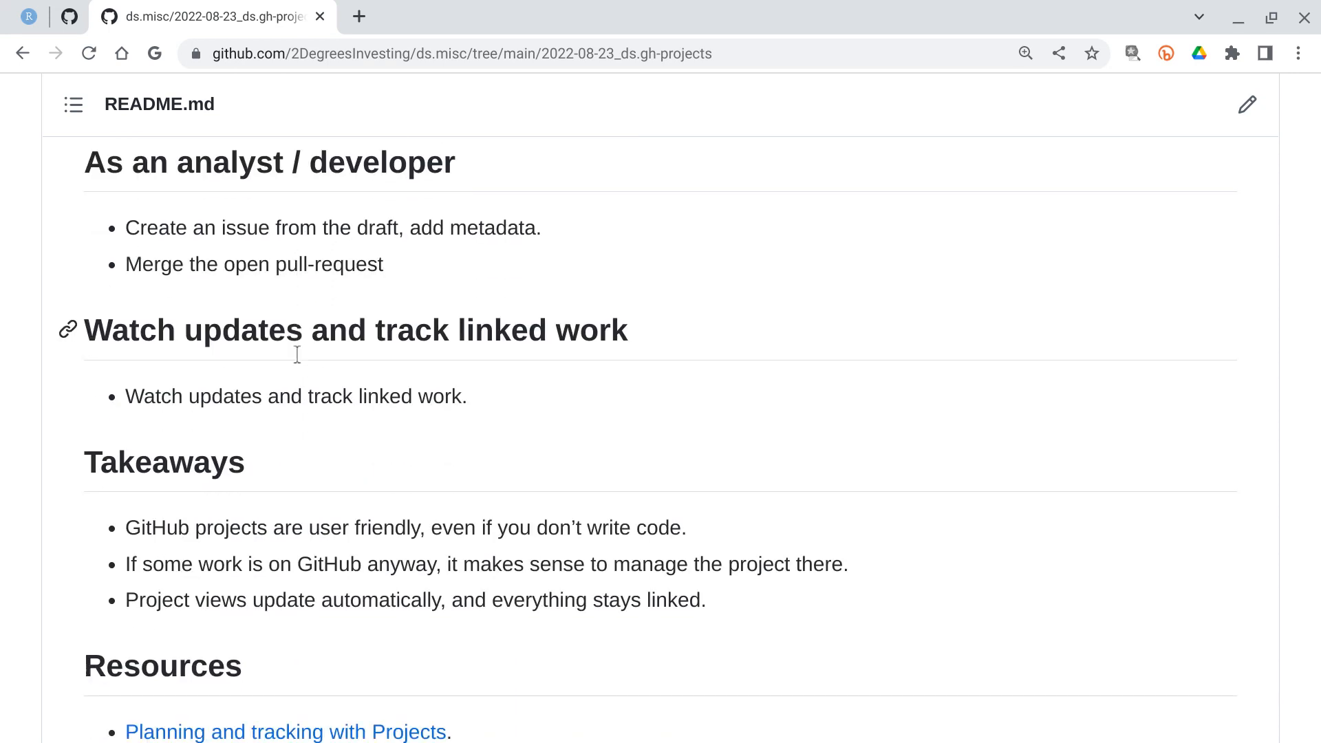
{"action": "key", "text": "ctrl+plus"}
{"action": "scroll", "coordinate": [297, 354], "scroll_direction": "down", "scroll_amount": 1}
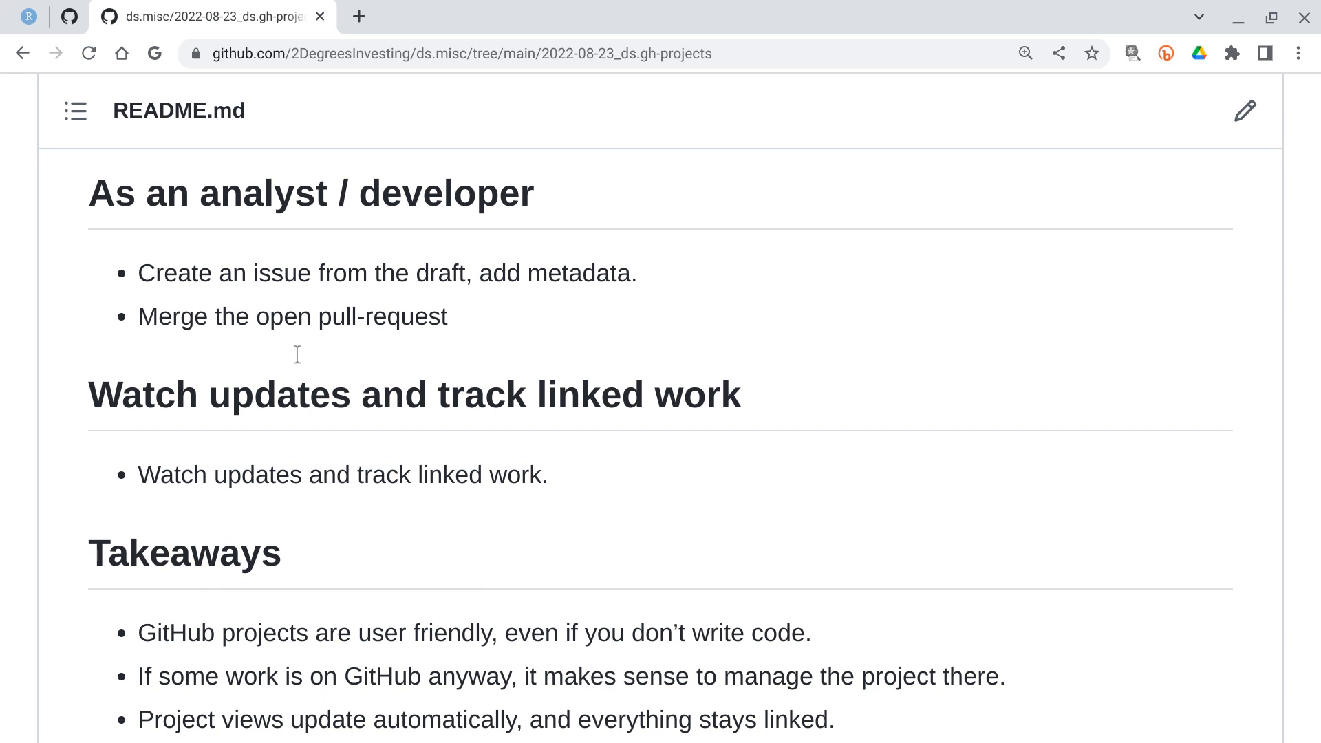
{"action": "double_click", "coordinate": [320, 269]}
{"action": "triple_click", "coordinate": [321, 269]}
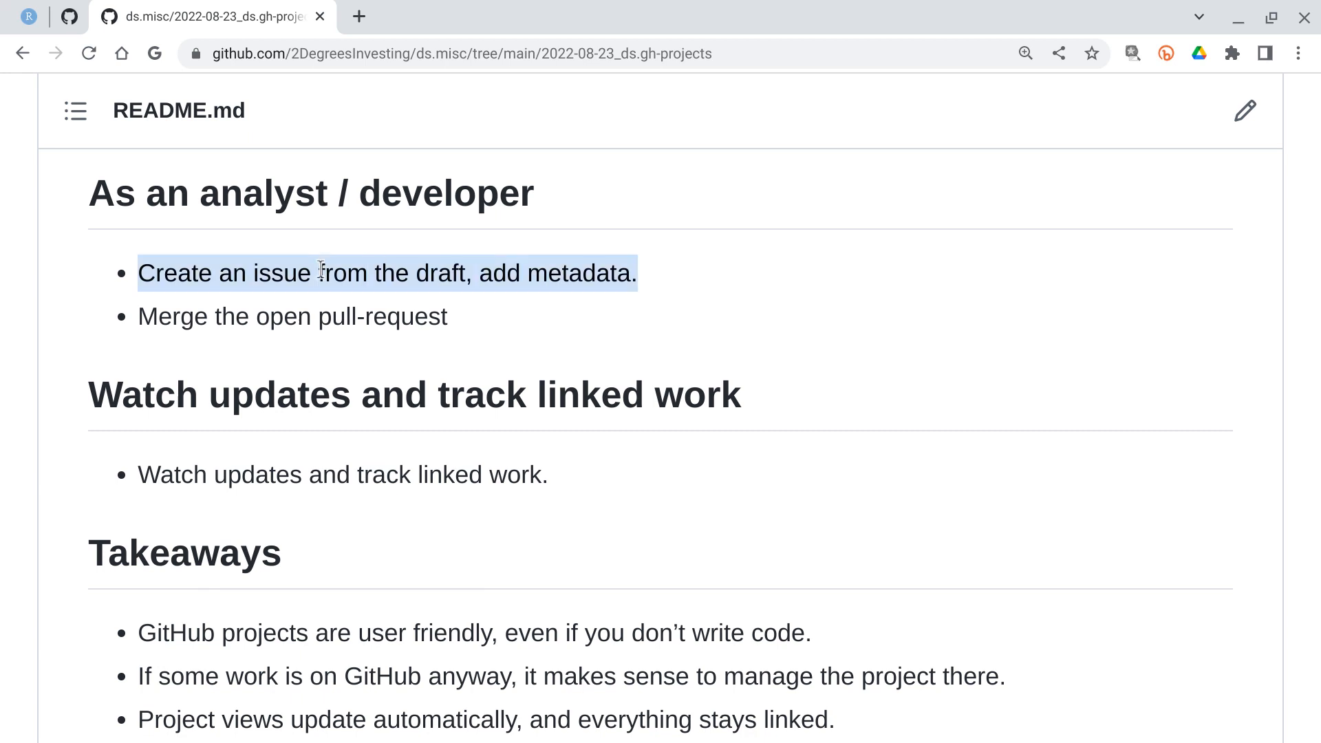
Return to the LIT project and open the draft "Polish documentation about the dataset" under Iteration 2
{"action": "key", "text": "alt+Tab"}
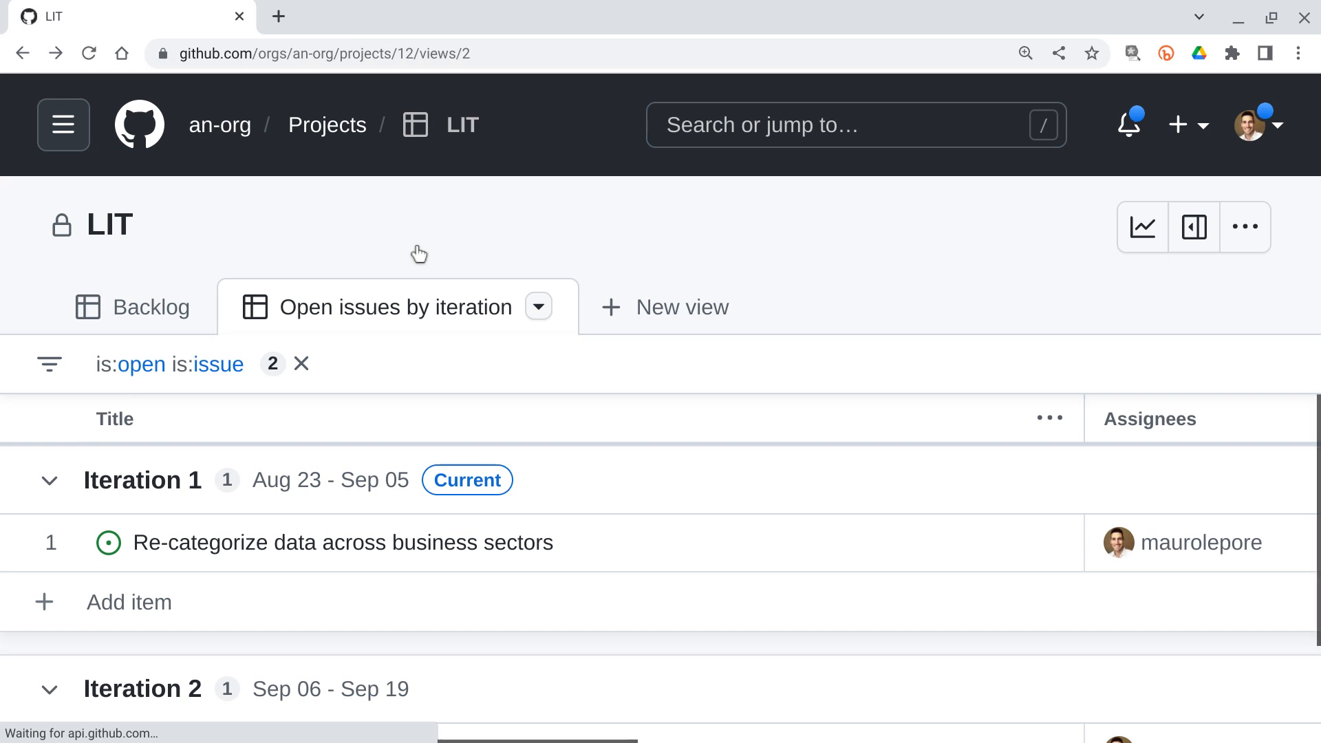
{"action": "scroll", "coordinate": [266, 485], "scroll_direction": "down", "scroll_amount": 2}
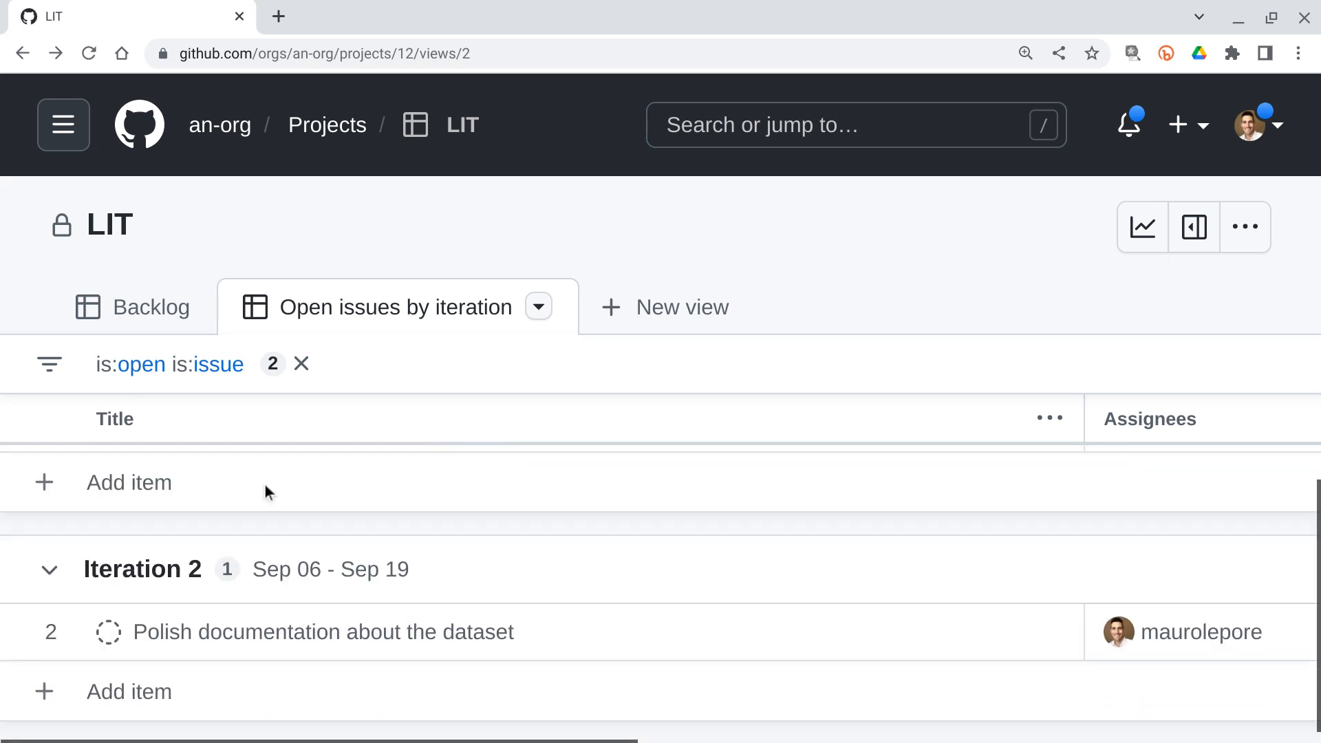
{"action": "scroll", "coordinate": [976, 623], "scroll_direction": "right", "scroll_amount": 6}
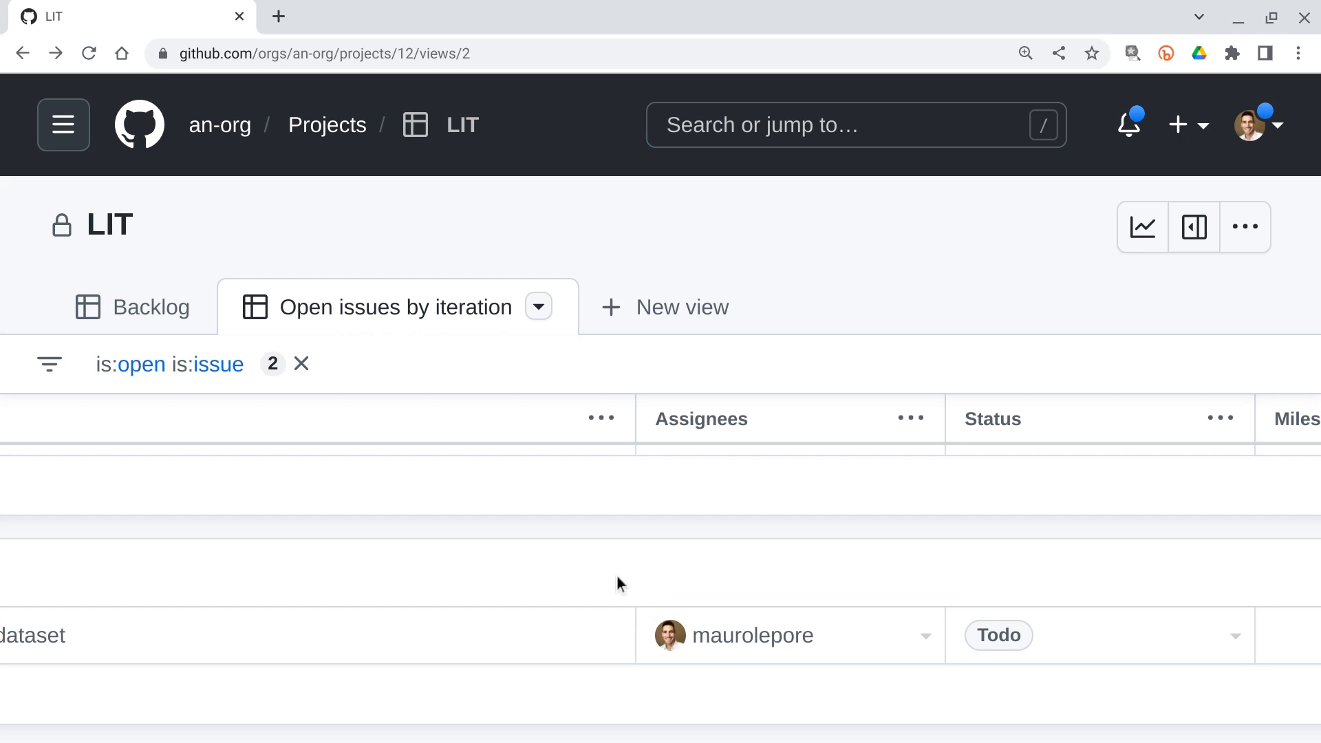
{"action": "scroll", "coordinate": [614, 577], "scroll_direction": "right", "scroll_amount": 5}
{"action": "scroll", "coordinate": [614, 581], "scroll_direction": "right", "scroll_amount": 3}
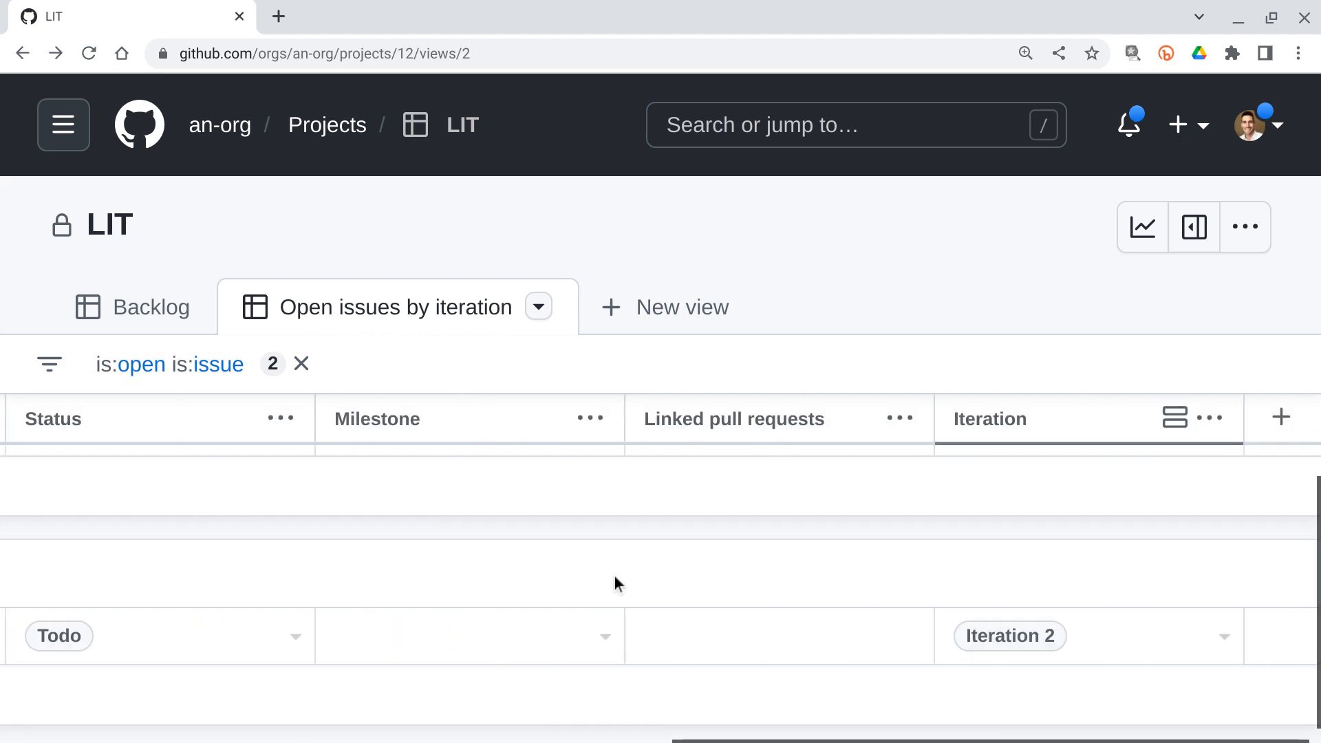
{"action": "scroll", "coordinate": [691, 562], "scroll_direction": "left", "scroll_amount": 8}
{"action": "right_click", "coordinate": [690, 562]}
{"action": "left_click", "coordinate": [195, 641]}
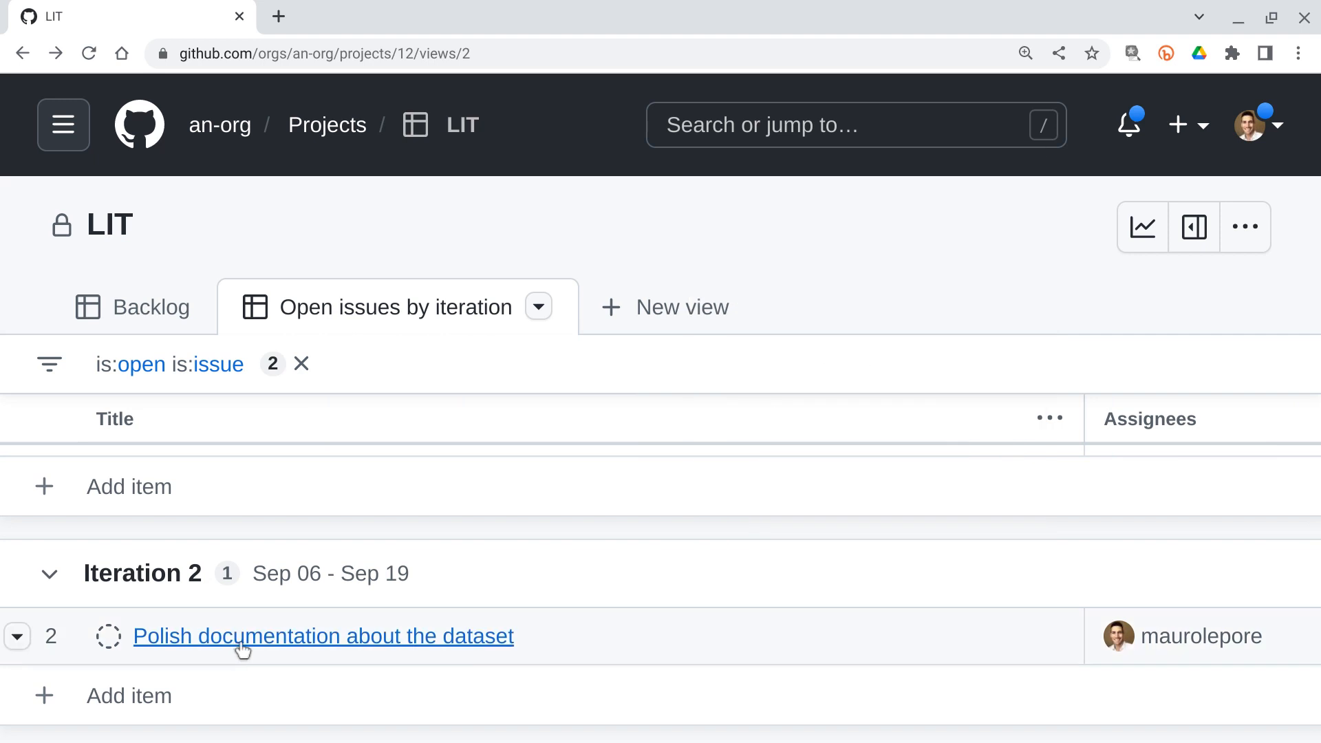
{"action": "left_click", "coordinate": [242, 636]}
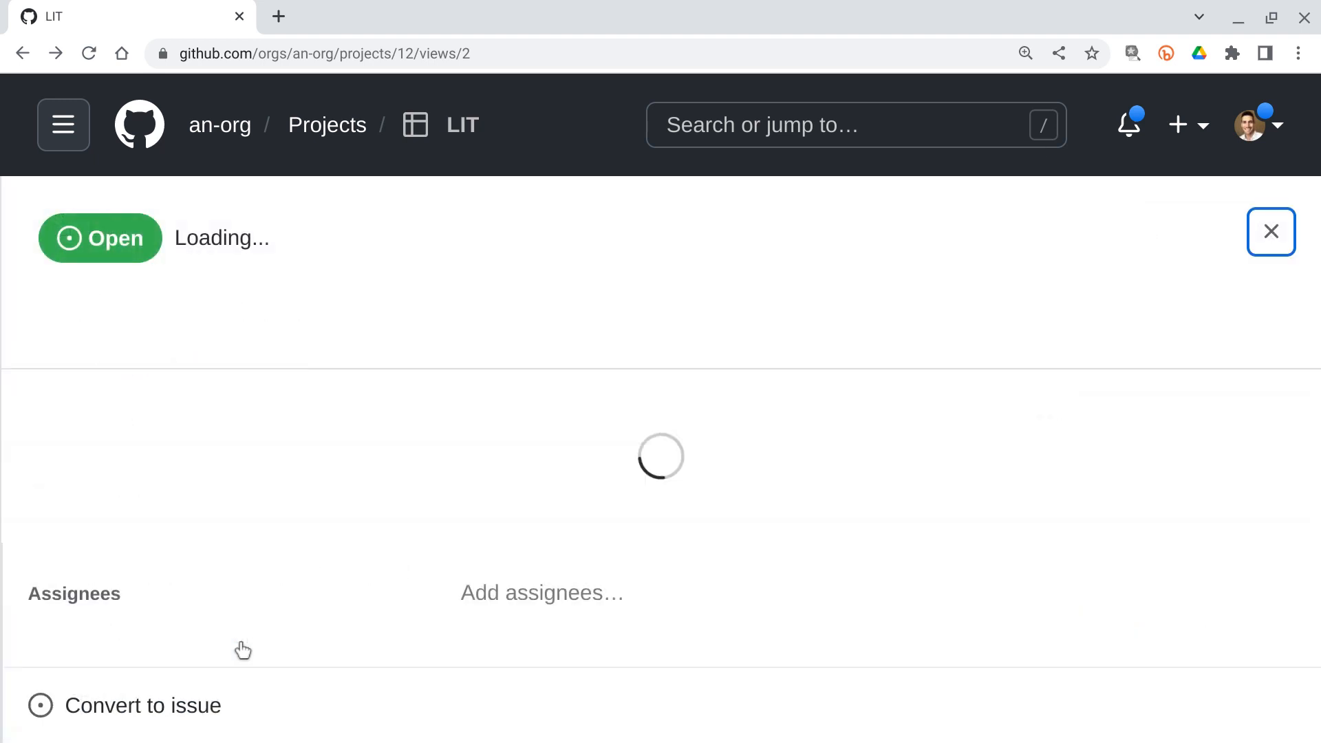
{"action": "key", "text": "ctrl+minus"}
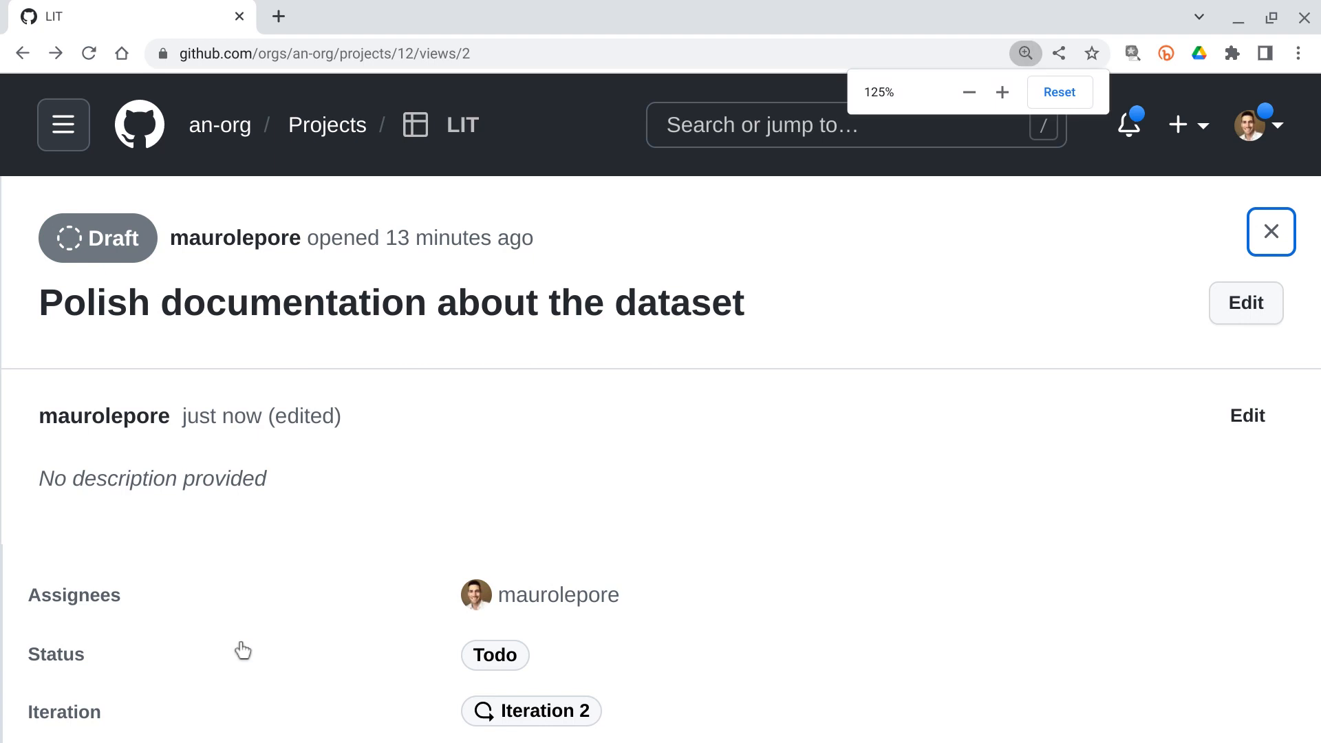
{"action": "key", "text": "ctrl+0"}
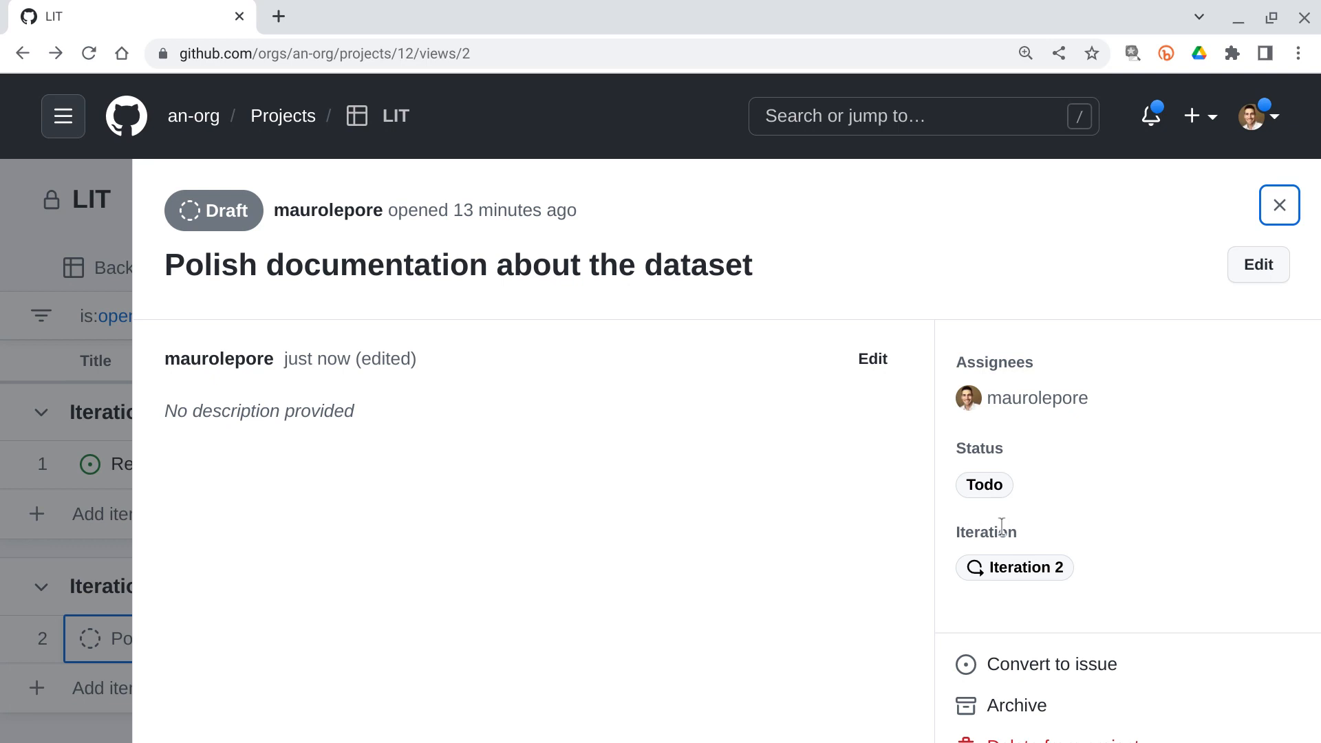
Convert the draft "Polish documentation about the dataset" to an issue in the litData repository
{"action": "scroll", "coordinate": [1199, 597], "scroll_direction": "down", "scroll_amount": 1}
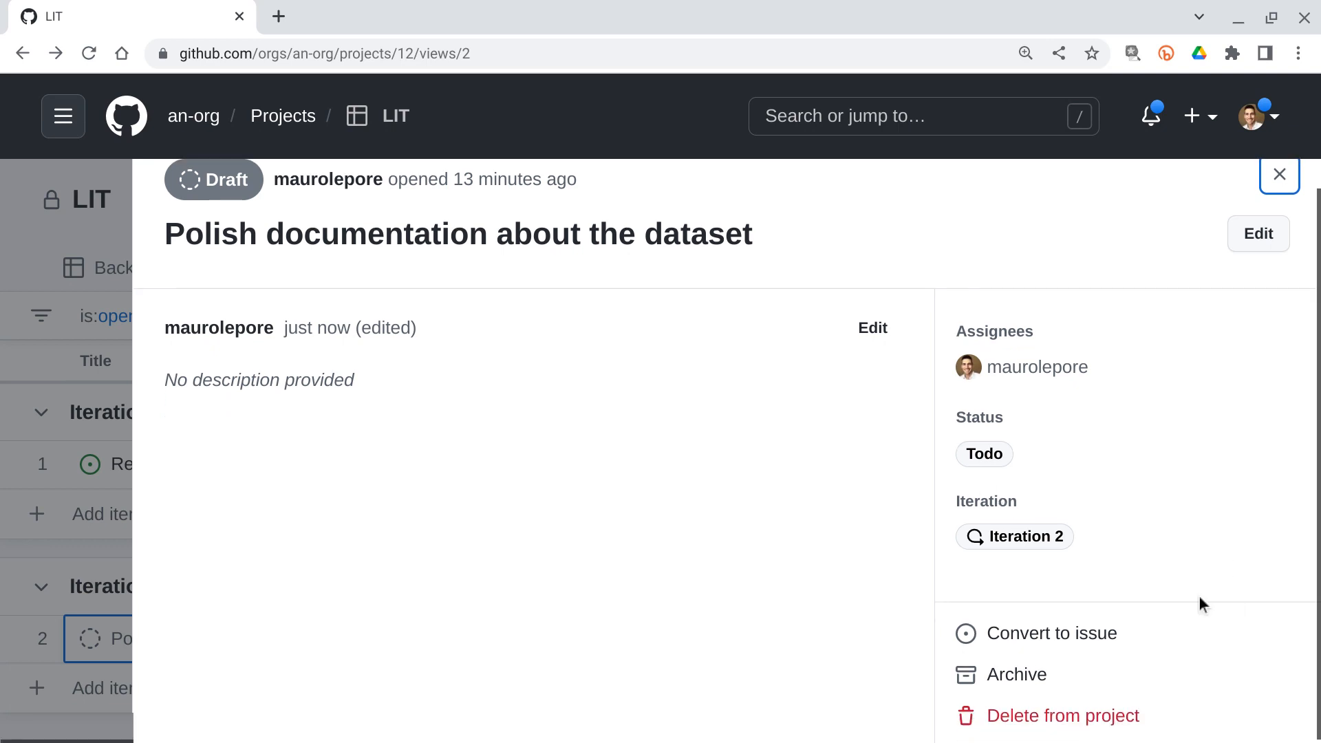
{"action": "left_click", "coordinate": [1028, 630]}
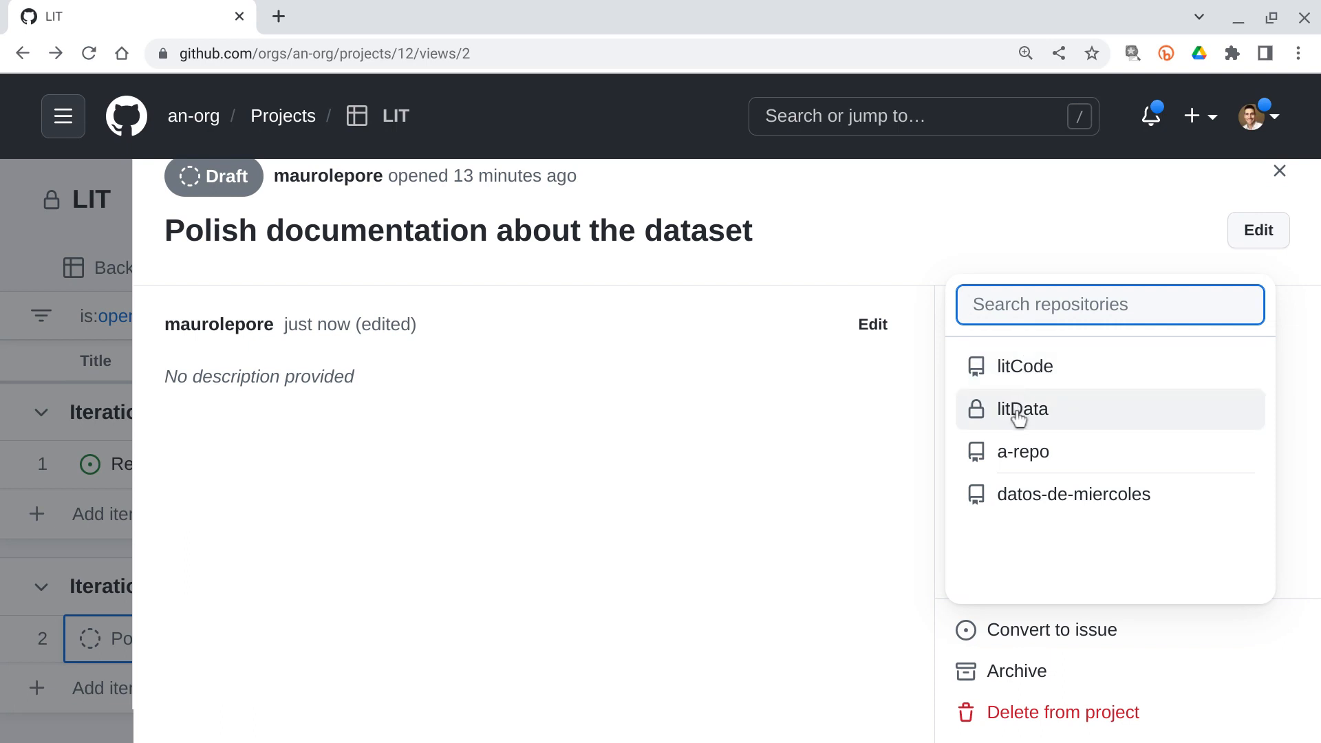
{"action": "left_click", "coordinate": [1087, 421]}
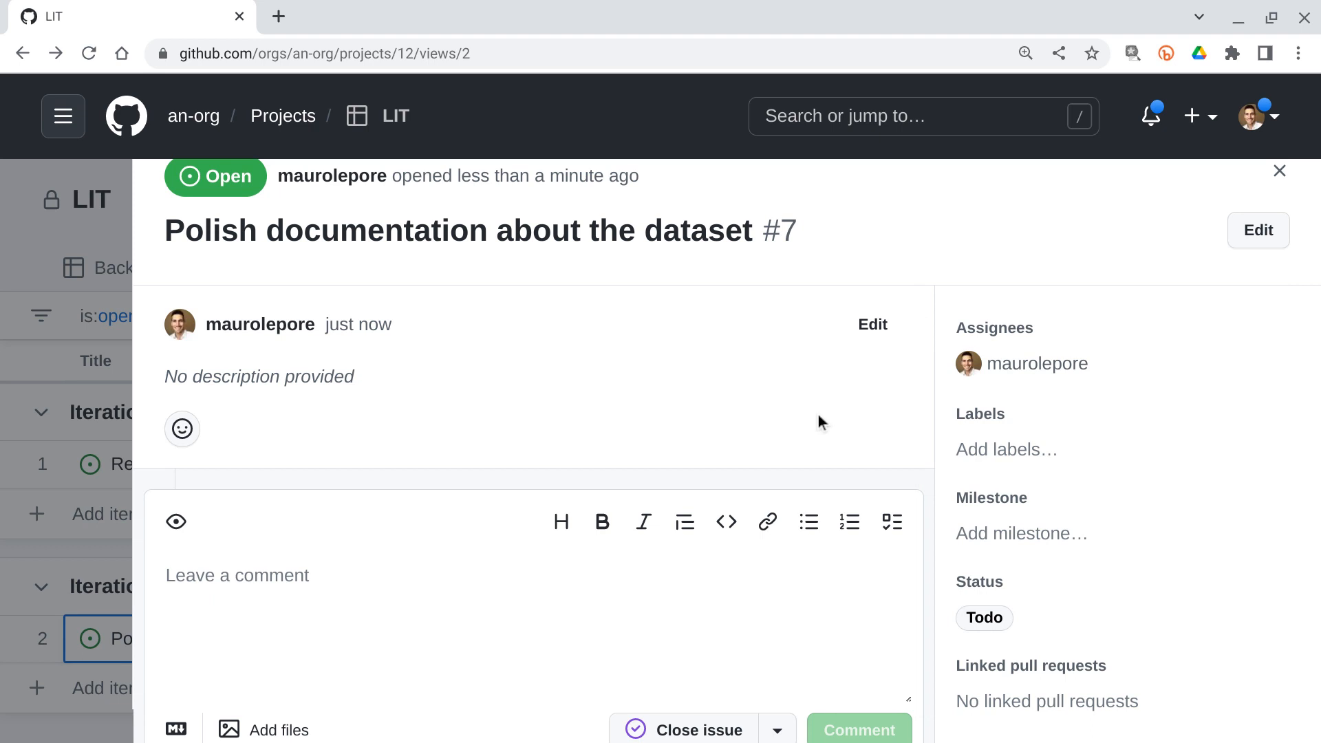
Set the new issue's milestone to "Data is ready" and its status to In Progress, and return to the iteration view
{"action": "left_click", "coordinate": [1007, 544]}
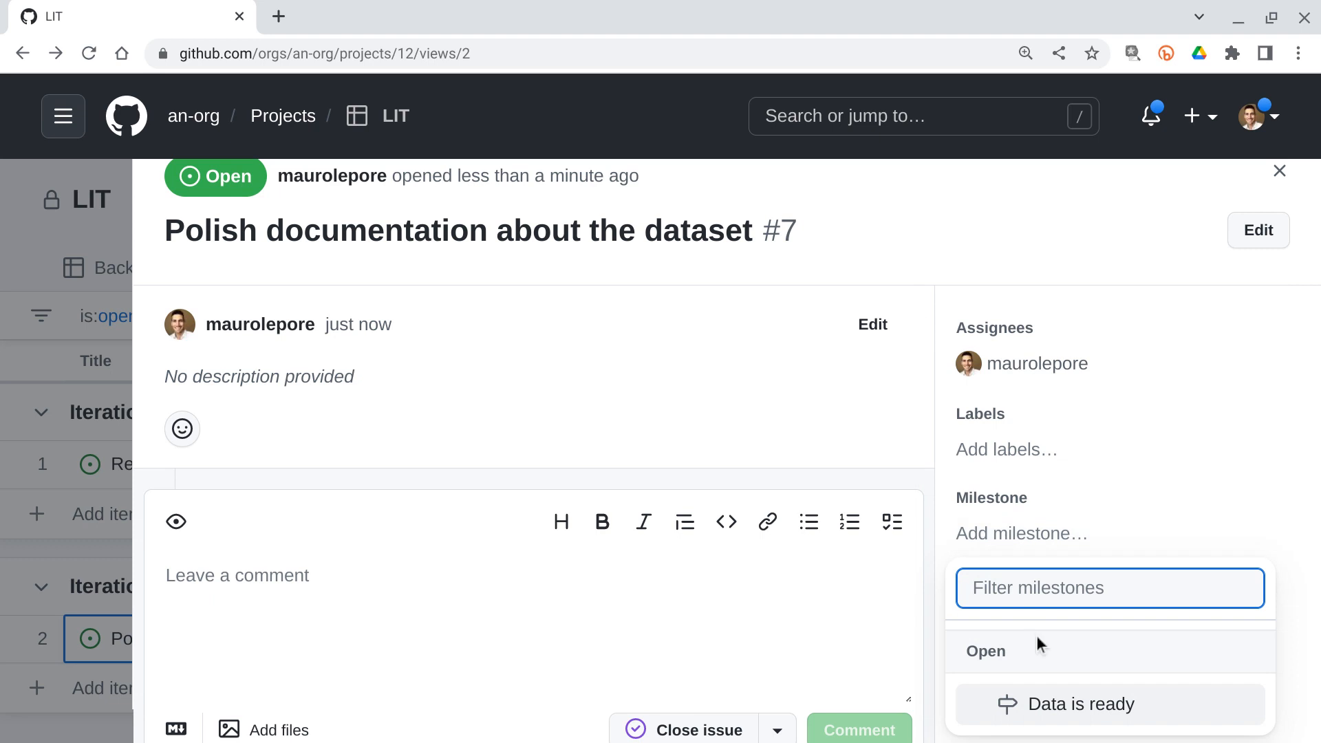
{"action": "left_click", "coordinate": [1040, 705]}
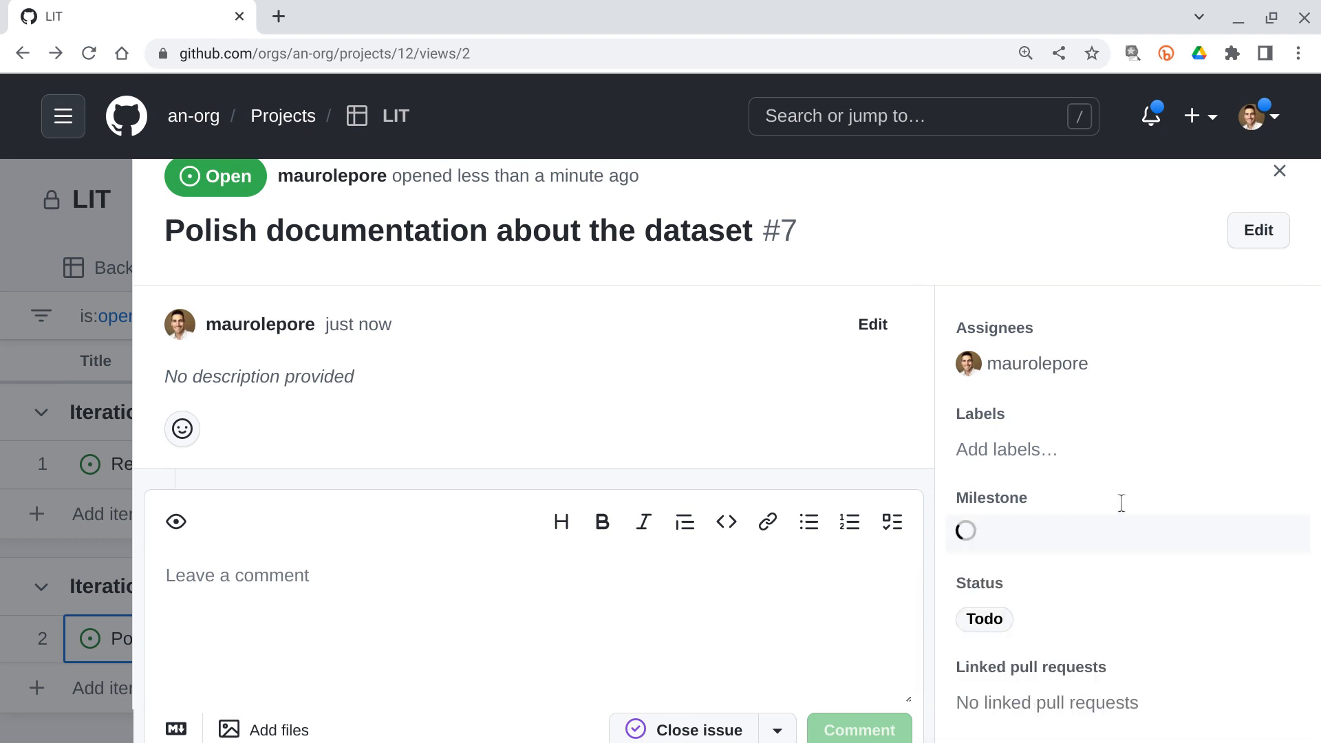
{"action": "scroll", "coordinate": [1121, 502], "scroll_direction": "down", "scroll_amount": 1}
{"action": "scroll", "coordinate": [1121, 503], "scroll_direction": "down", "scroll_amount": 3}
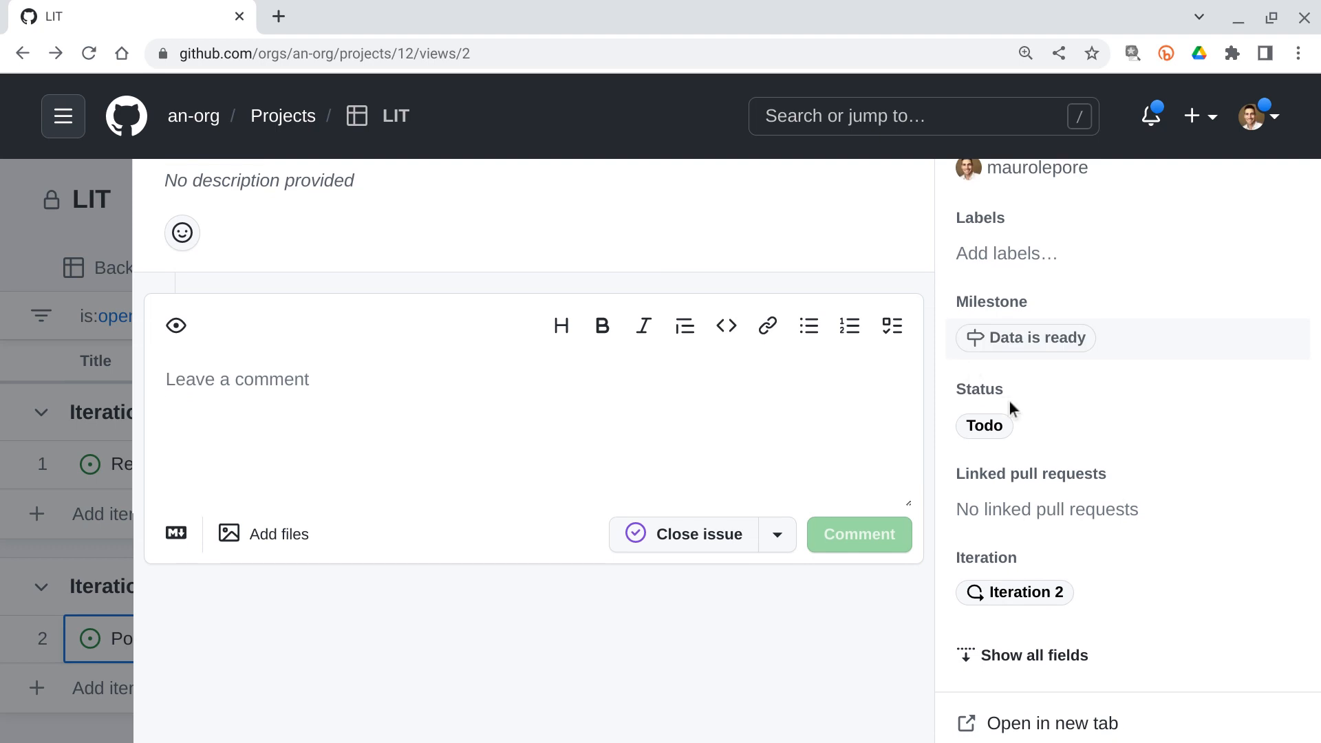
{"action": "left_click", "coordinate": [985, 426]}
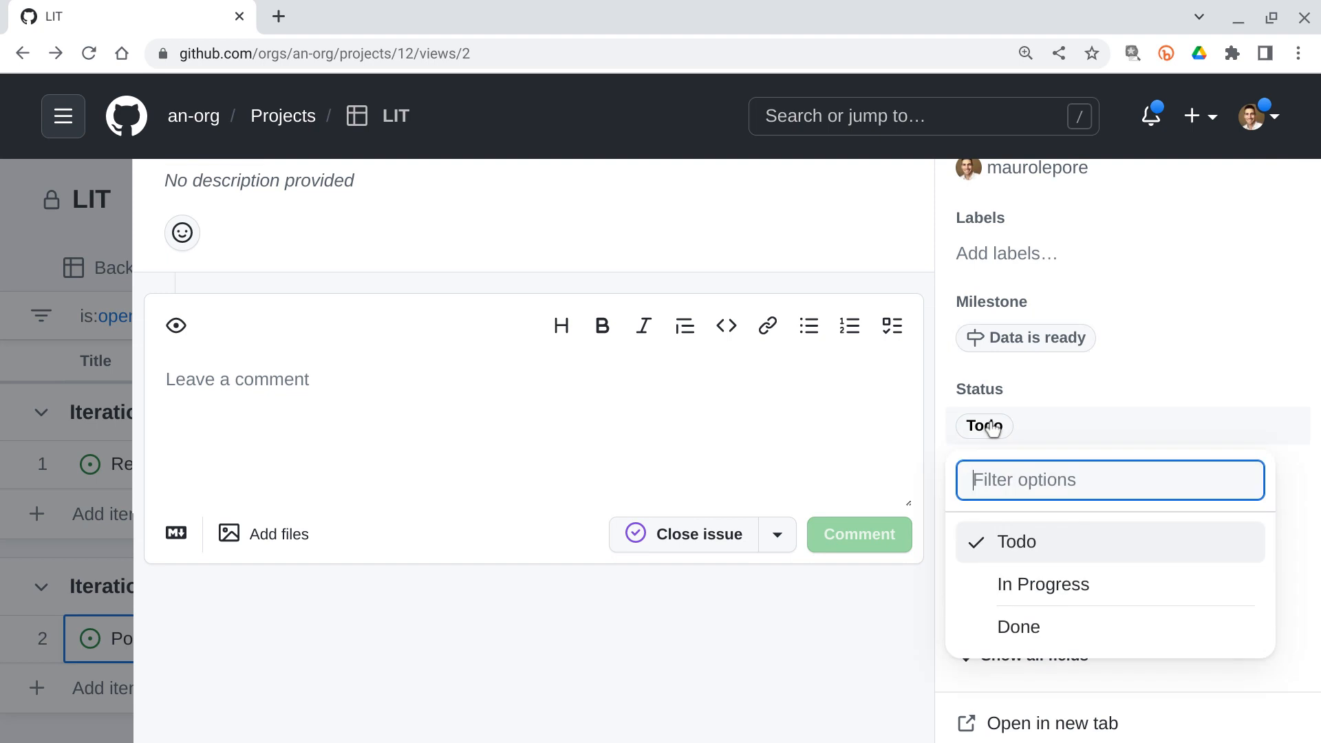
{"action": "left_click", "coordinate": [1013, 582]}
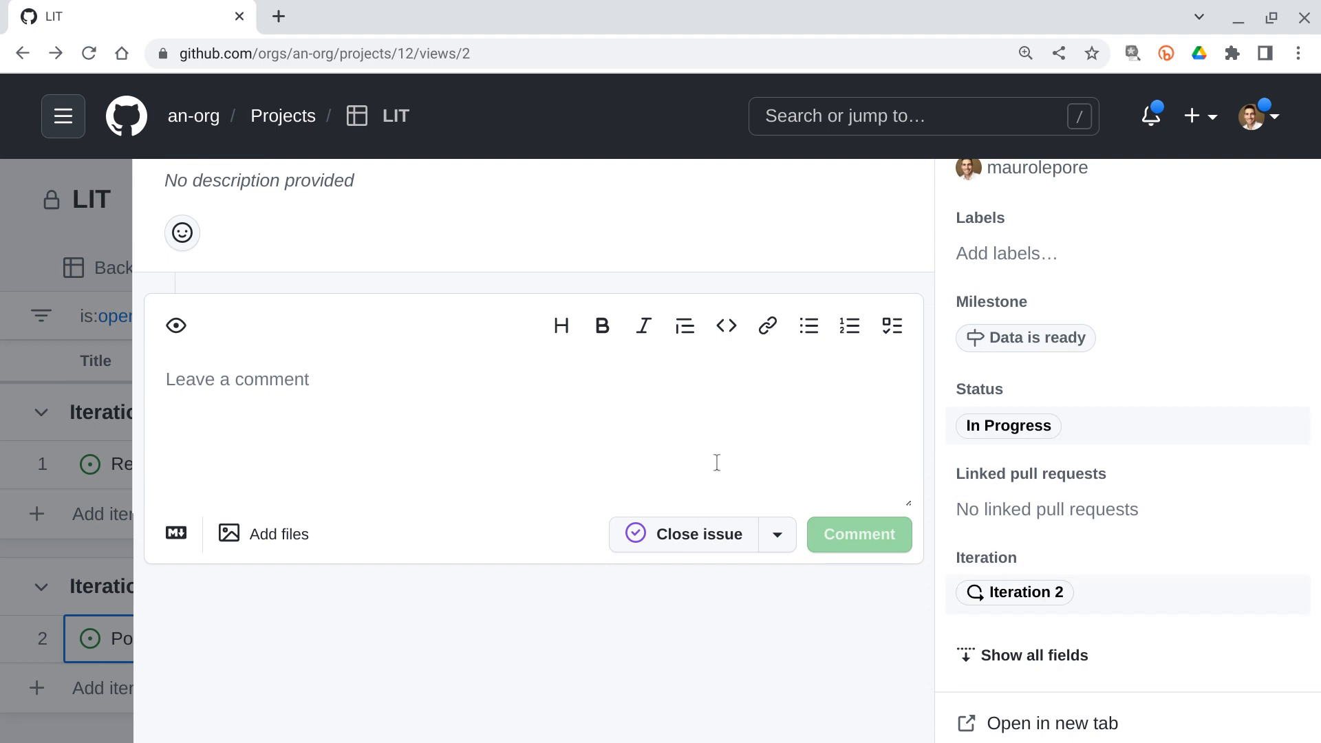
{"action": "scroll", "coordinate": [633, 450], "scroll_direction": "up", "scroll_amount": 1}
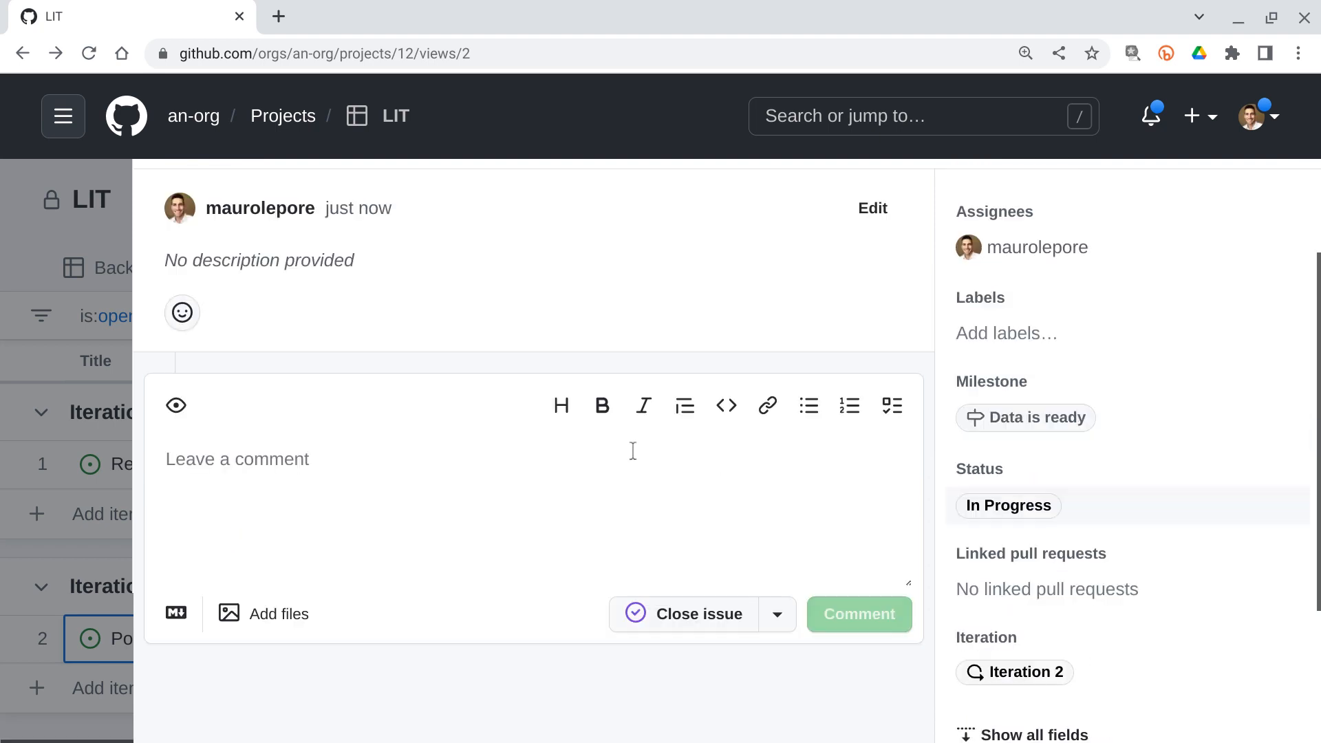
{"action": "scroll", "coordinate": [633, 451], "scroll_direction": "up", "scroll_amount": 2}
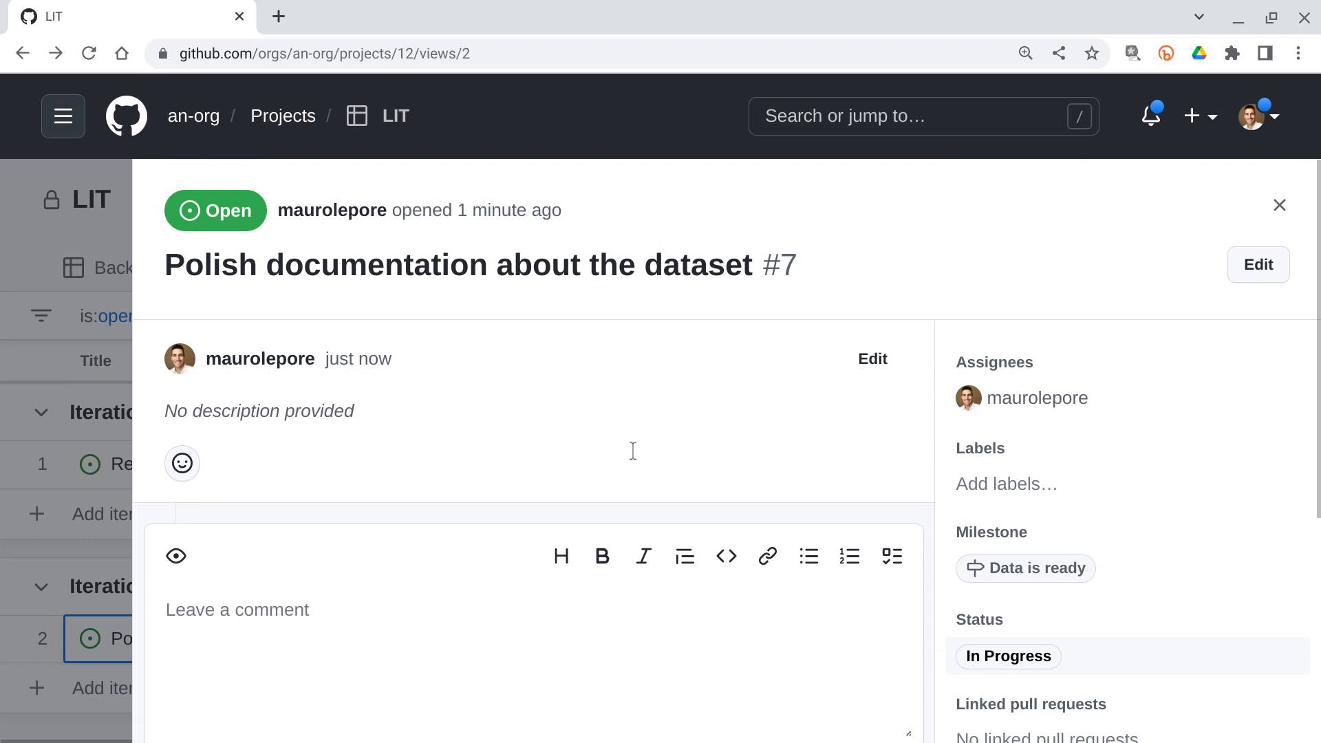
{"action": "left_click", "coordinate": [1280, 208]}
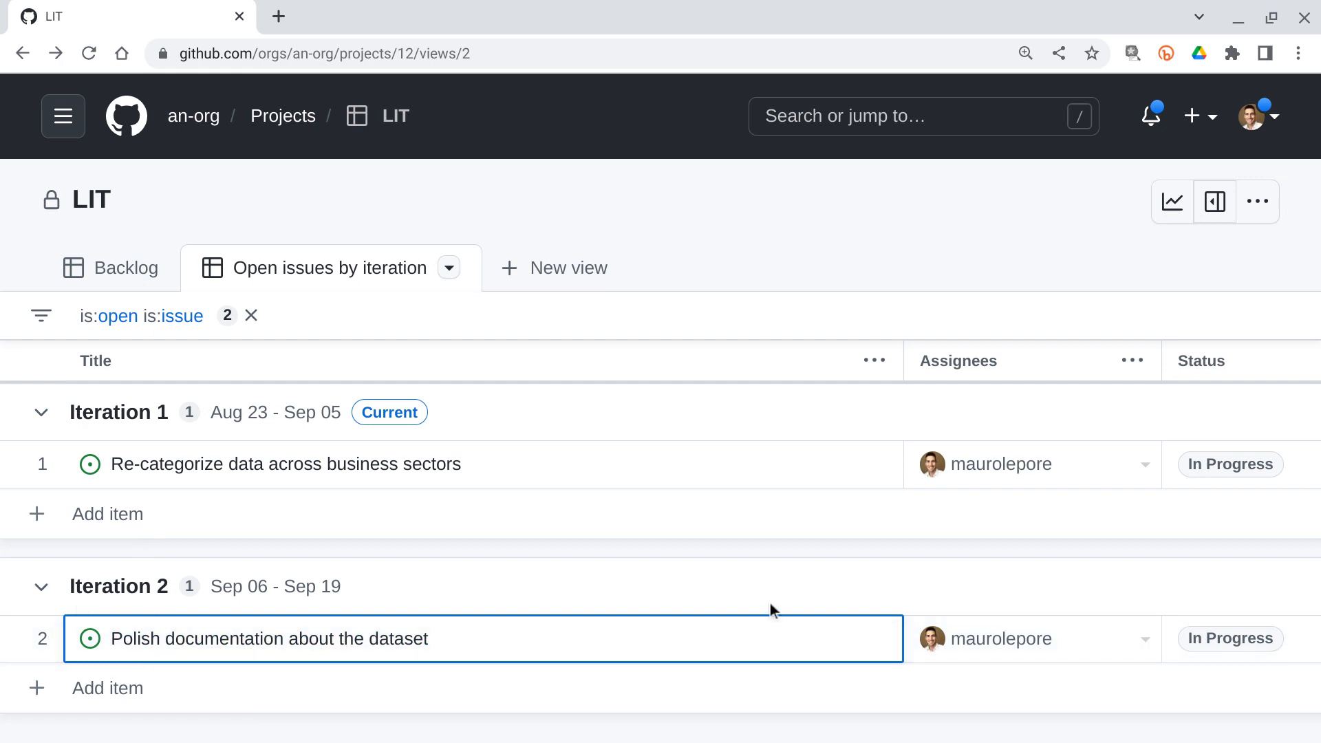
Open the pull request linked to "Re-categorize data across business sectors" in a new browser tab and switch to it
{"action": "scroll", "coordinate": [778, 604], "scroll_direction": "right", "scroll_amount": 8}
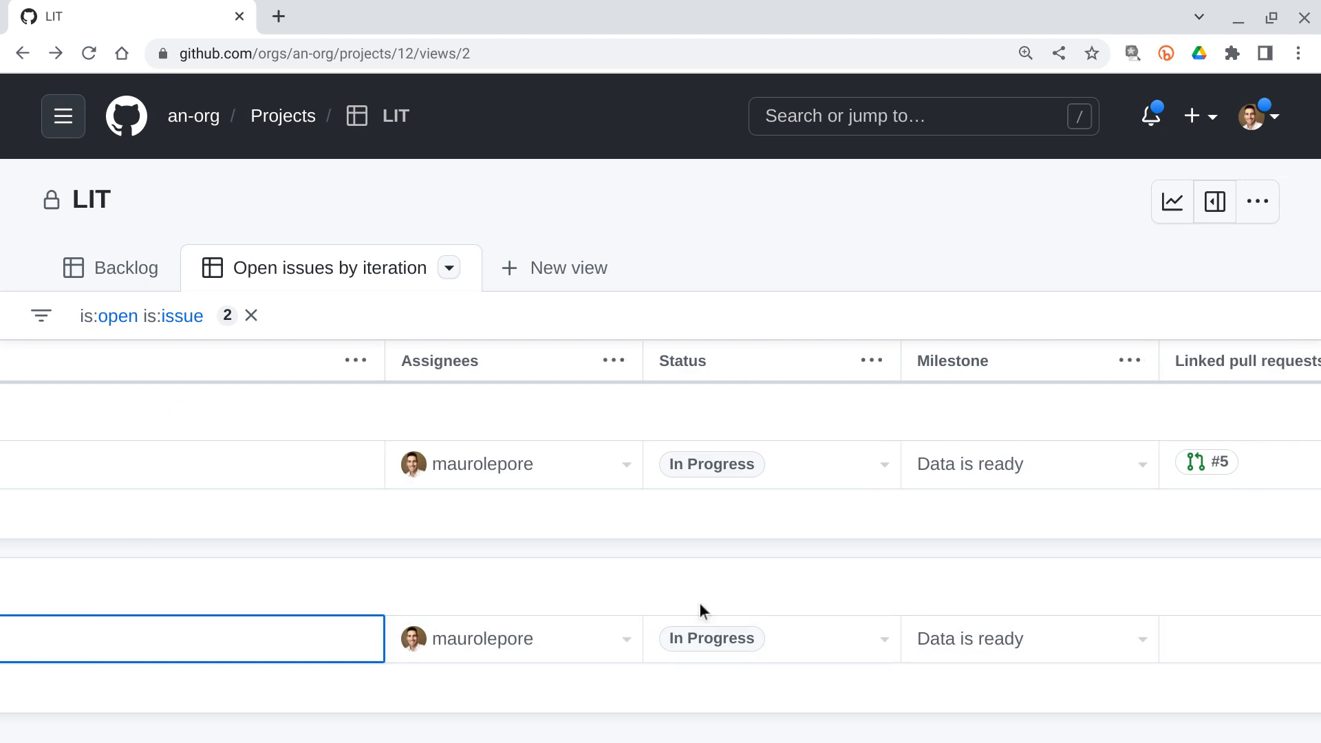
{"action": "scroll", "coordinate": [894, 640], "scroll_direction": "right", "scroll_amount": 3}
{"action": "scroll", "coordinate": [911, 638], "scroll_direction": "left", "scroll_amount": 10}
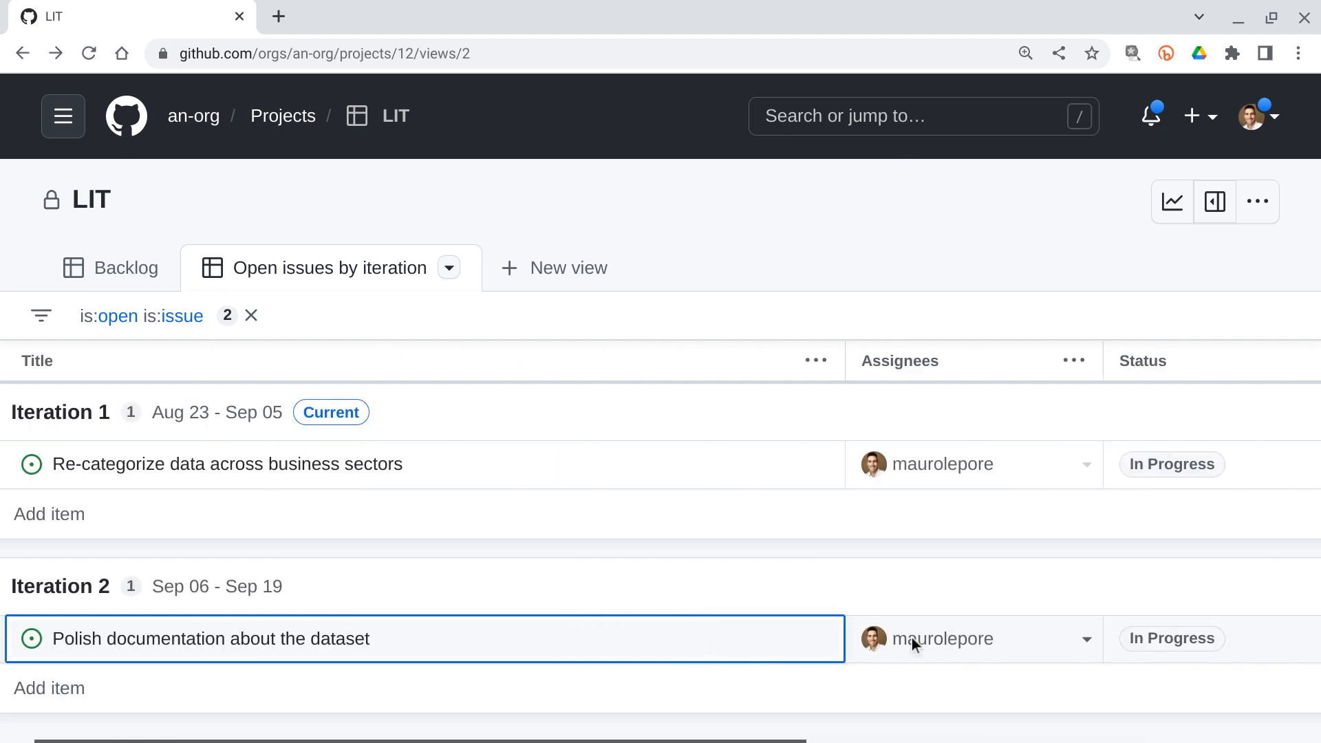
{"action": "scroll", "coordinate": [910, 638], "scroll_direction": "left", "scroll_amount": 1}
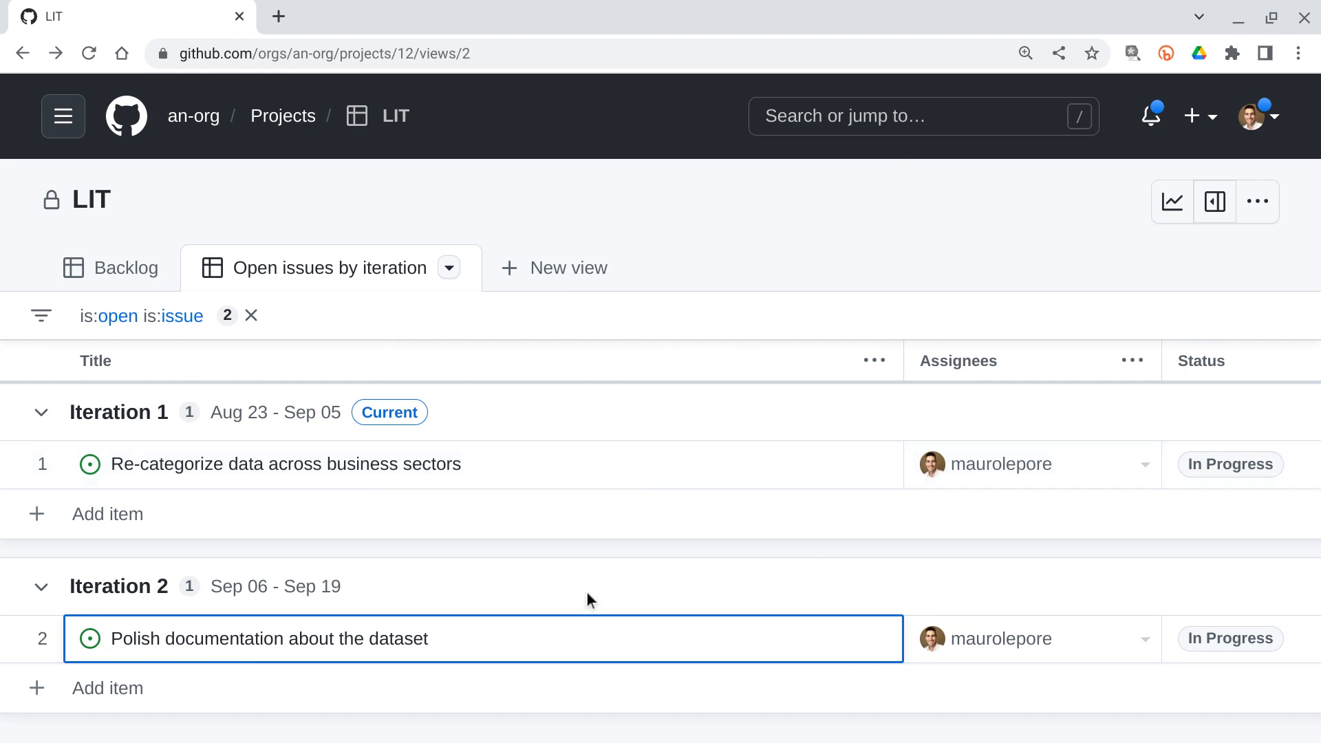
{"action": "scroll", "coordinate": [736, 469], "scroll_direction": "right", "scroll_amount": 10}
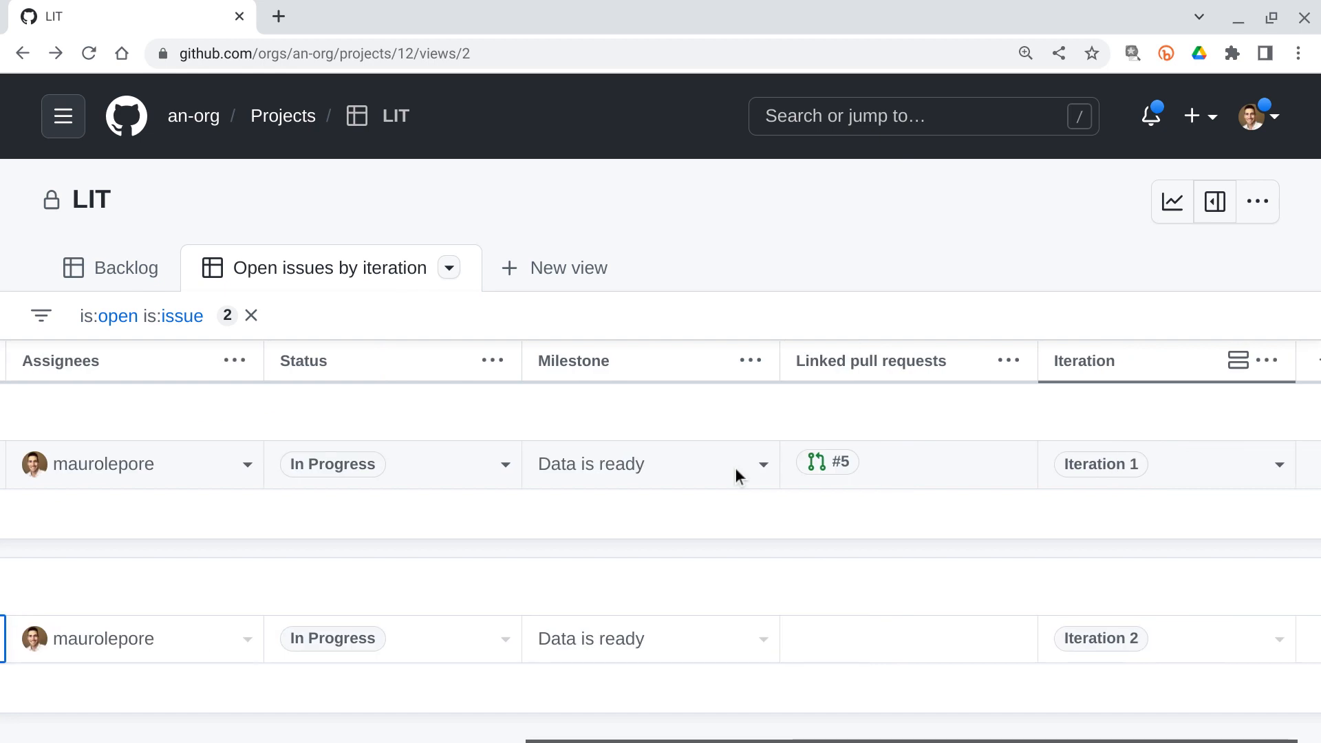
{"action": "scroll", "coordinate": [736, 475], "scroll_direction": "left", "scroll_amount": 1}
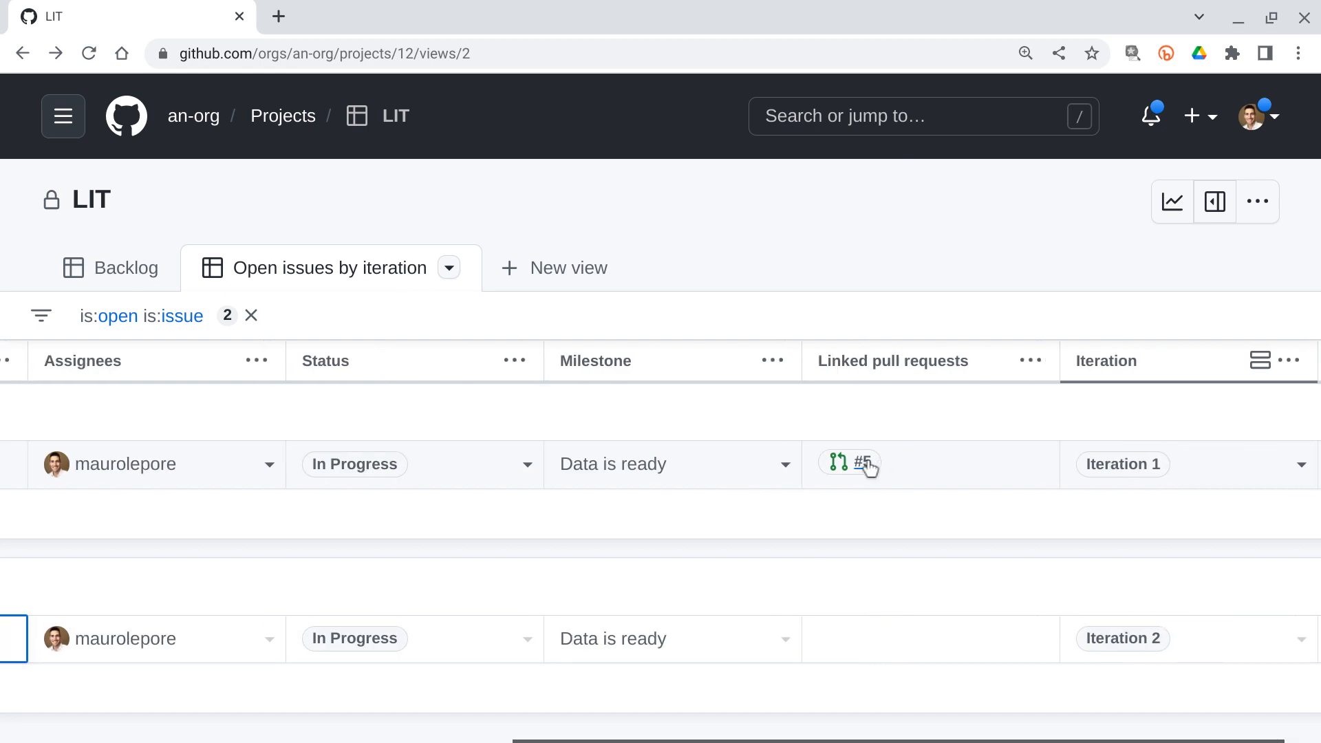
{"action": "mouse_move", "coordinate": [865, 465]}
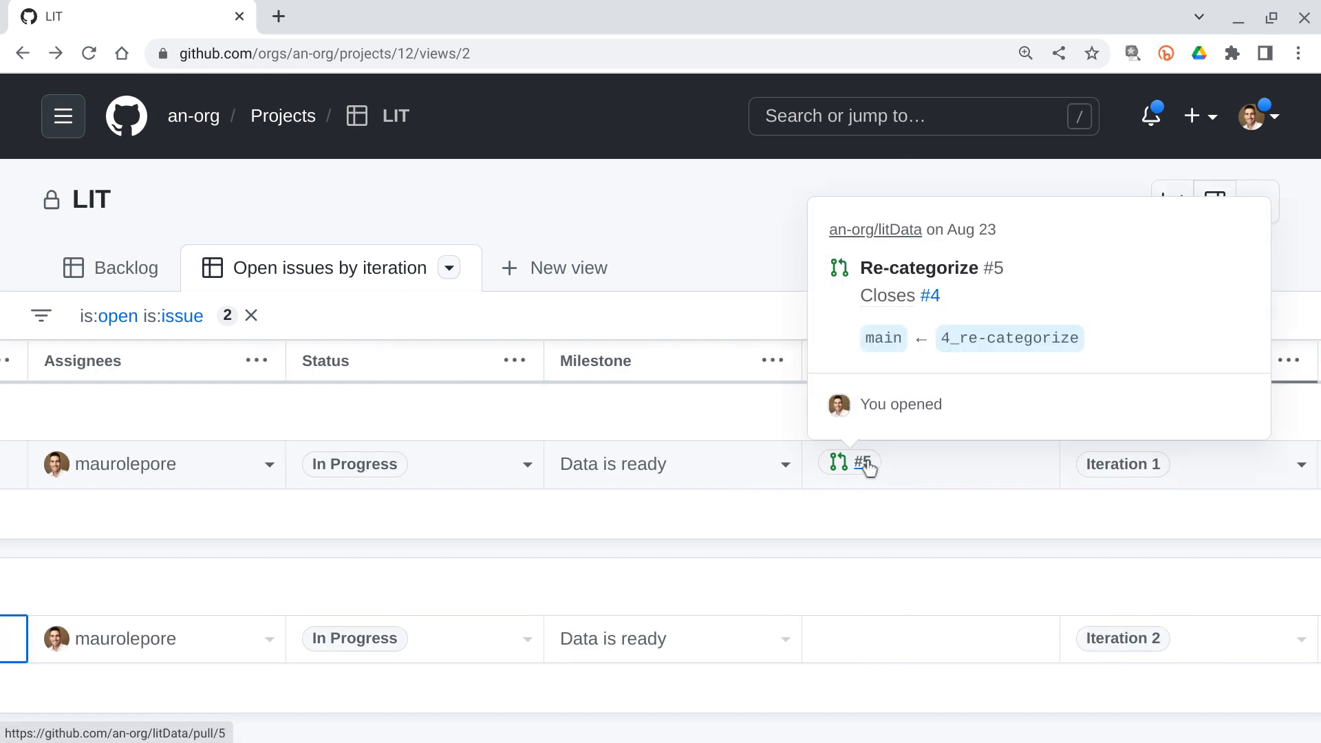
{"action": "left_click", "coordinate": [865, 465], "text": "ctrl"}
{"action": "mouse_move", "coordinate": [858, 469]}
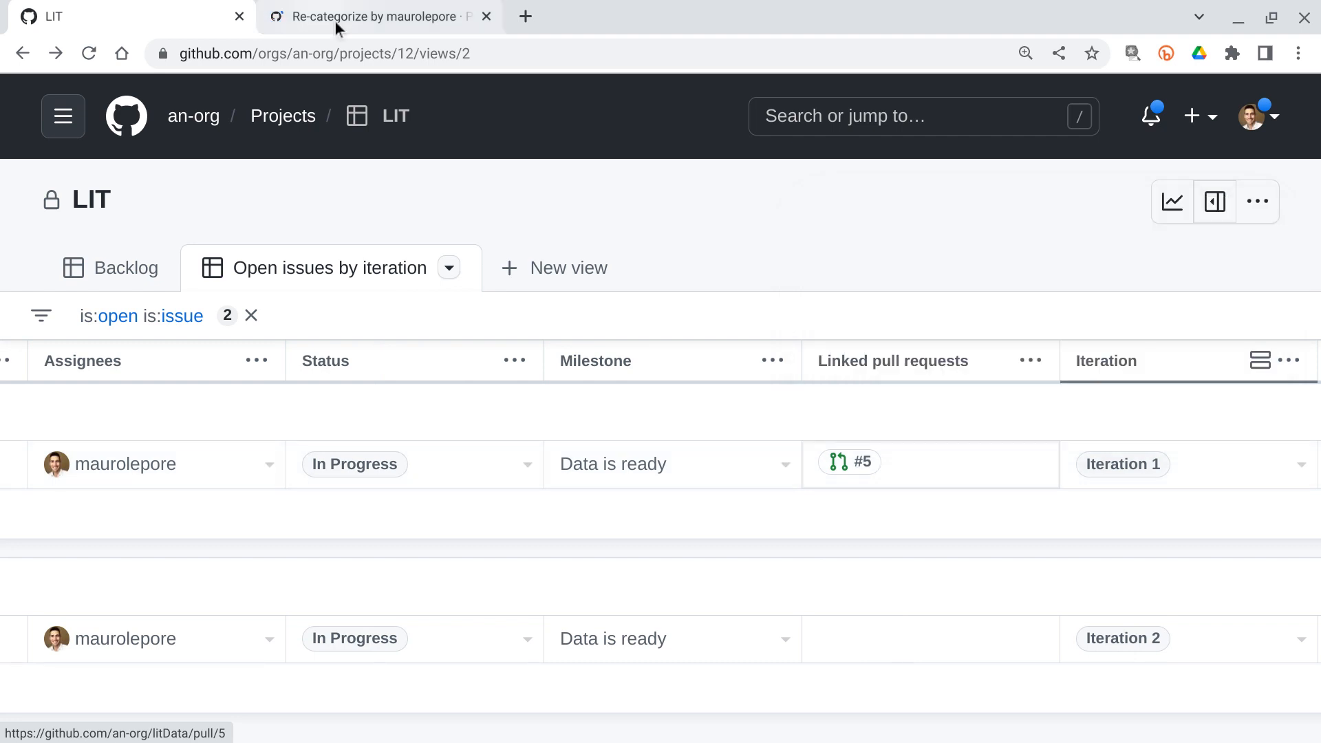
{"action": "left_click", "coordinate": [352, 20]}
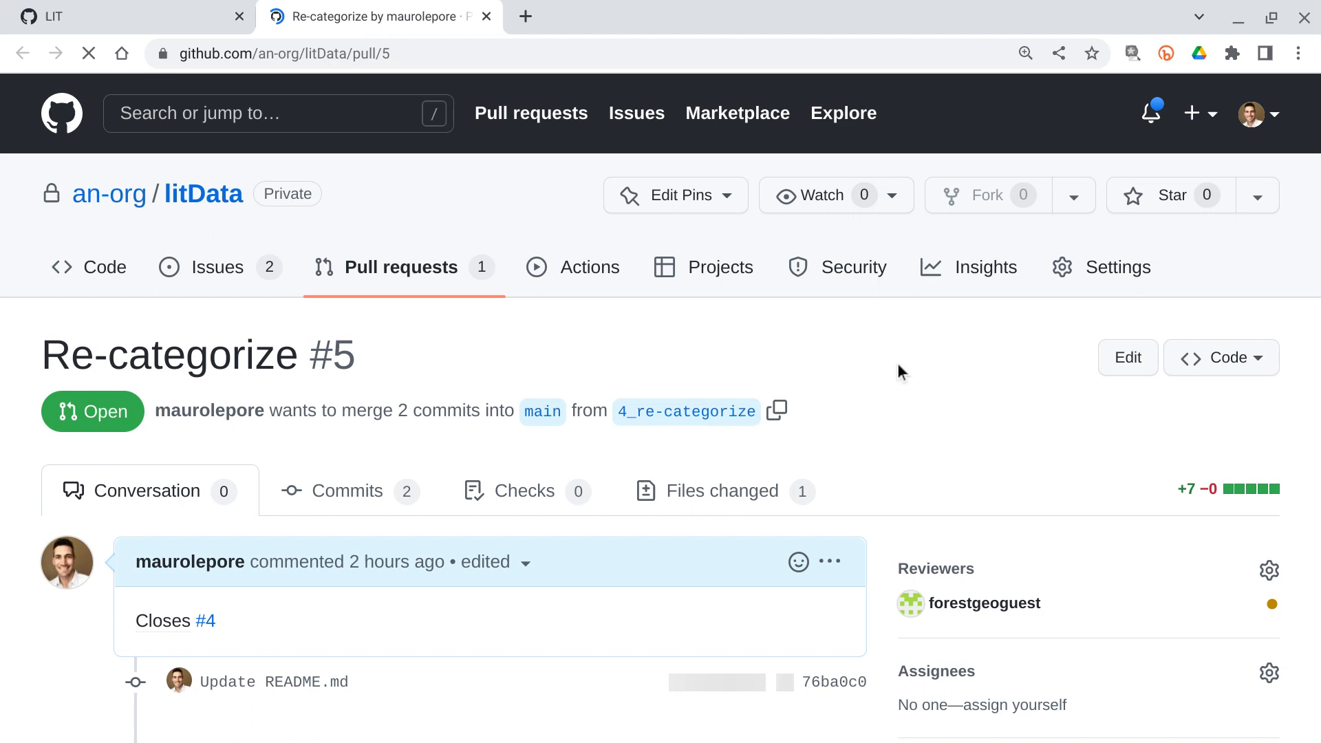
Review the Re-categorize pull request's commits, requested review, linked issue, project status and merge conflict check
{"action": "scroll", "coordinate": [898, 364], "scroll_direction": "down", "scroll_amount": 1}
{"action": "scroll", "coordinate": [898, 364], "scroll_direction": "down", "scroll_amount": 2}
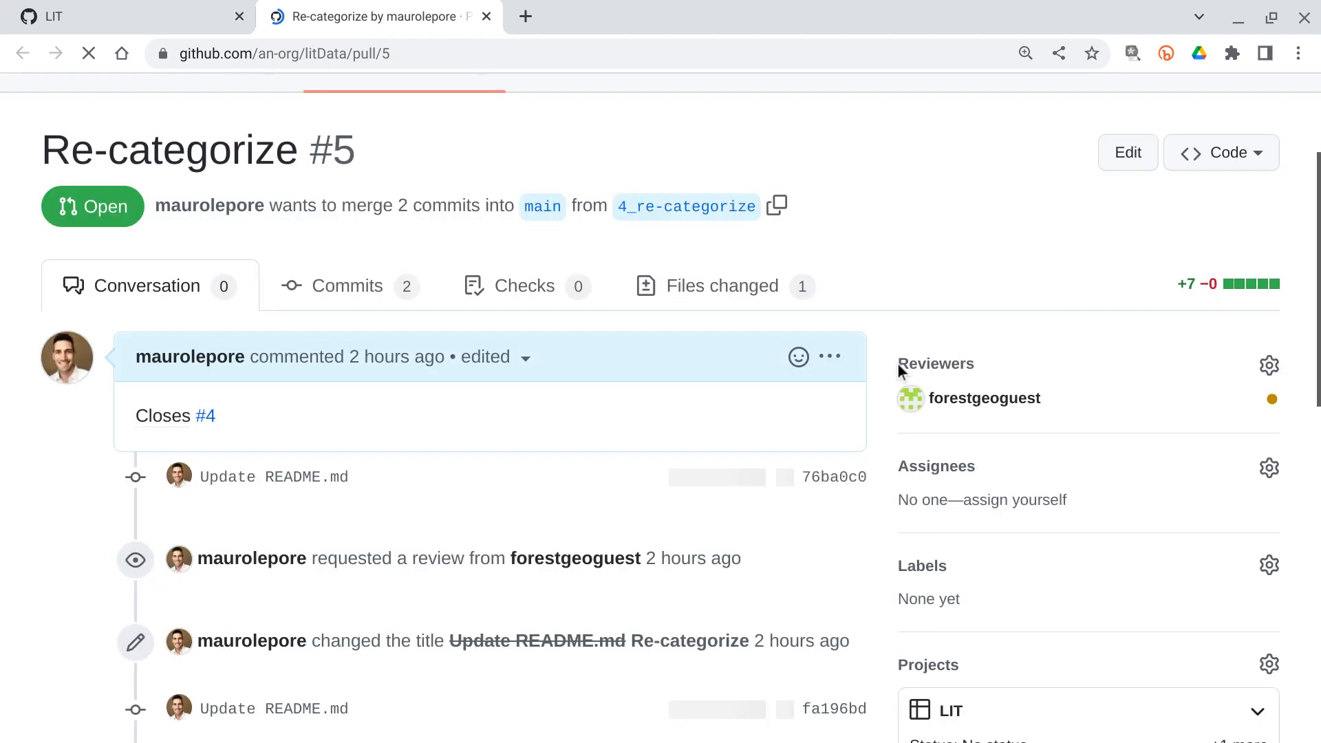
{"action": "scroll", "coordinate": [897, 368], "scroll_direction": "down", "scroll_amount": 1}
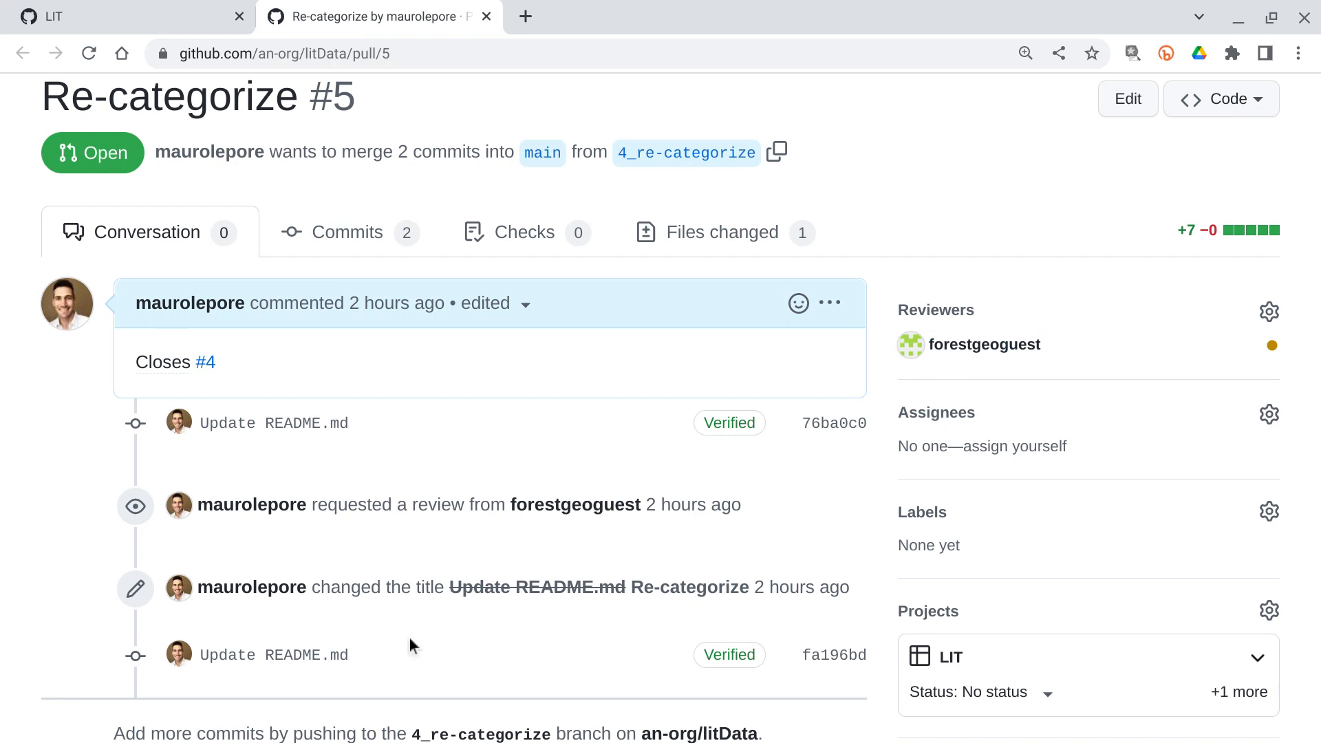
{"action": "scroll", "coordinate": [412, 650], "scroll_direction": "down", "scroll_amount": 6}
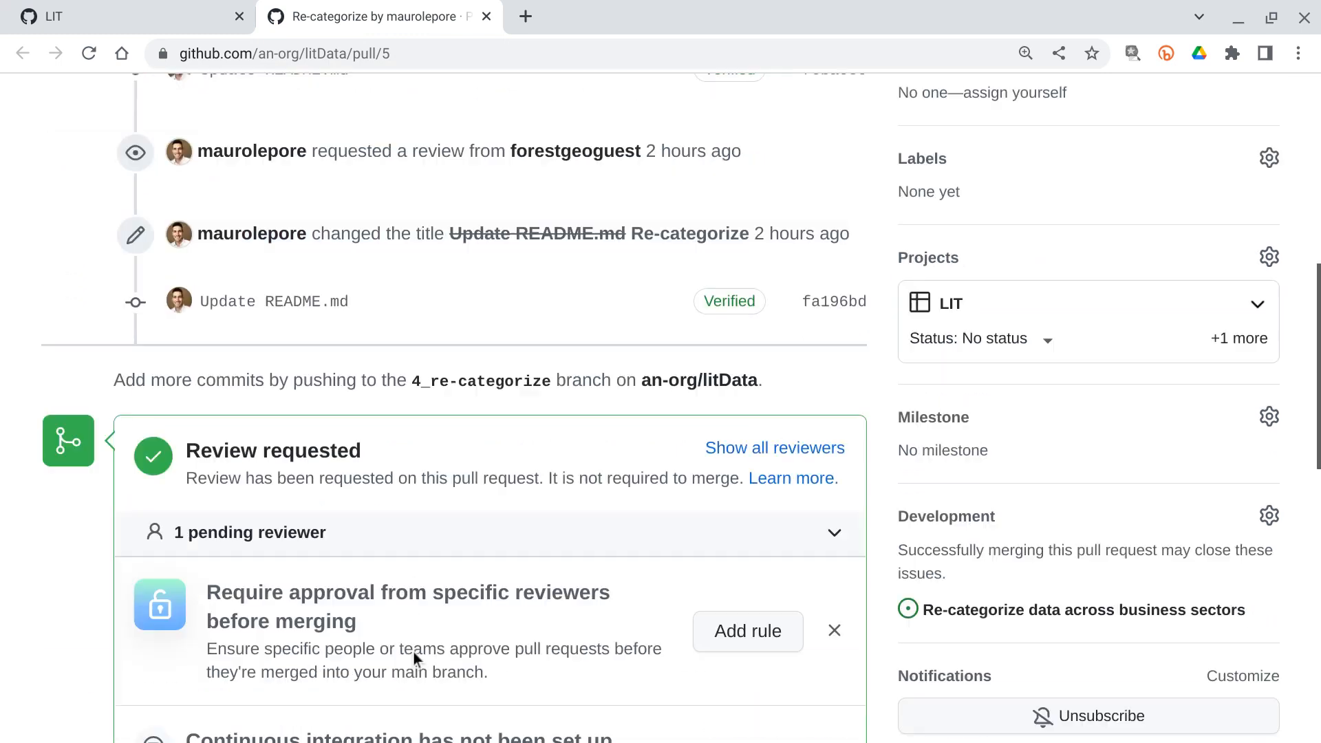
{"action": "scroll", "coordinate": [414, 652], "scroll_direction": "down", "scroll_amount": 6}
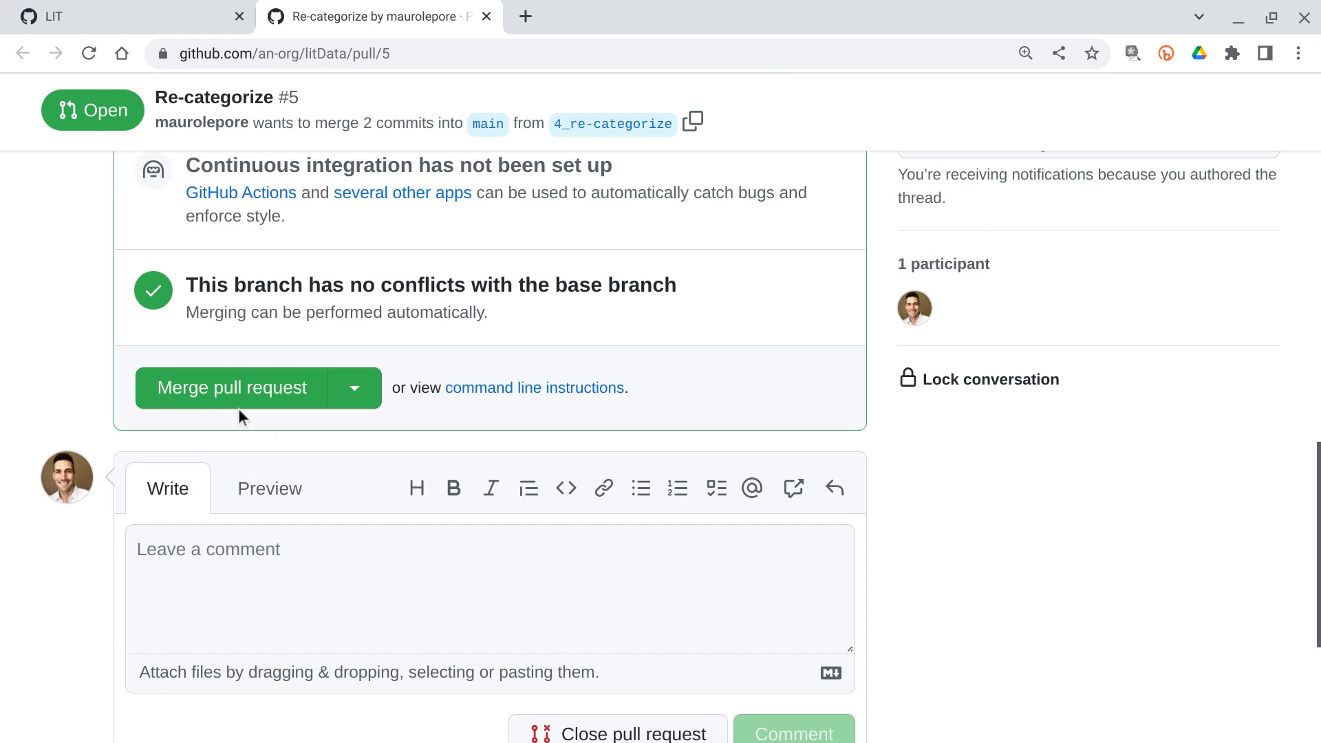
{"action": "scroll", "coordinate": [233, 399], "scroll_direction": "down", "scroll_amount": 4}
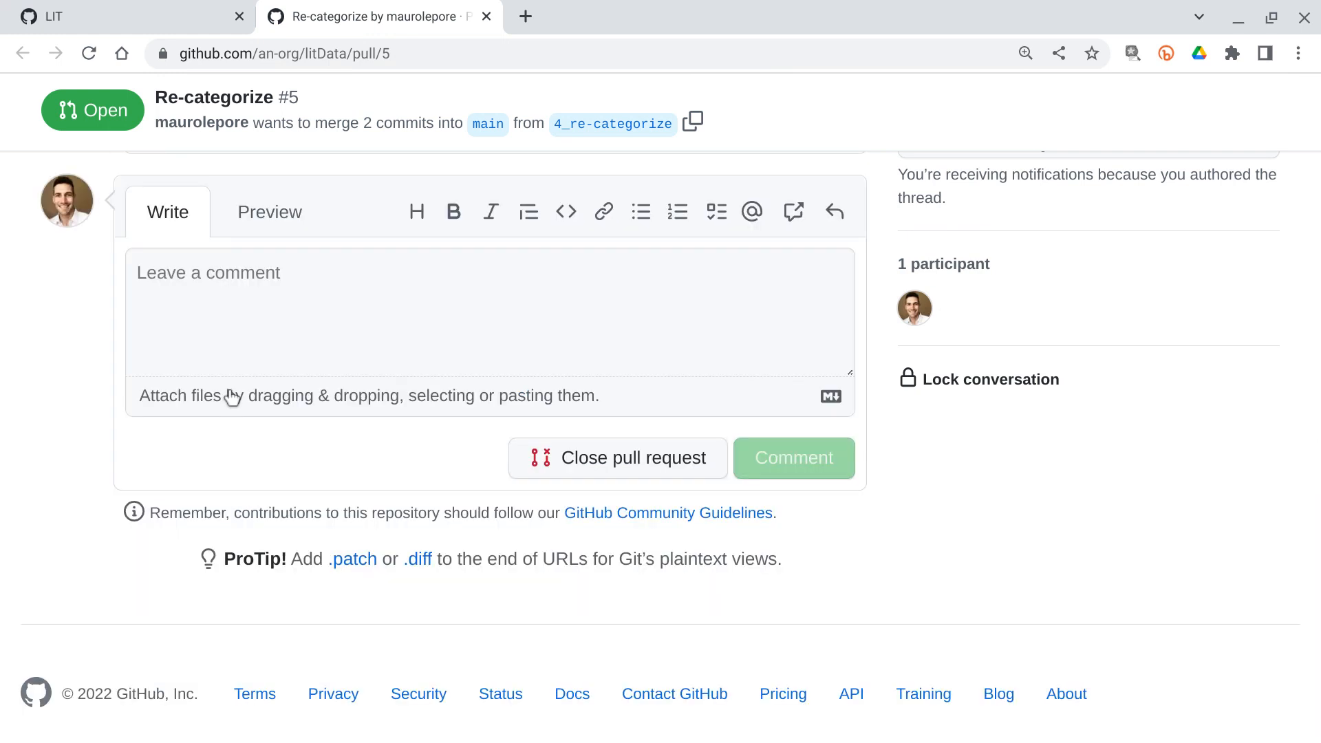
{"action": "scroll", "coordinate": [232, 397], "scroll_direction": "up", "scroll_amount": 15}
{"action": "scroll", "coordinate": [231, 397], "scroll_direction": "up", "scroll_amount": 2}
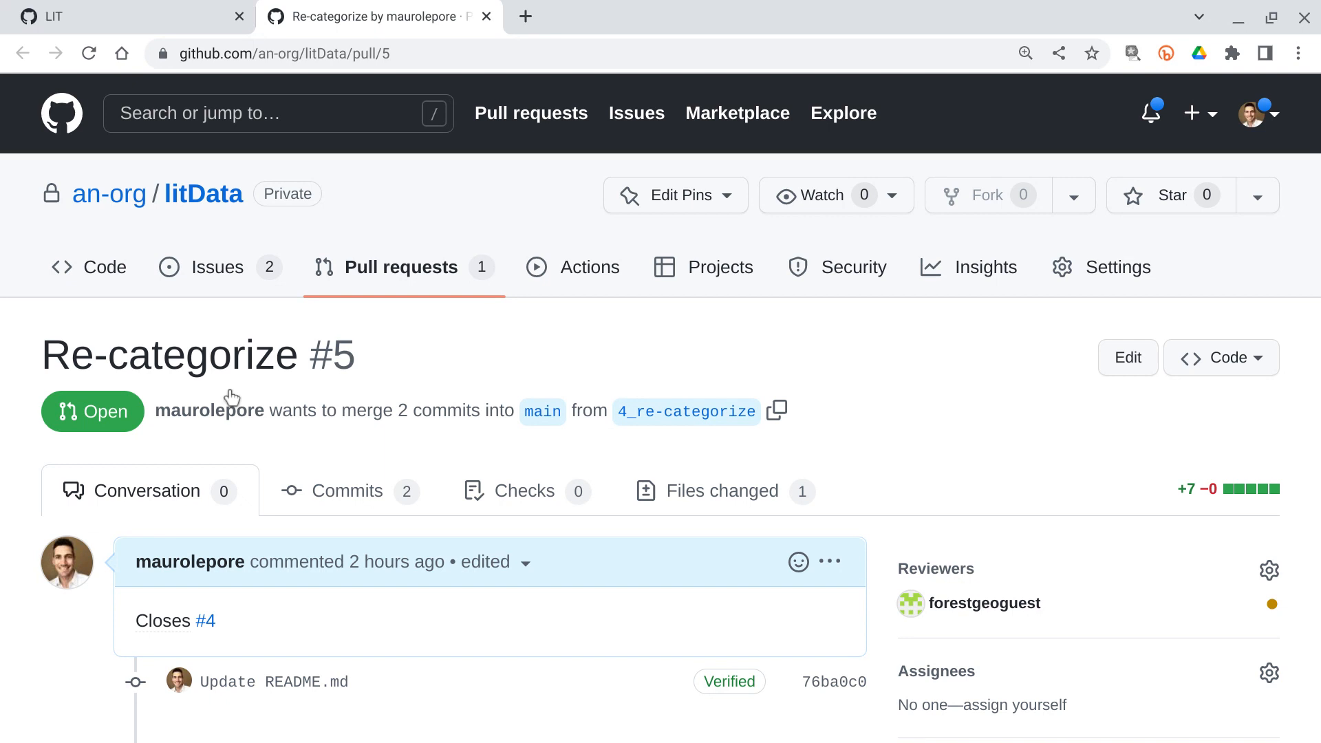
Return to the LIT project, reload the open issues by iteration view, and check the issues' metadata before merging
{"action": "left_click", "coordinate": [162, 11]}
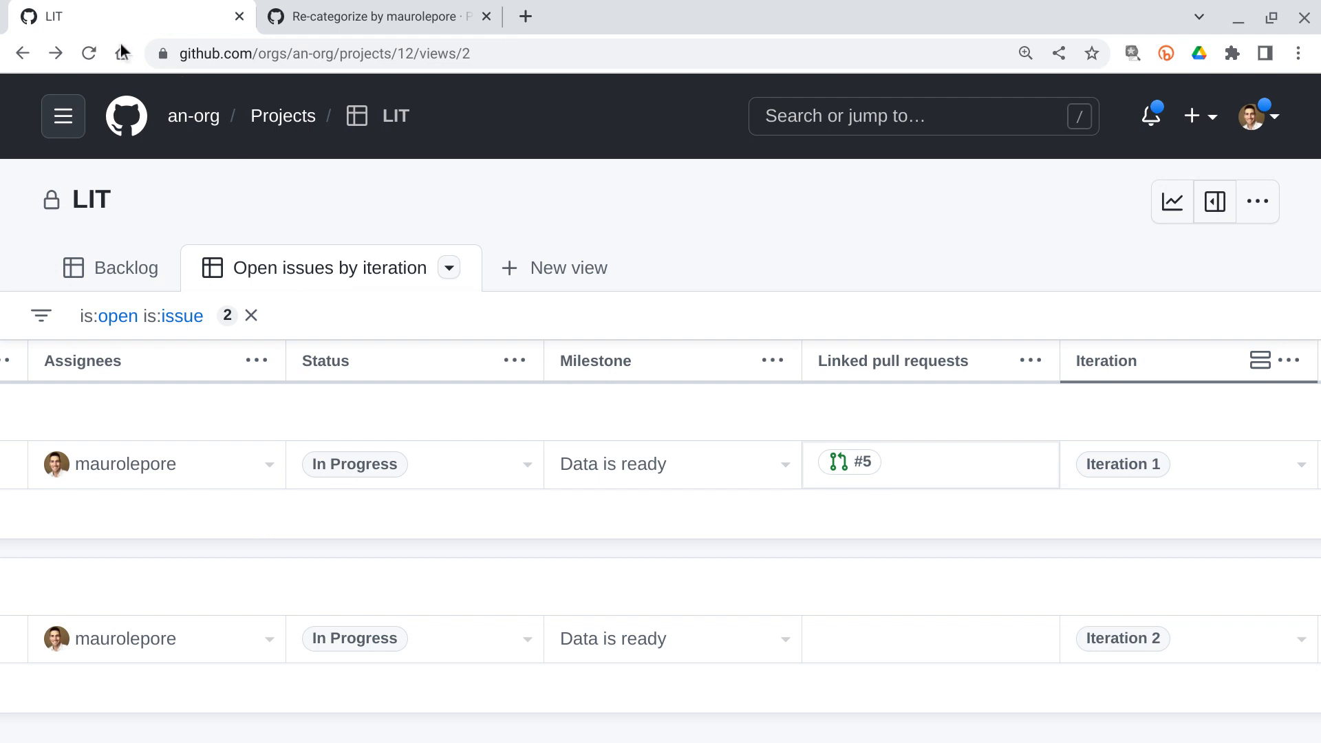
{"action": "left_click", "coordinate": [92, 50]}
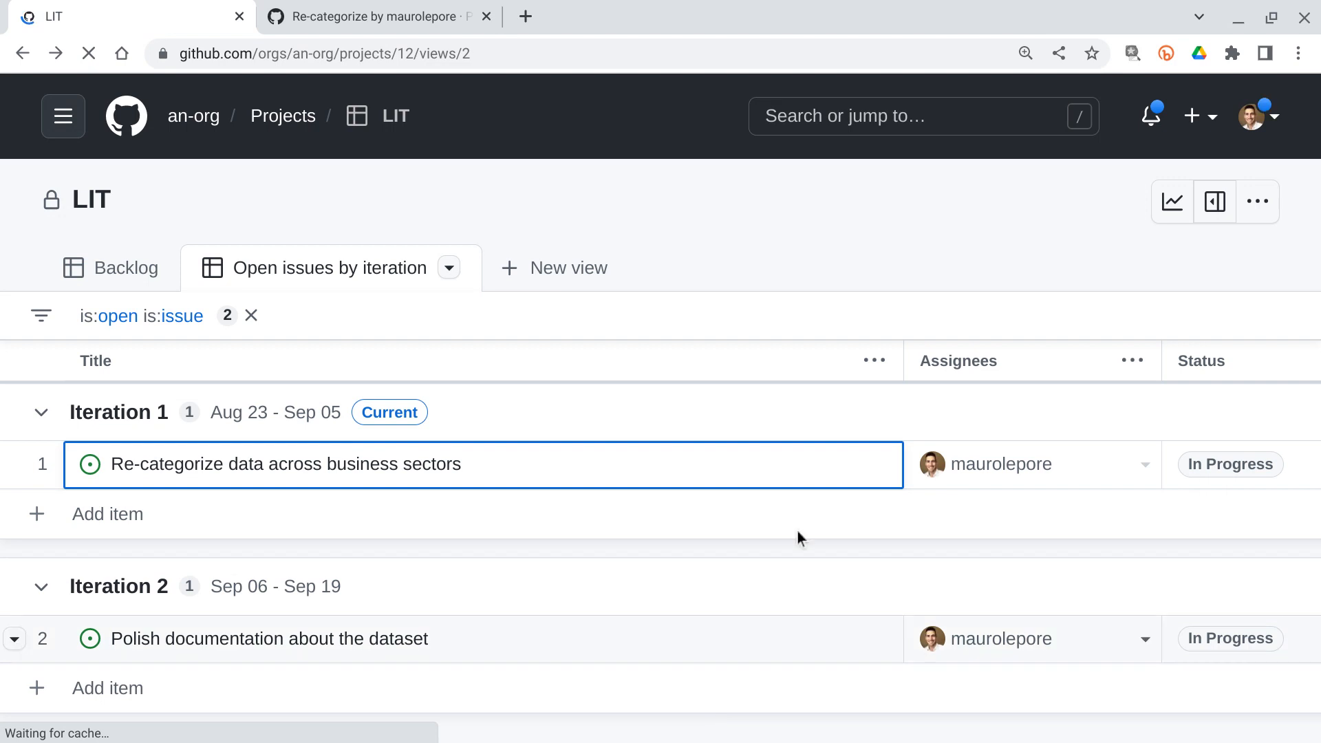
{"action": "scroll", "coordinate": [797, 531], "scroll_direction": "right", "scroll_amount": 3}
{"action": "scroll", "coordinate": [798, 531], "scroll_direction": "right", "scroll_amount": 6}
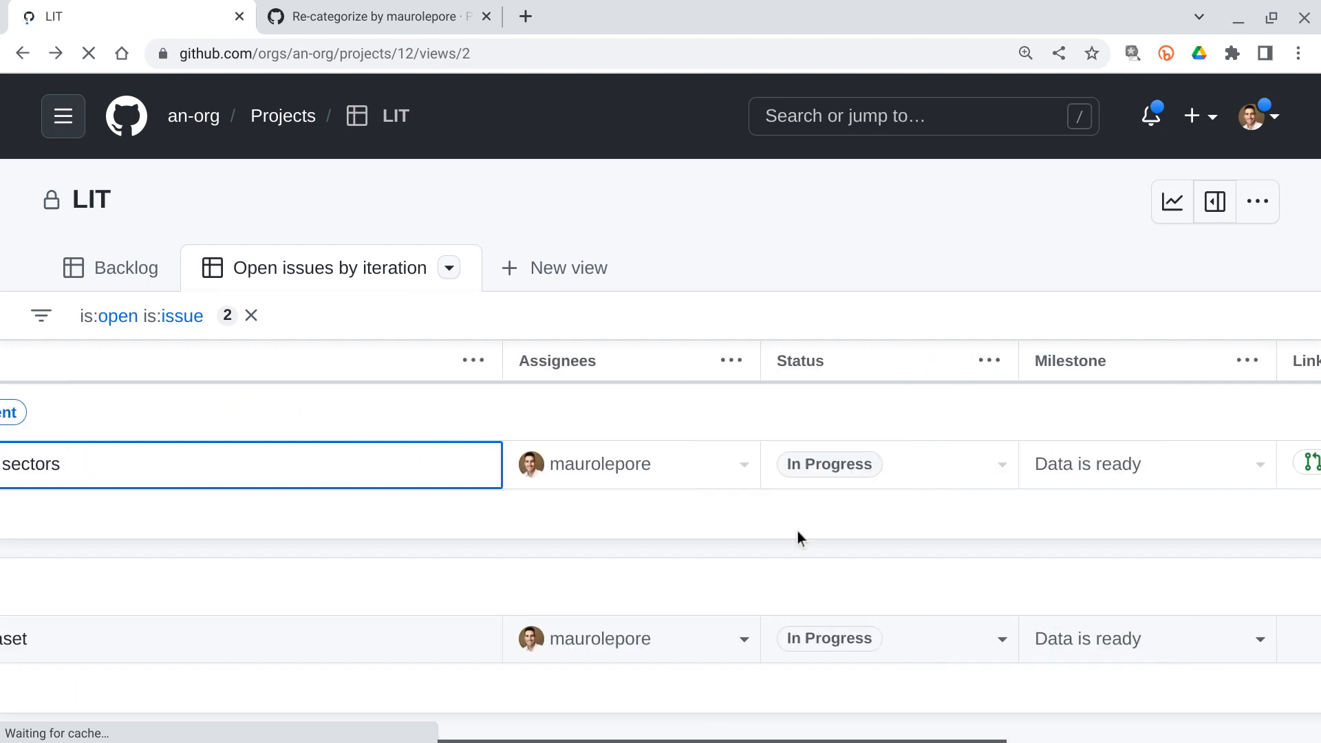
{"action": "scroll", "coordinate": [797, 531], "scroll_direction": "left", "scroll_amount": 5}
{"action": "scroll", "coordinate": [798, 531], "scroll_direction": "left", "scroll_amount": 5}
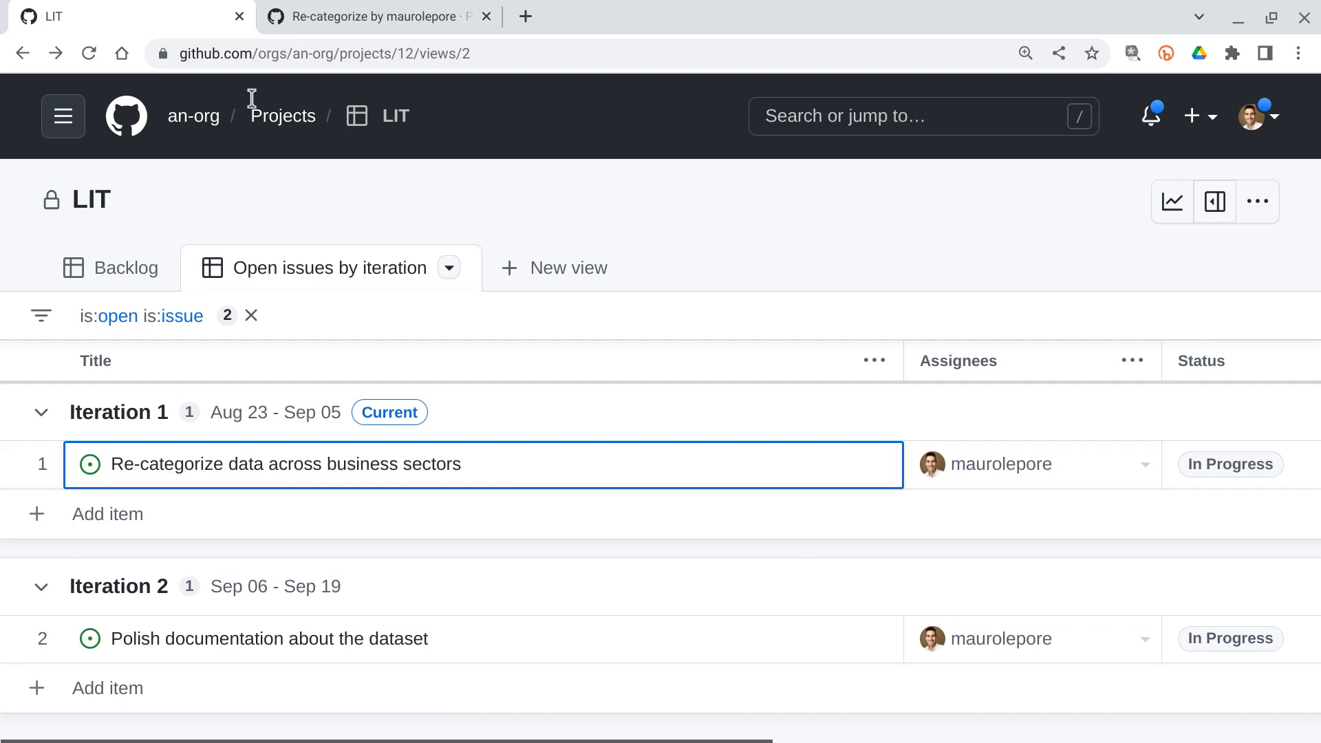
Go back to the Re-categorize pull request and confirm its merge into main
{"action": "left_click", "coordinate": [311, 19]}
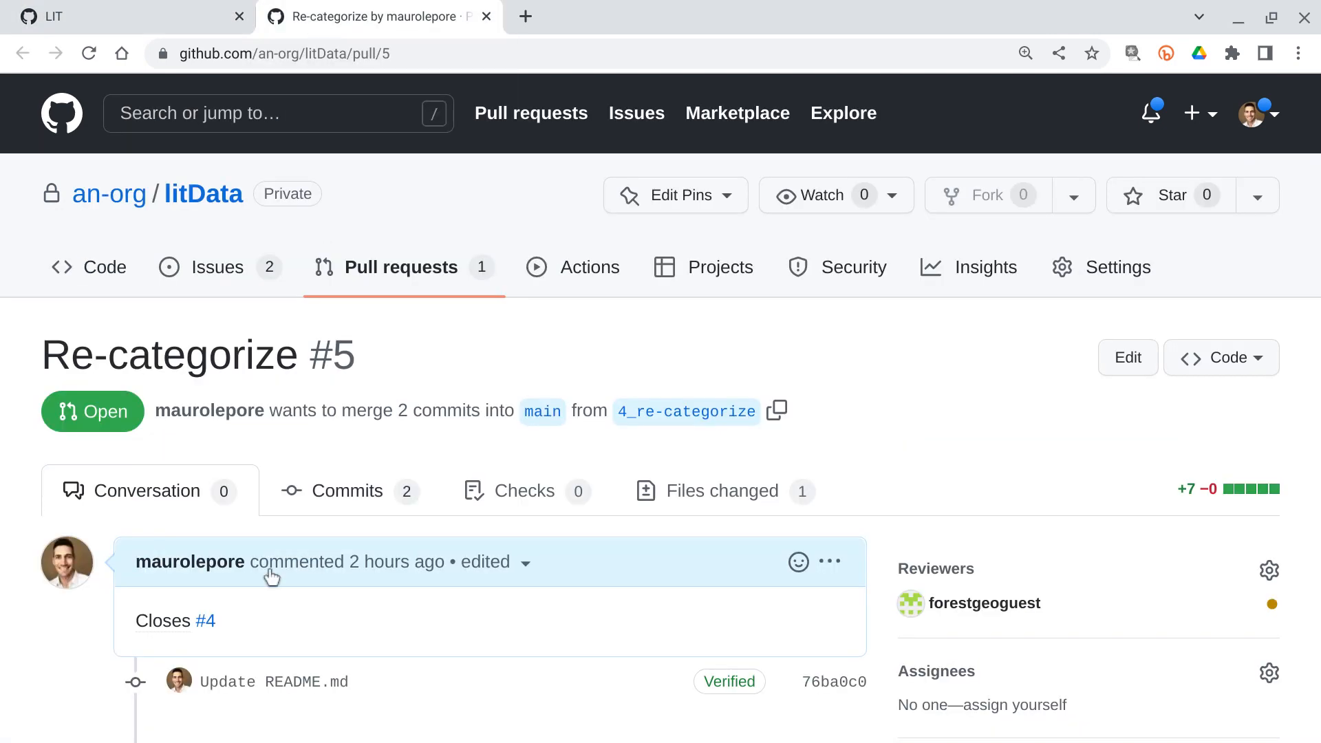
{"action": "scroll", "coordinate": [371, 405], "scroll_direction": "down", "scroll_amount": 9}
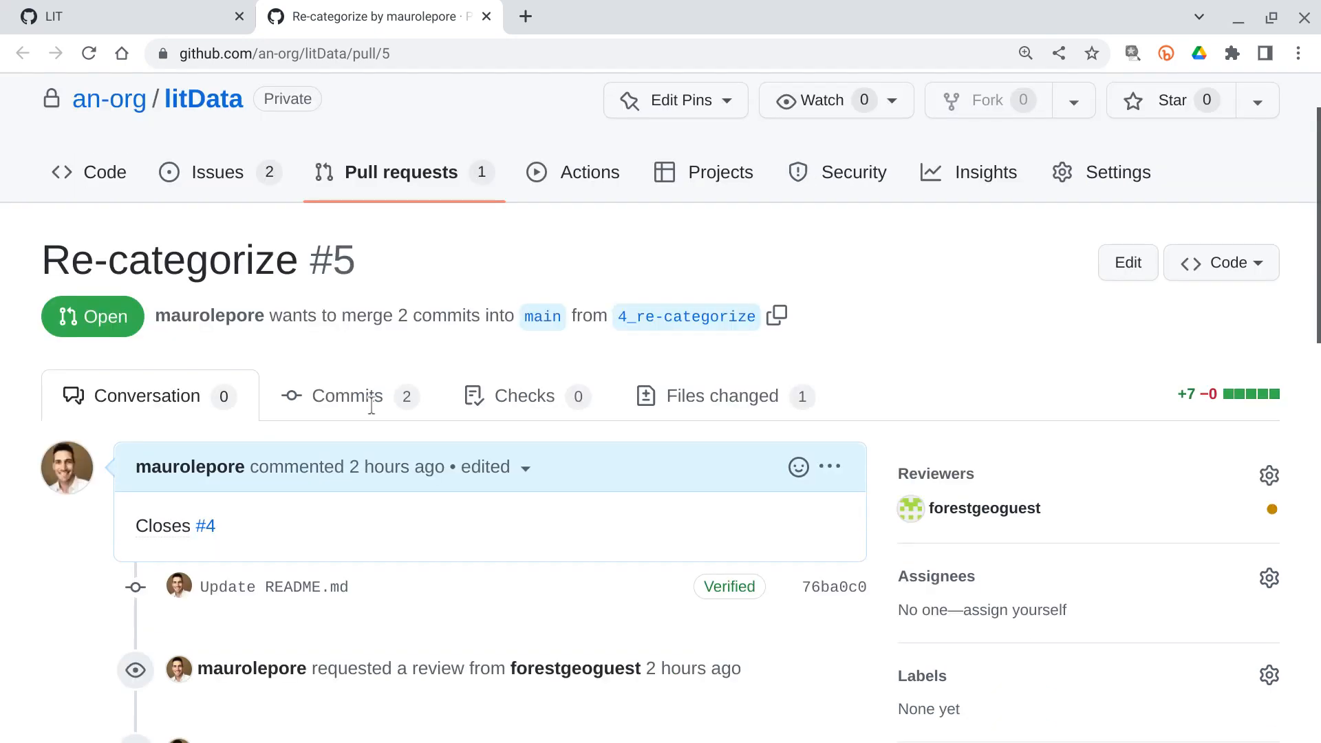
{"action": "scroll", "coordinate": [372, 405], "scroll_direction": "down", "scroll_amount": 4}
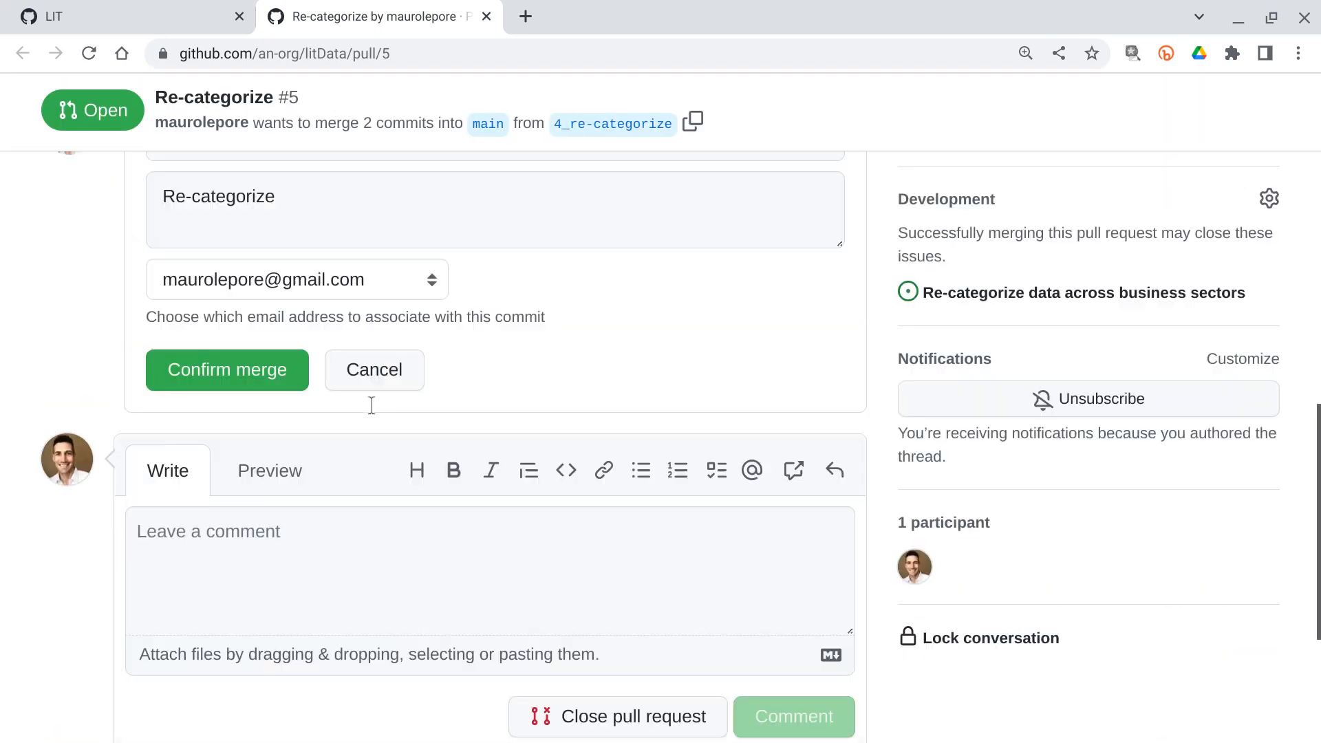
{"action": "left_click", "coordinate": [231, 382]}
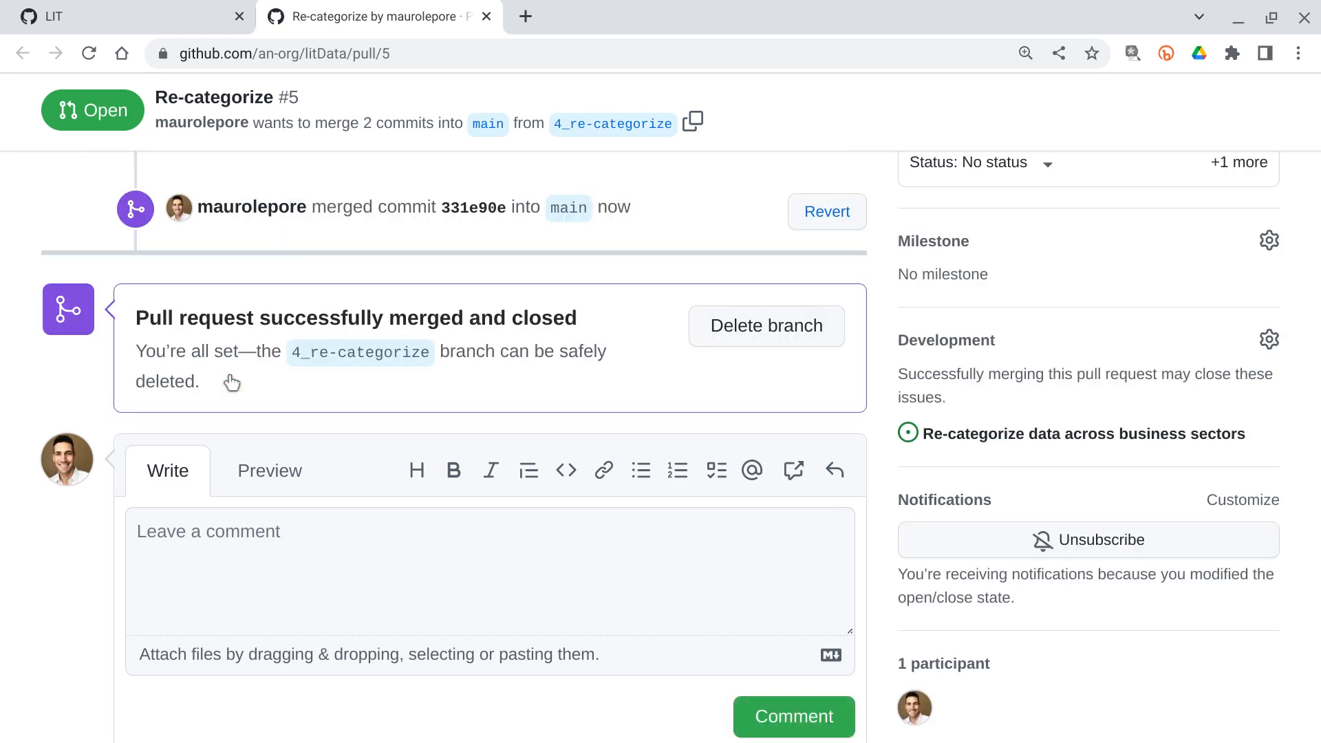
{"action": "scroll", "coordinate": [231, 383], "scroll_direction": "up", "scroll_amount": 2}
{"action": "scroll", "coordinate": [231, 382], "scroll_direction": "up", "scroll_amount": 10}
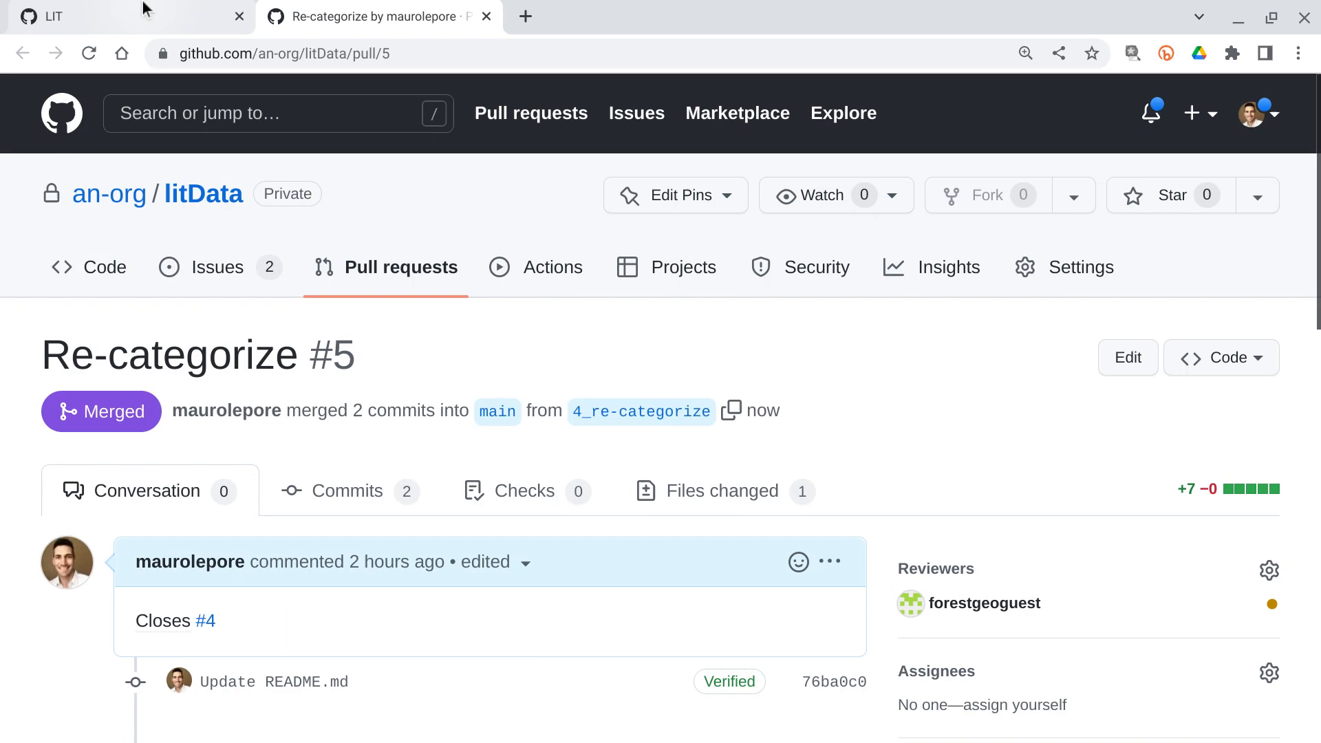
Reload the LIT project's iteration view and check the merged work's status, milestone and linked pull request
{"action": "left_click", "coordinate": [142, 10]}
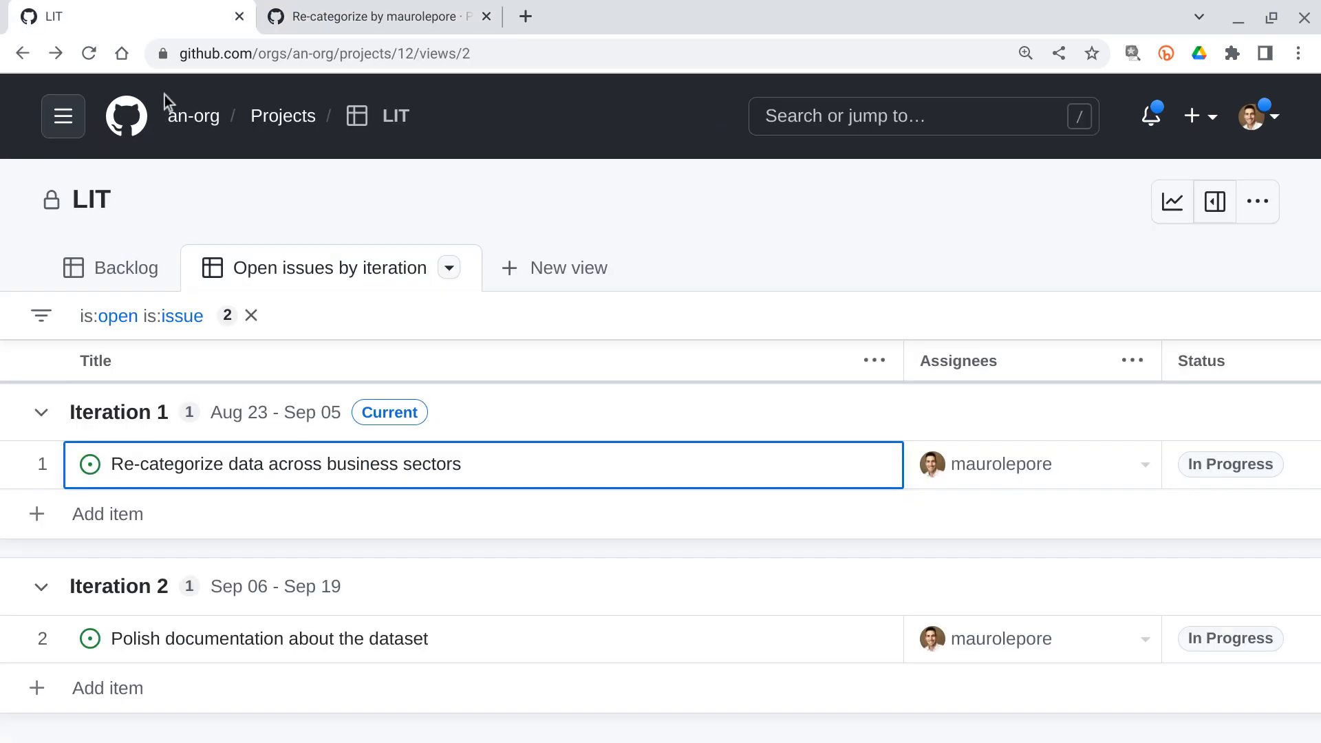
{"action": "left_click", "coordinate": [88, 59]}
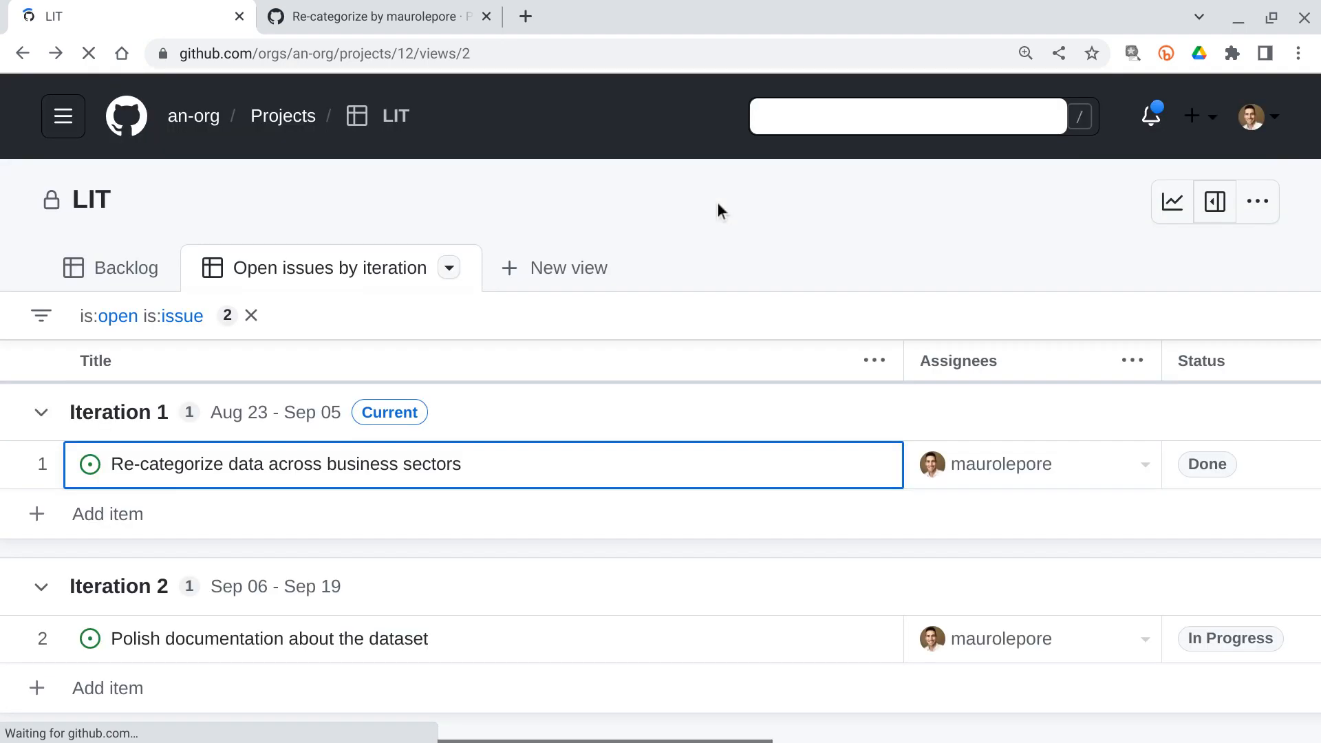
{"action": "scroll", "coordinate": [1050, 572], "scroll_direction": "right", "scroll_amount": 4}
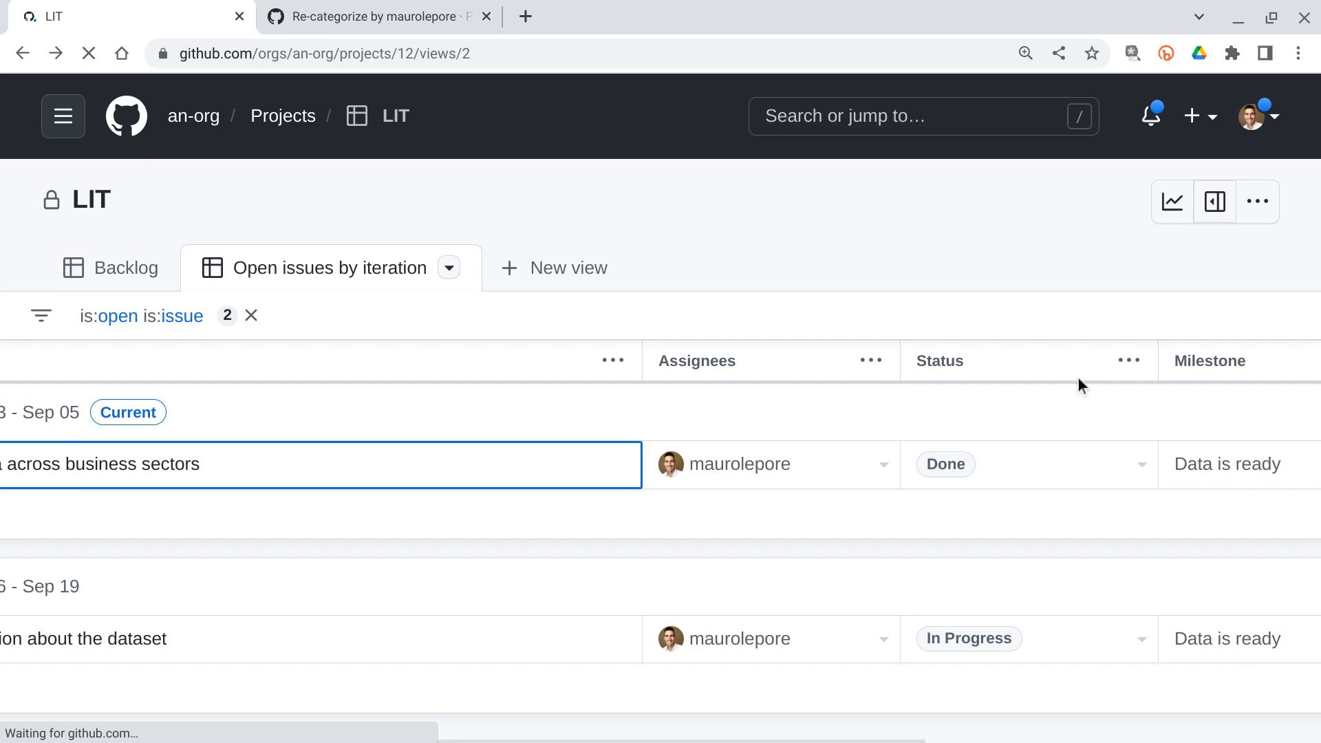
{"action": "scroll", "coordinate": [968, 515], "scroll_direction": "right", "scroll_amount": 1}
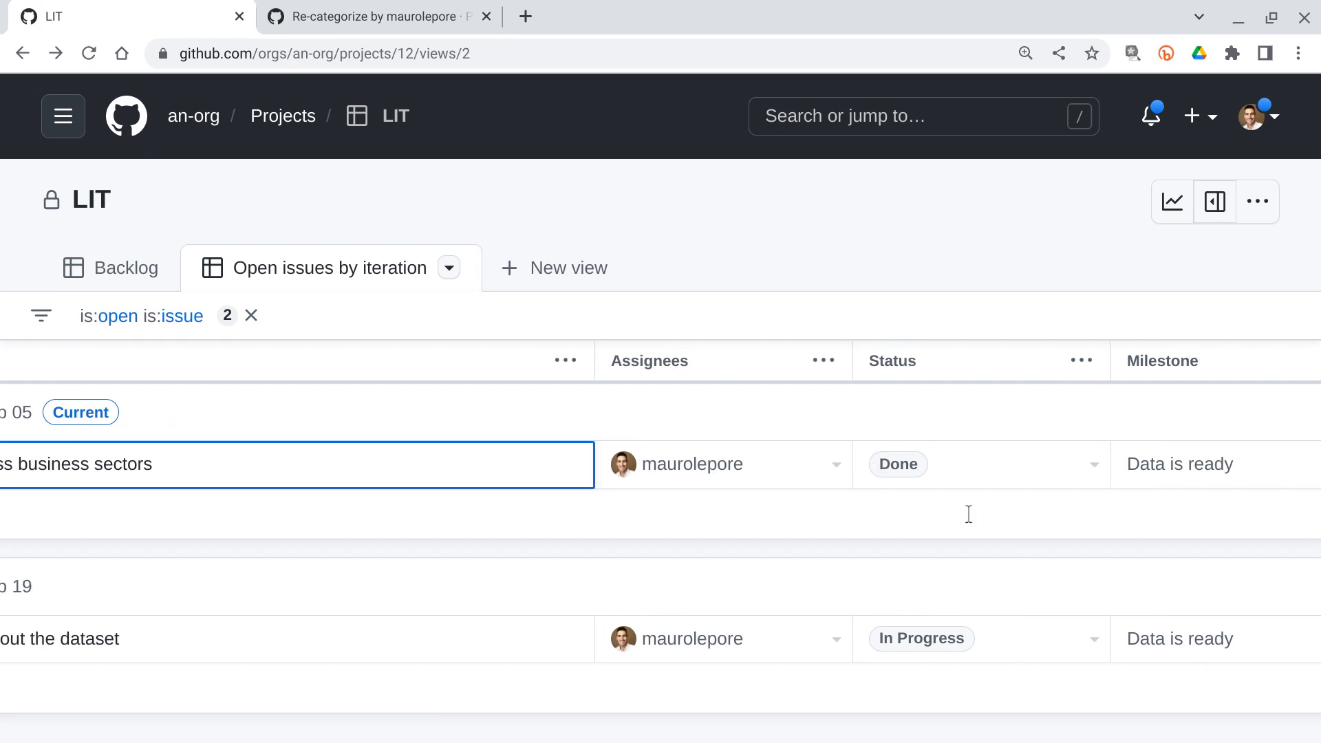
{"action": "scroll", "coordinate": [969, 514], "scroll_direction": "right", "scroll_amount": 5}
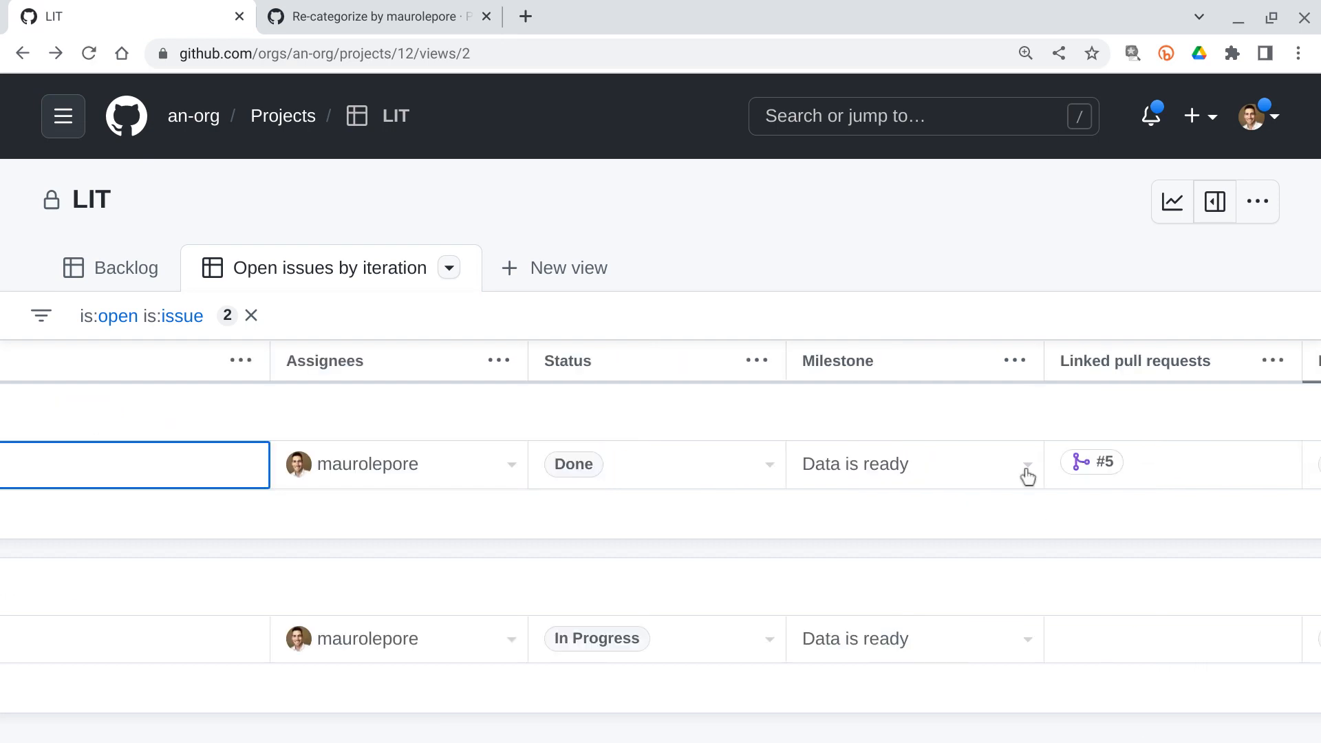
{"action": "scroll", "coordinate": [619, 494], "scroll_direction": "left", "scroll_amount": 10}
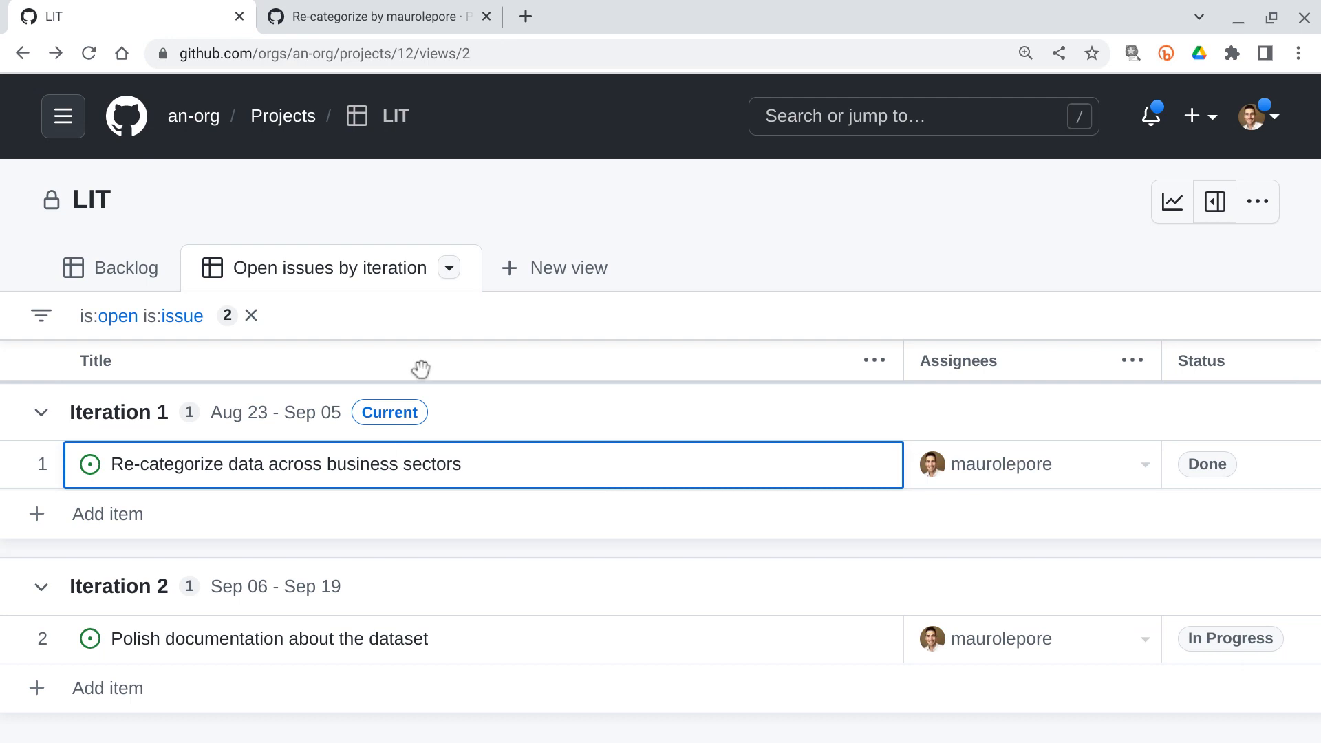
Switch to the README window, reduce the page zoom, and read the Takeaways, Resources and Thanks sections
{"action": "key", "text": "alt+Tab"}
{"action": "left_click", "coordinate": [460, 371]}
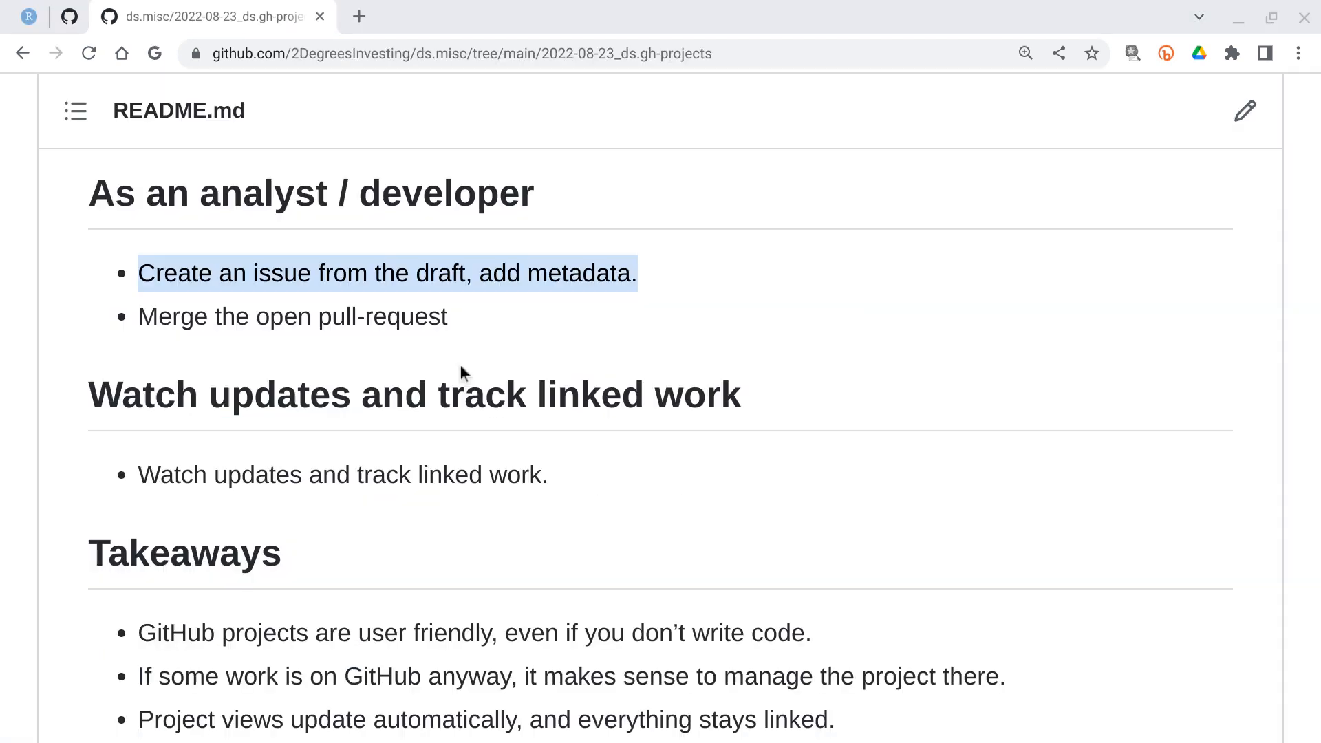
{"action": "key", "text": "ctrl+minus"}
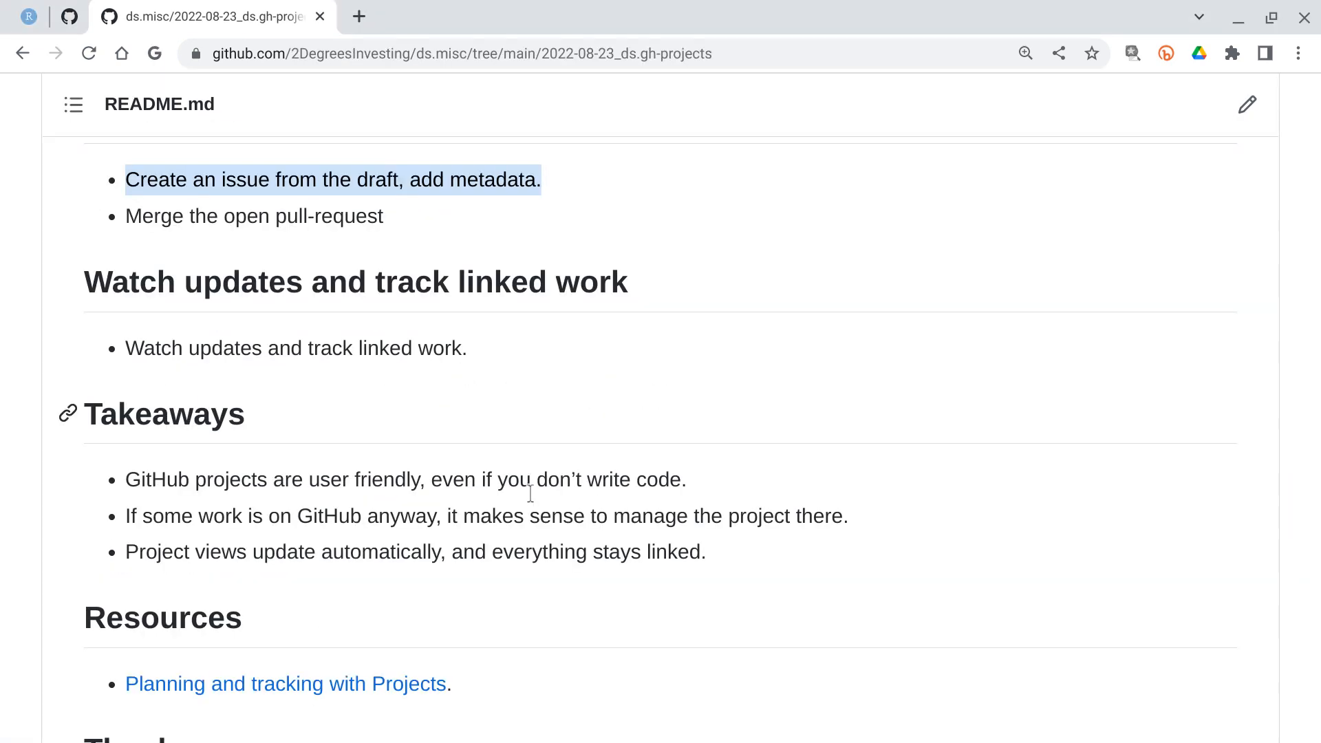
{"action": "scroll", "coordinate": [360, 423], "scroll_direction": "down", "scroll_amount": 2}
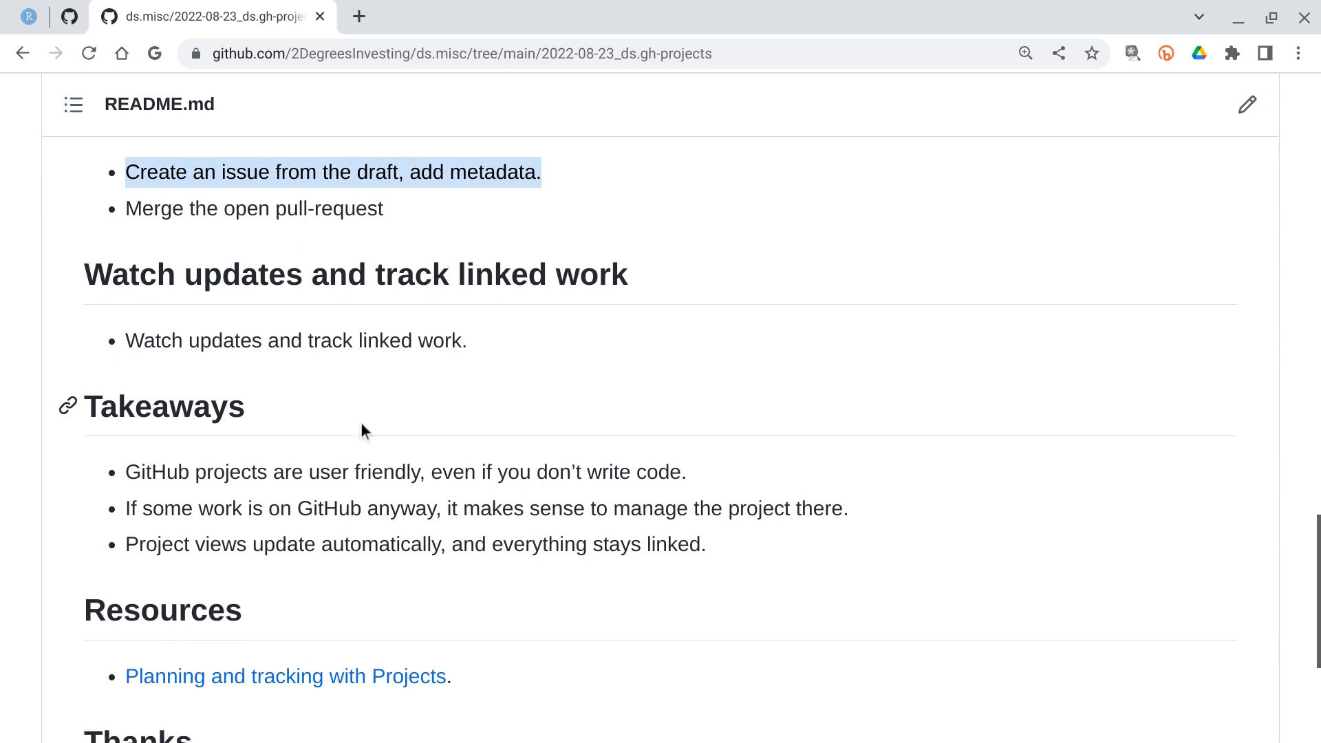
{"action": "scroll", "coordinate": [361, 422], "scroll_direction": "down", "scroll_amount": 1}
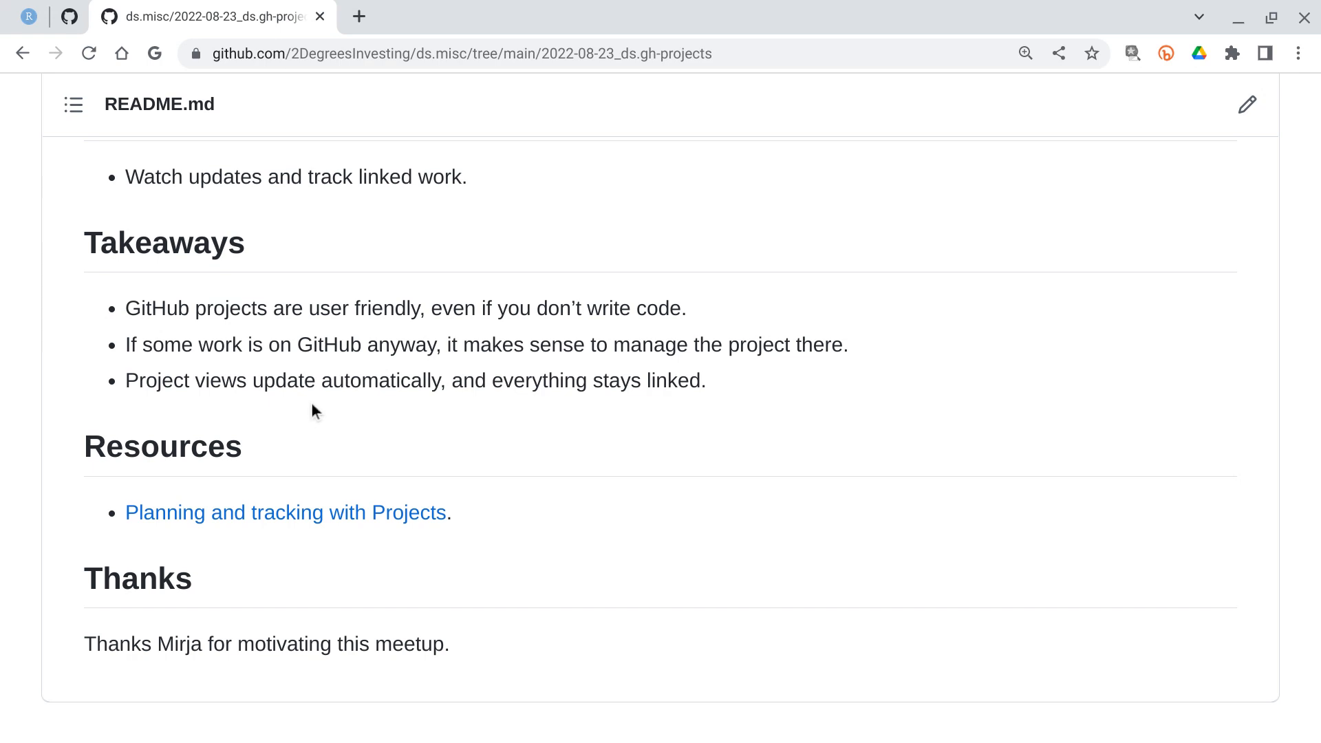
Switch to the Google Meet window of the ds-incubator call and maximize it
{"action": "key", "text": "alt+Tab"}
{"action": "key", "text": "alt+Tab"}
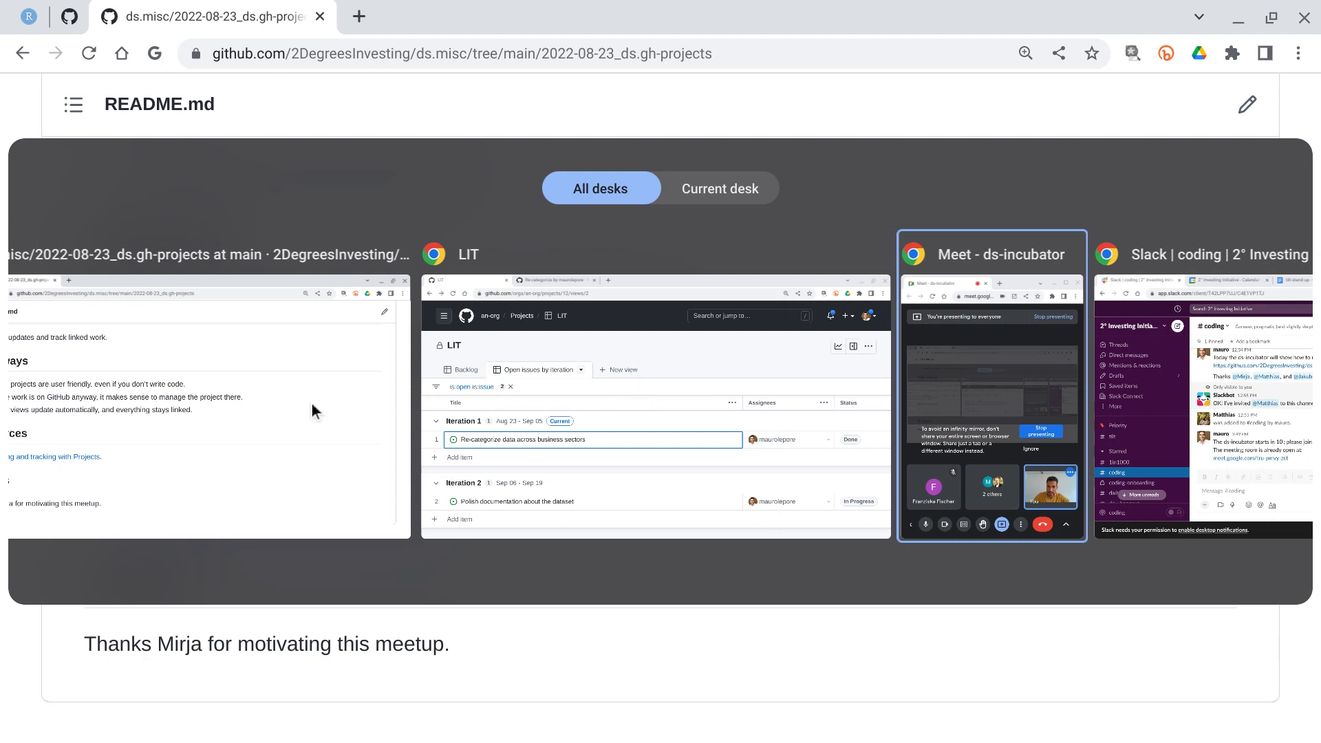
{"action": "key", "text": "alt+Tab"}
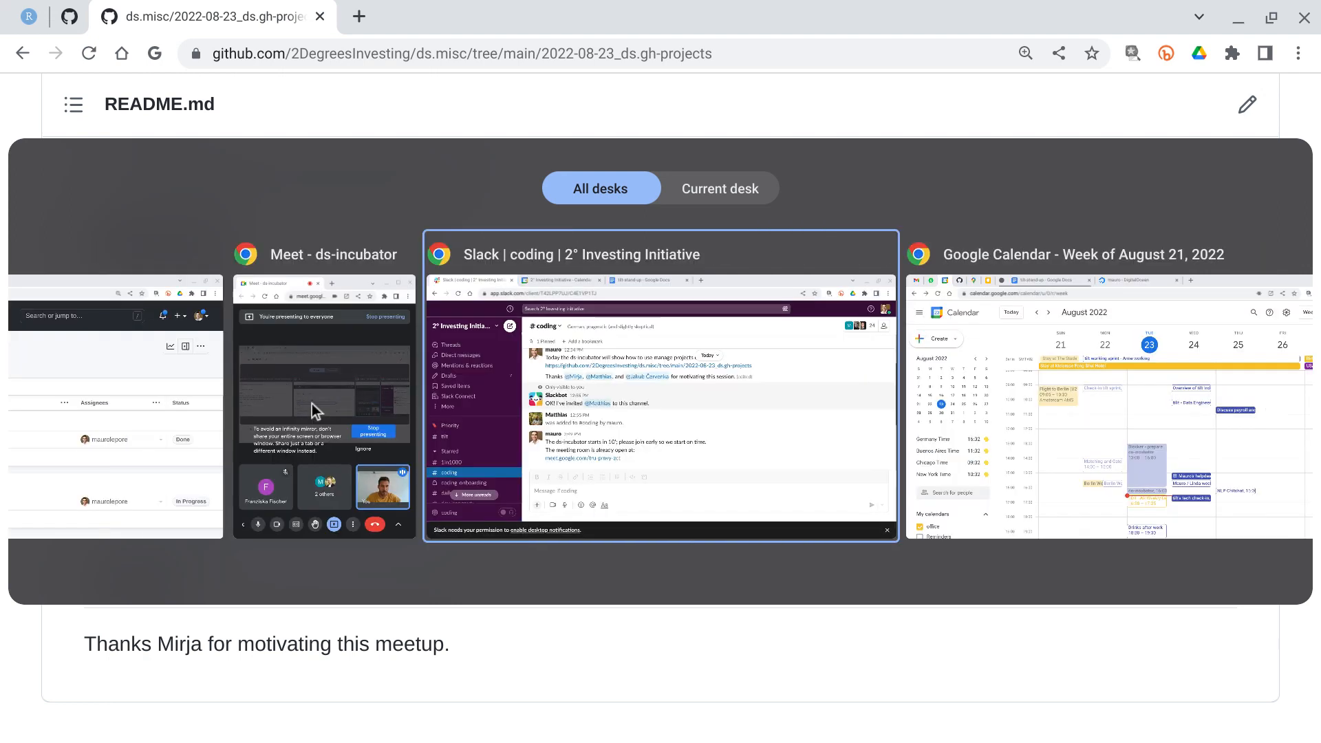
{"action": "key", "text": "alt+shift+Tab"}
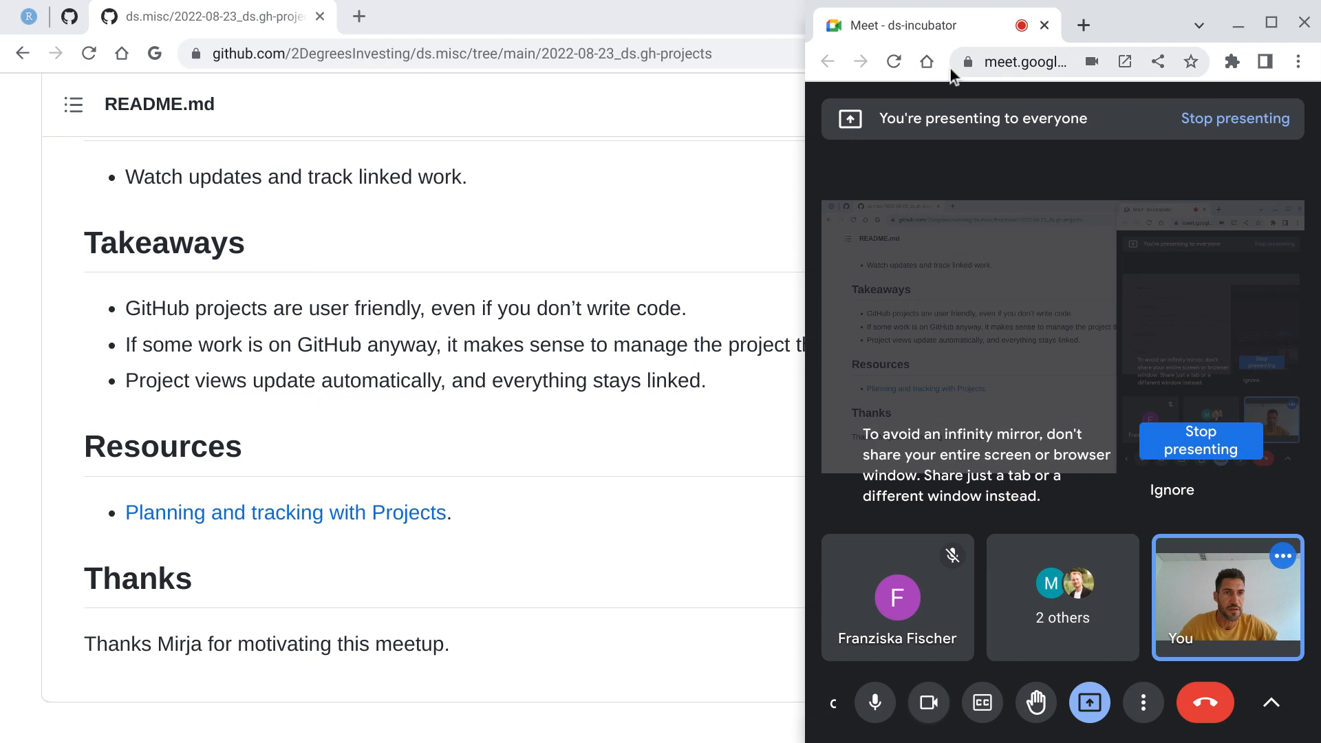
{"action": "left_click", "coordinate": [1261, 23]}
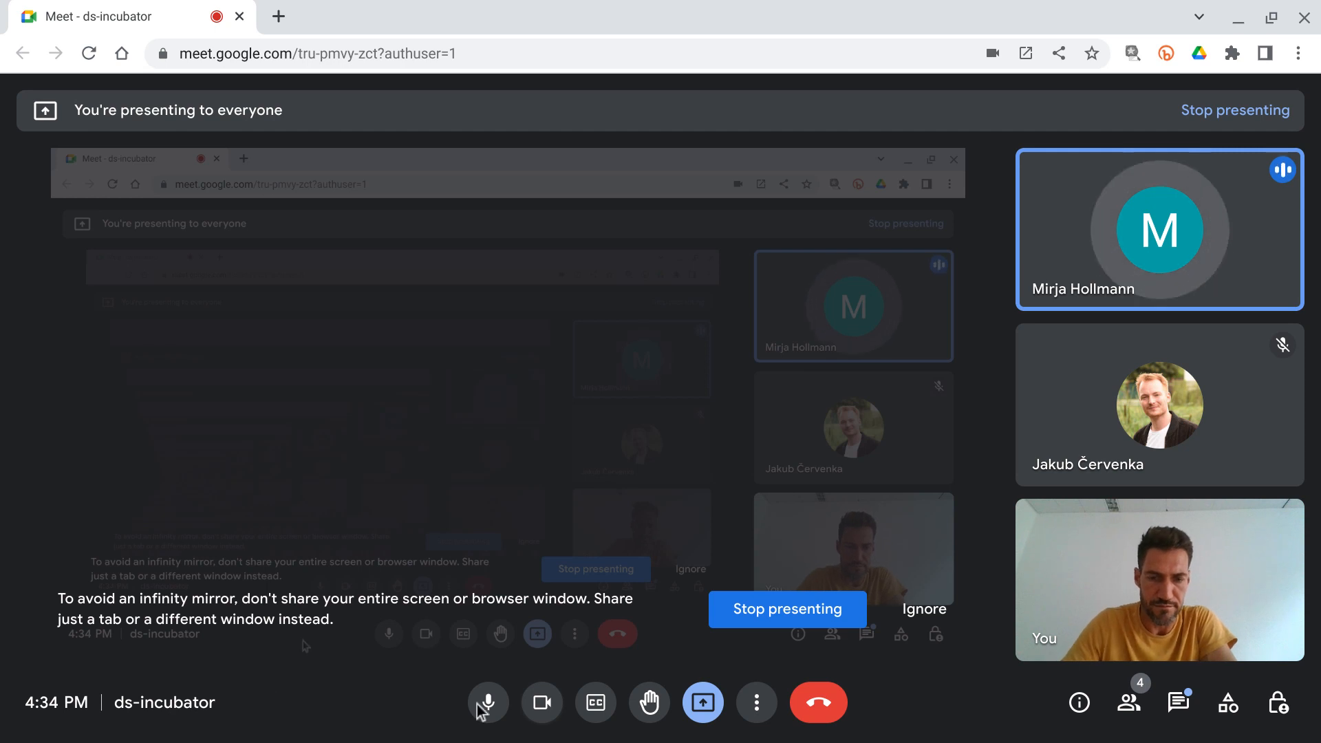
Stop presenting the screen and leave the ds-incubator call
{"action": "left_click", "coordinate": [700, 714]}
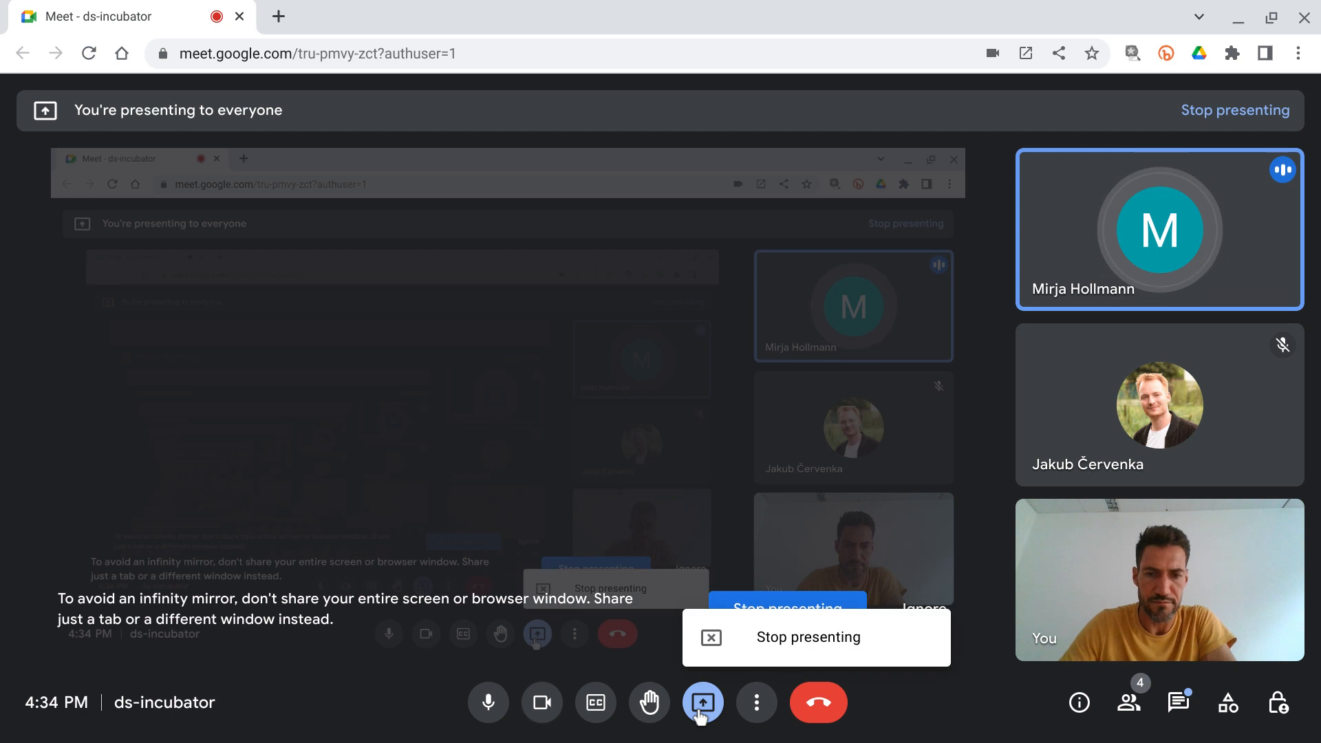
{"action": "left_click", "coordinate": [766, 646]}
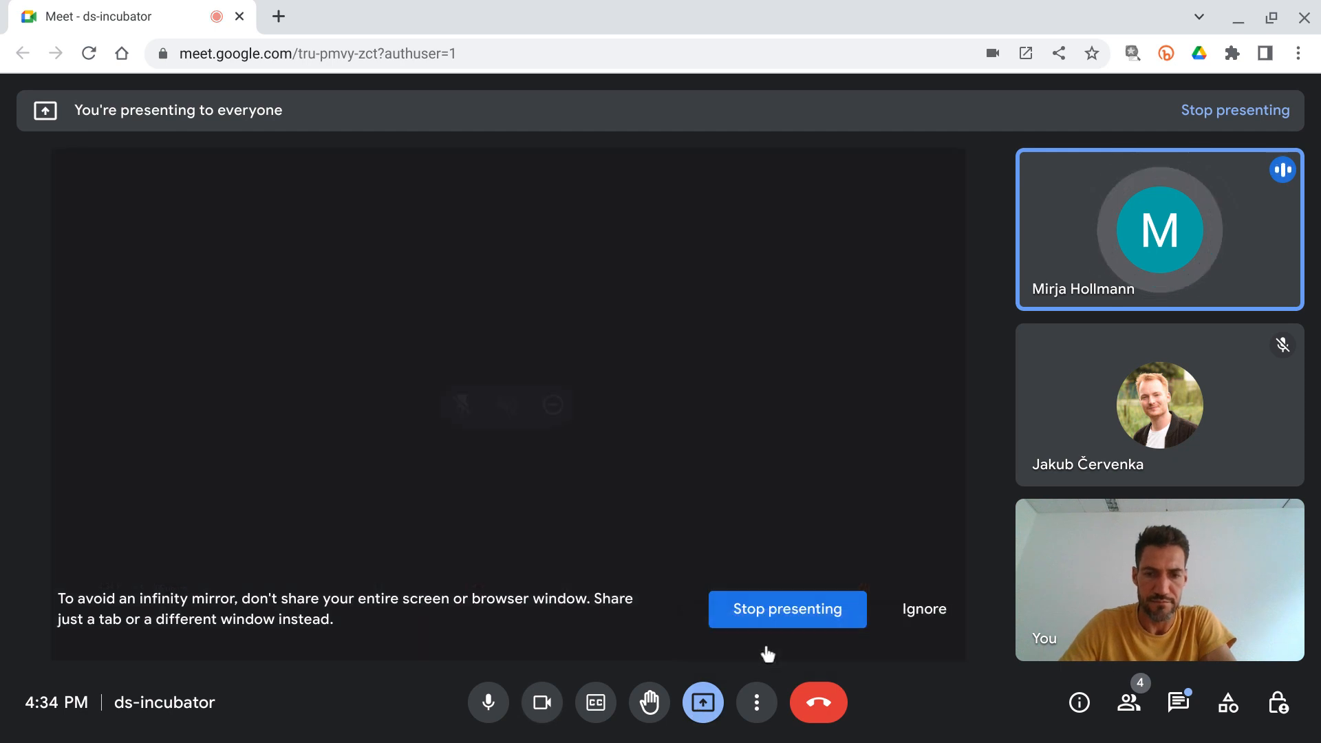
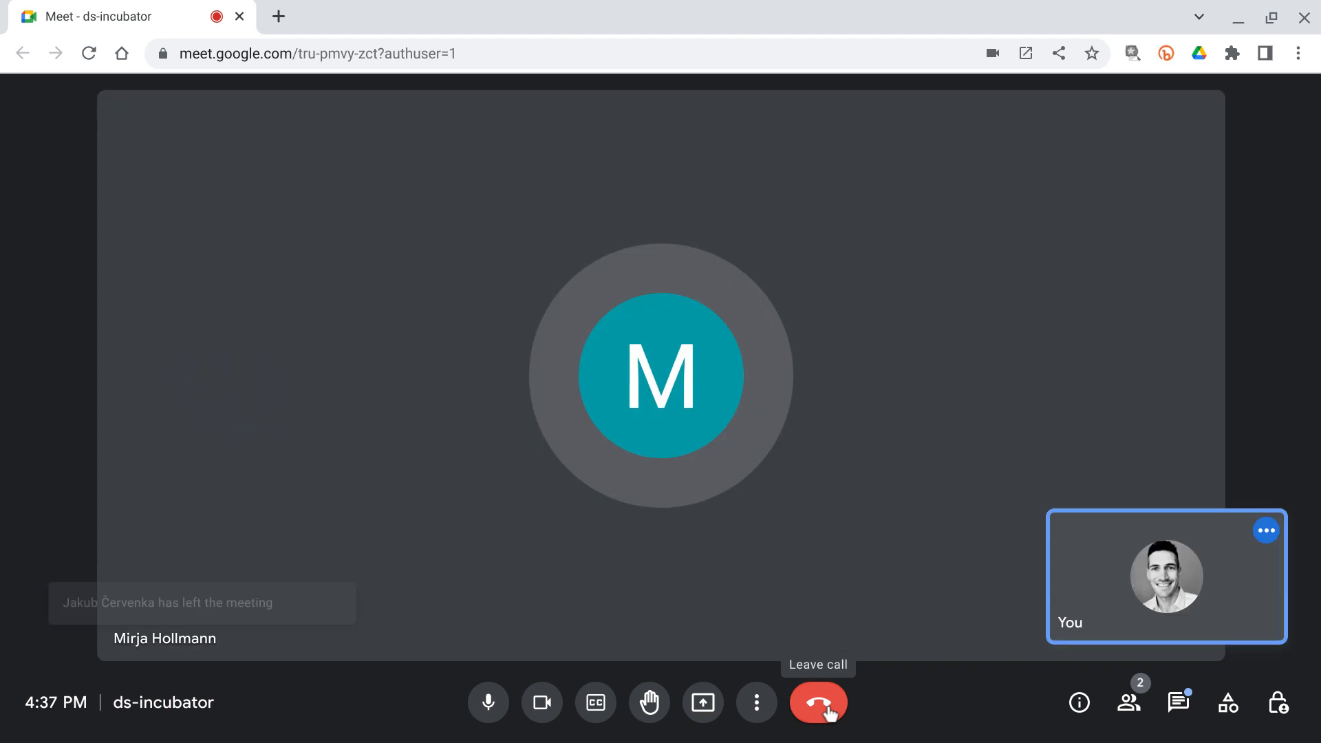
{"action": "left_click", "coordinate": [819, 703]}
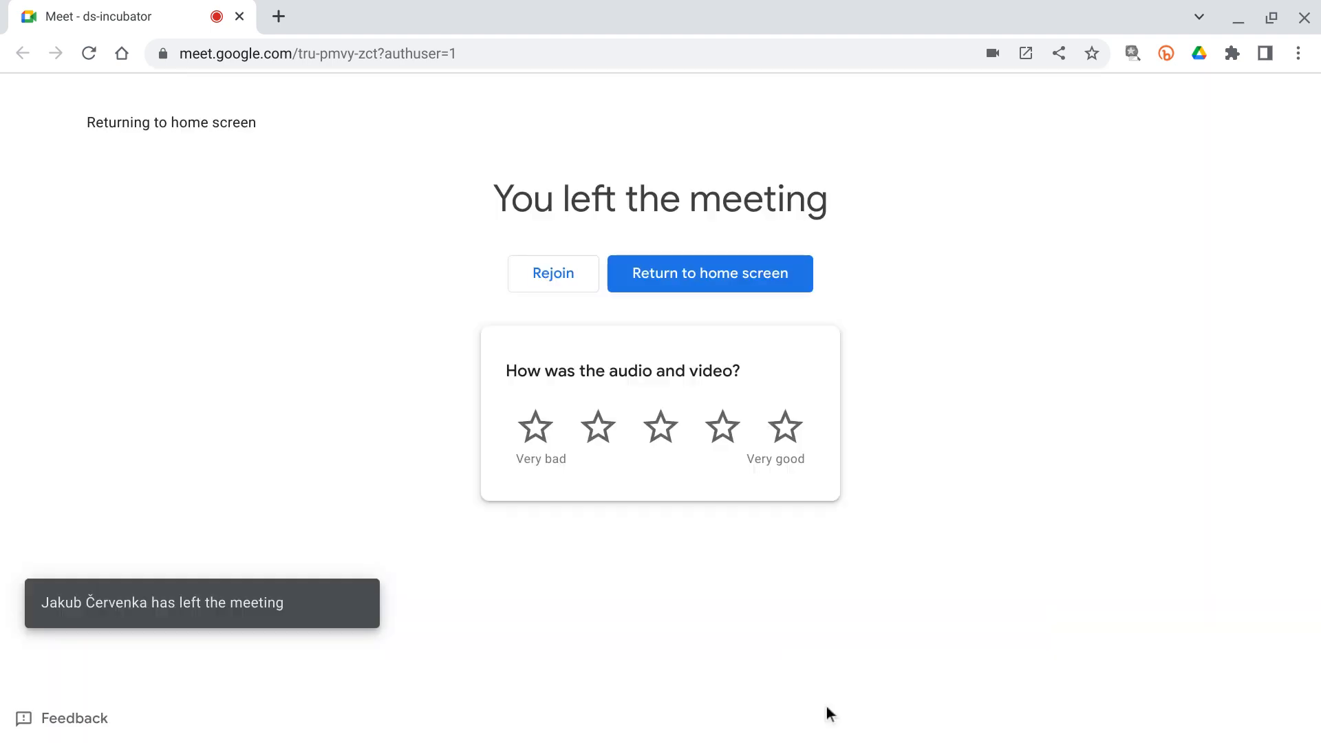